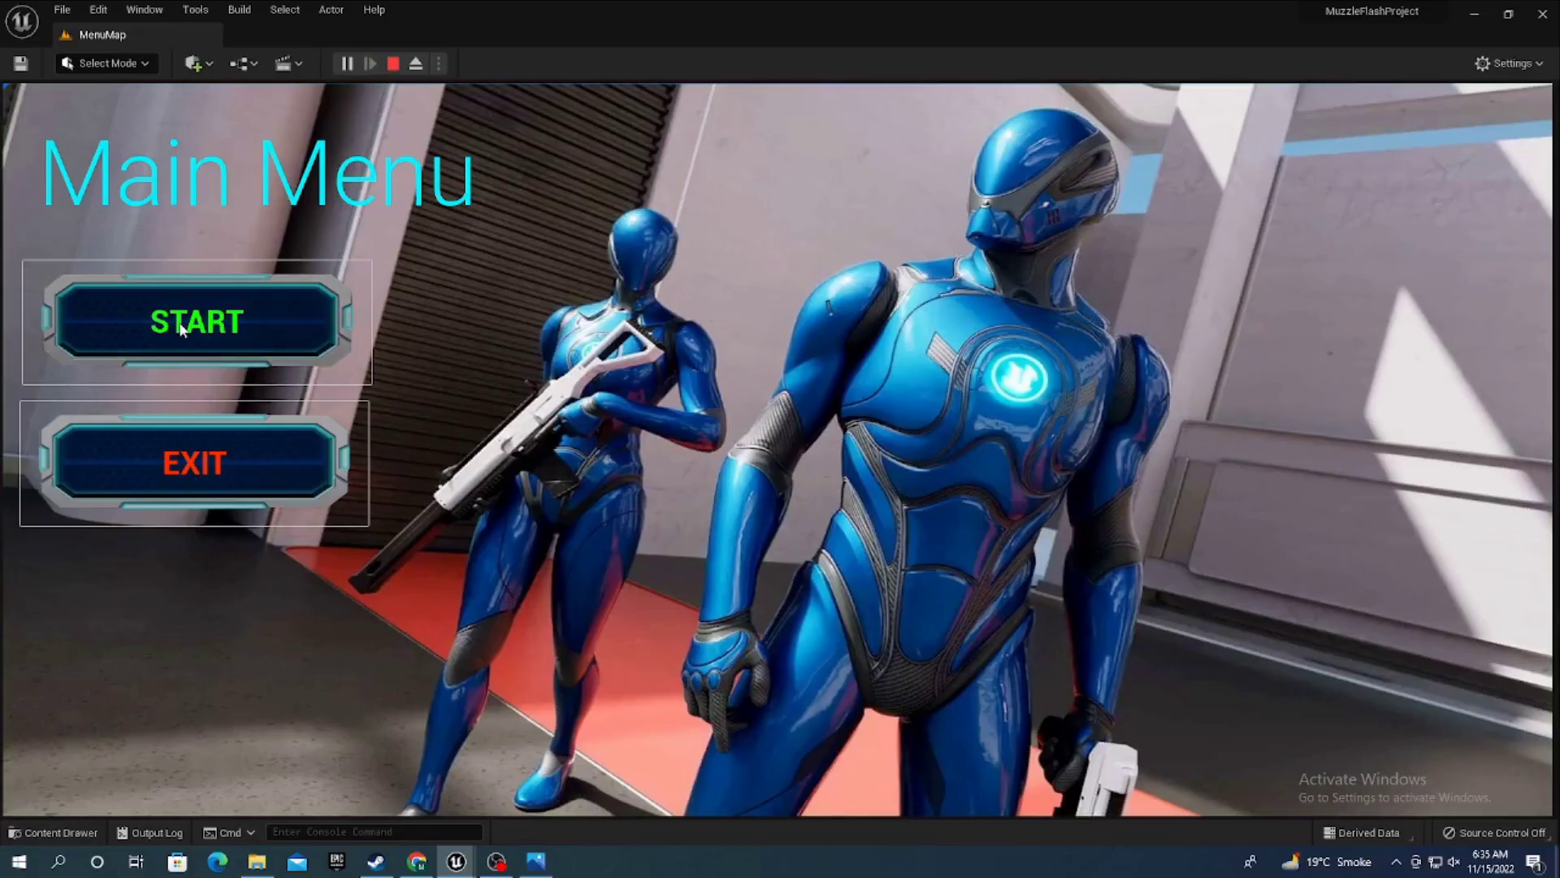
# - Start the game from the main menu, grab the rifle, fire at the cubes, then stop
pyautogui.click(182, 330)
pyautogui.press('w')
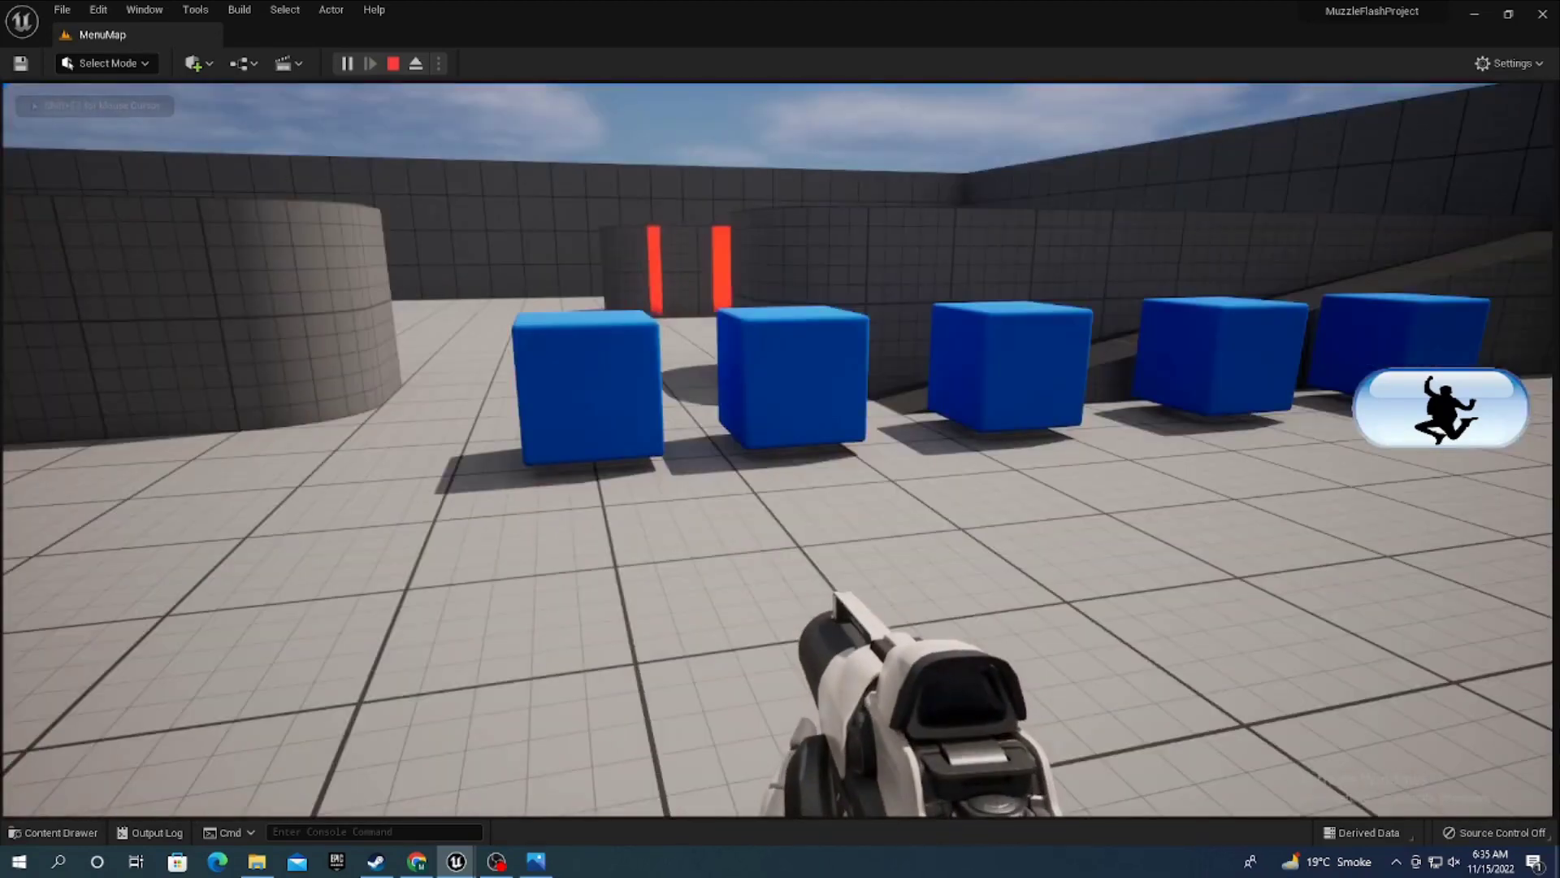
pyautogui.click(778, 449)
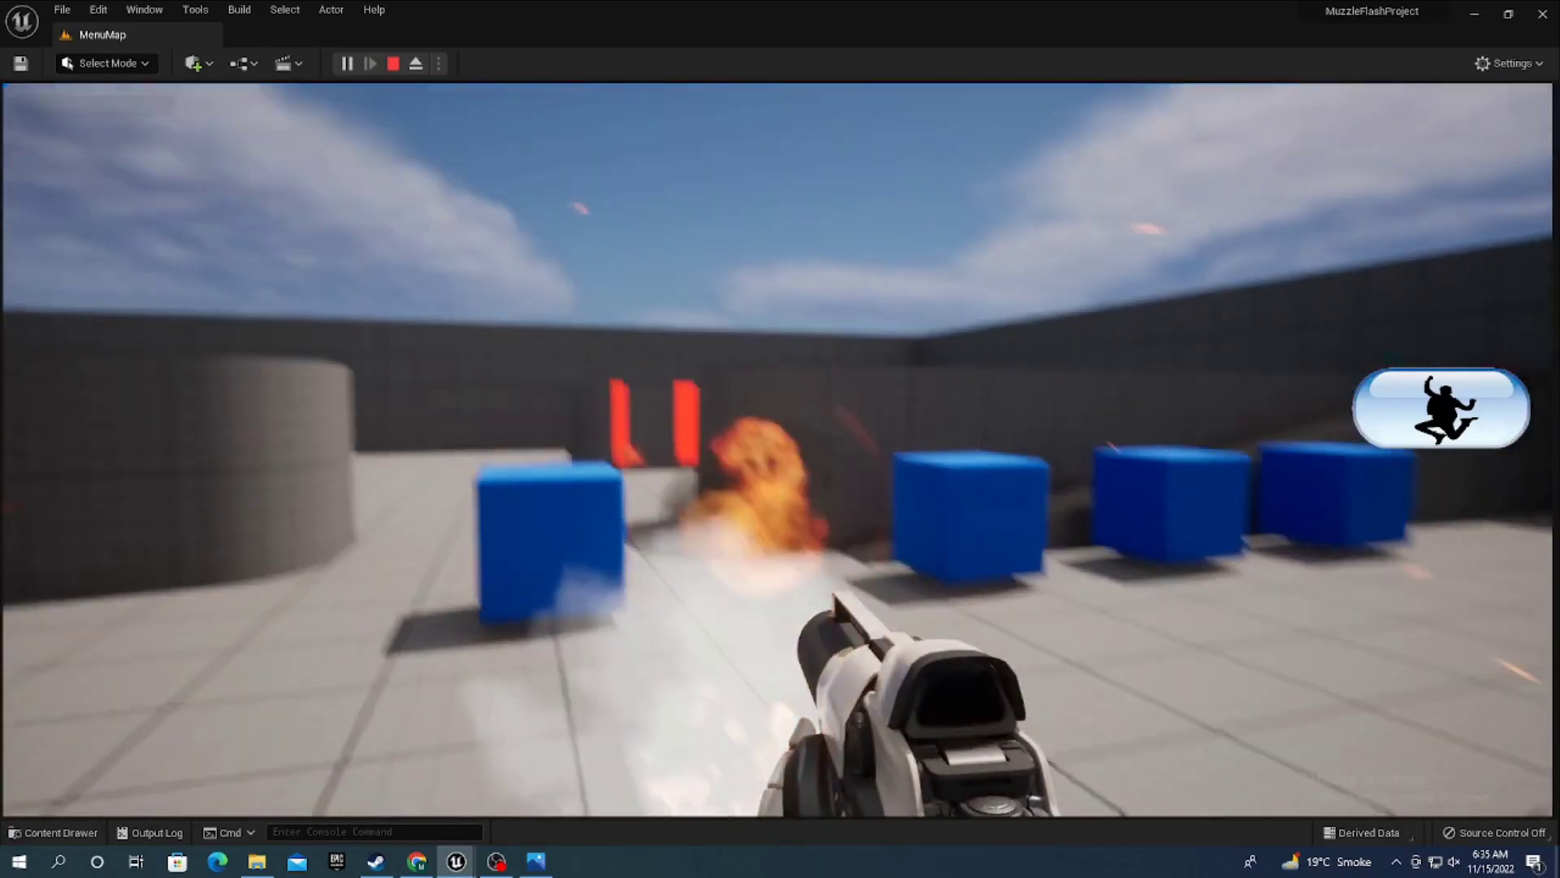
pyautogui.press('Escape')
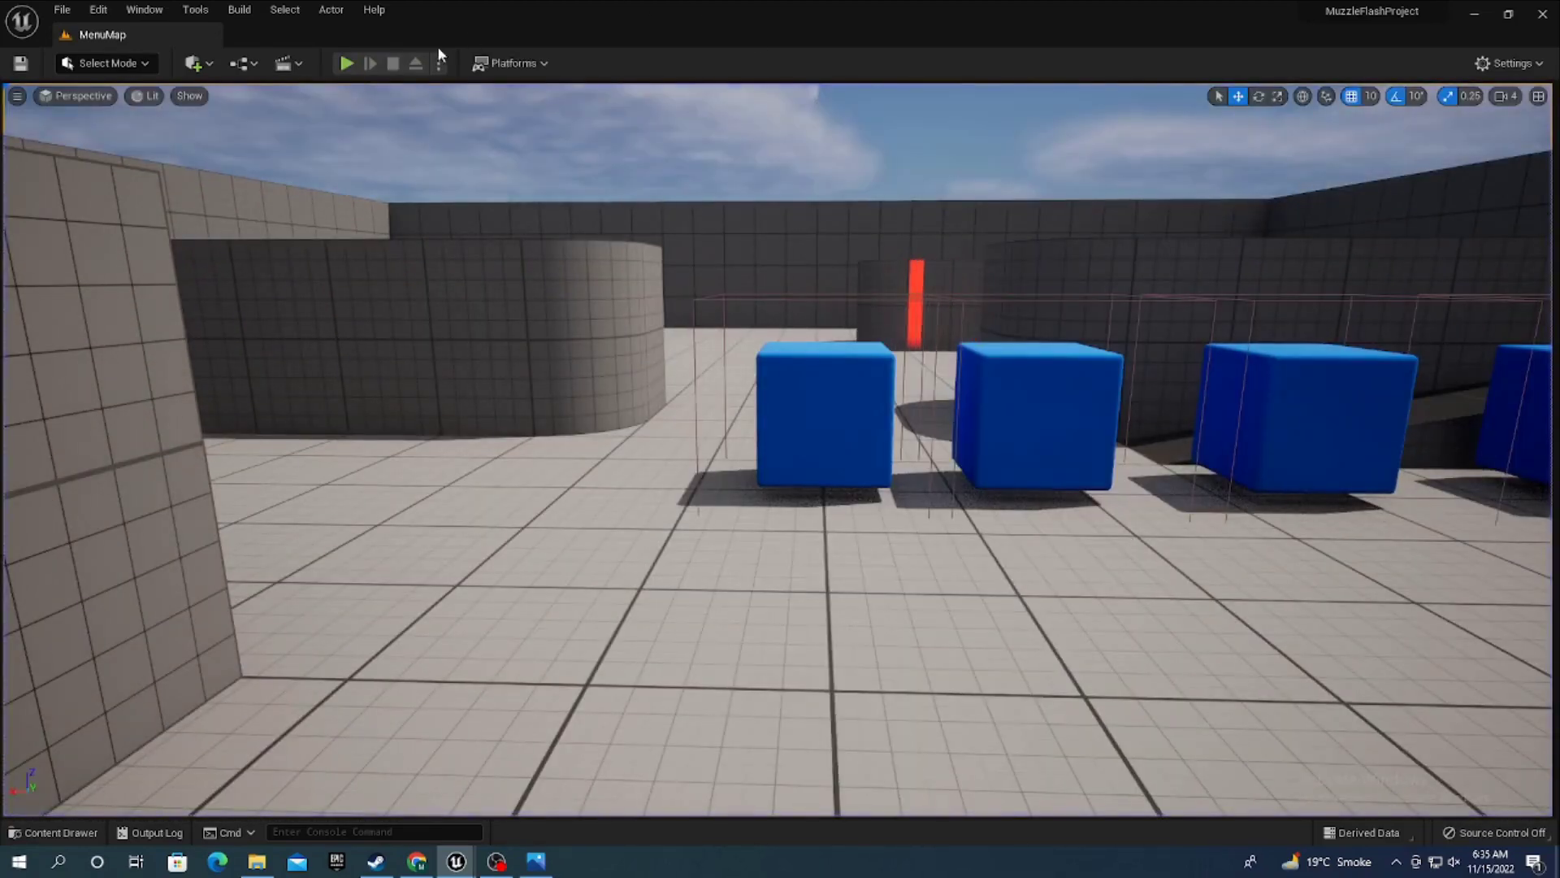
# - Play MenuMap again and use EXIT on the main menu to quit the session
pyautogui.click(347, 63)
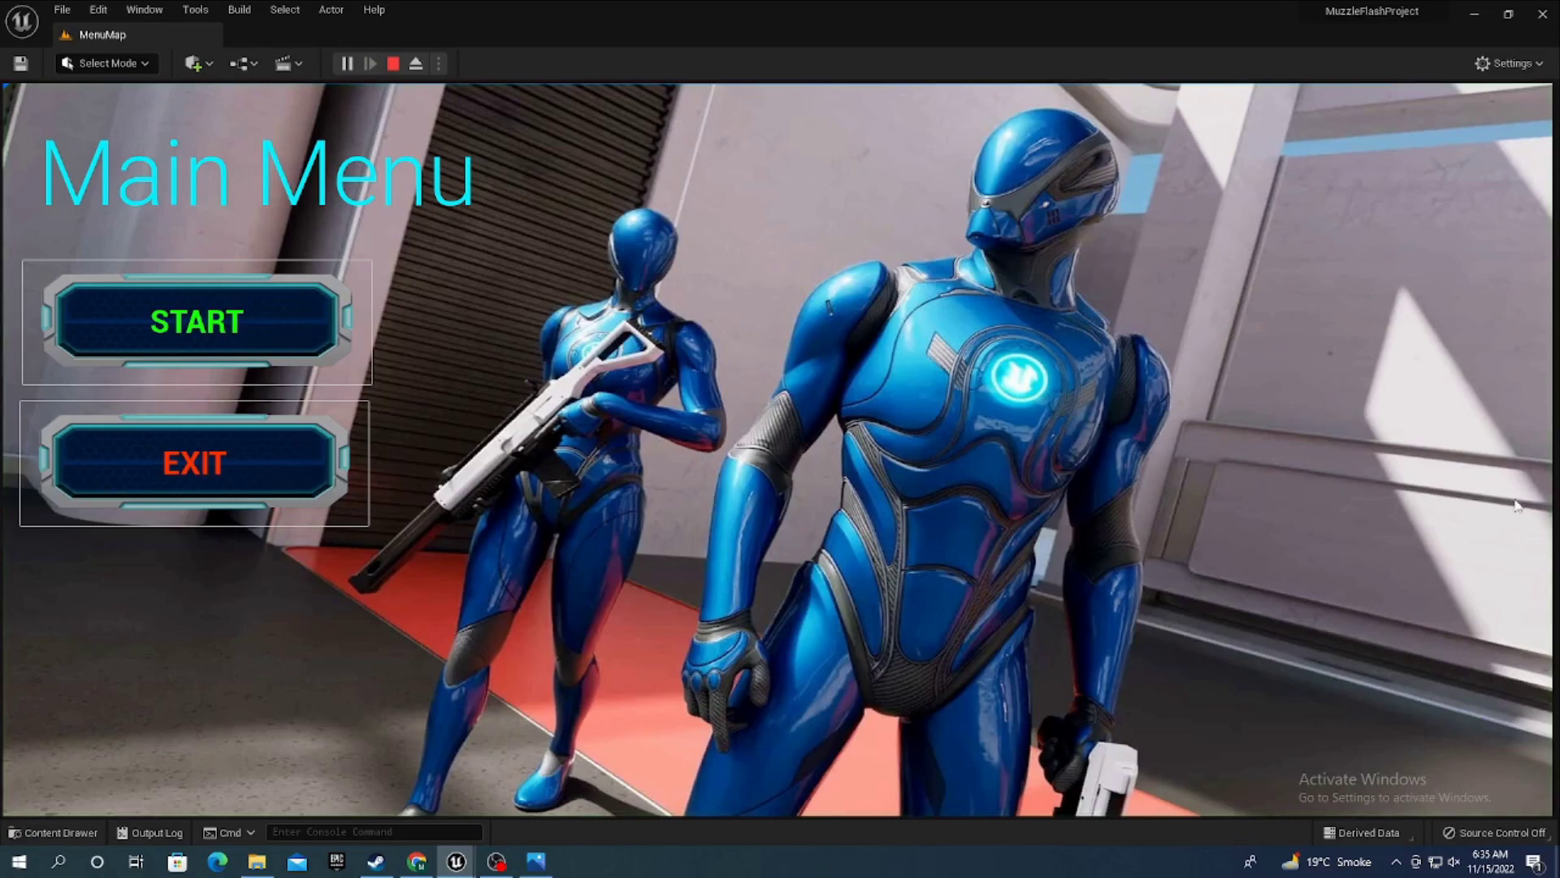
pyautogui.click(202, 458)
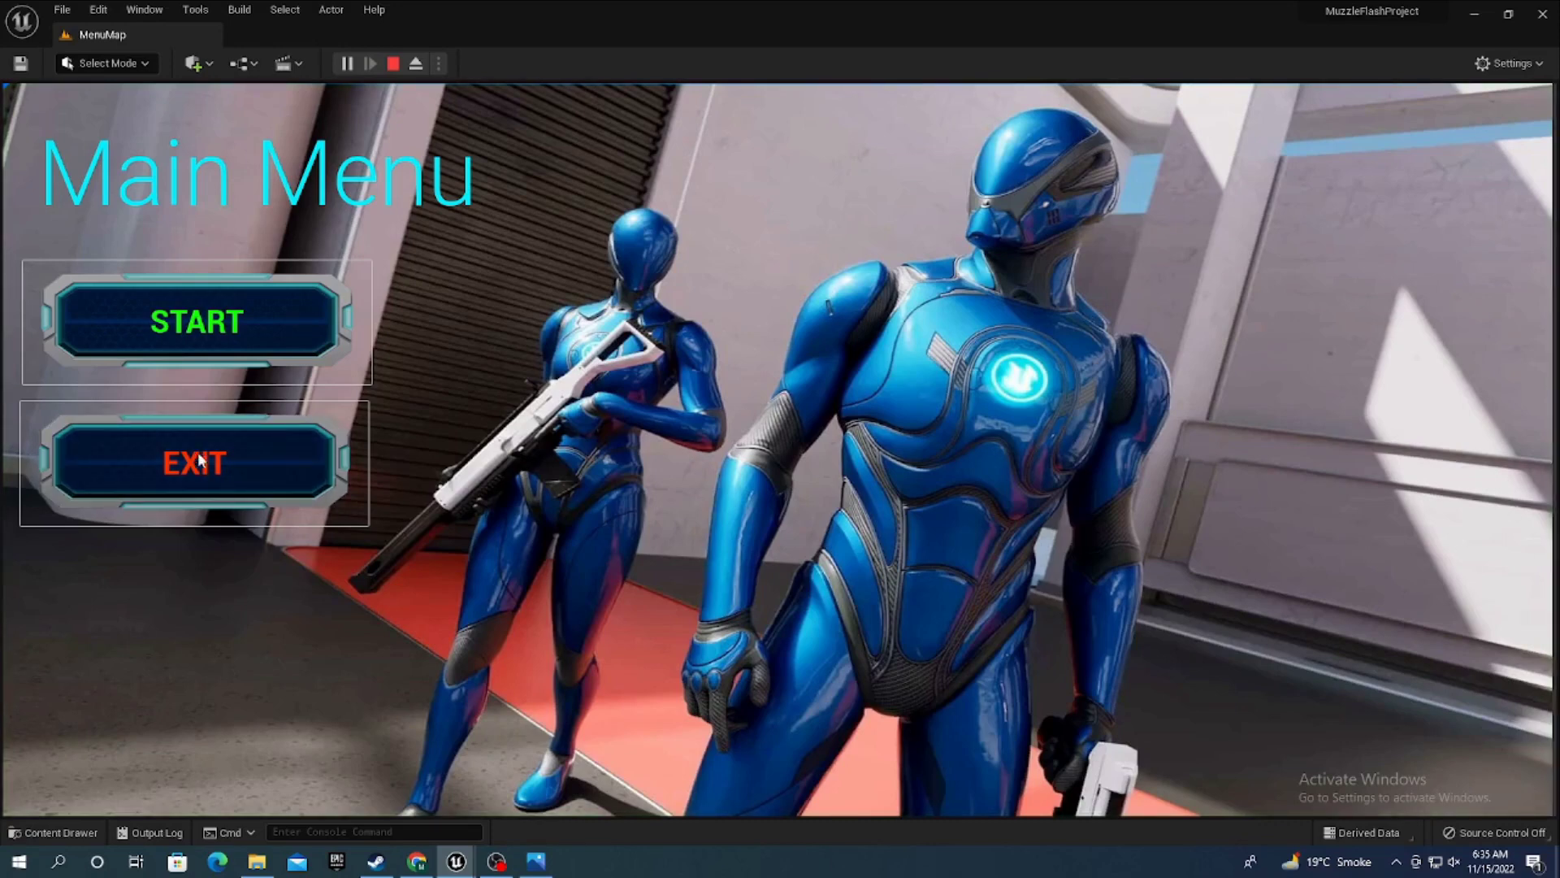
pyautogui.moveTo(274, 597); pyautogui.dragTo(455, 605, button='right')
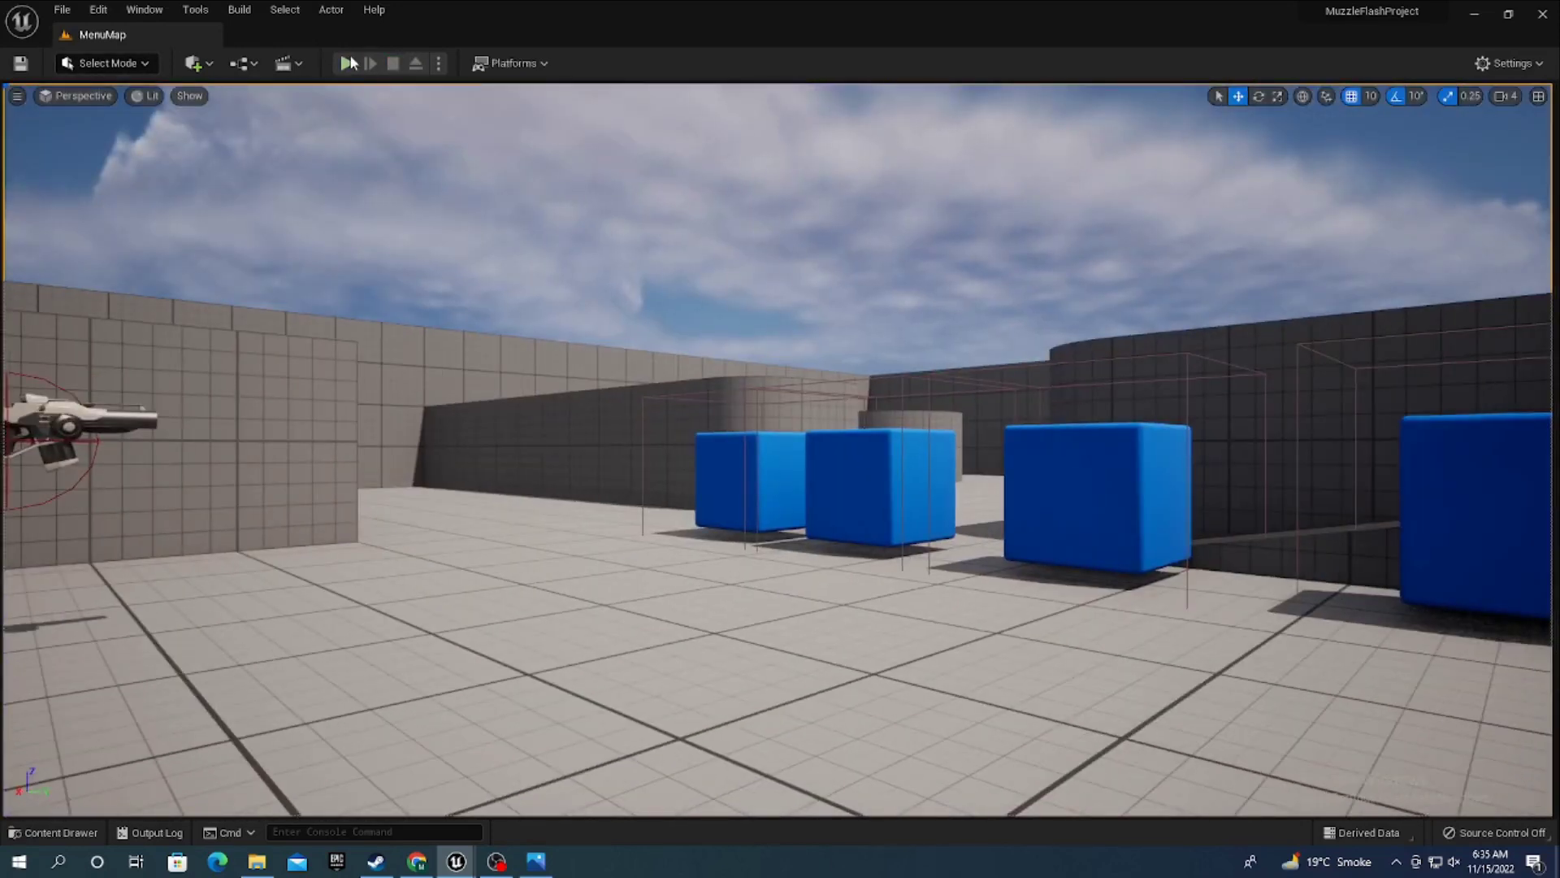
# - Replay, START into FirstPersonMap, walk to the cubes and fire, then relaunch the menu
pyautogui.click(349, 63)
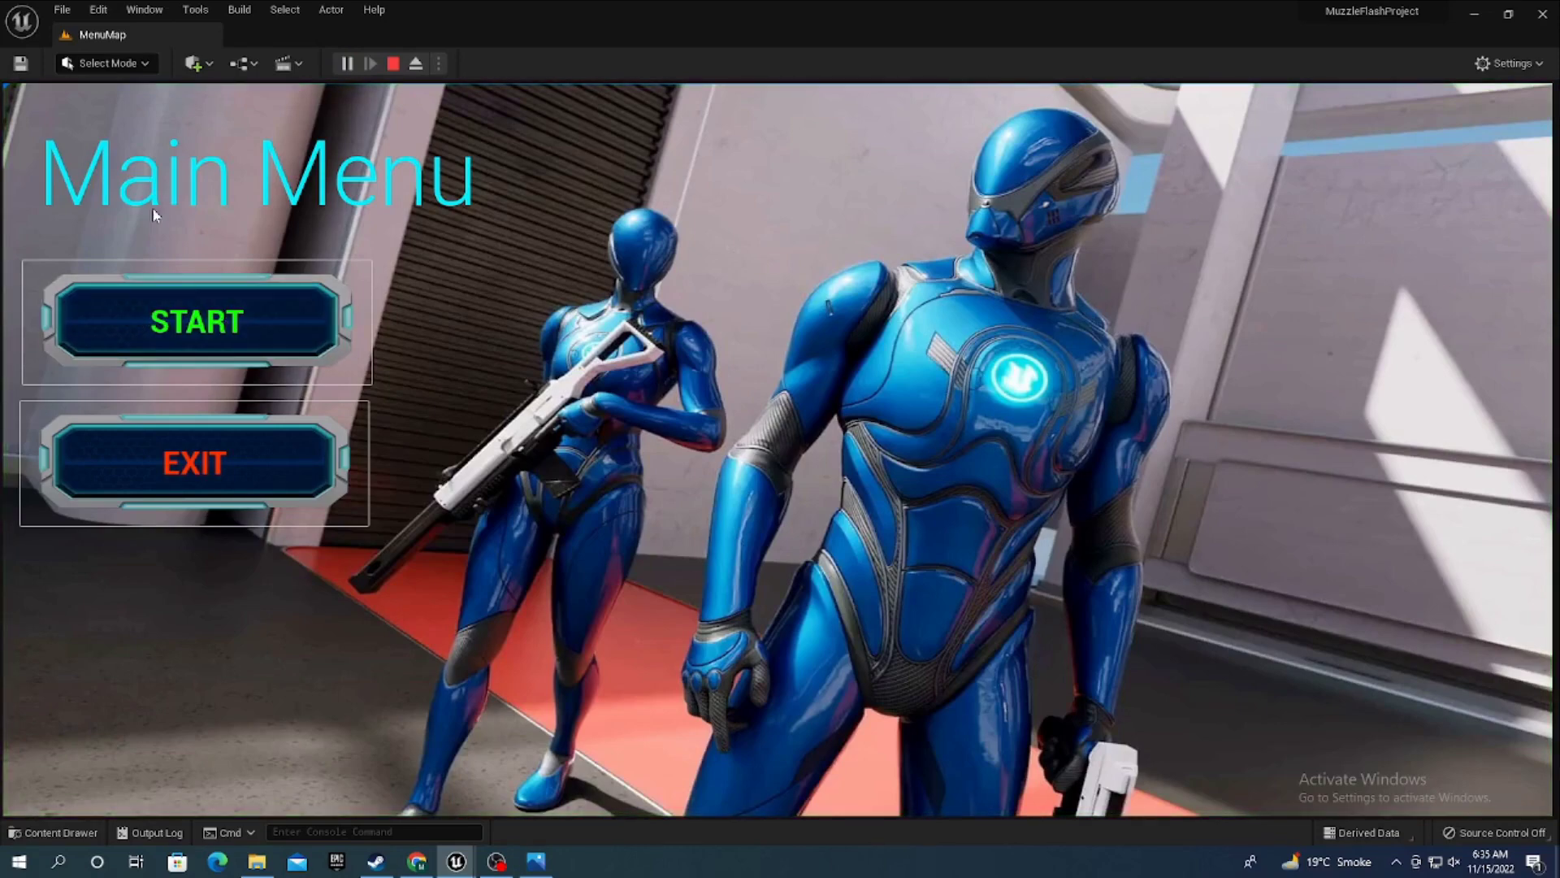
pyautogui.click(210, 295)
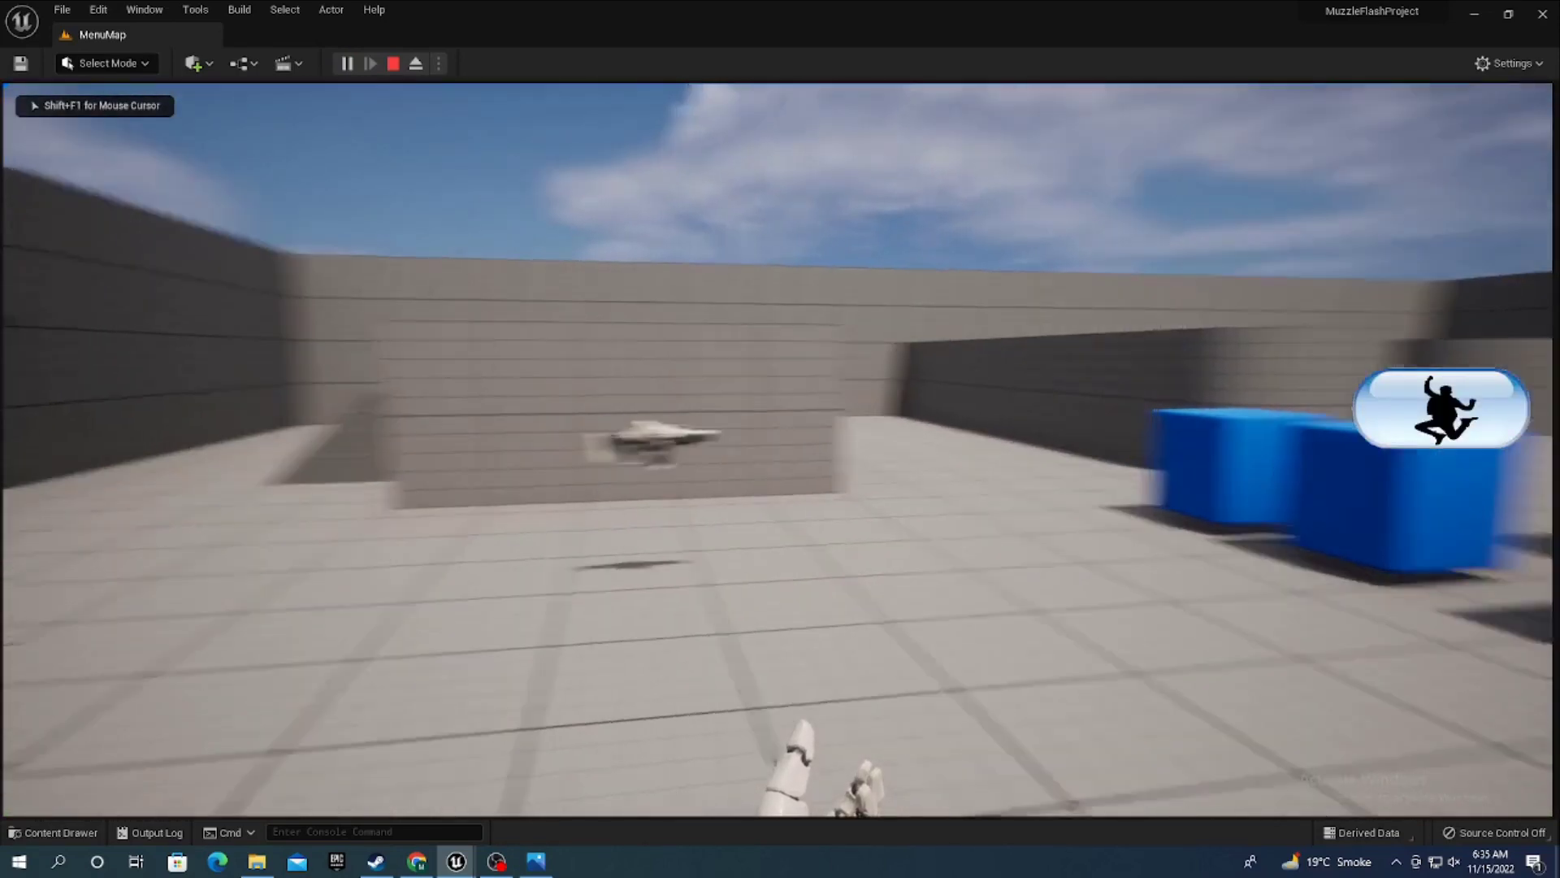
pyautogui.press('w')
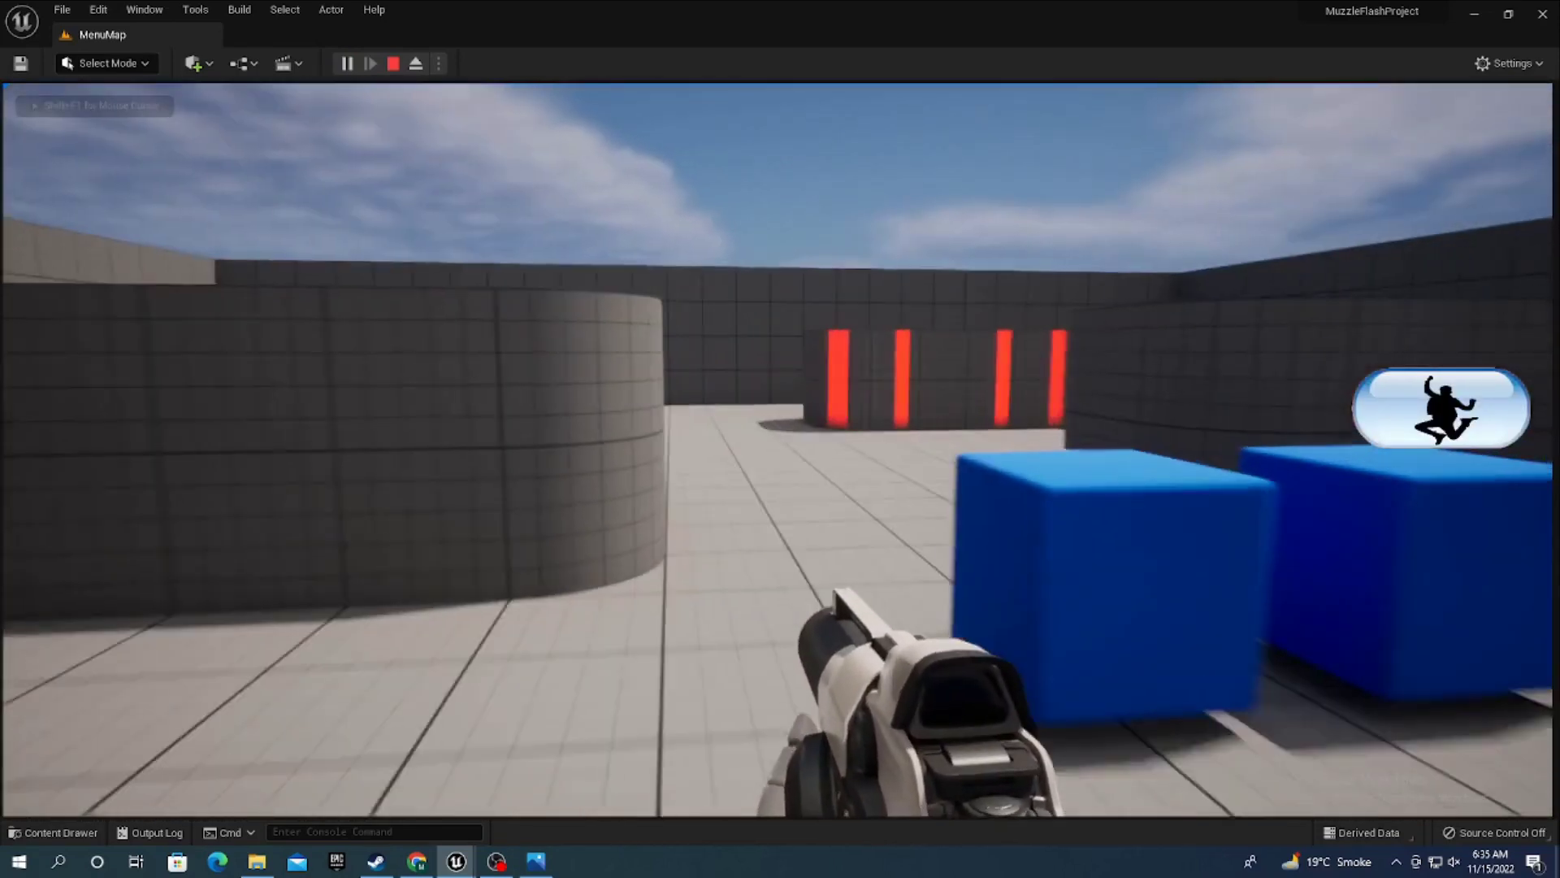
pyautogui.press('w')
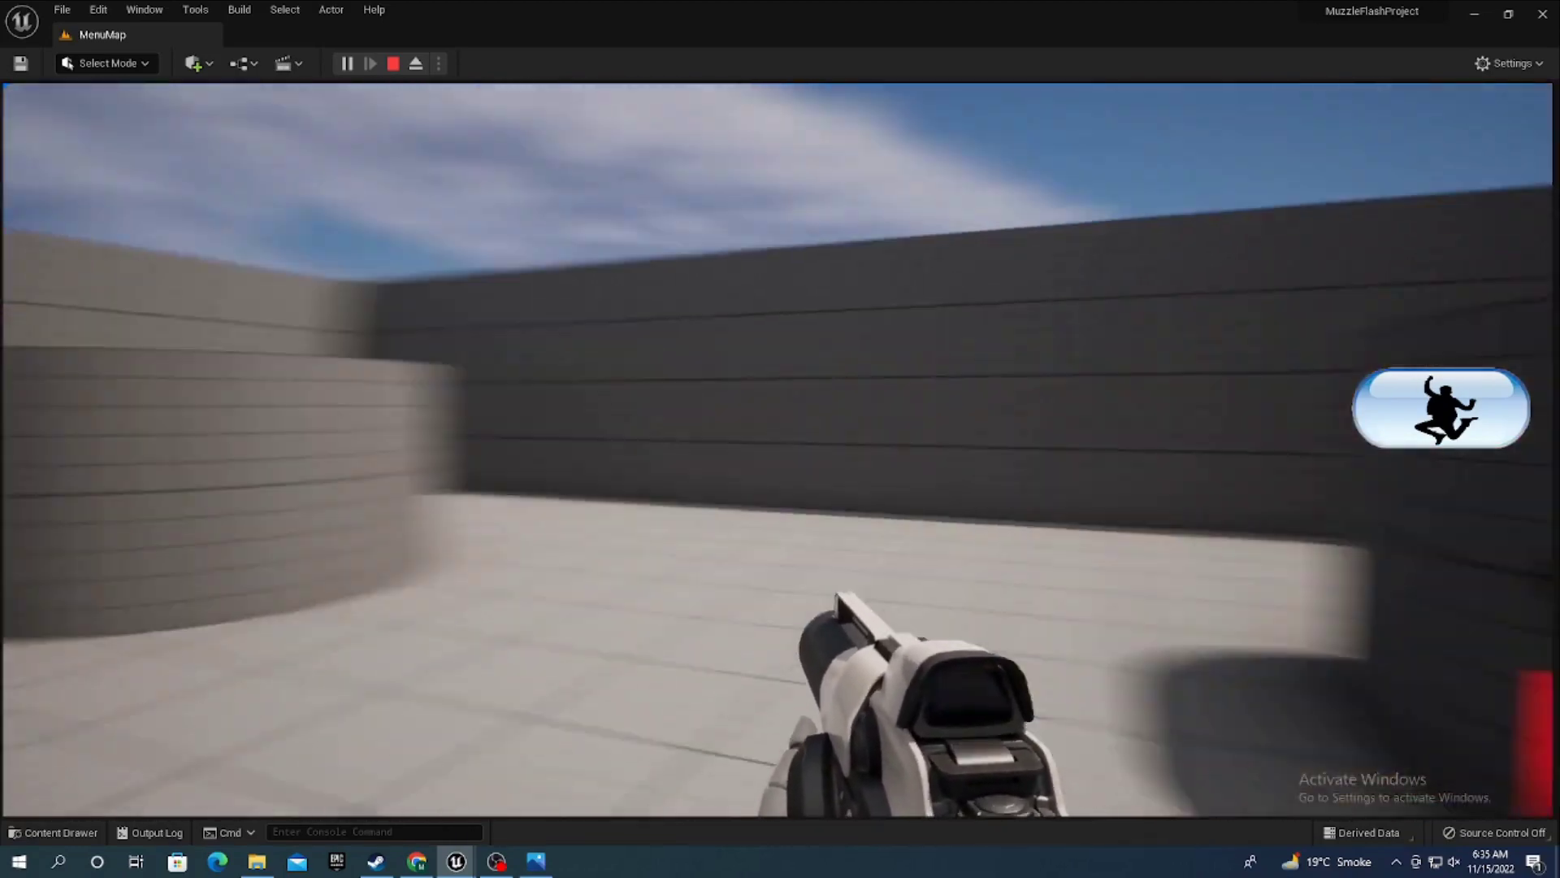
pyautogui.press('w')
pyautogui.press('w')
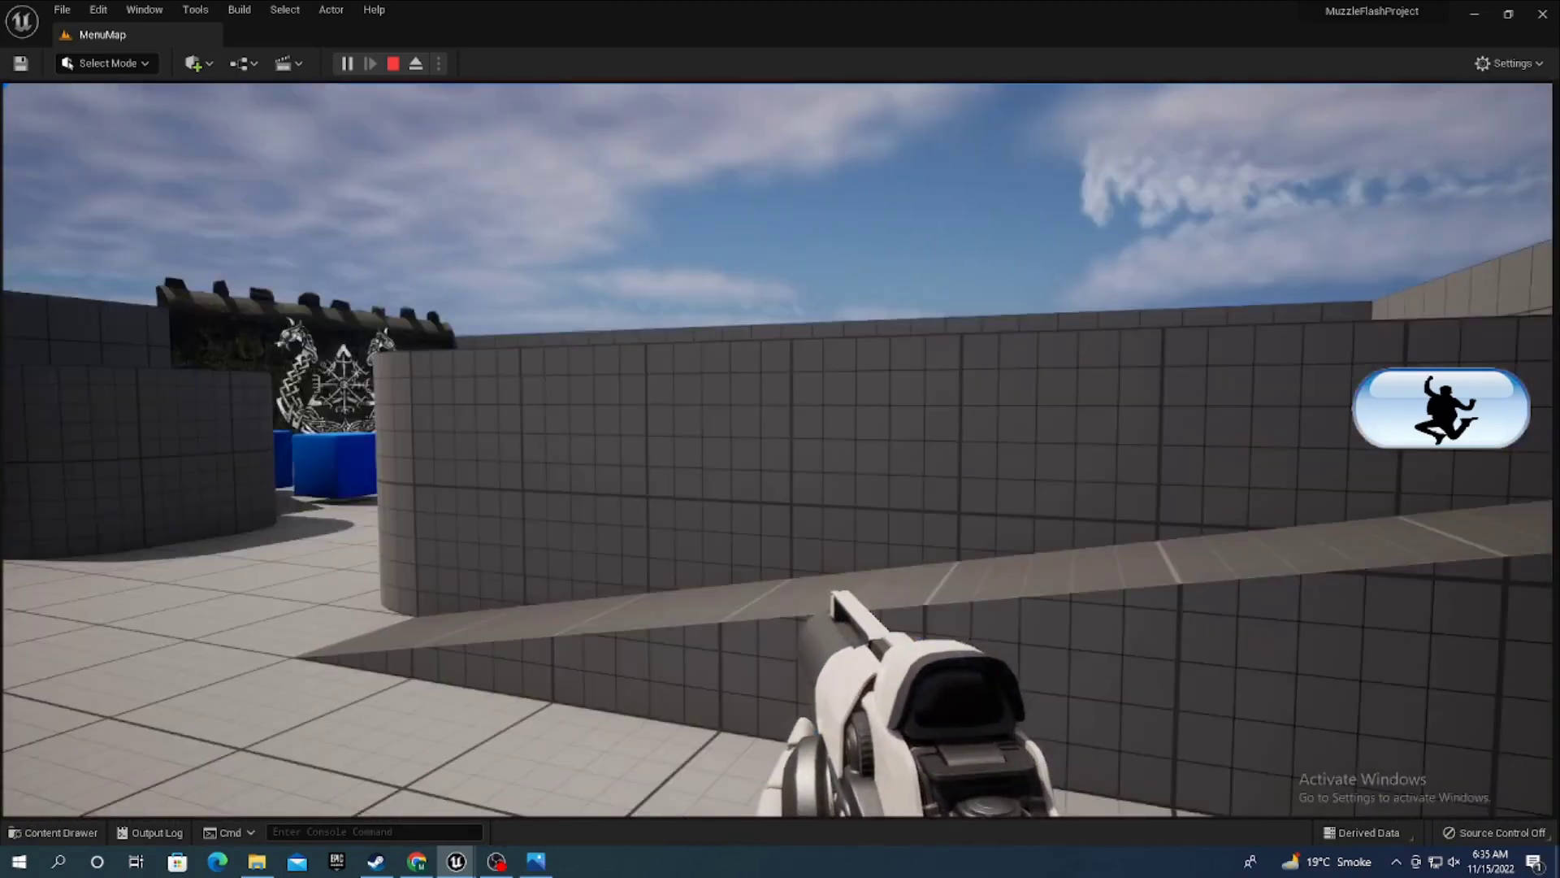
pyautogui.press('w')
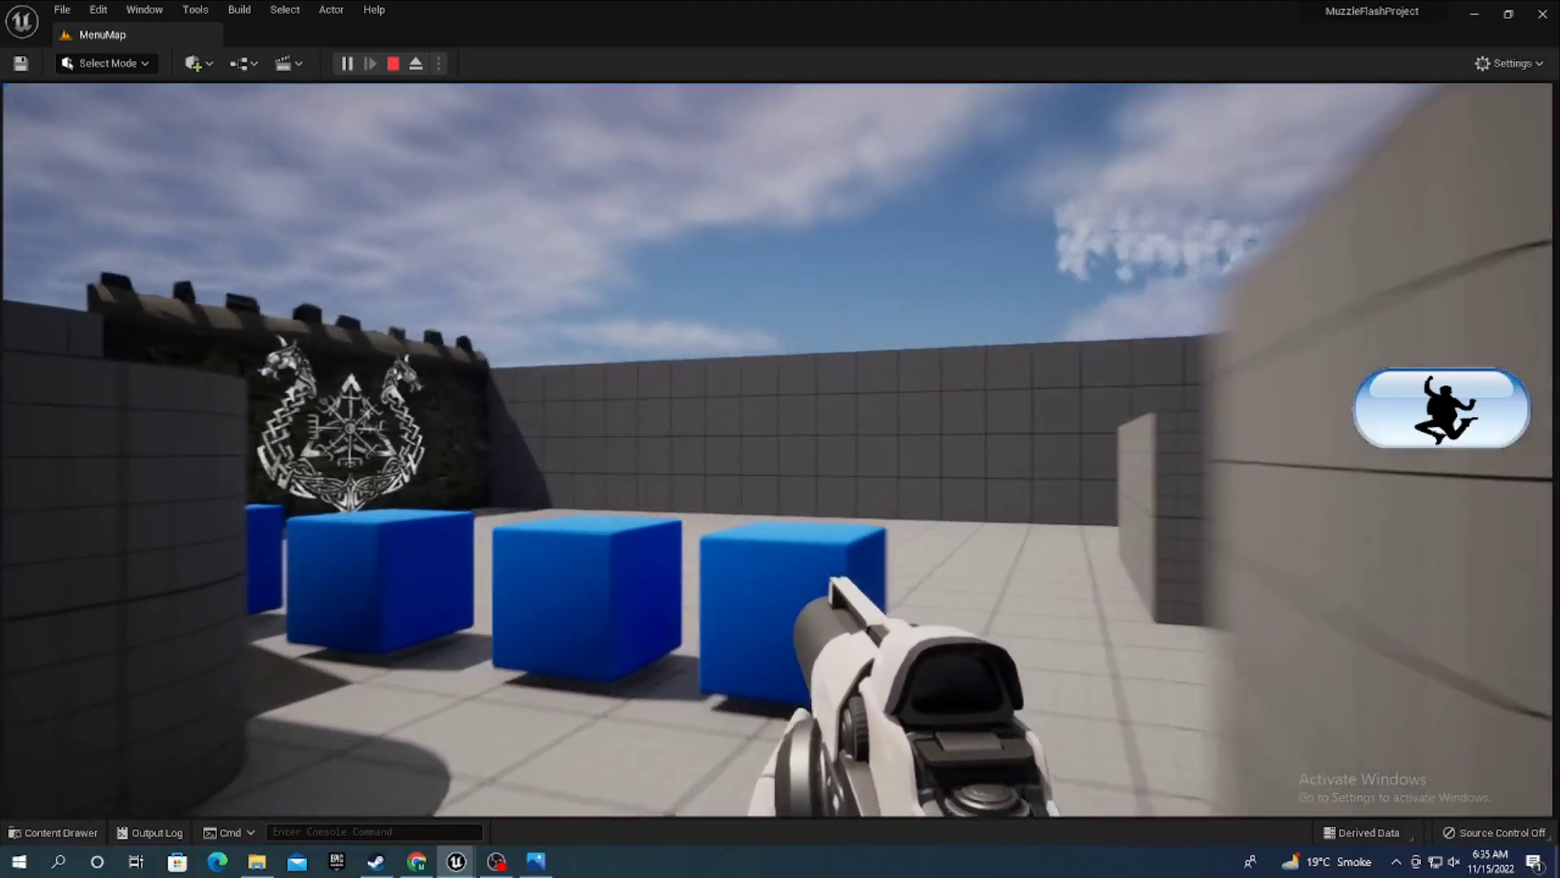
pyautogui.click(777, 451)
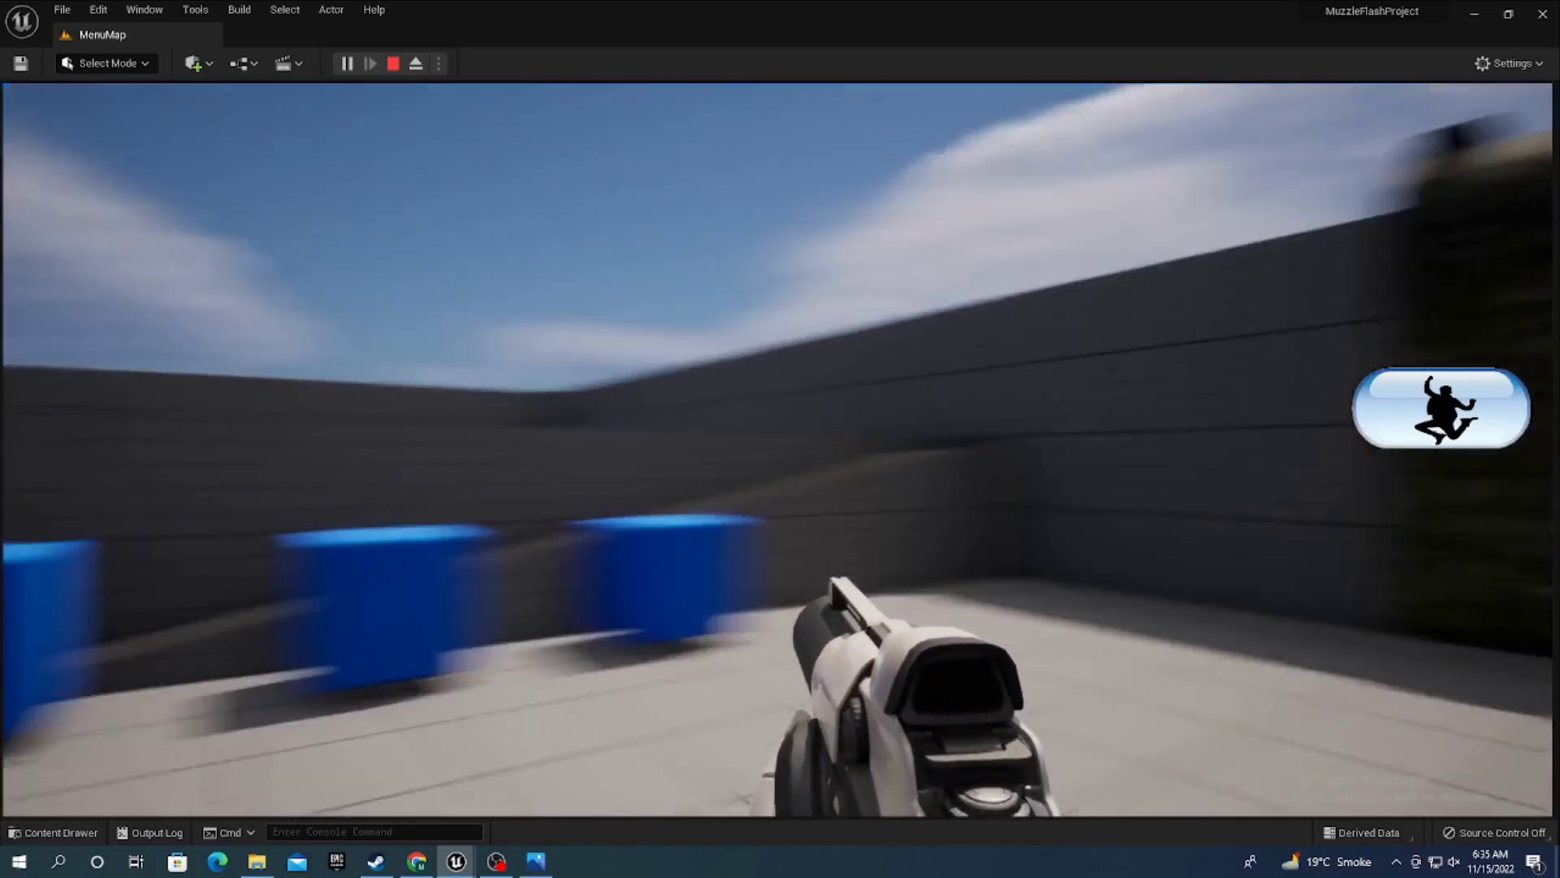
pyautogui.moveTo(3, 378)
pyautogui.press('Escape')
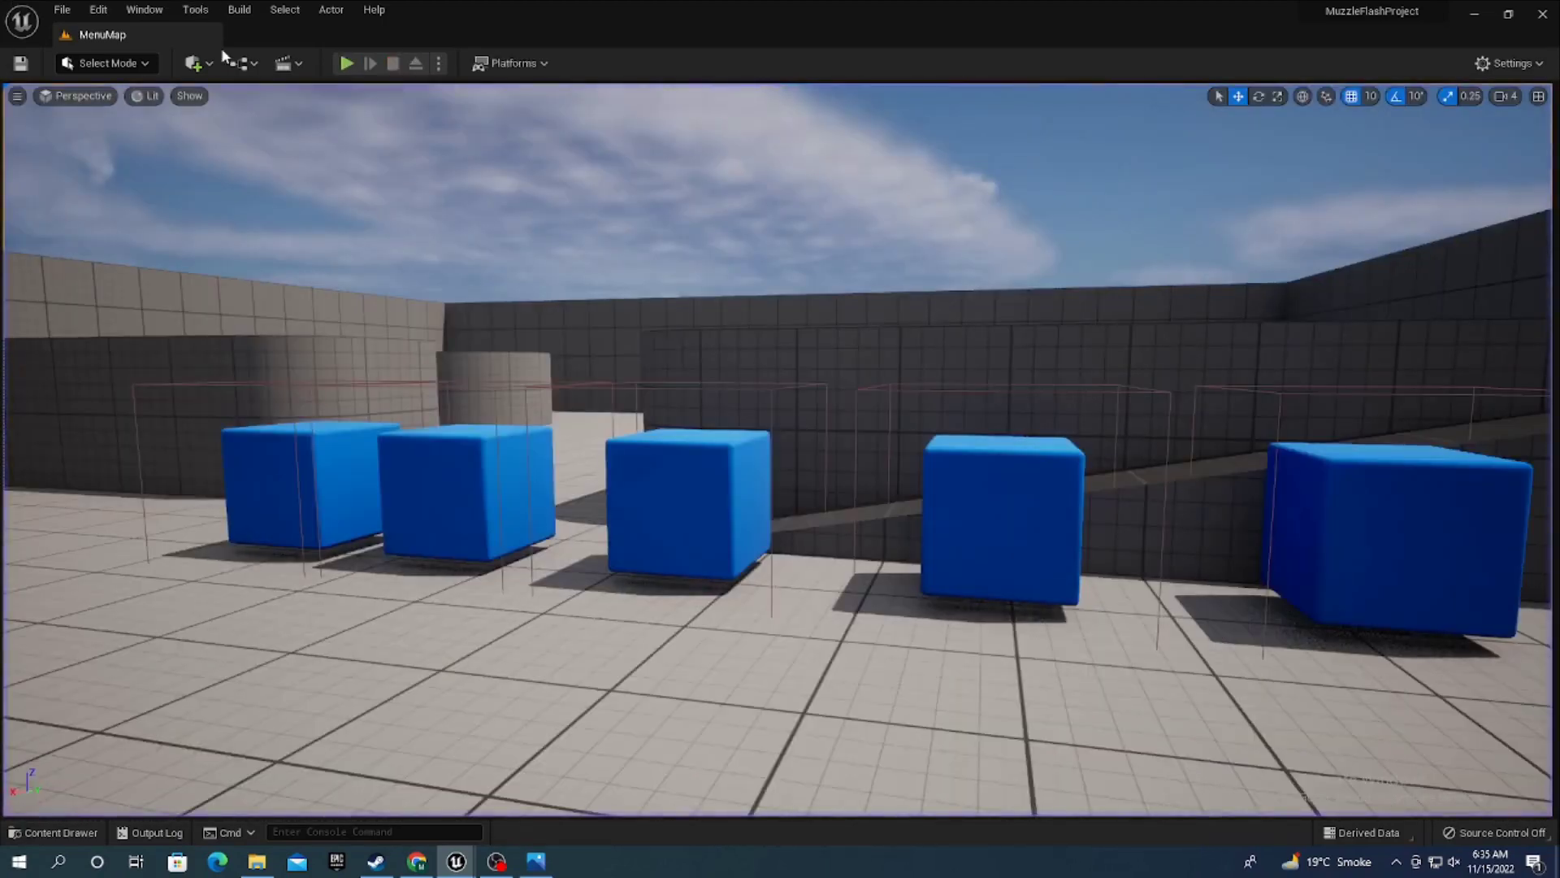
pyautogui.click(346, 65)
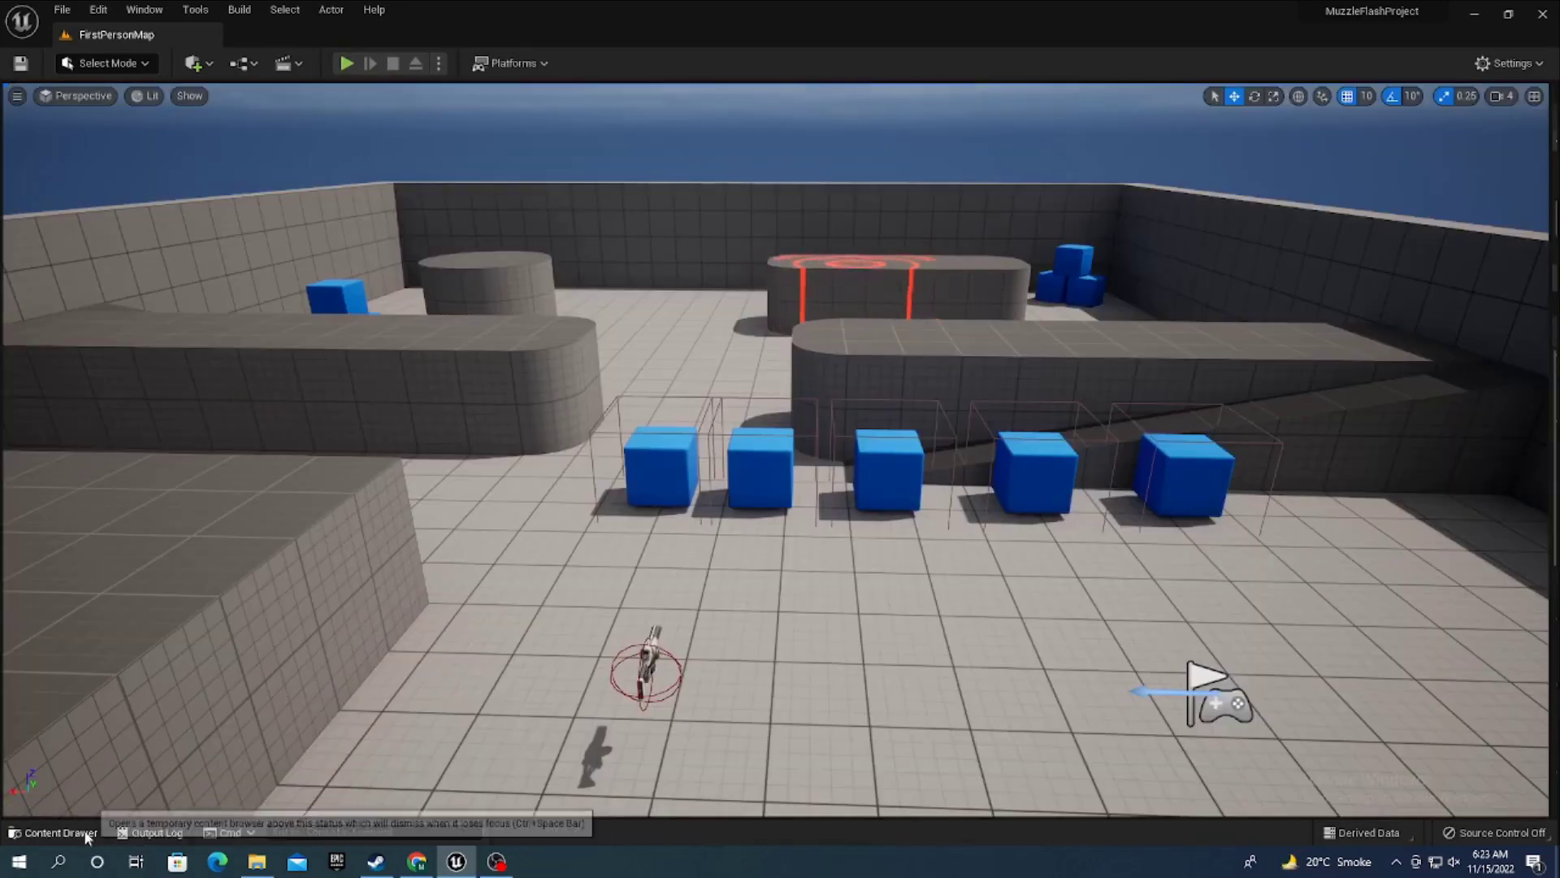
# - From the Content Drawer, add a new folder under Content named MainMenuSystem
pyautogui.click(53, 832)
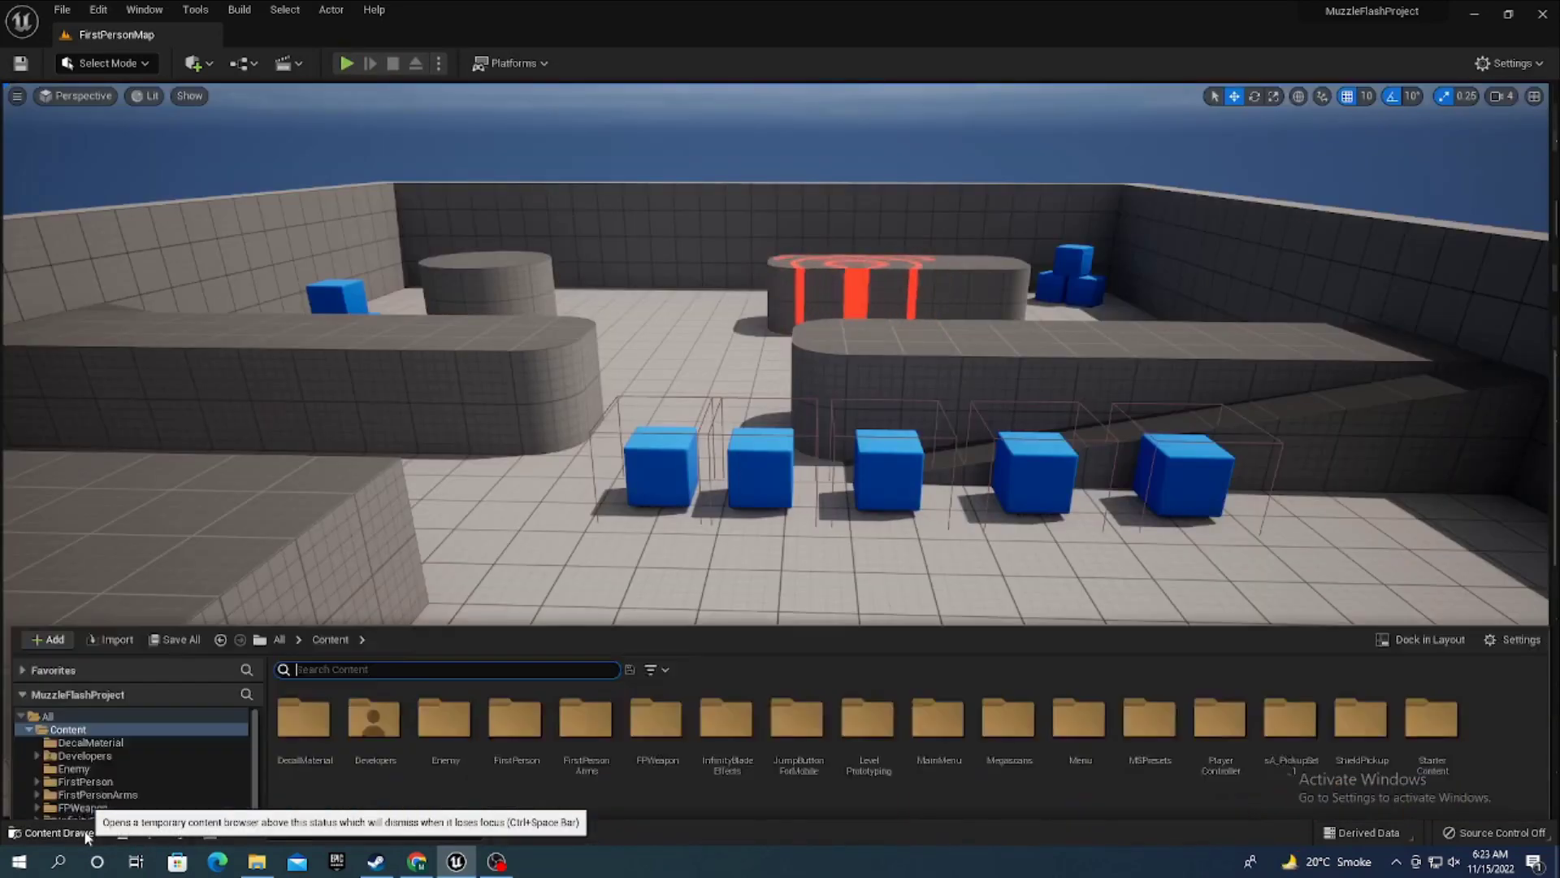
pyautogui.rightClick(697, 737)
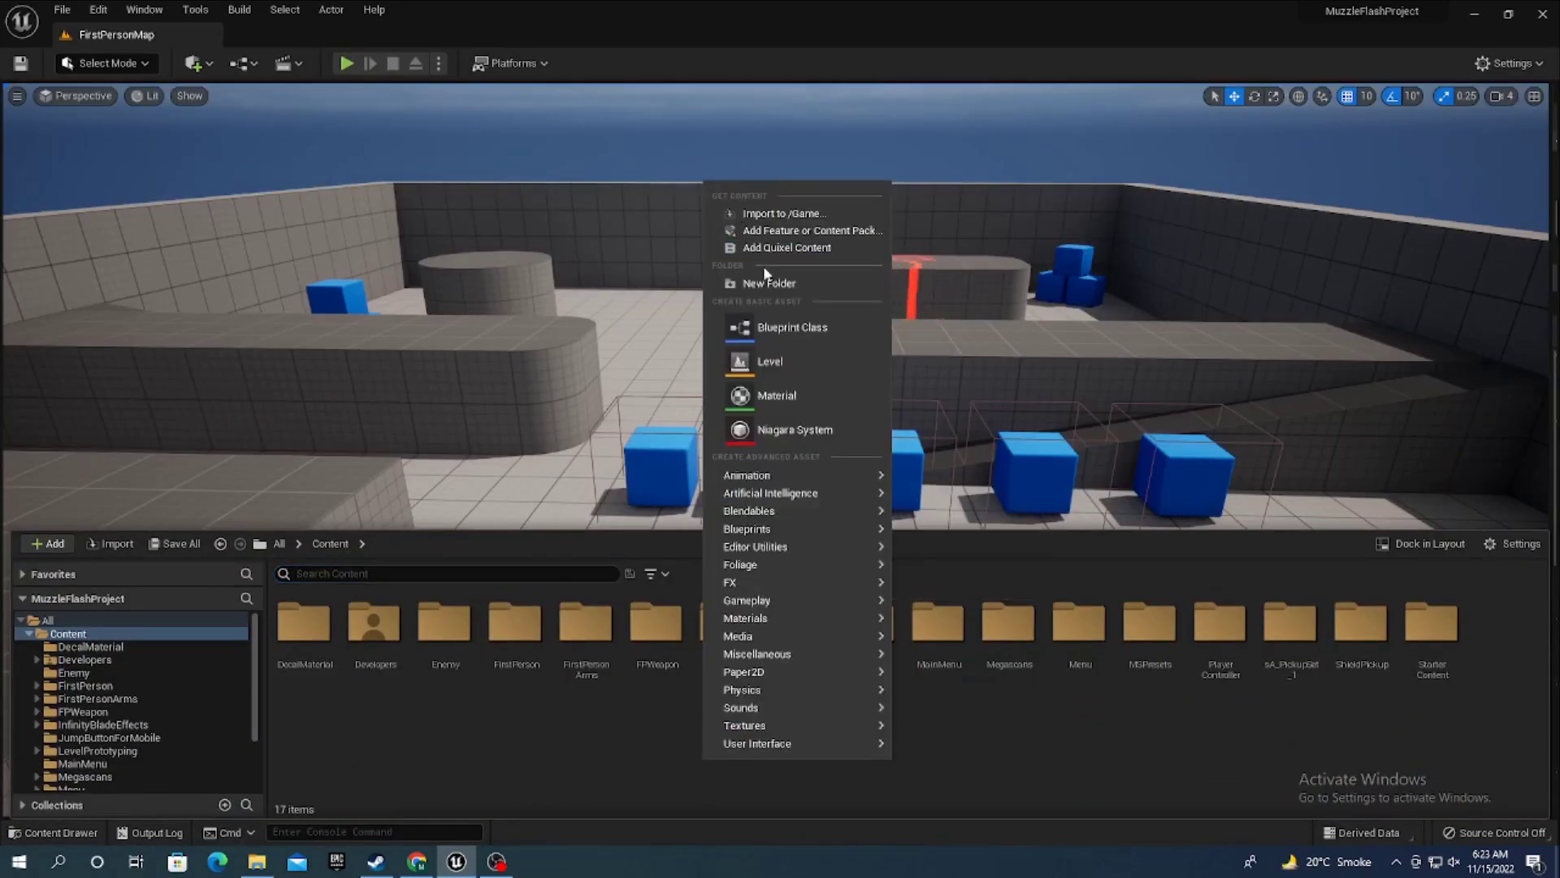
pyautogui.click(774, 285)
pyautogui.write('Main')
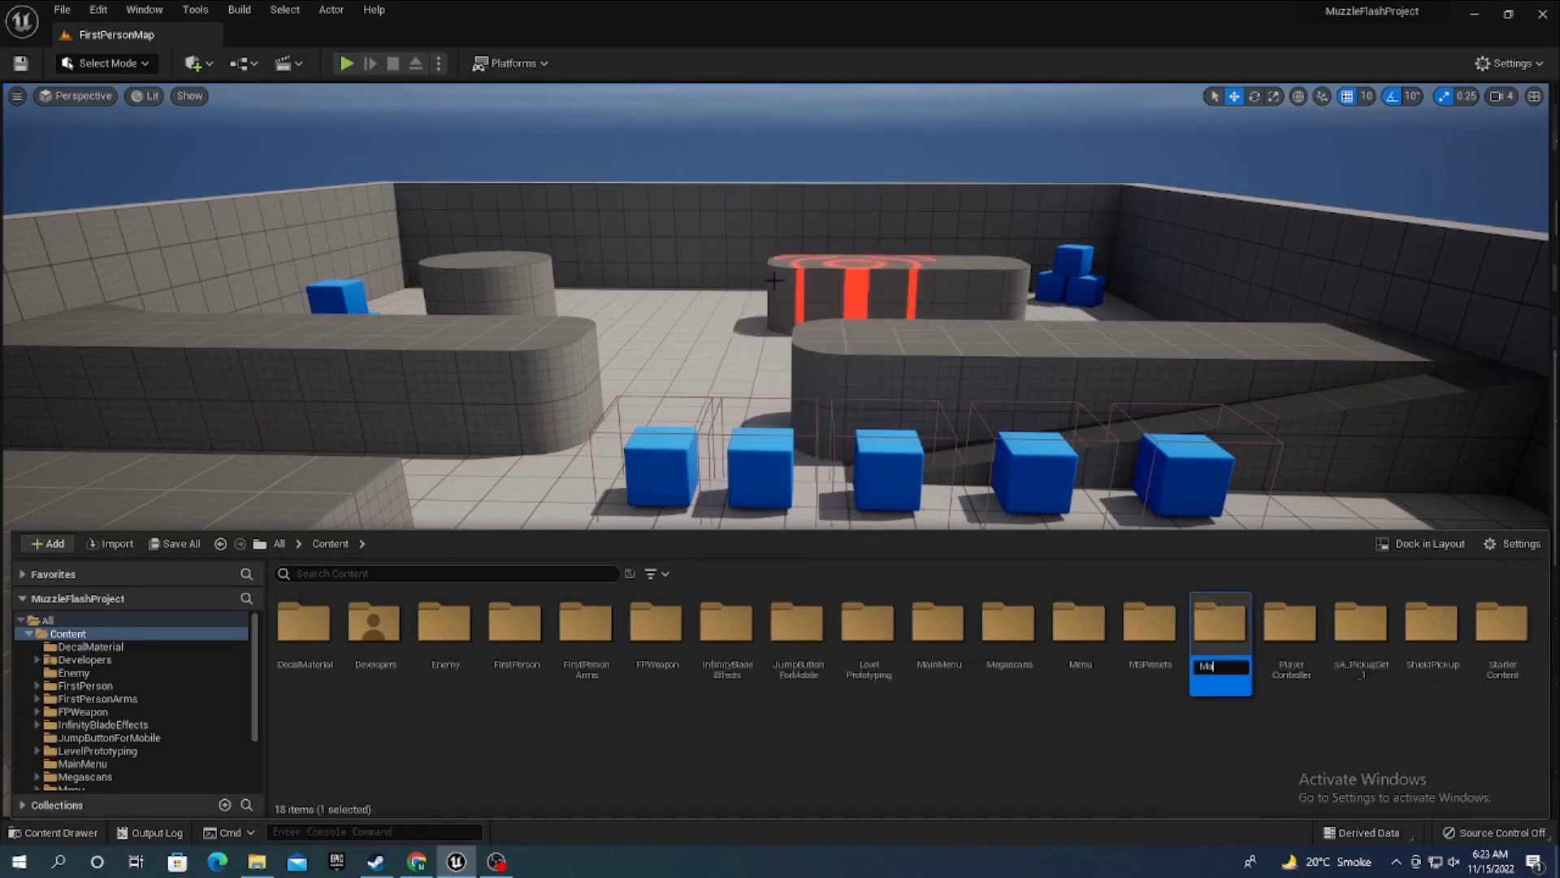
pyautogui.write('Menu')
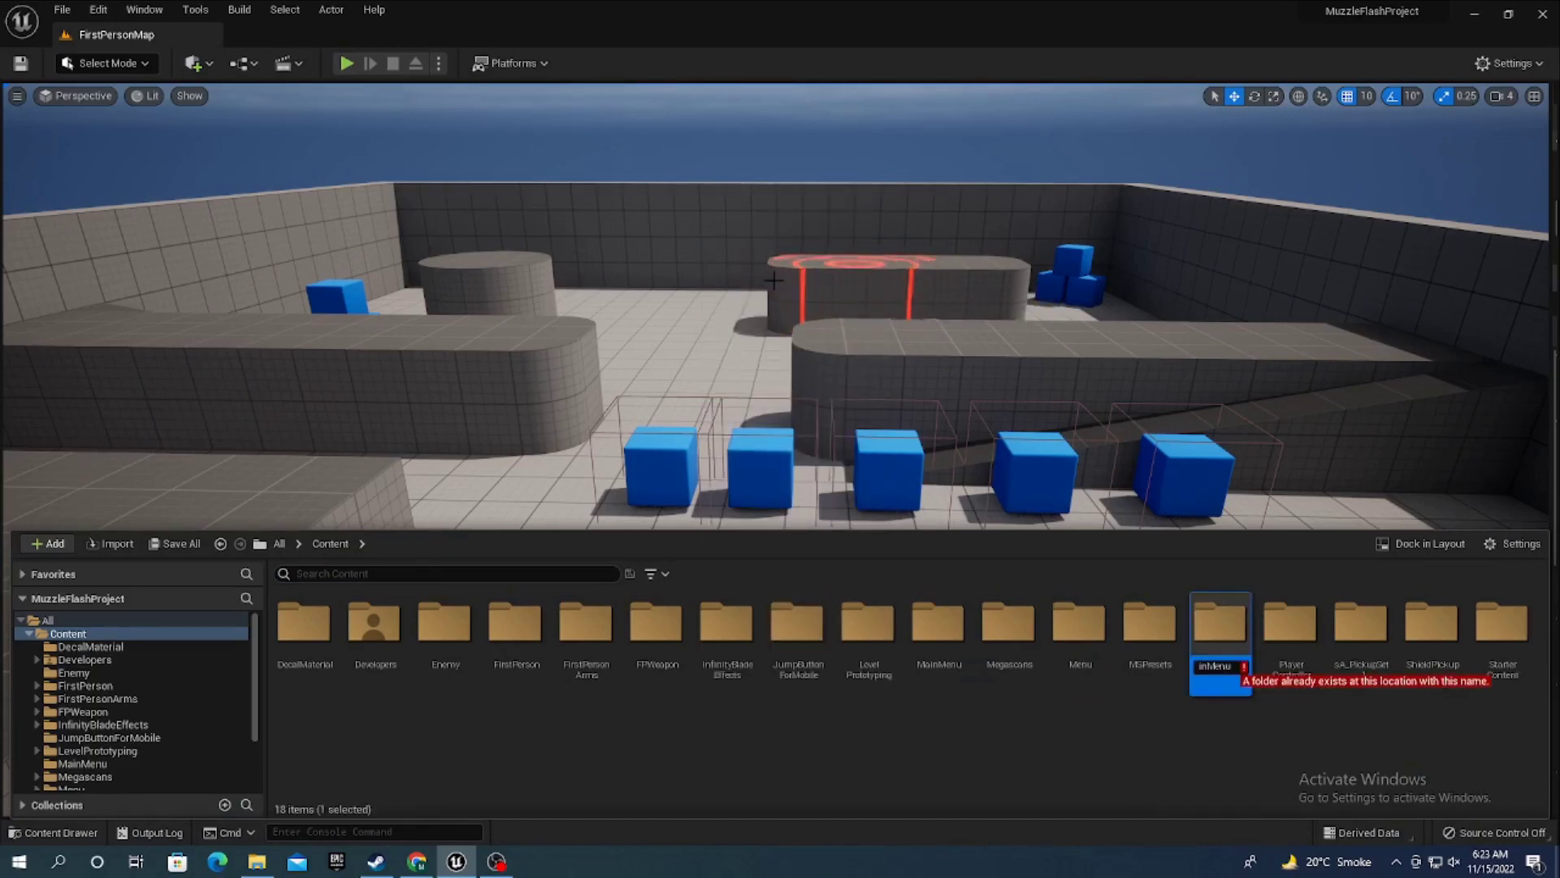
pyautogui.write('System')
pyautogui.press('Return')
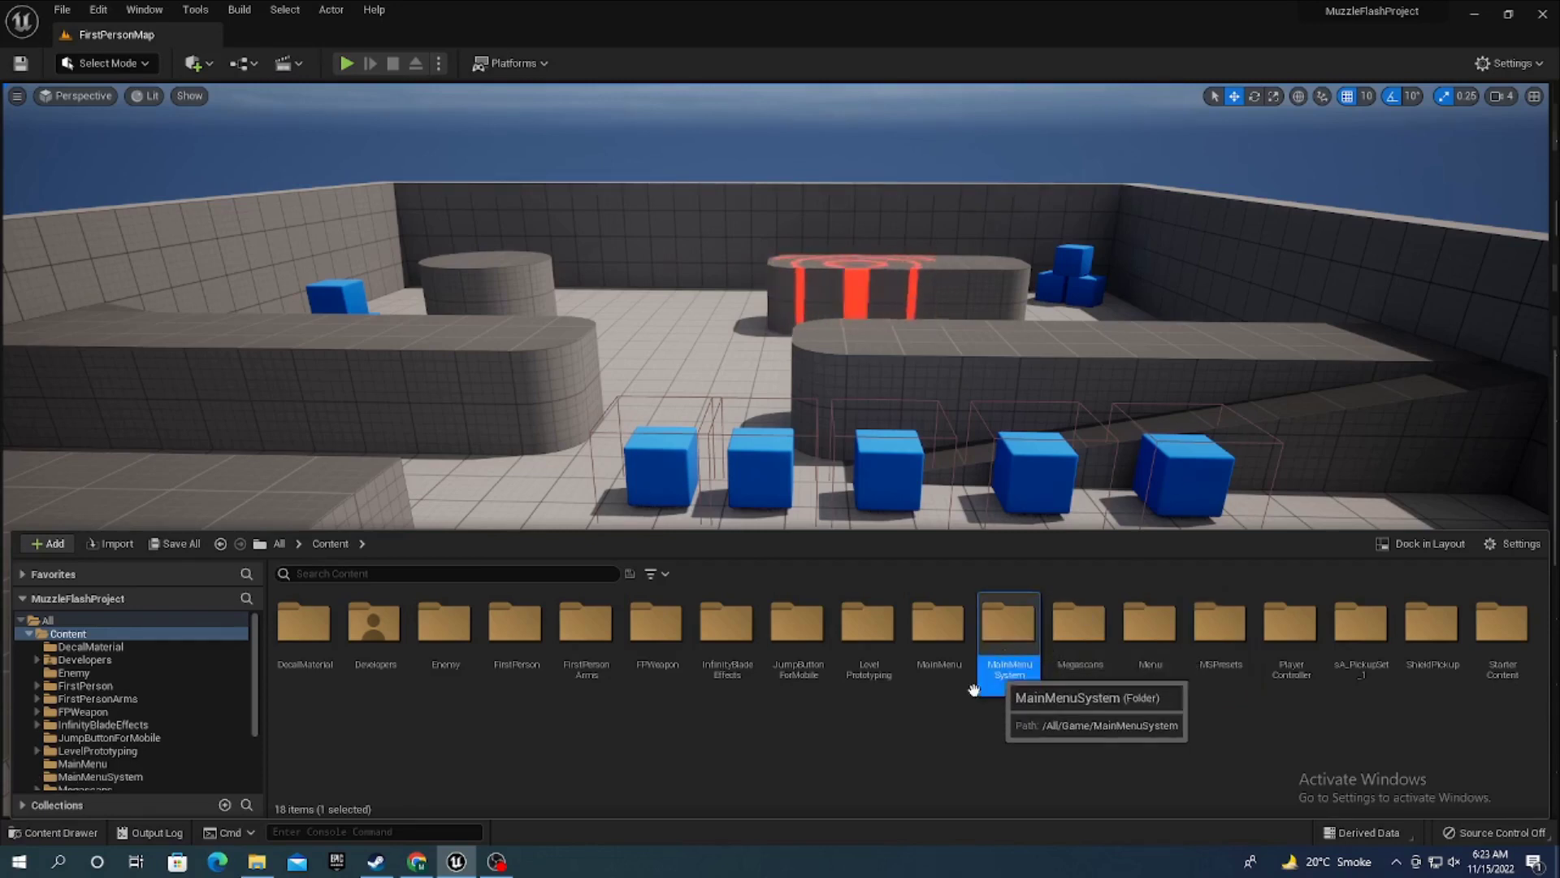
# - Browse to FirstPerson > Maps, check FirstPersonMap's actions, and load MainMenuMap
pyautogui.doubleClick(511, 630)
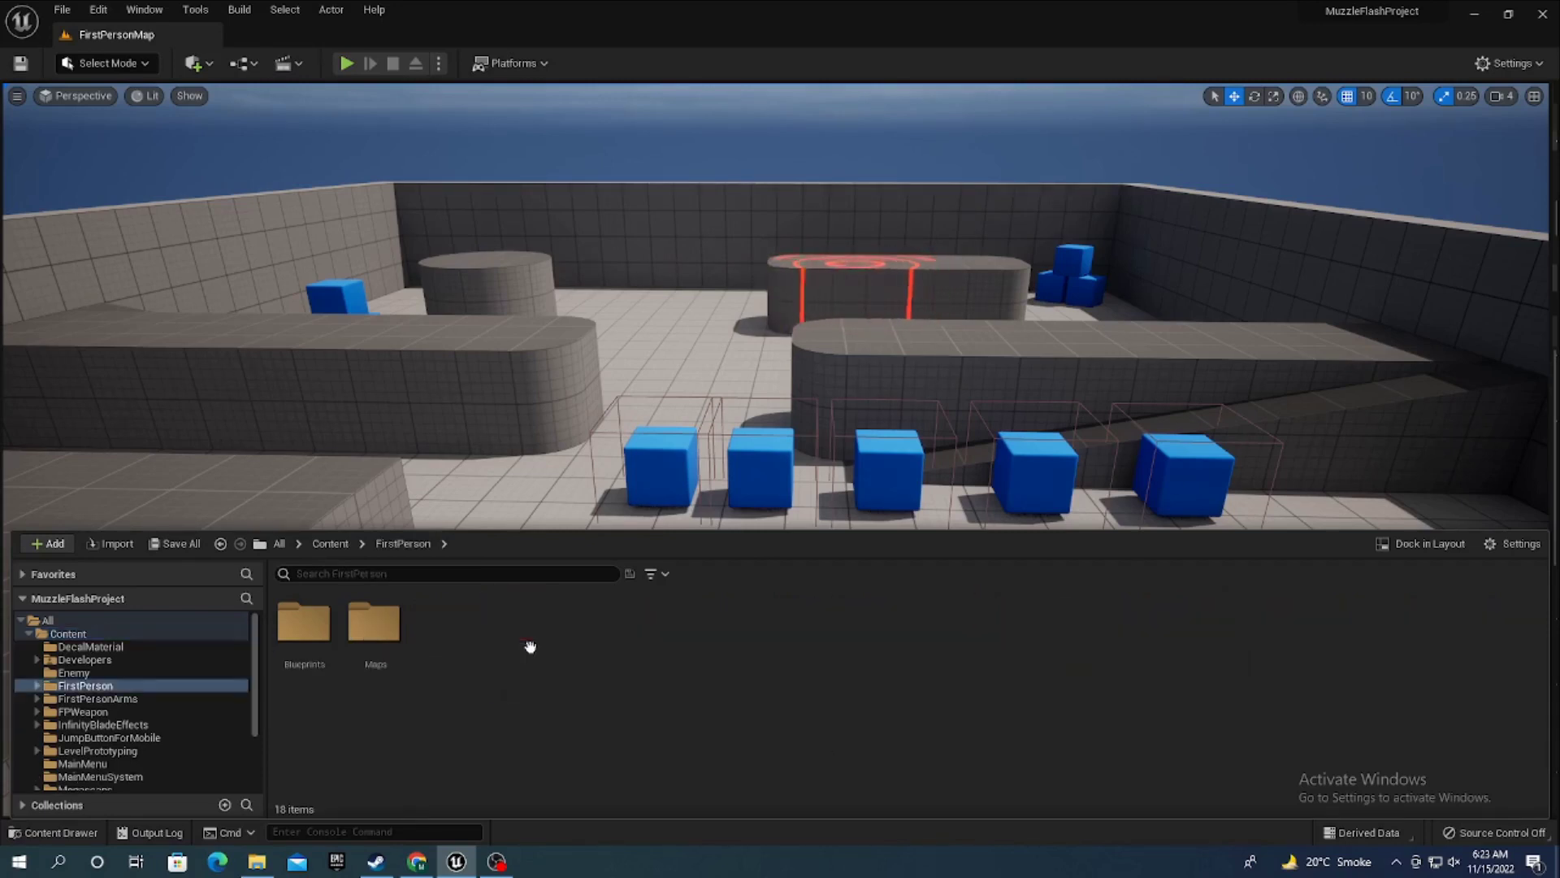
pyautogui.doubleClick(357, 652)
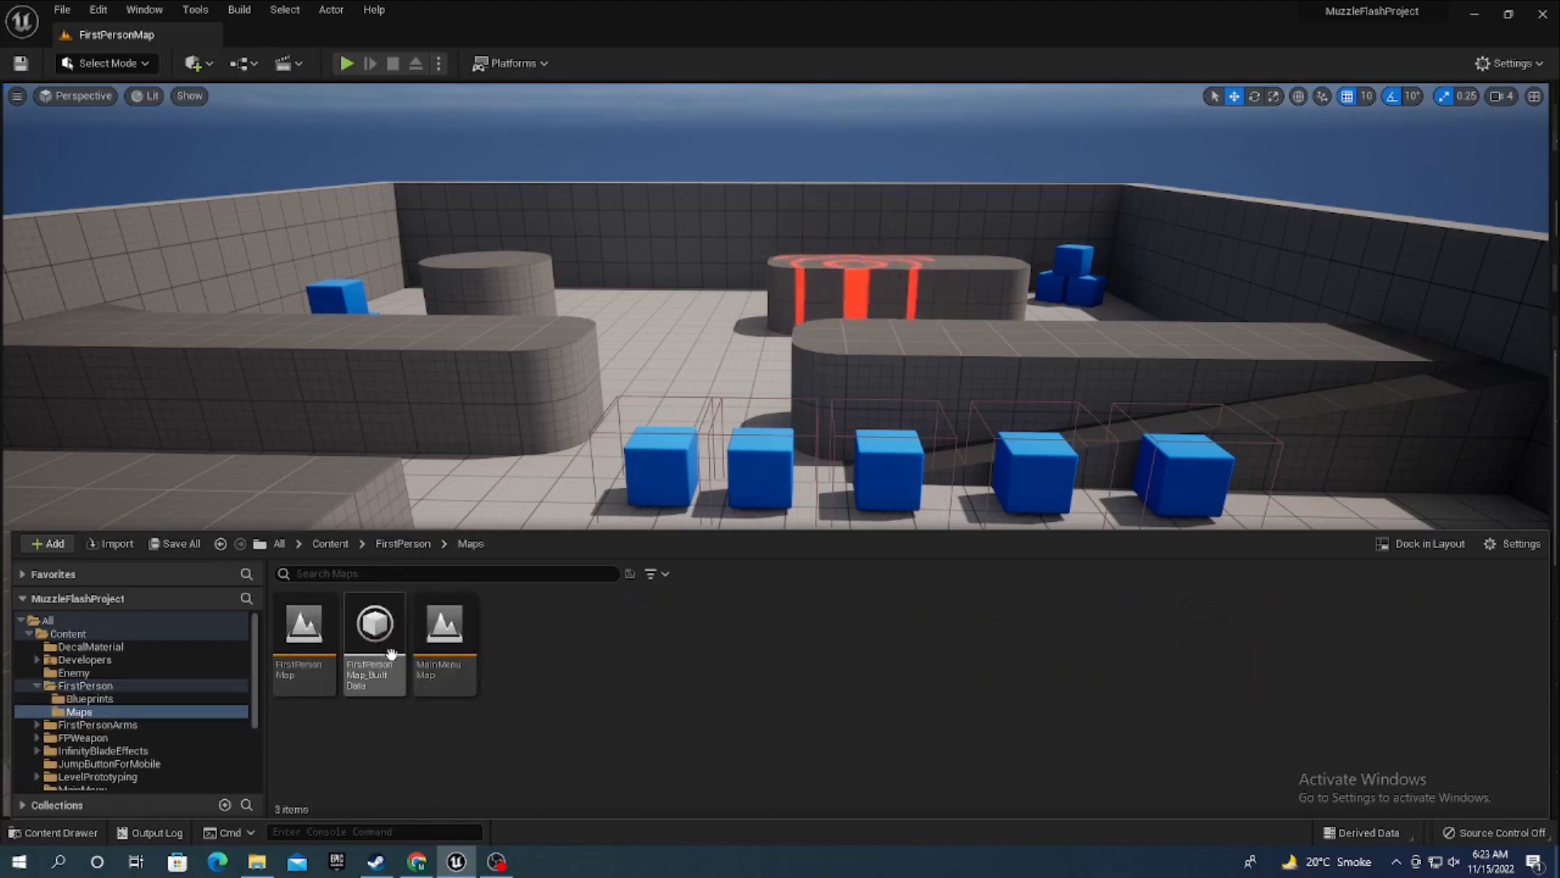
pyautogui.click(309, 650)
pyautogui.rightClick(309, 650)
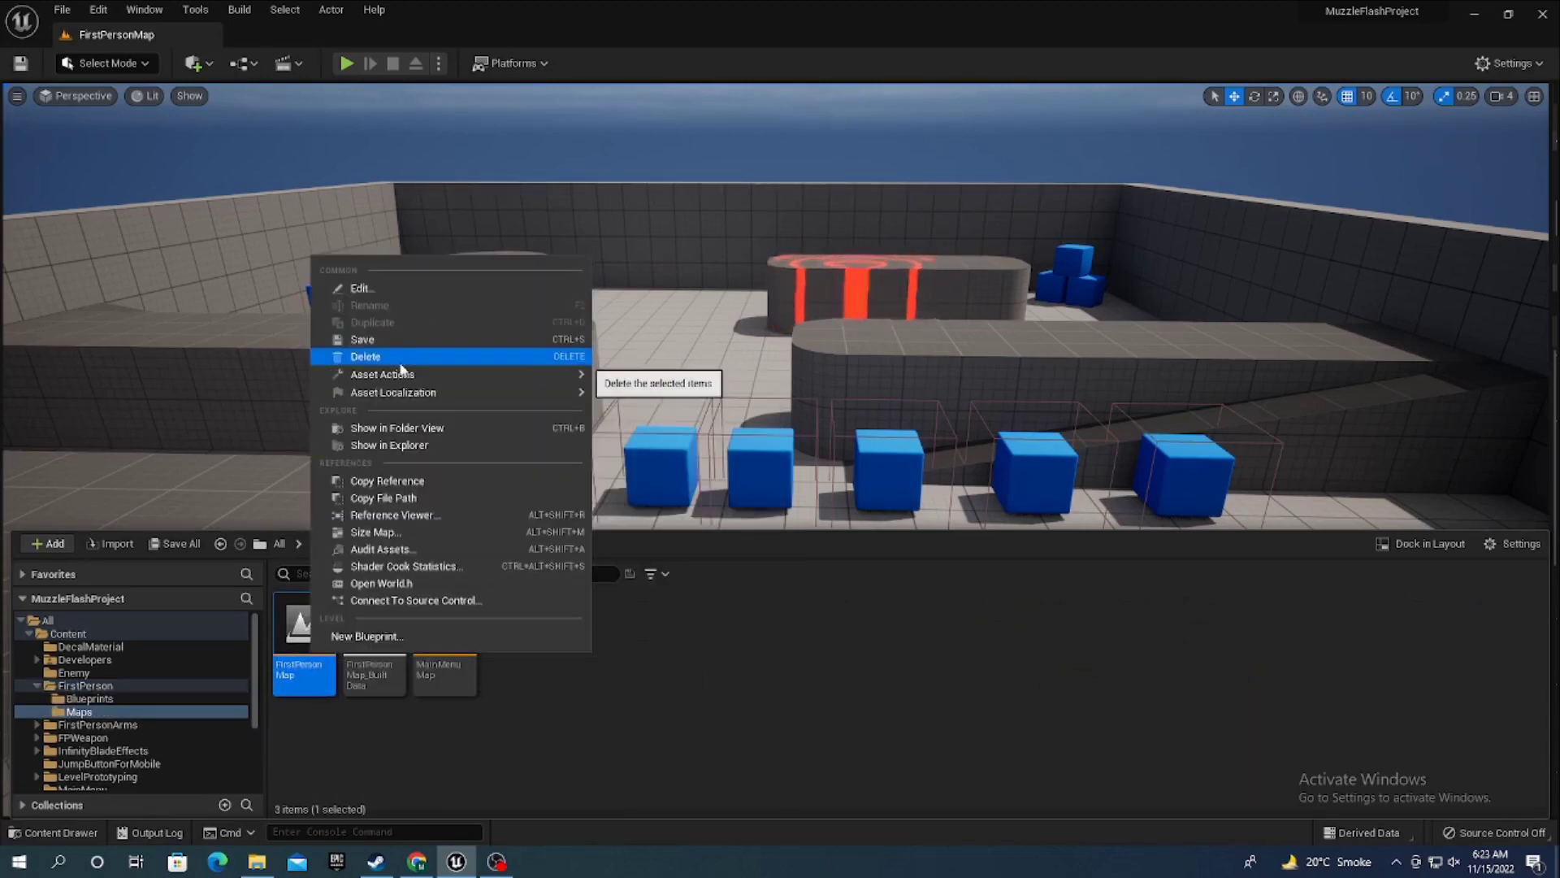
pyautogui.moveTo(400, 370)
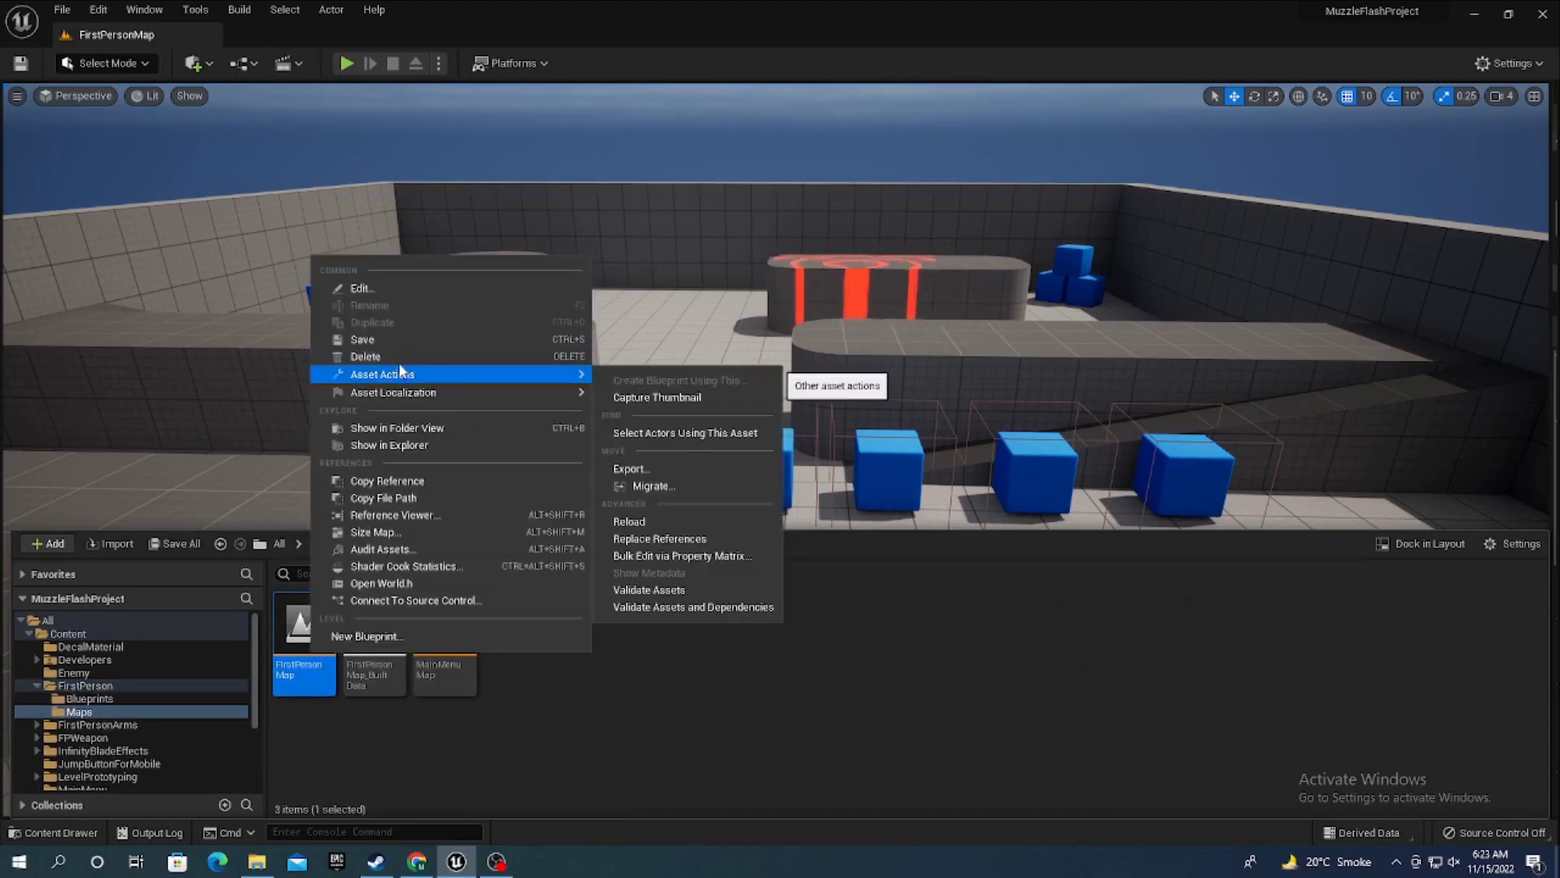
pyautogui.click(518, 715)
pyautogui.doubleClick(445, 630)
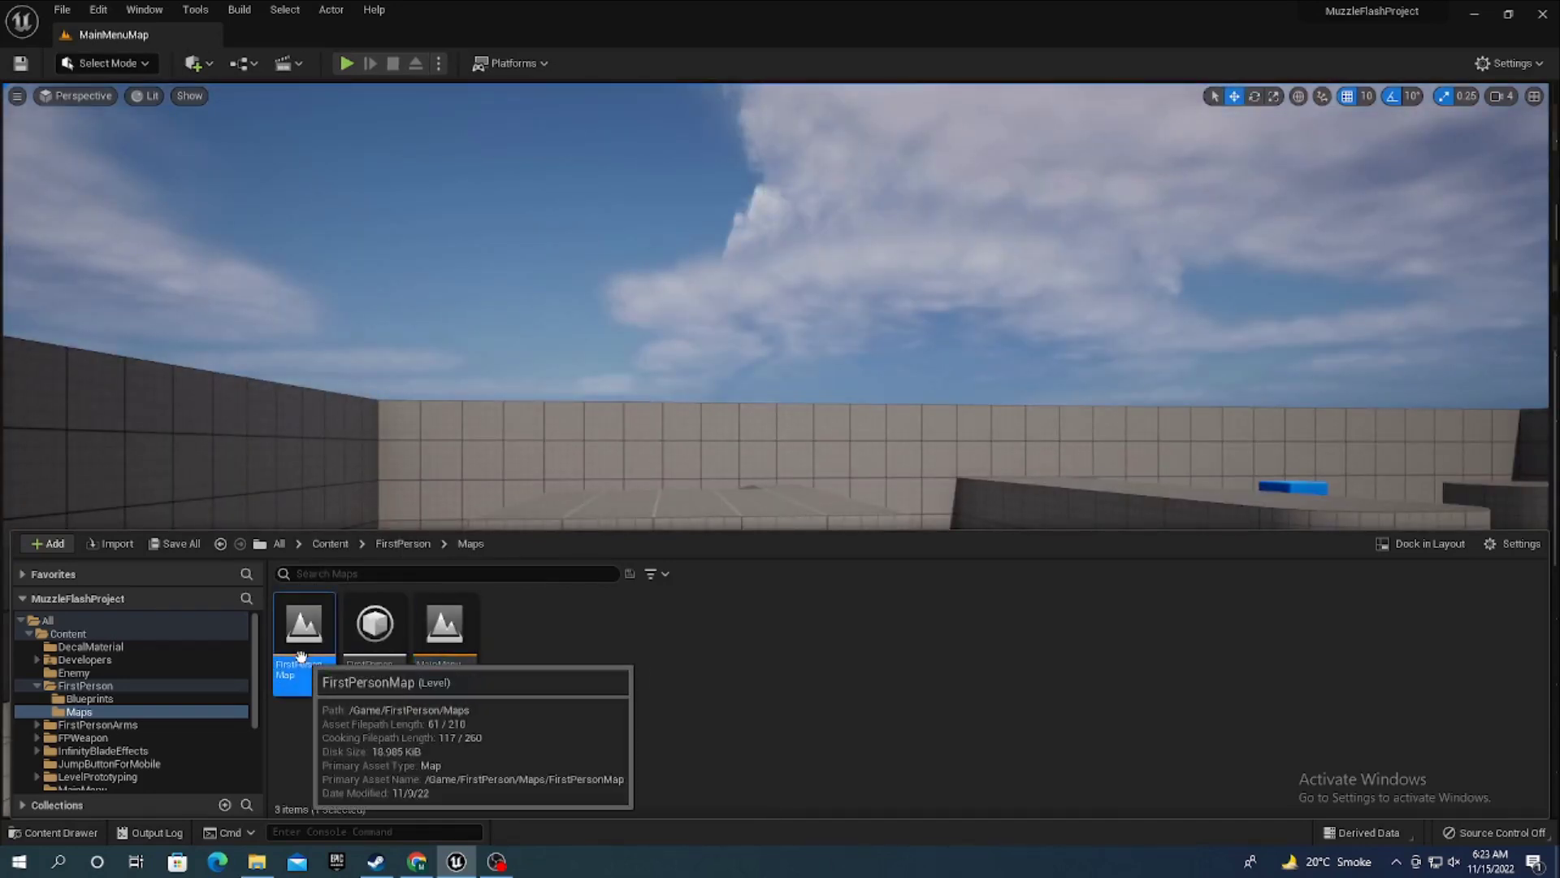
# - Duplicate FirstPersonMap and name the copy MenuMap
pyautogui.rightClick(301, 655)
pyautogui.click(360, 431)
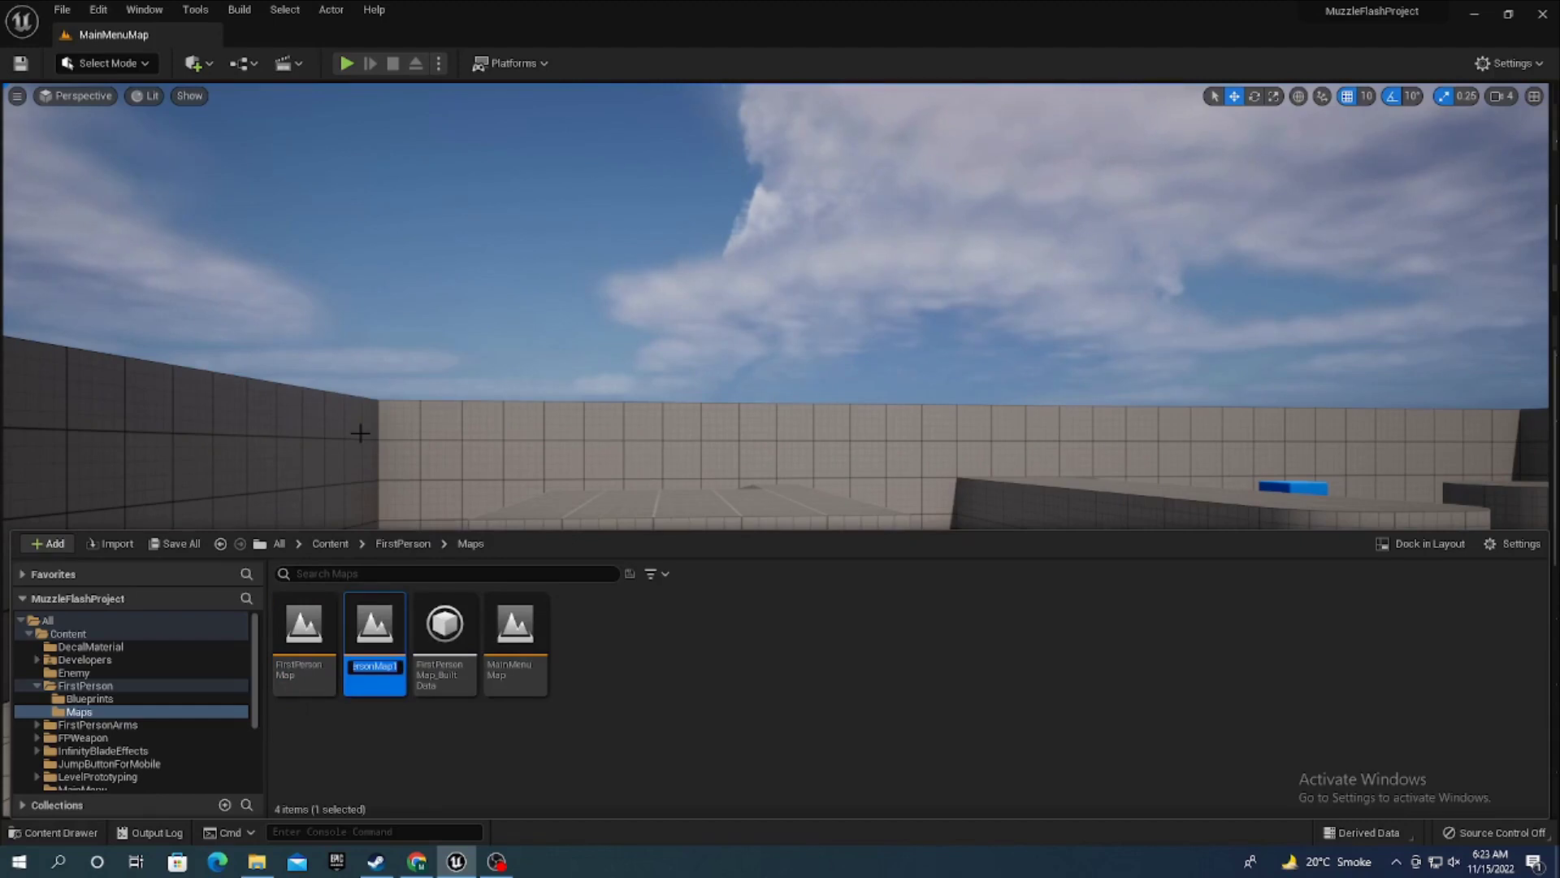
pyautogui.press('BackSpace')
pyautogui.write('MainMenuMa')
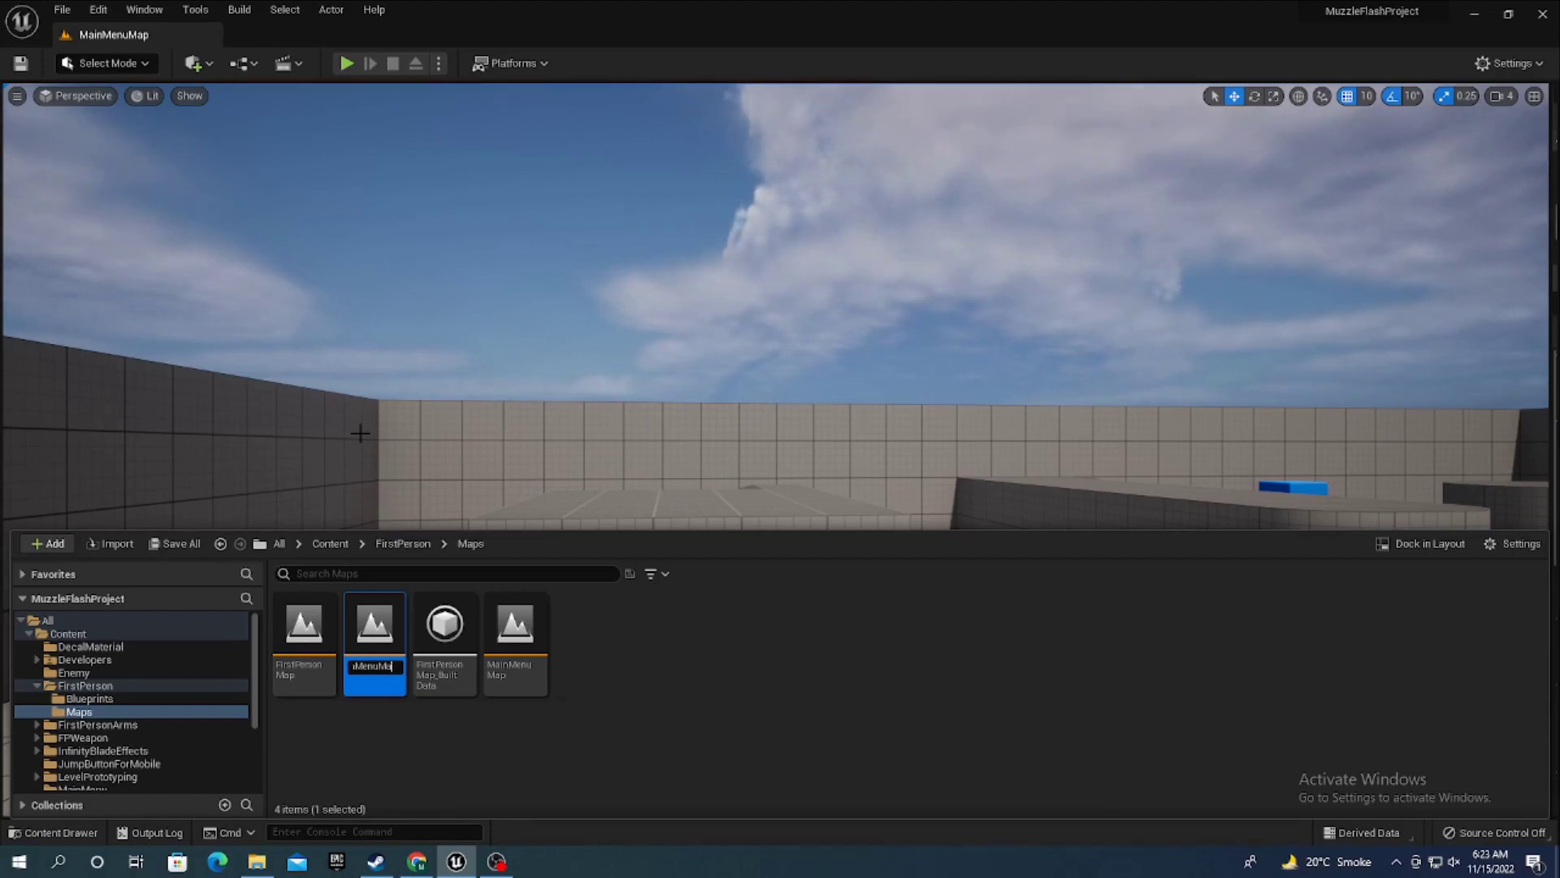
pyautogui.write('p')
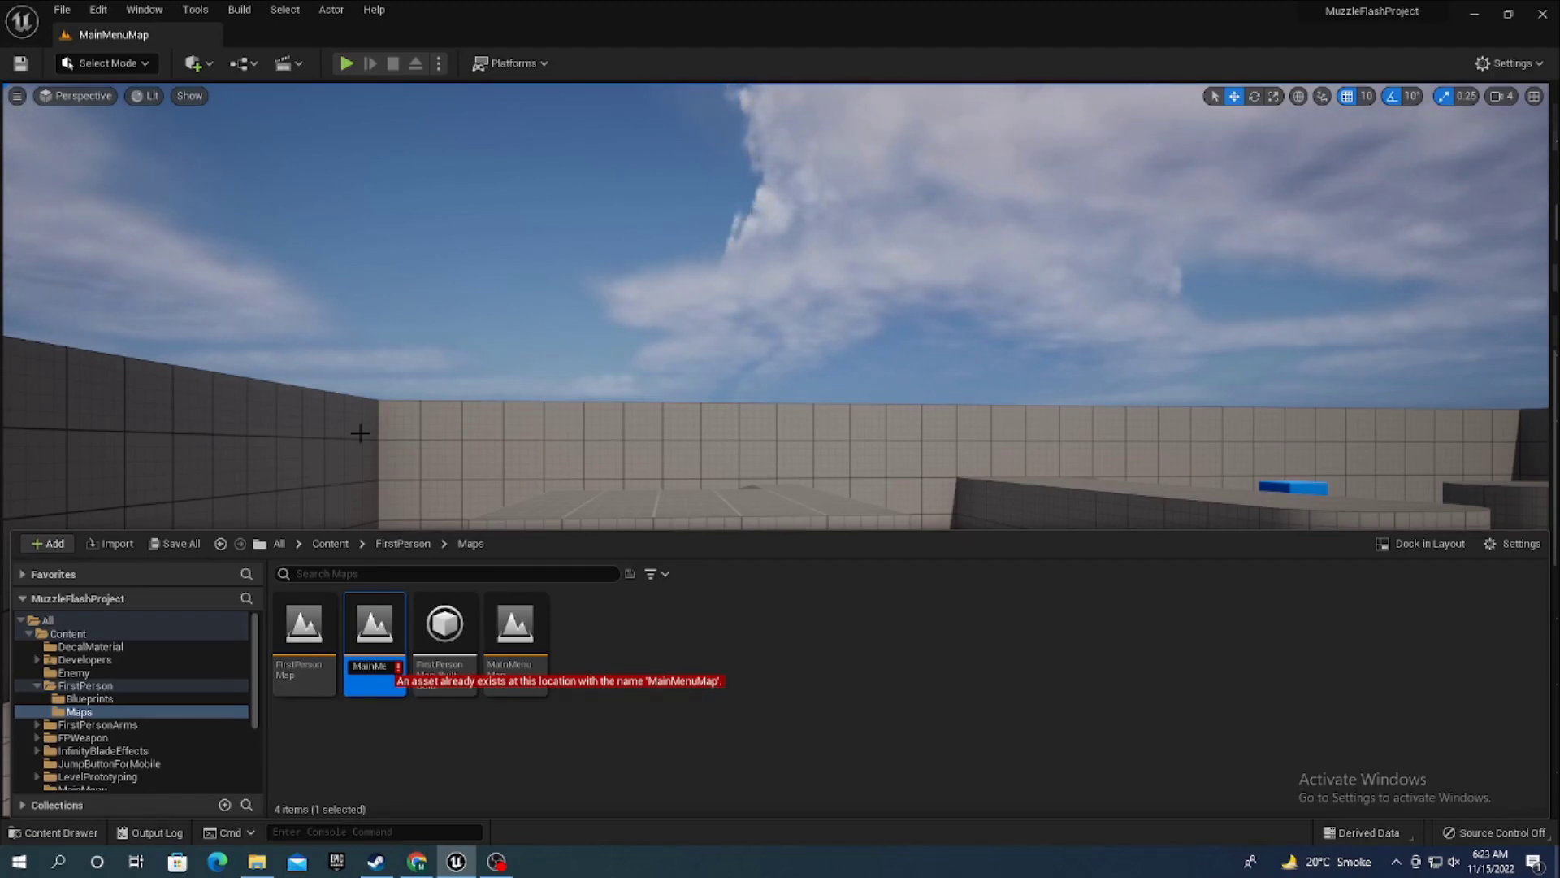
pyautogui.press('BackSpace')
pyautogui.press('BackSpace')
pyautogui.press('Return')
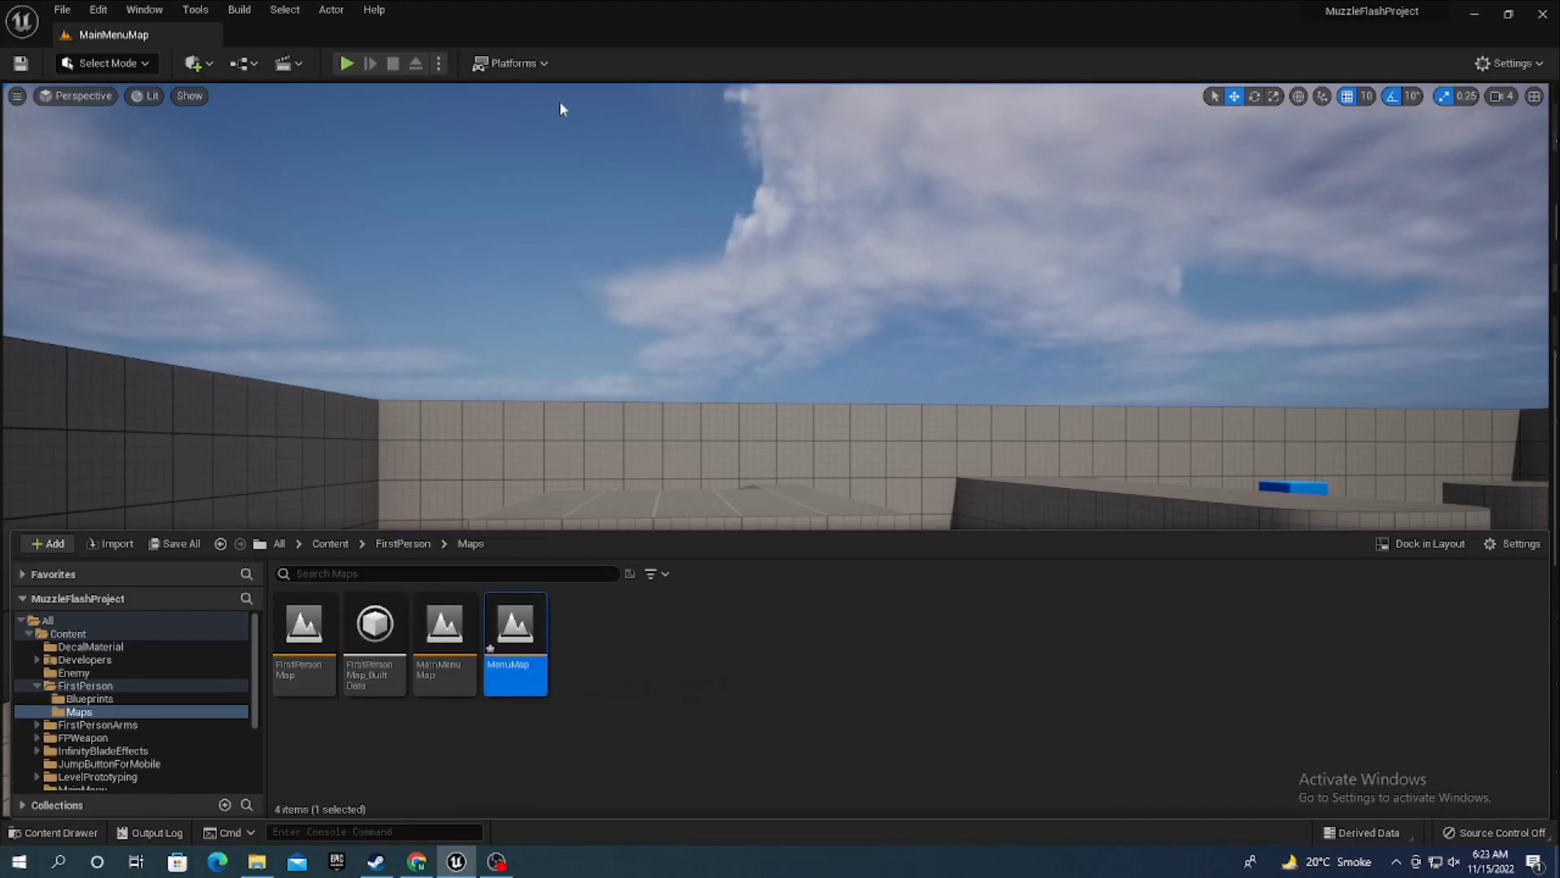
# - Reopen FirstPersonMap without saving, then return to the top-level Content folder
pyautogui.doubleClick(304, 630)
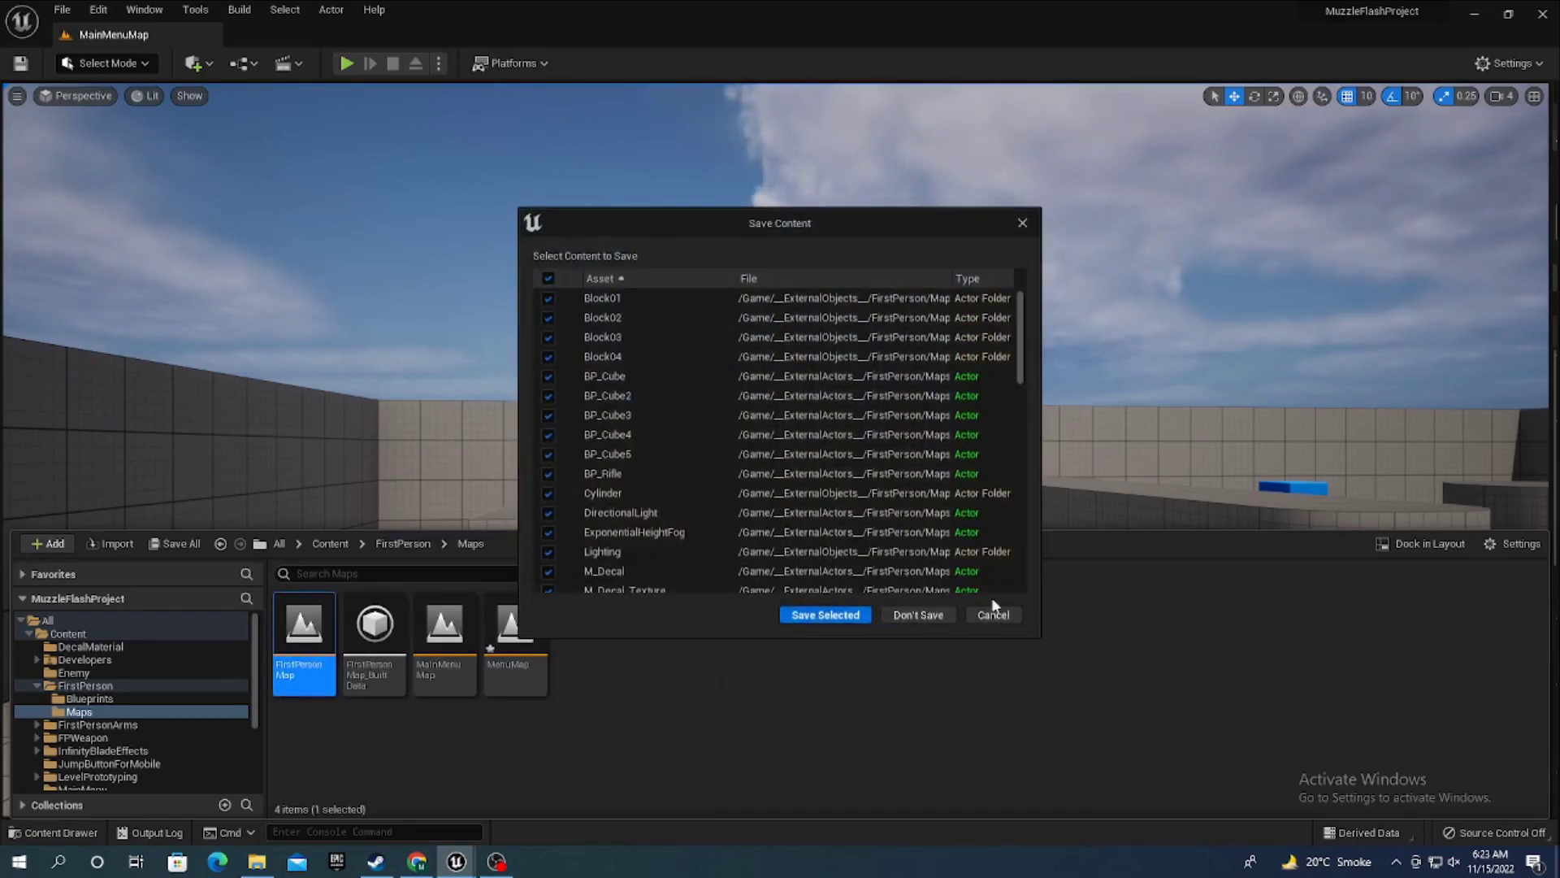
pyautogui.click(840, 617)
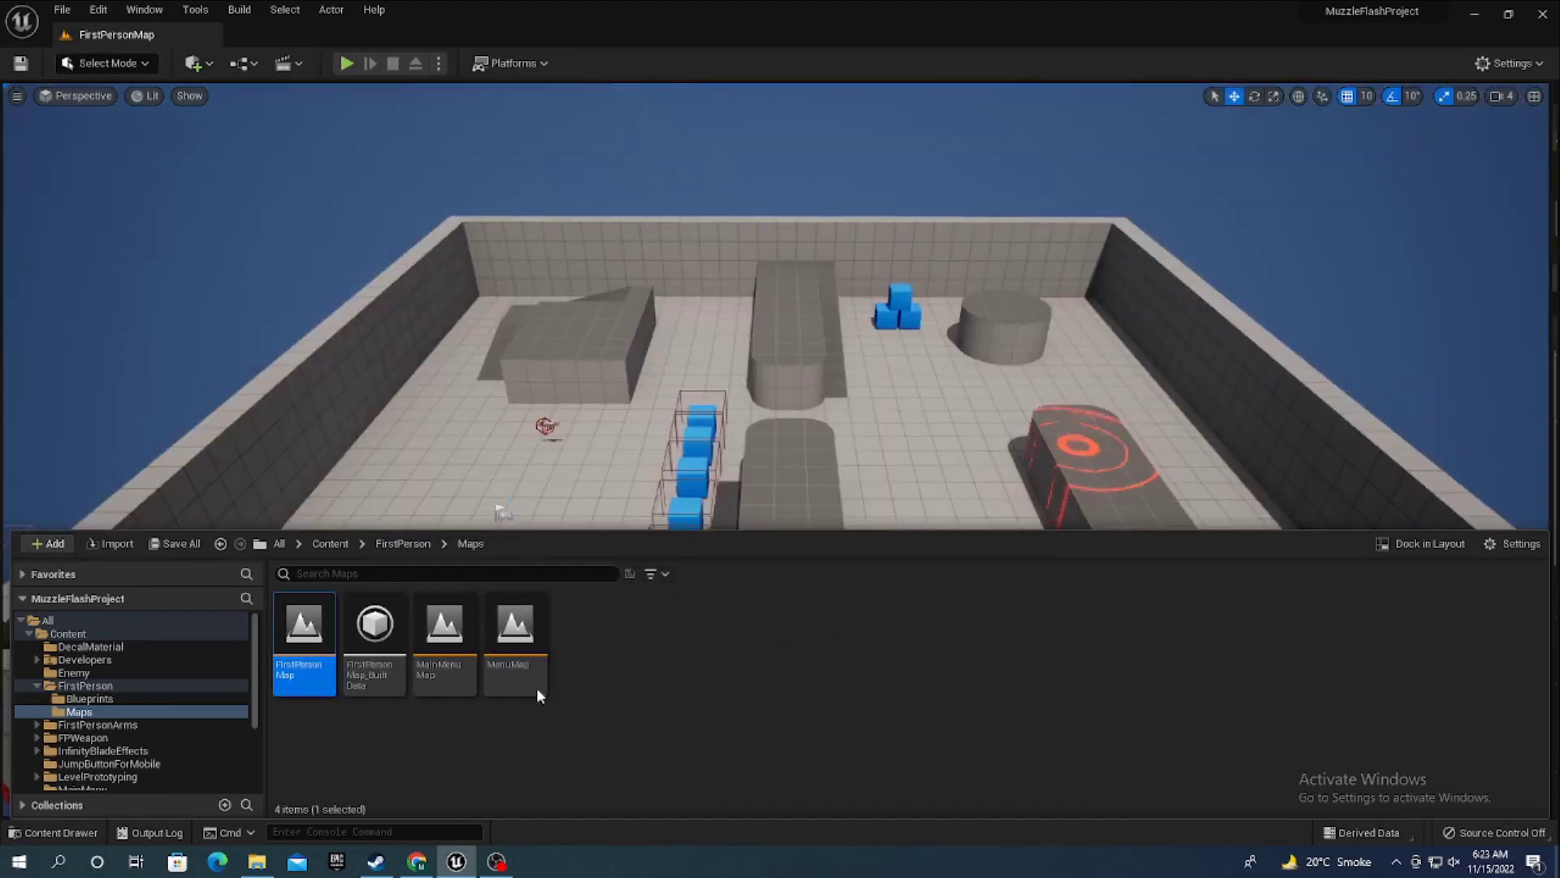
pyautogui.click(536, 650)
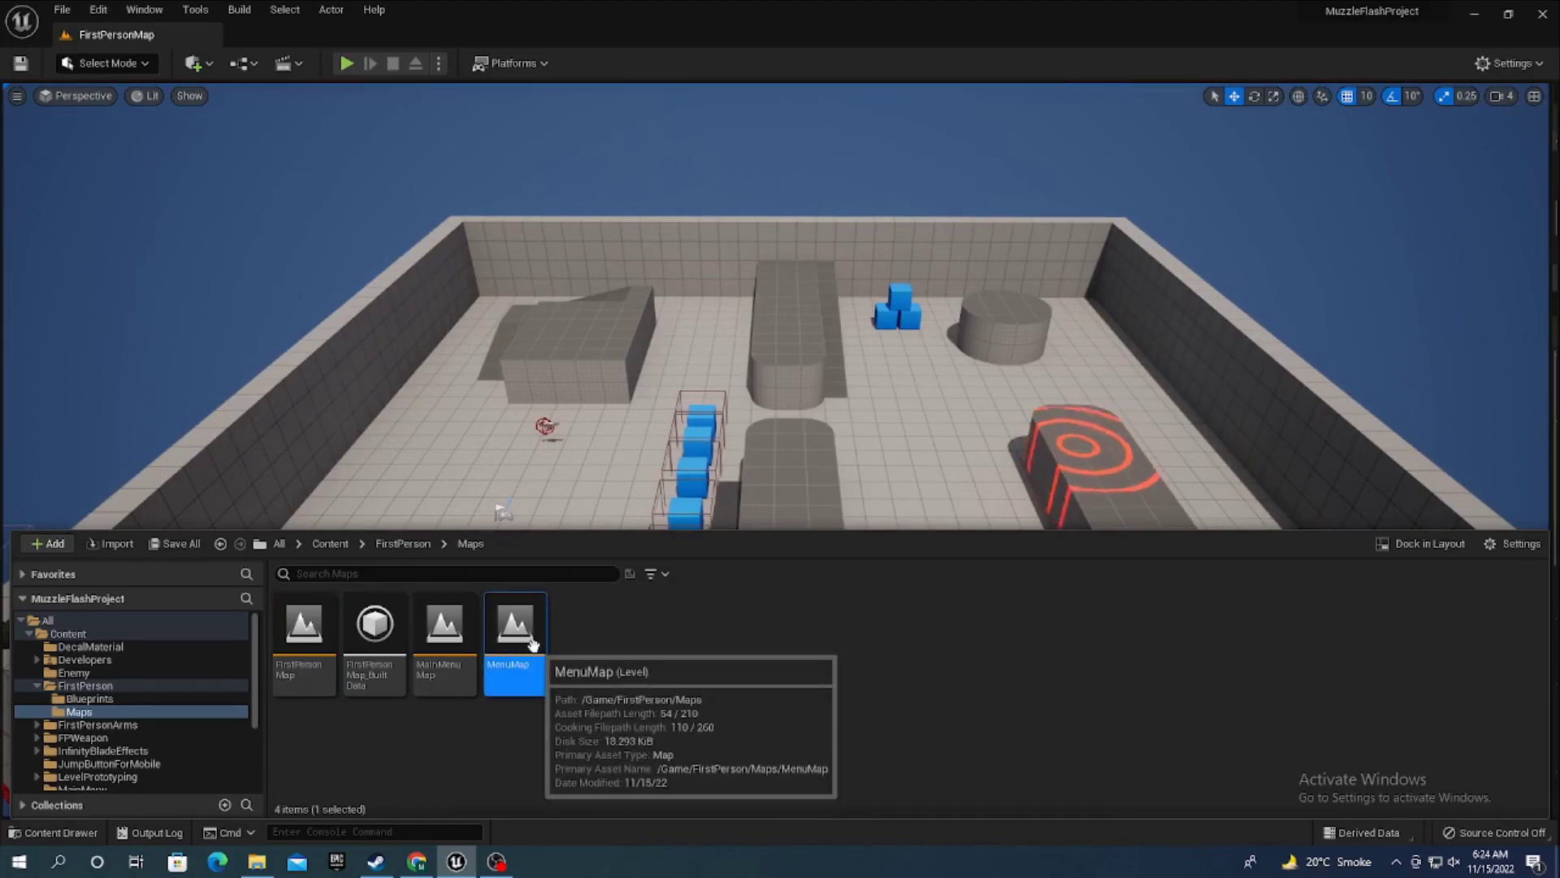
pyautogui.click(335, 544)
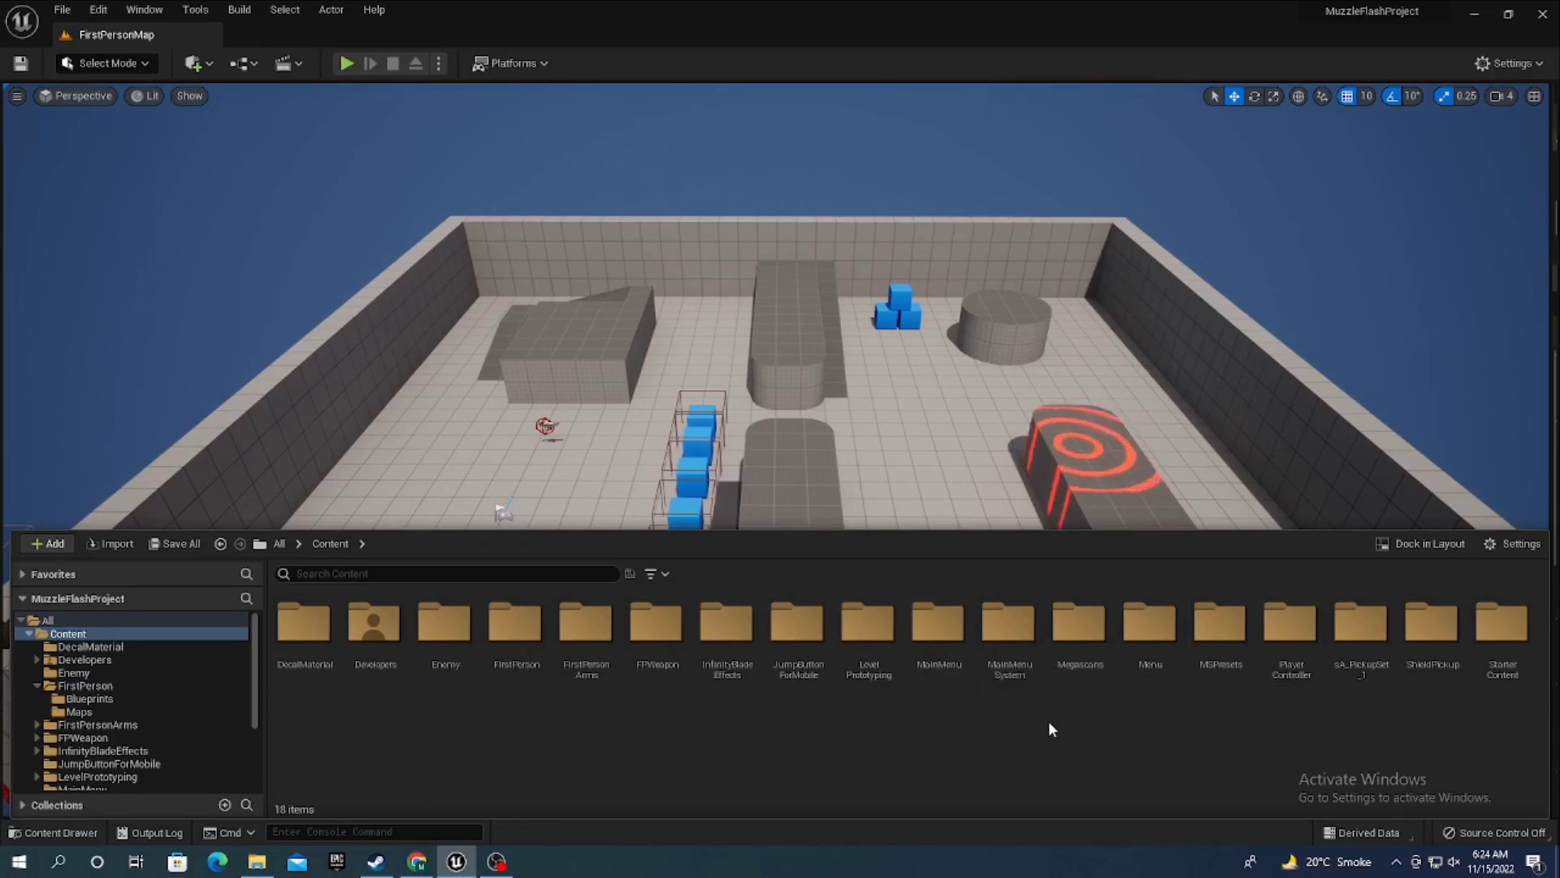
# - Inside MainMenuSystem, add a User Widget-based Widget Blueprint named WP_MainMenu
pyautogui.doubleClick(1008, 634)
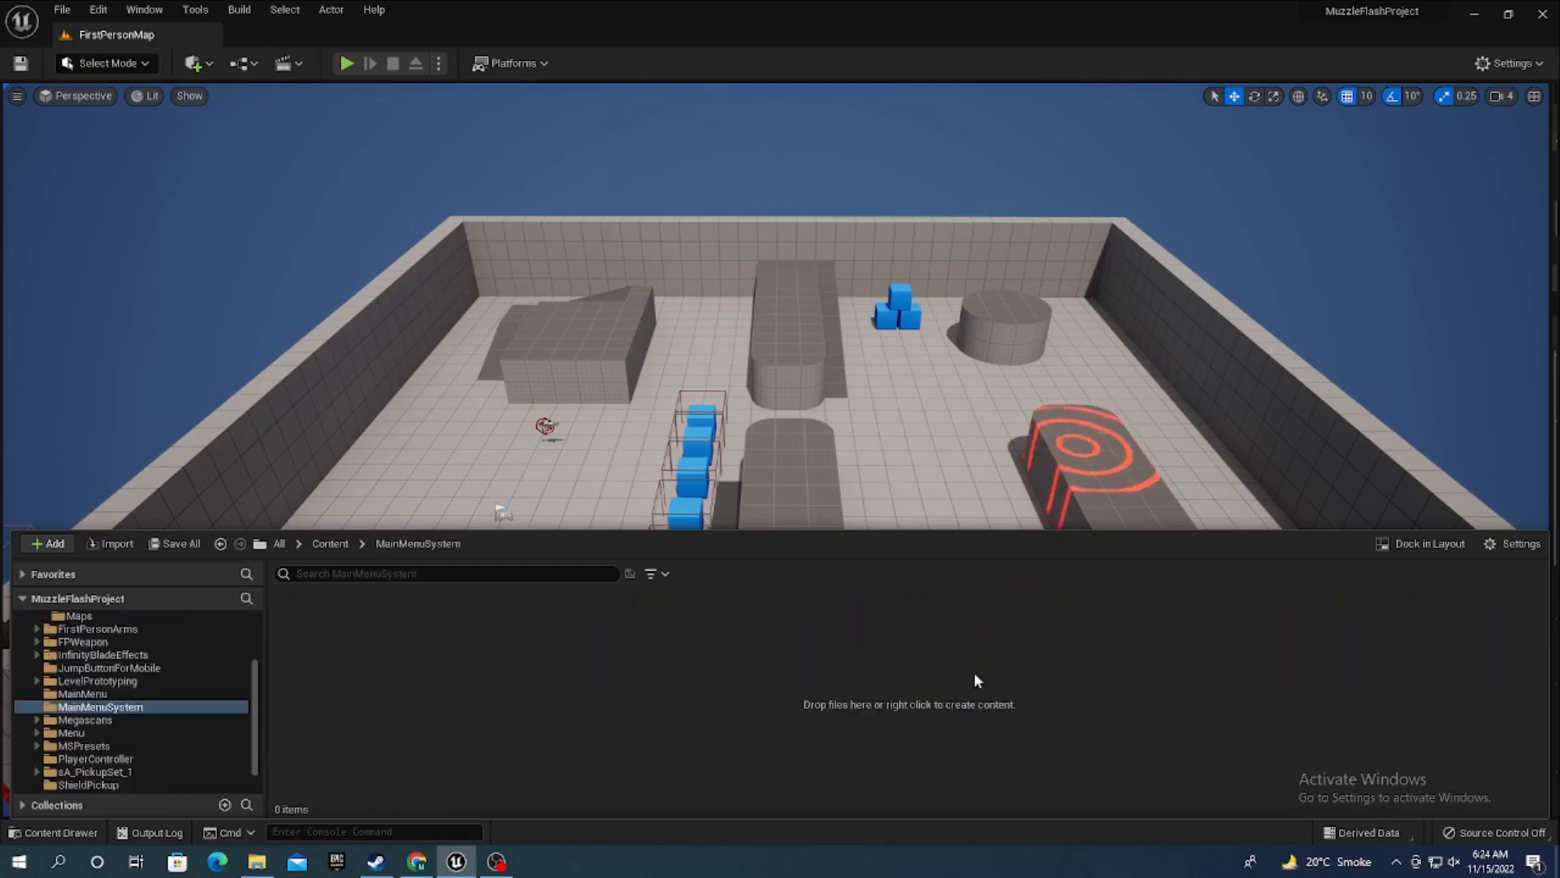
pyautogui.rightClick(482, 720)
pyautogui.moveTo(585, 705)
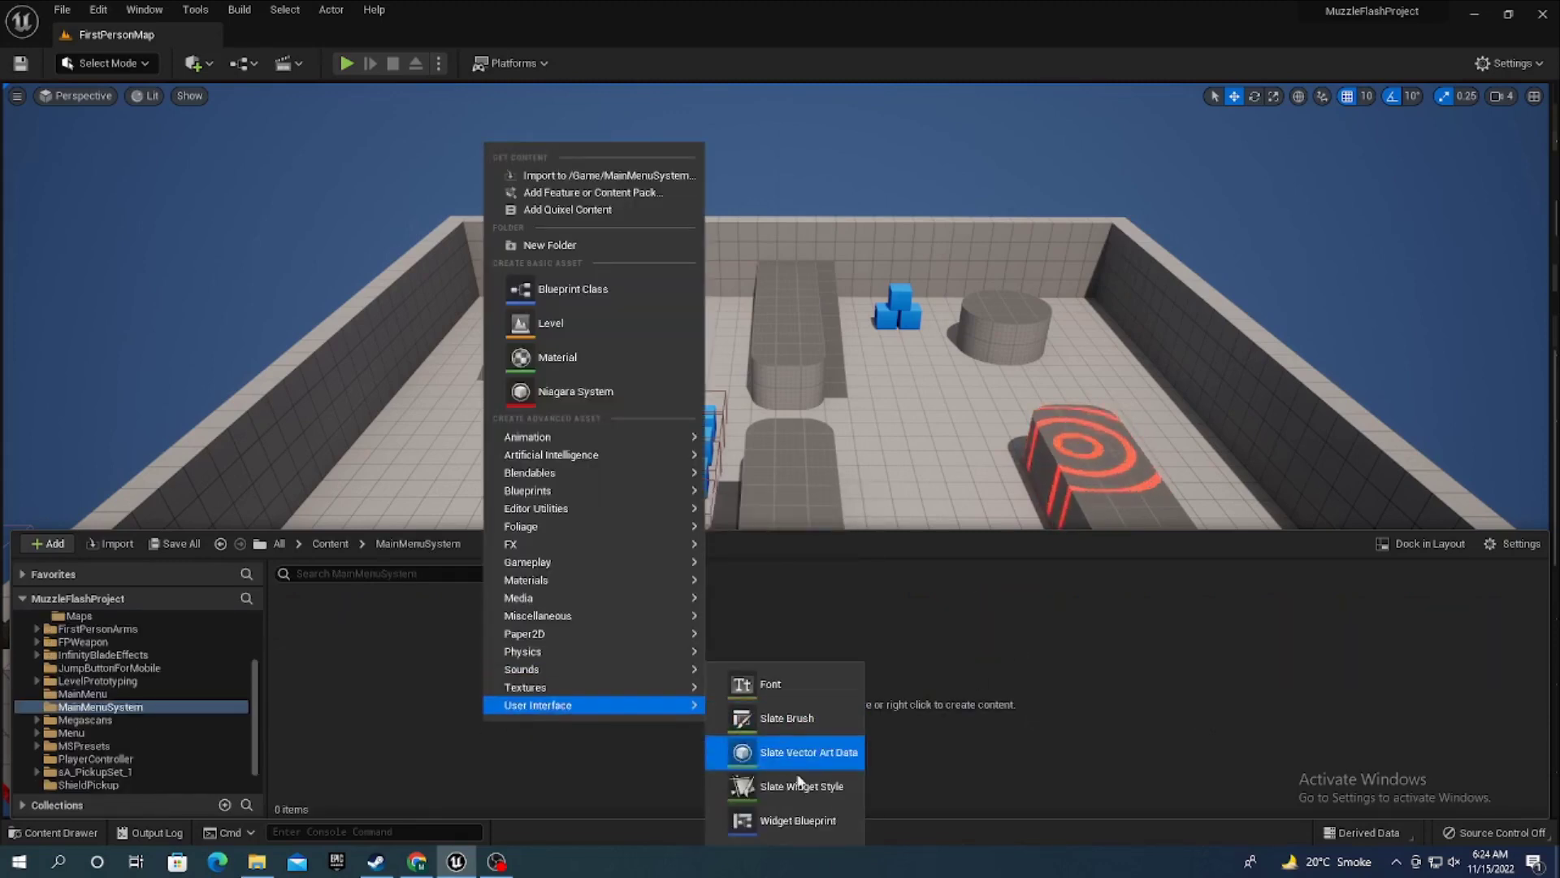
pyautogui.click(792, 819)
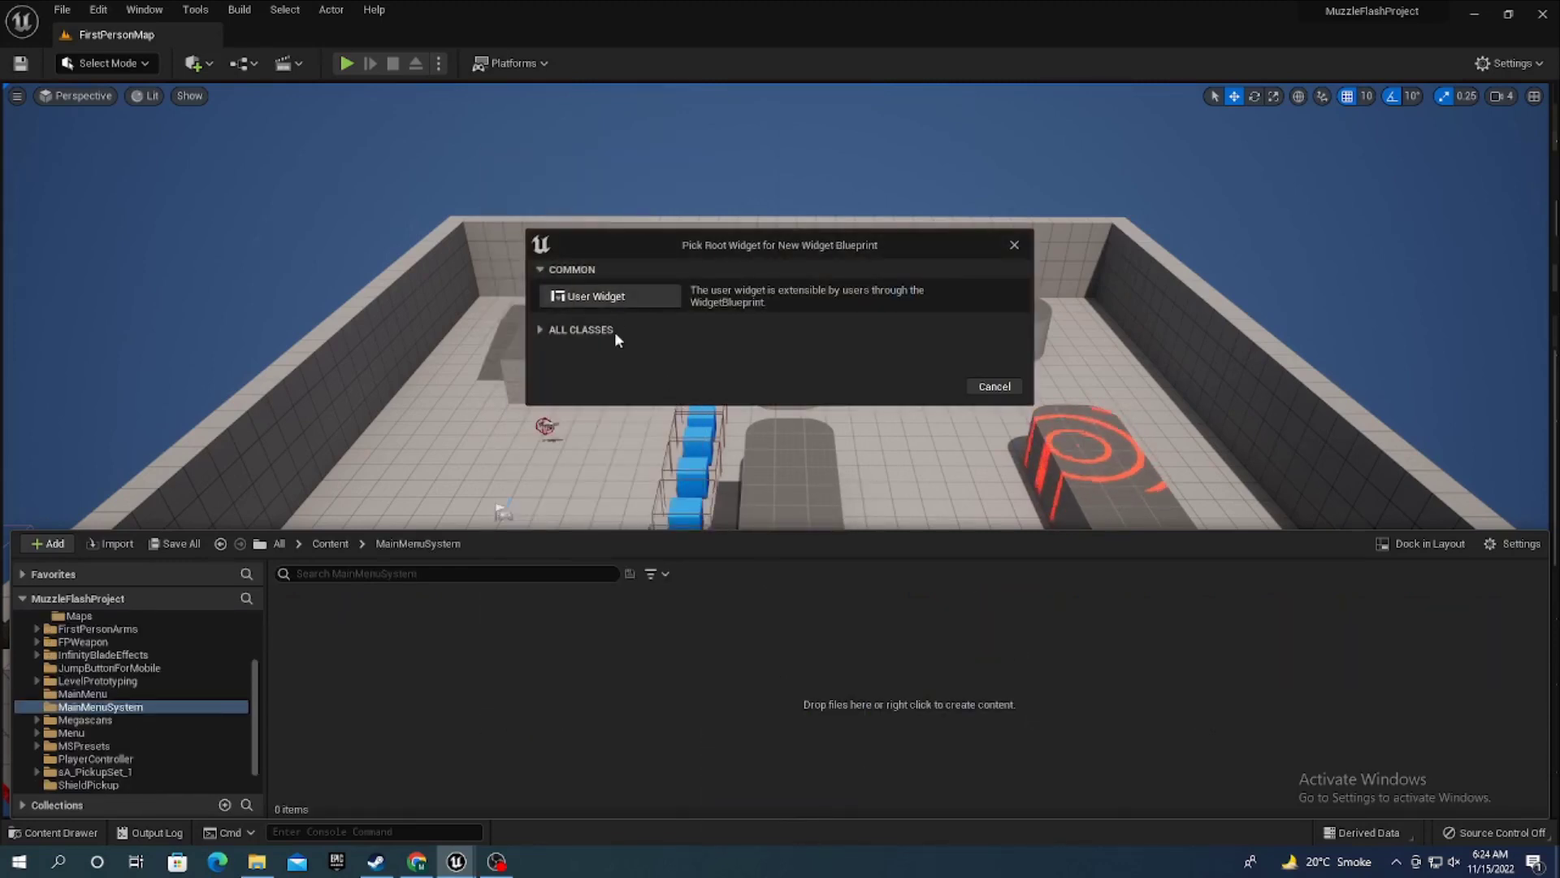
pyautogui.click(613, 299)
pyautogui.press('BackSpace')
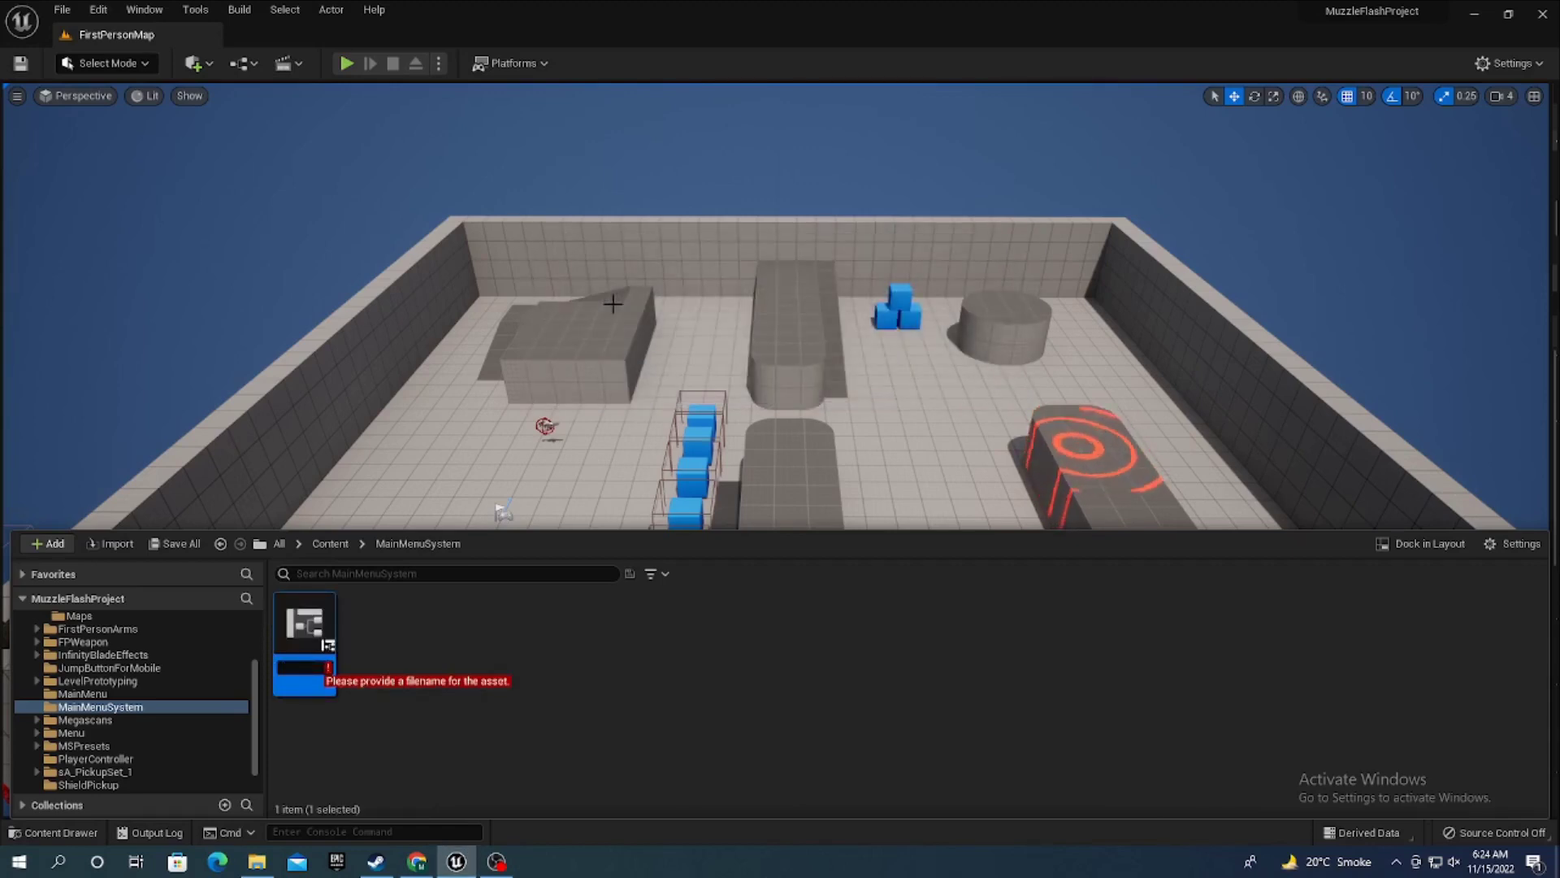
pyautogui.write('WB_MainMenu')
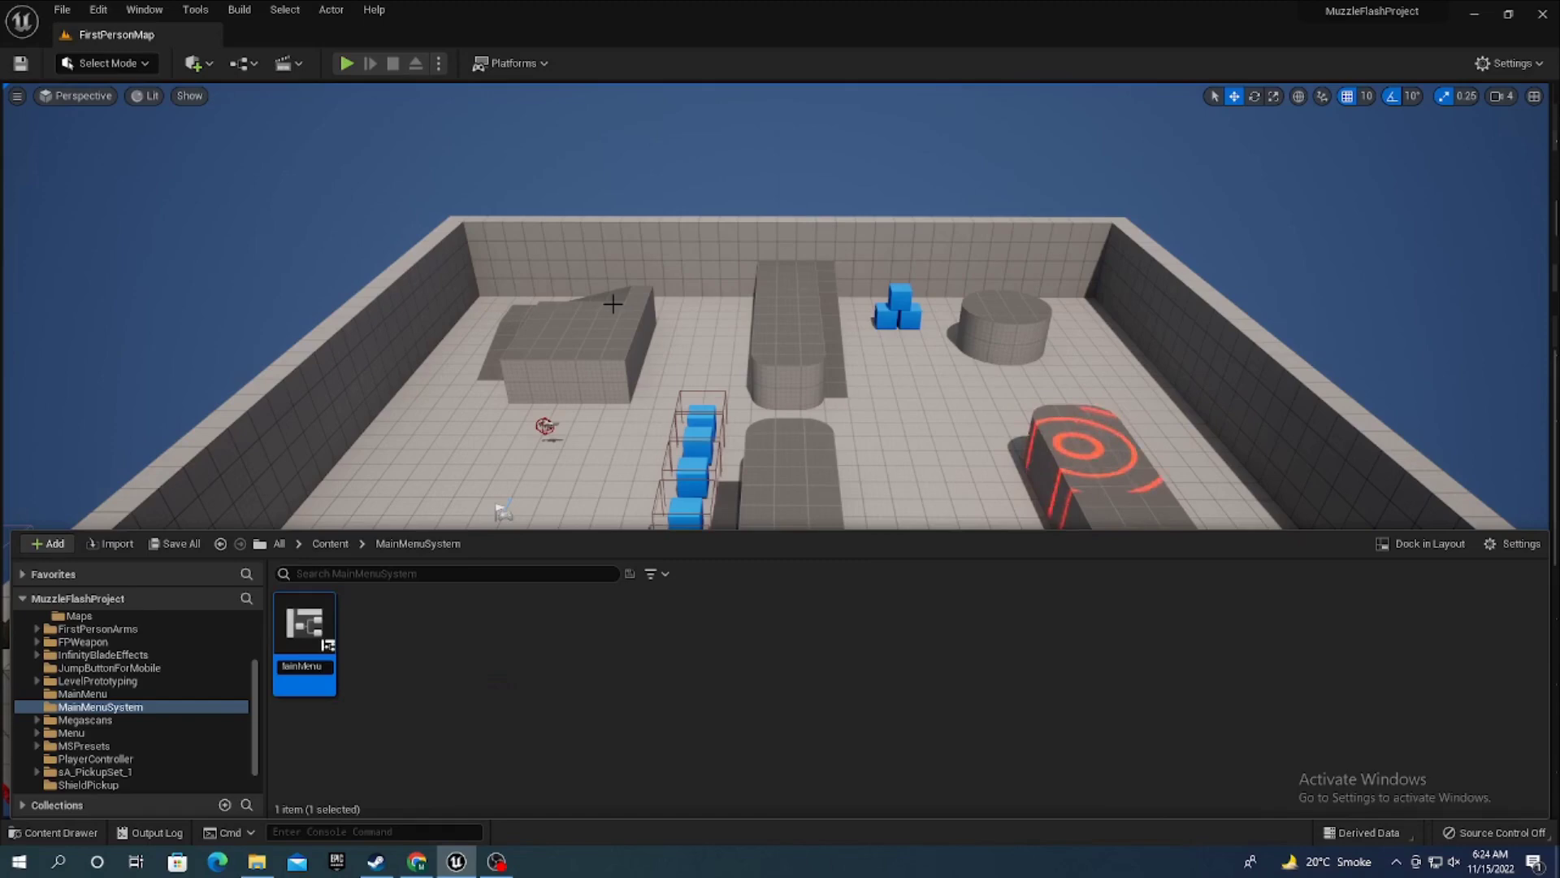
pyautogui.press('Return')
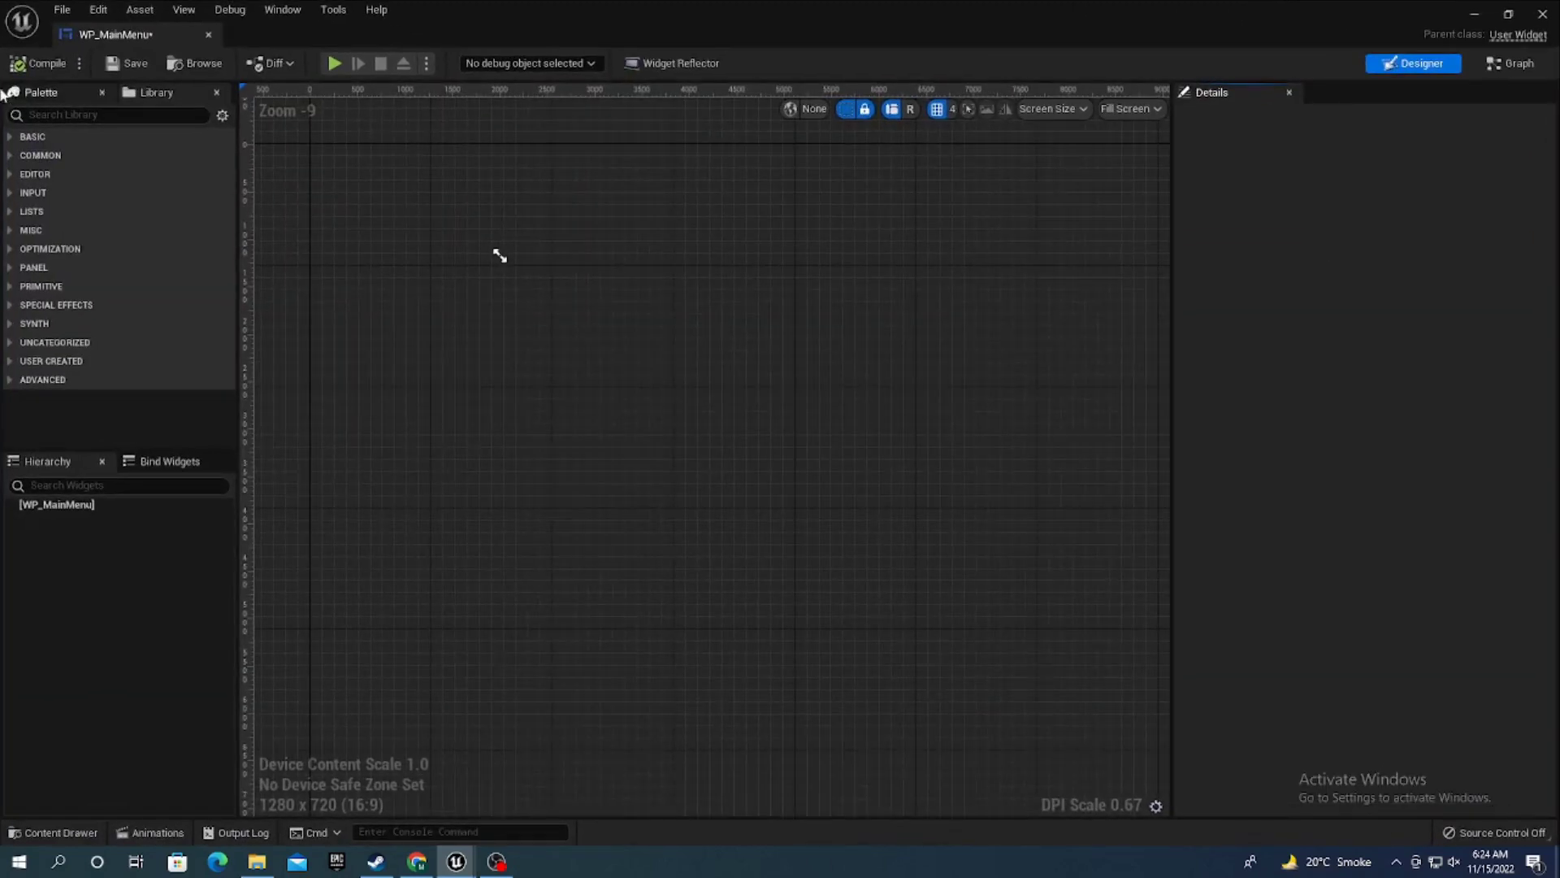
# - Drag a Canvas Panel from the Palette search 'can' into WP_MainMenu and frame it
pyautogui.write('can')
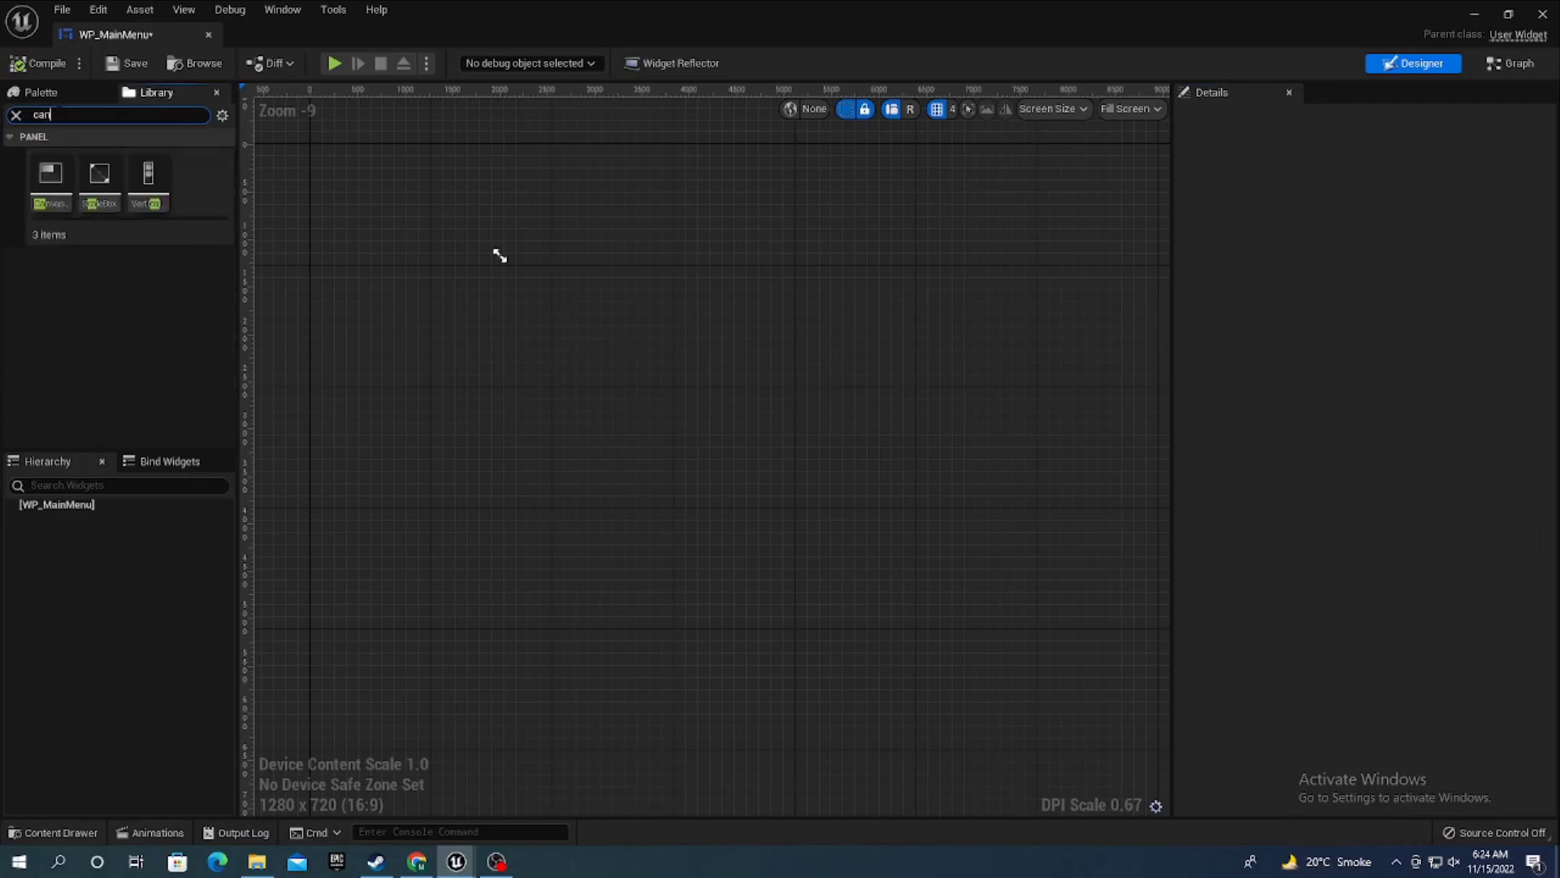
pyautogui.moveTo(50, 175); pyautogui.dragTo(697, 250)
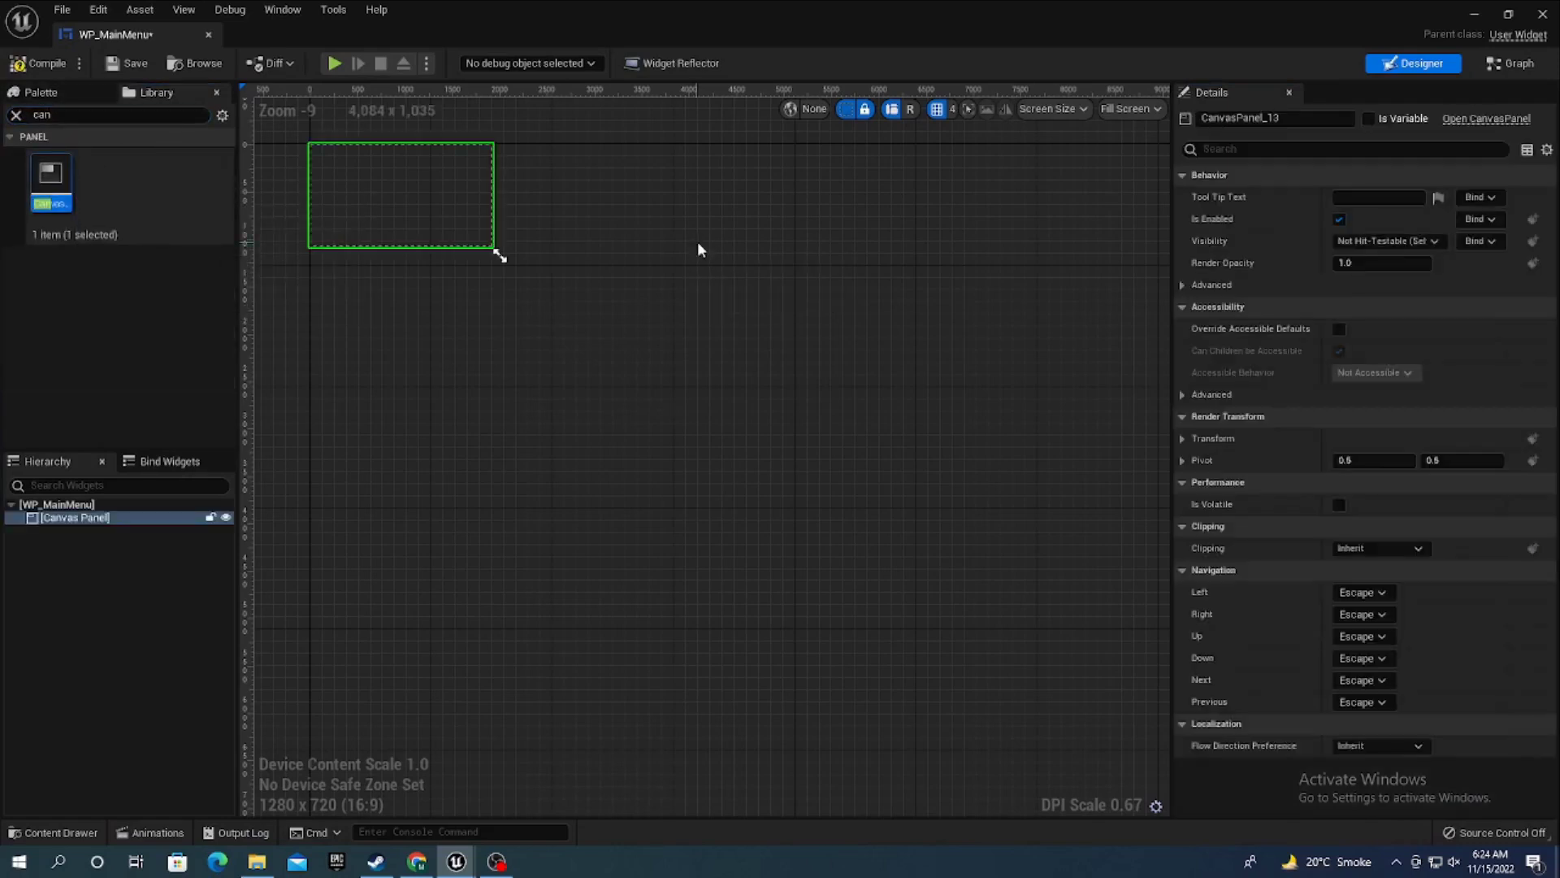
pyautogui.moveTo(436, 199); pyautogui.dragTo(704, 510, button='right')
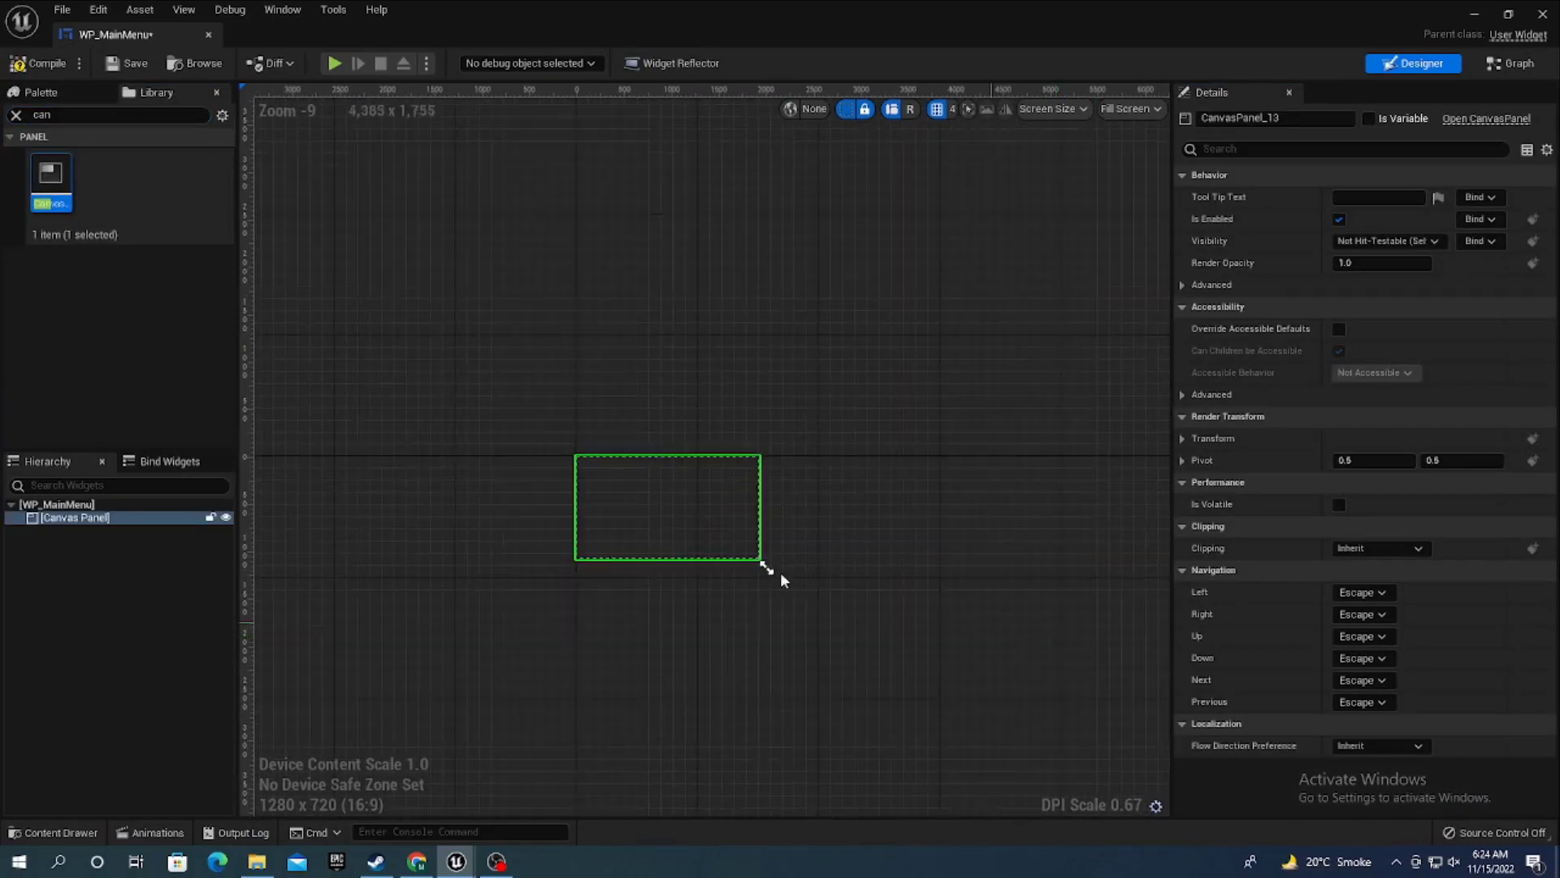
pyautogui.scroll(4, 691, 543)
pyautogui.scroll(-2, 679, 540)
pyautogui.scroll(3, 726, 520)
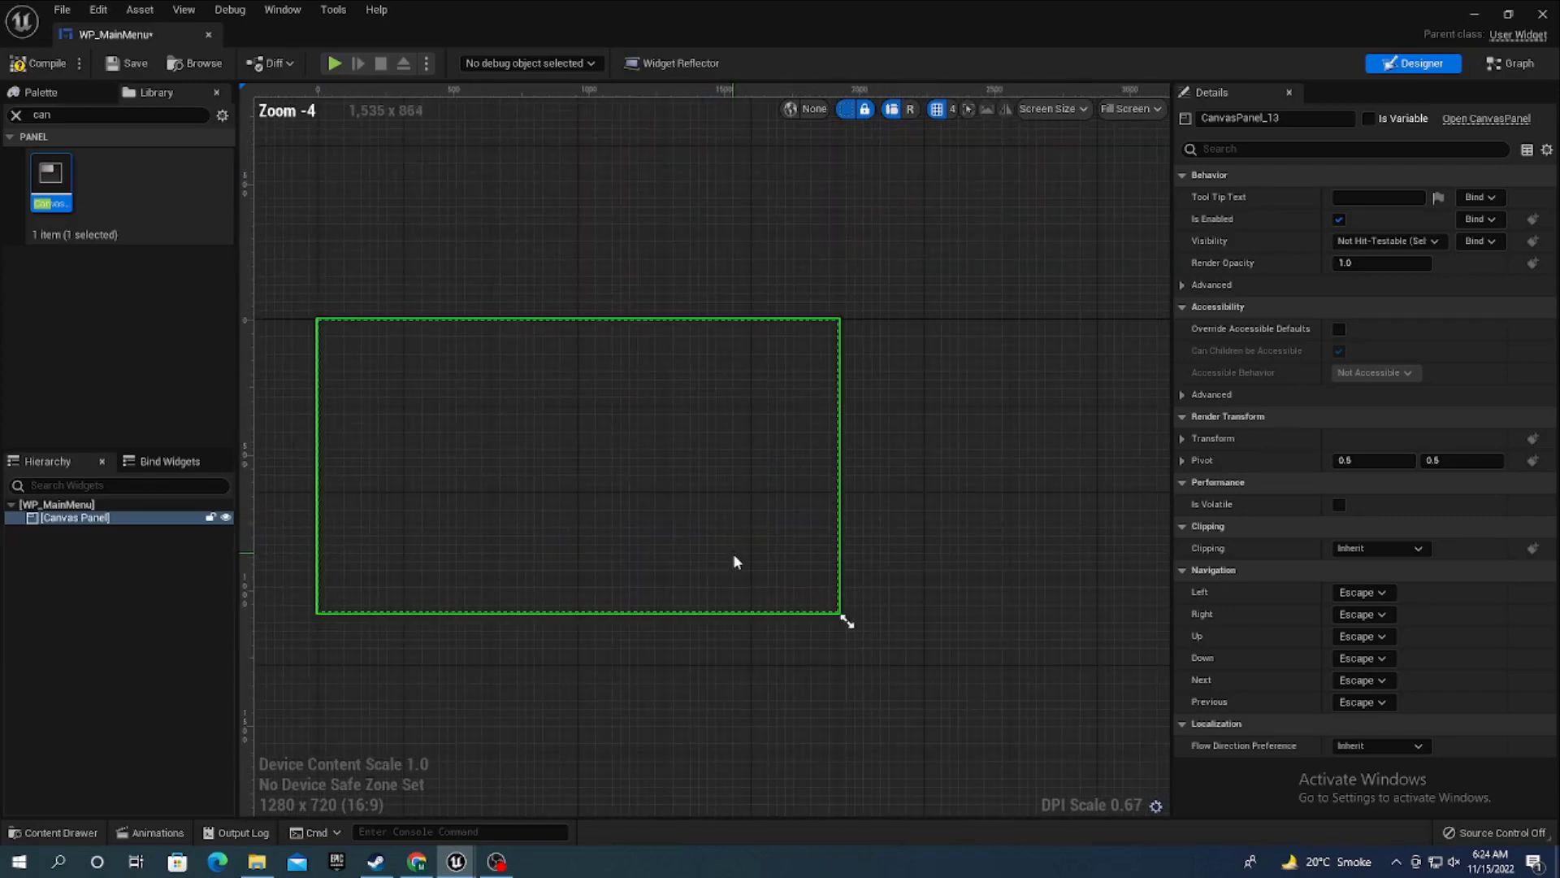
pyautogui.moveTo(737, 529); pyautogui.dragTo(839, 549, button='right')
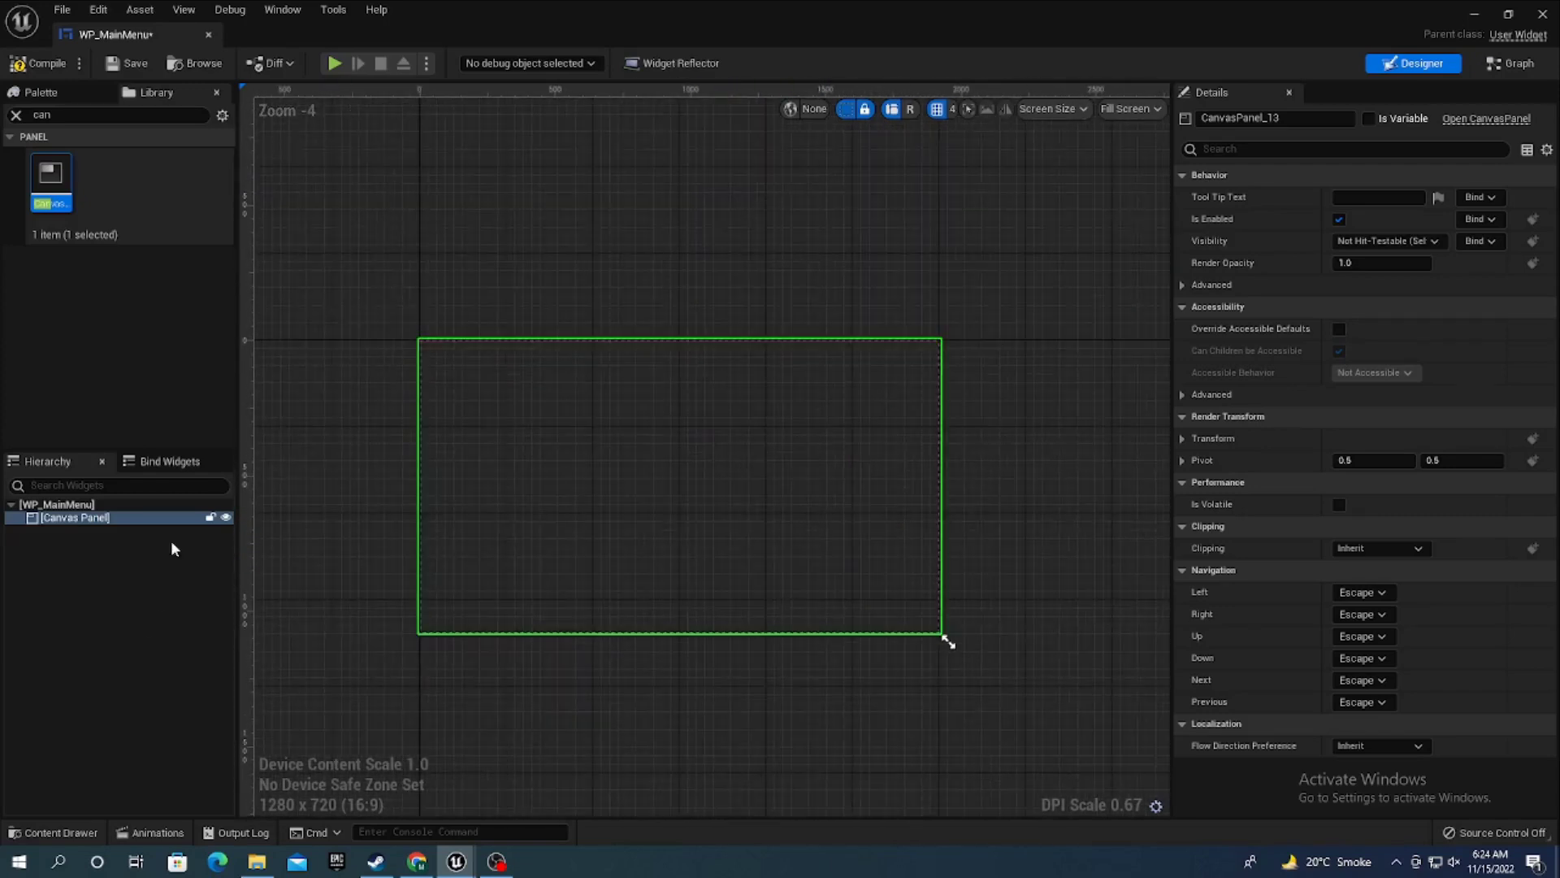
# - Place an Image widget on the canvas and give it the full-stretch anchor preset
pyautogui.click(17, 115)
pyautogui.write('im')
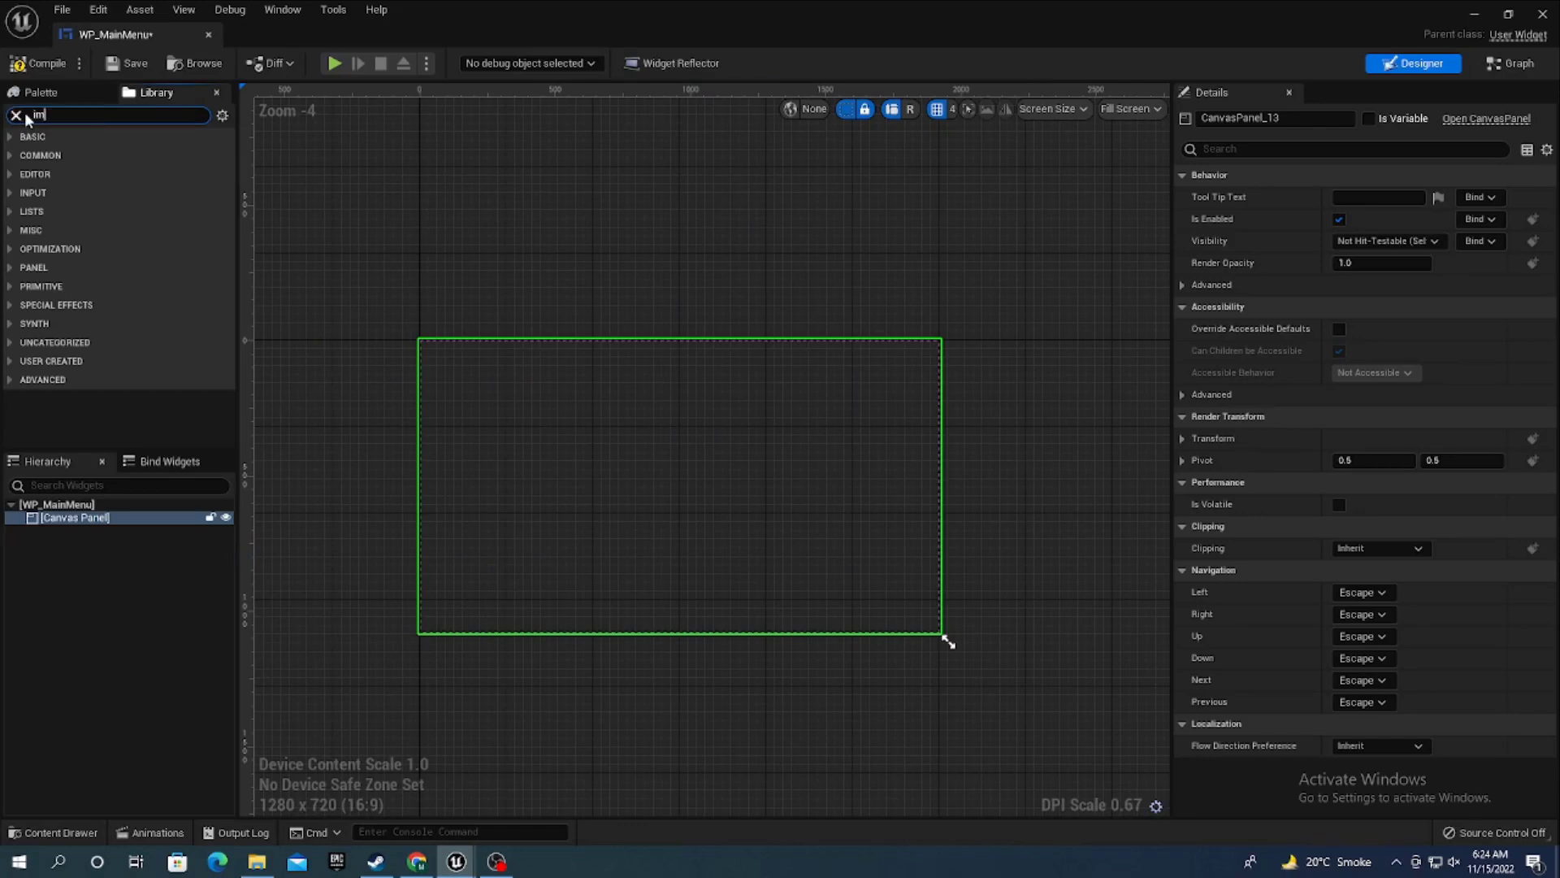
pyautogui.write('a')
pyautogui.moveTo(50, 174); pyautogui.dragTo(609, 455)
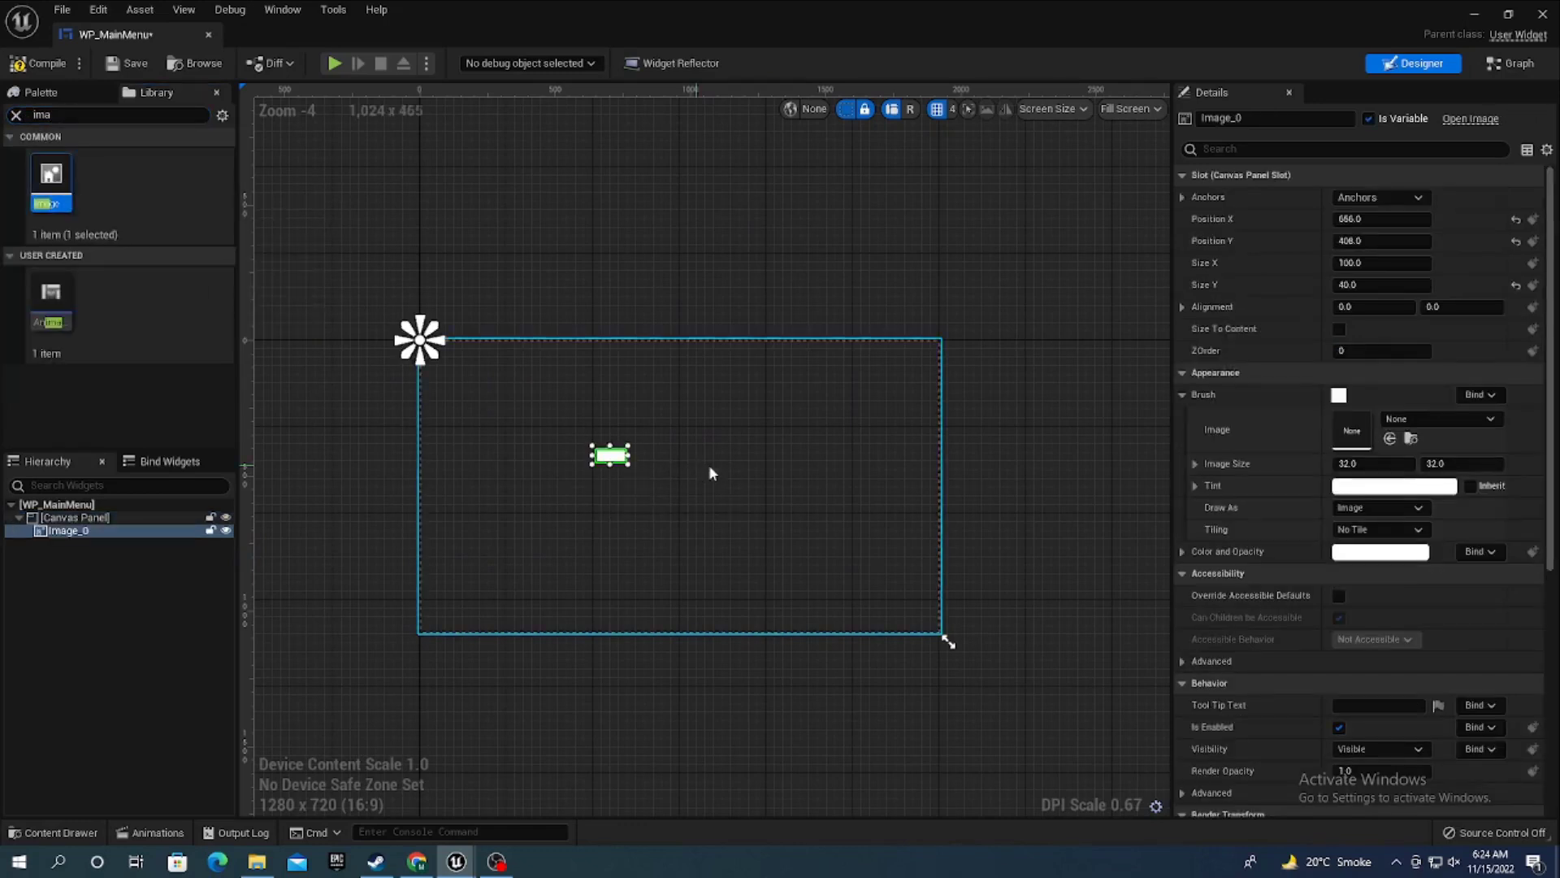
pyautogui.click(1380, 197)
pyautogui.click(1524, 400)
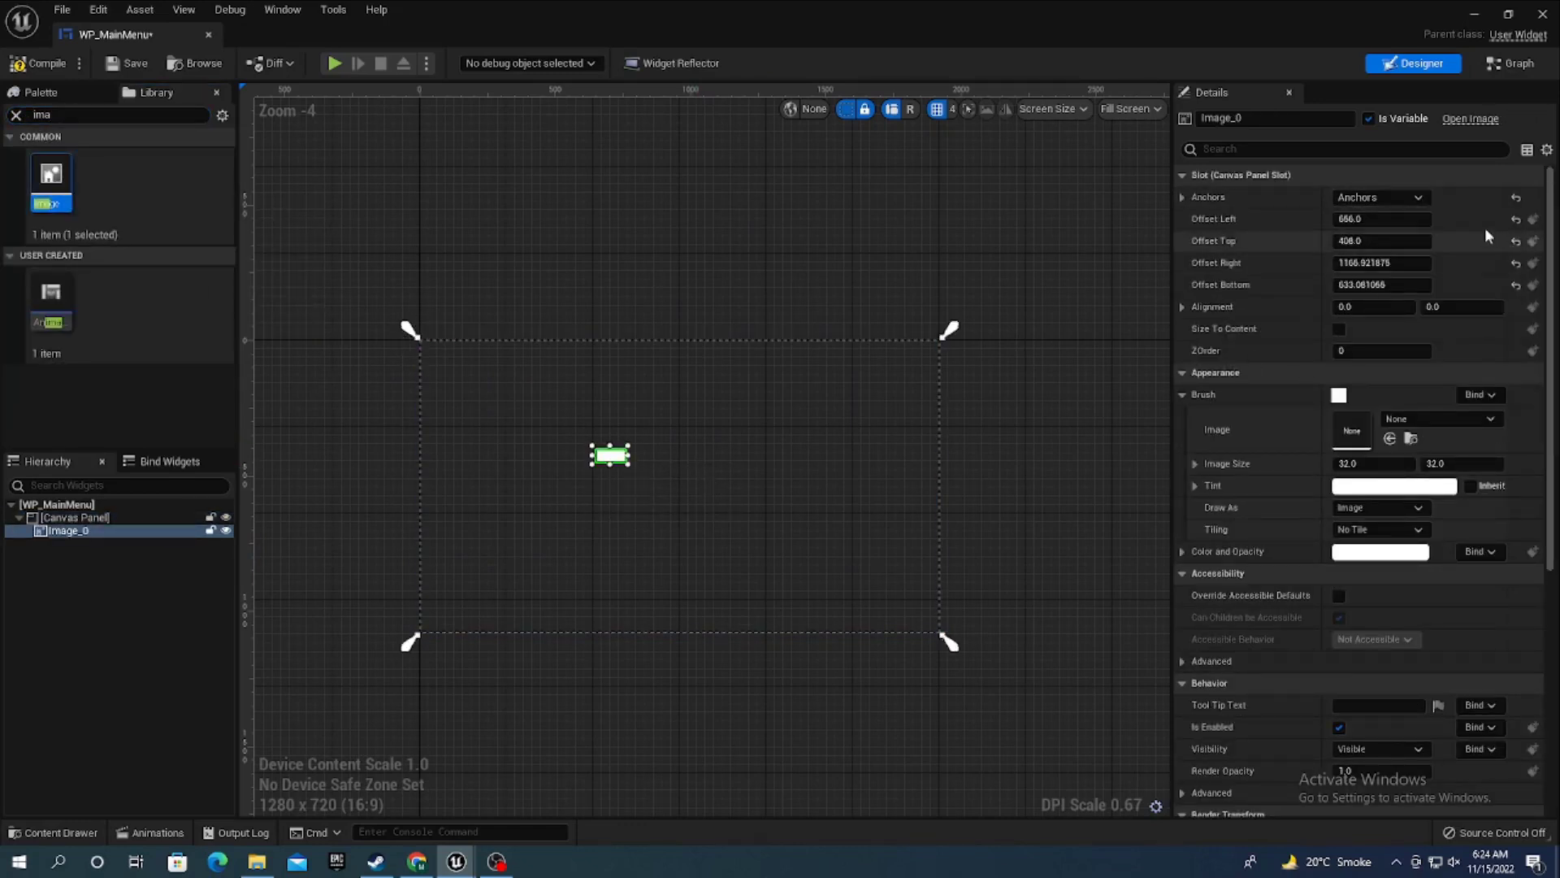
# - Set the image's left, top, right and bottom offsets all to 0
pyautogui.click(1515, 220)
pyautogui.click(1516, 242)
pyautogui.click(1516, 265)
pyautogui.click(1516, 286)
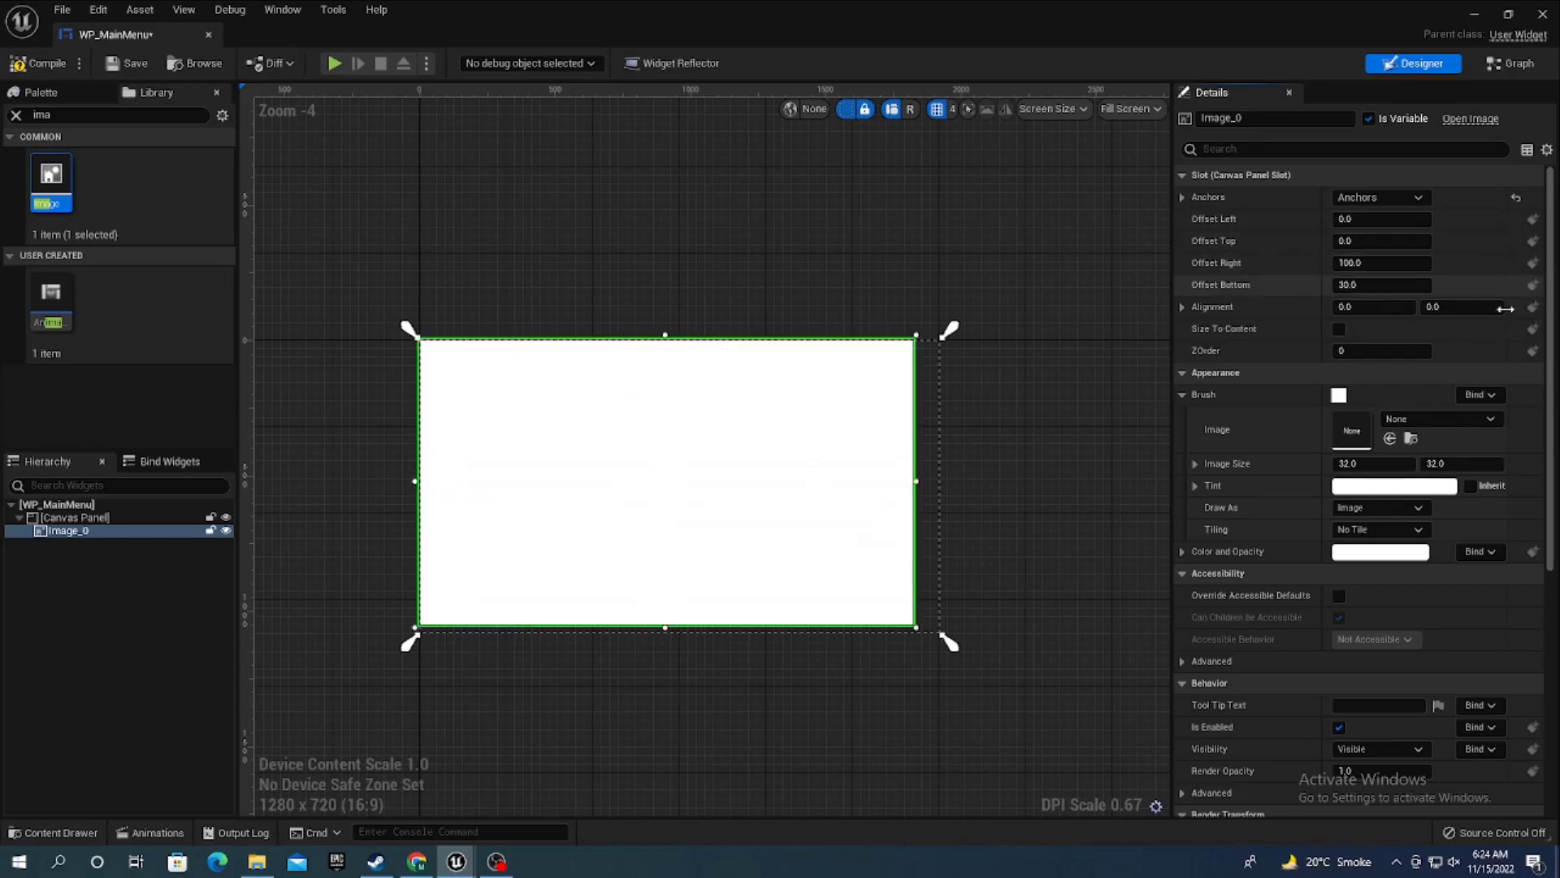
pyautogui.click(1385, 264)
pyautogui.write('0')
pyautogui.press('Tab')
pyautogui.write('0')
pyautogui.press('Return')
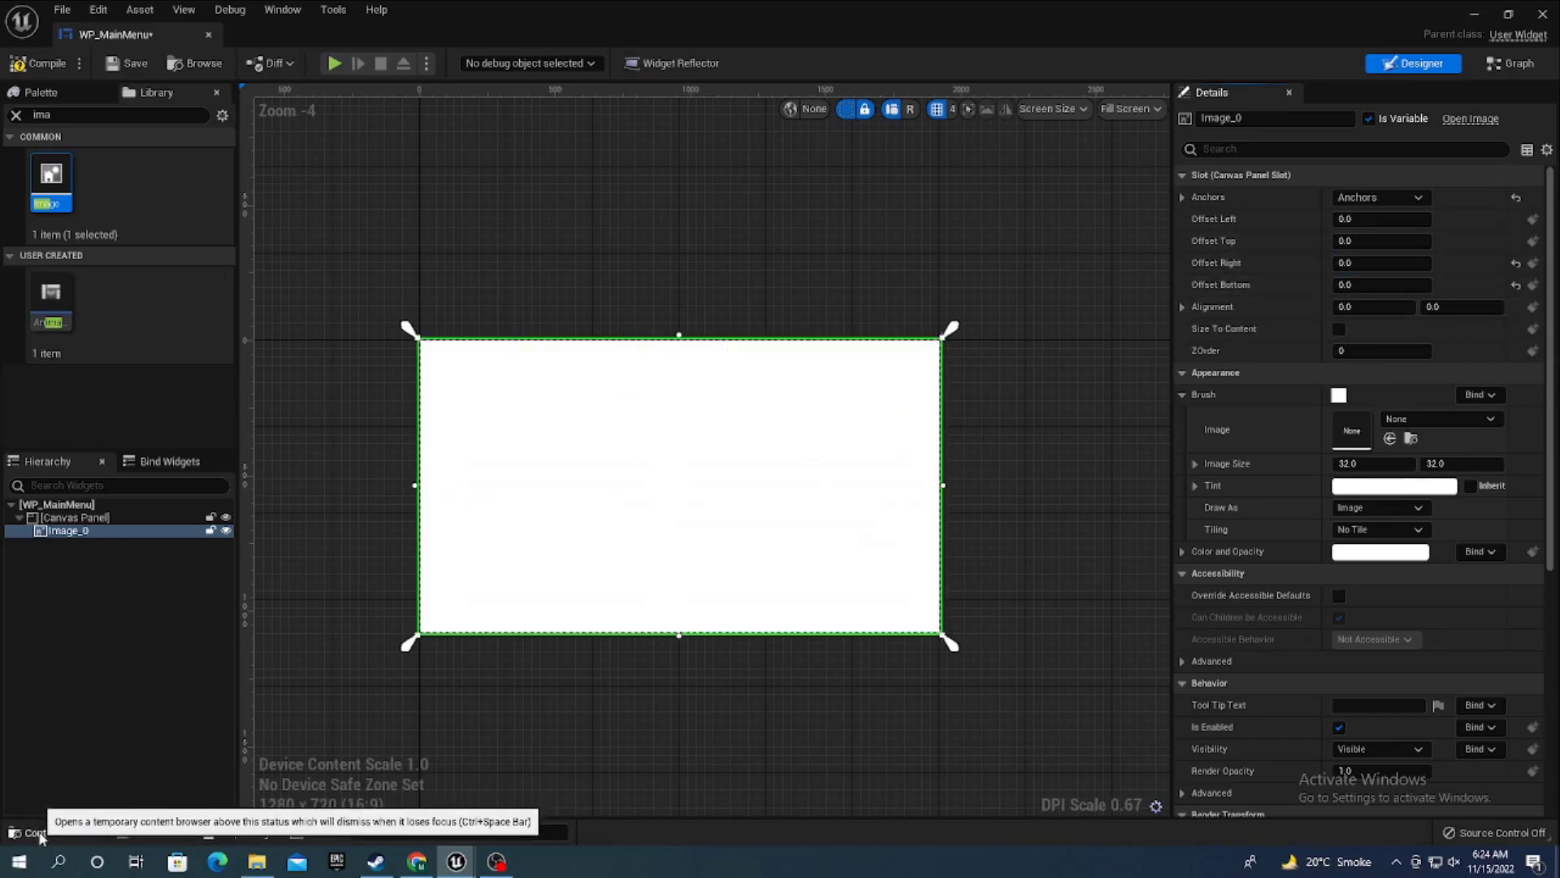
pyautogui.click(53, 832)
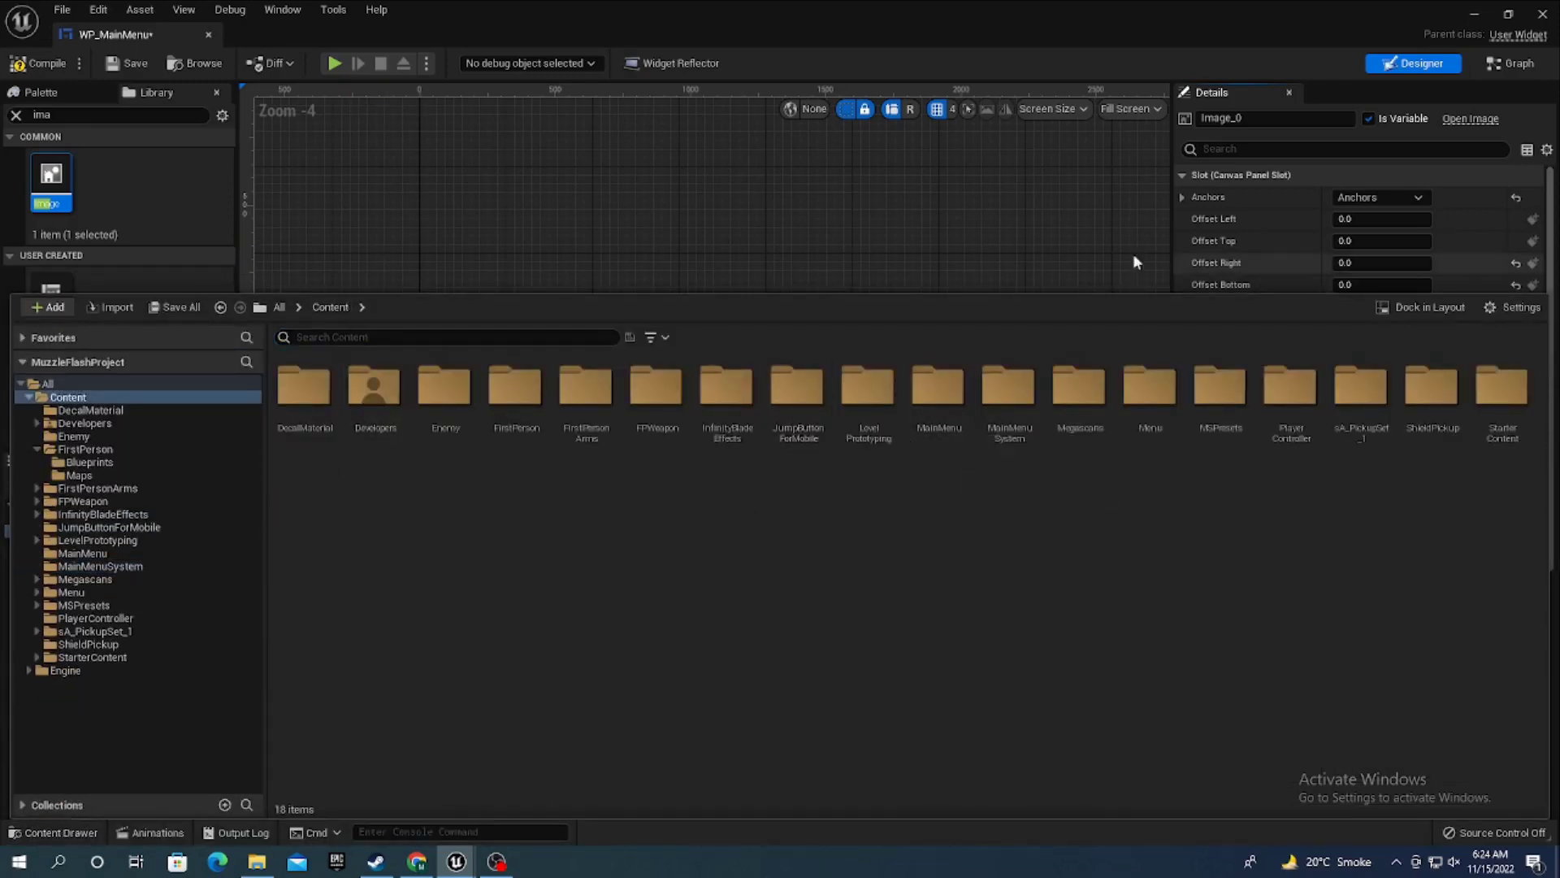
# - Assign the LyraGame texture as Image_0's brush image
pyautogui.click(1003, 210)
pyautogui.click(943, 633)
pyautogui.click(1431, 418)
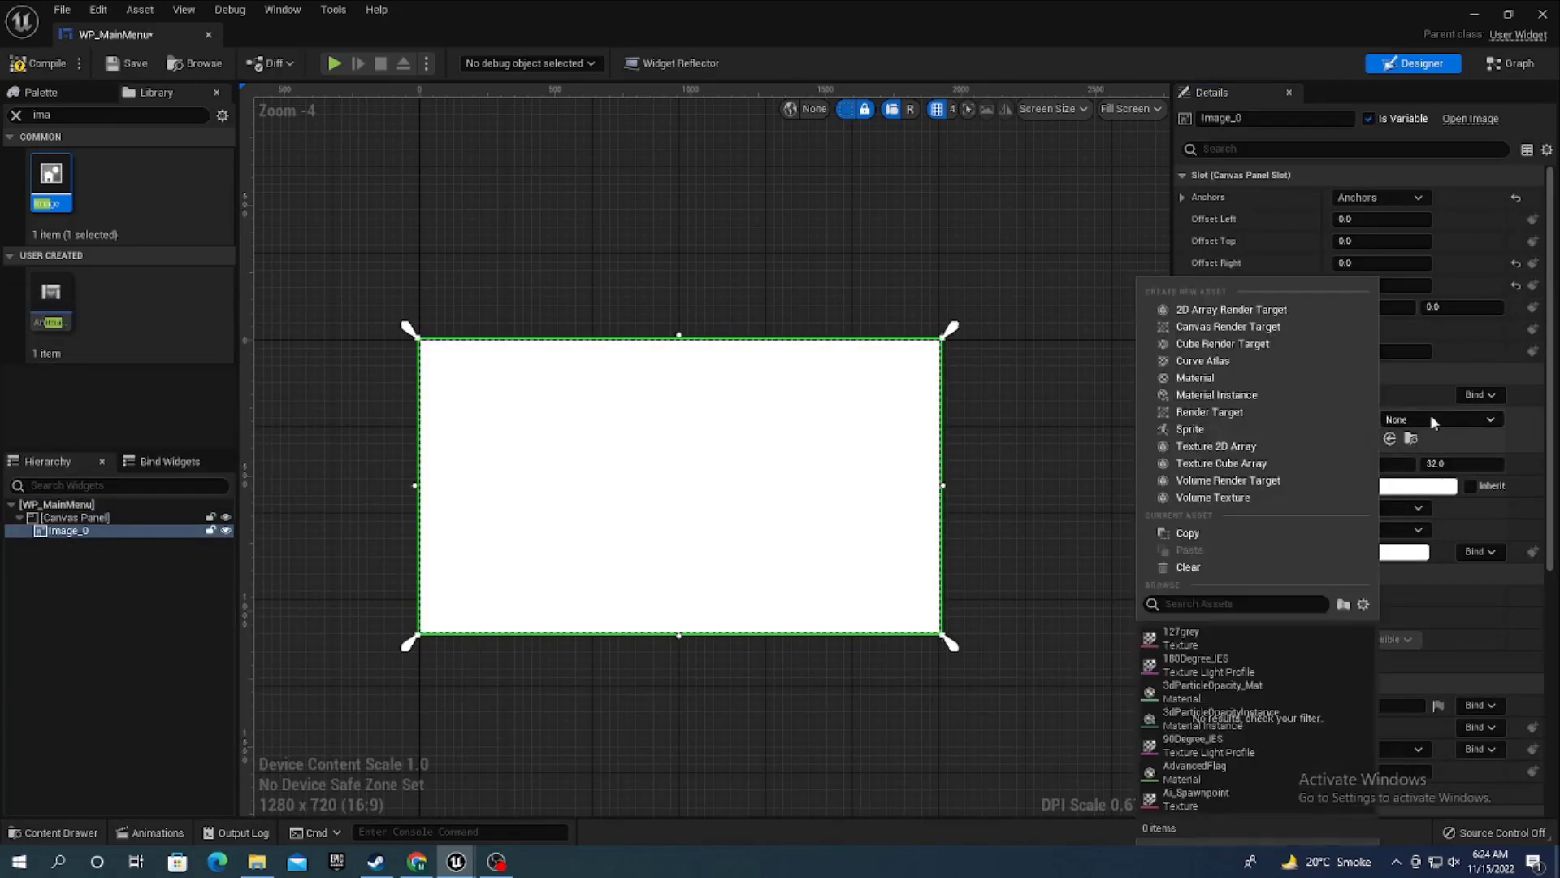
pyautogui.write('lyra')
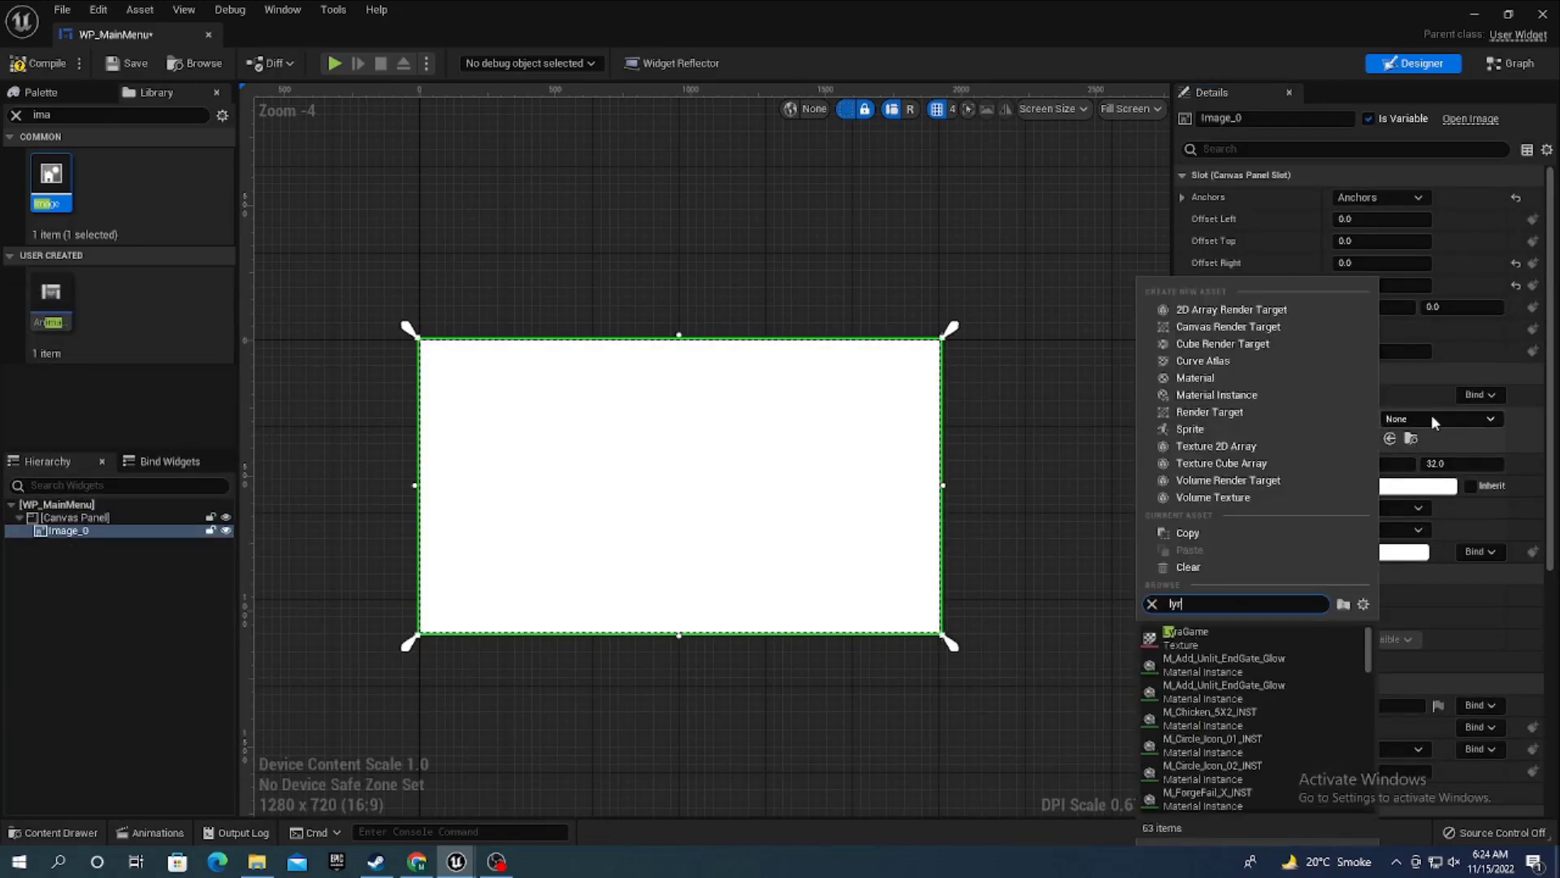
pyautogui.click(1196, 637)
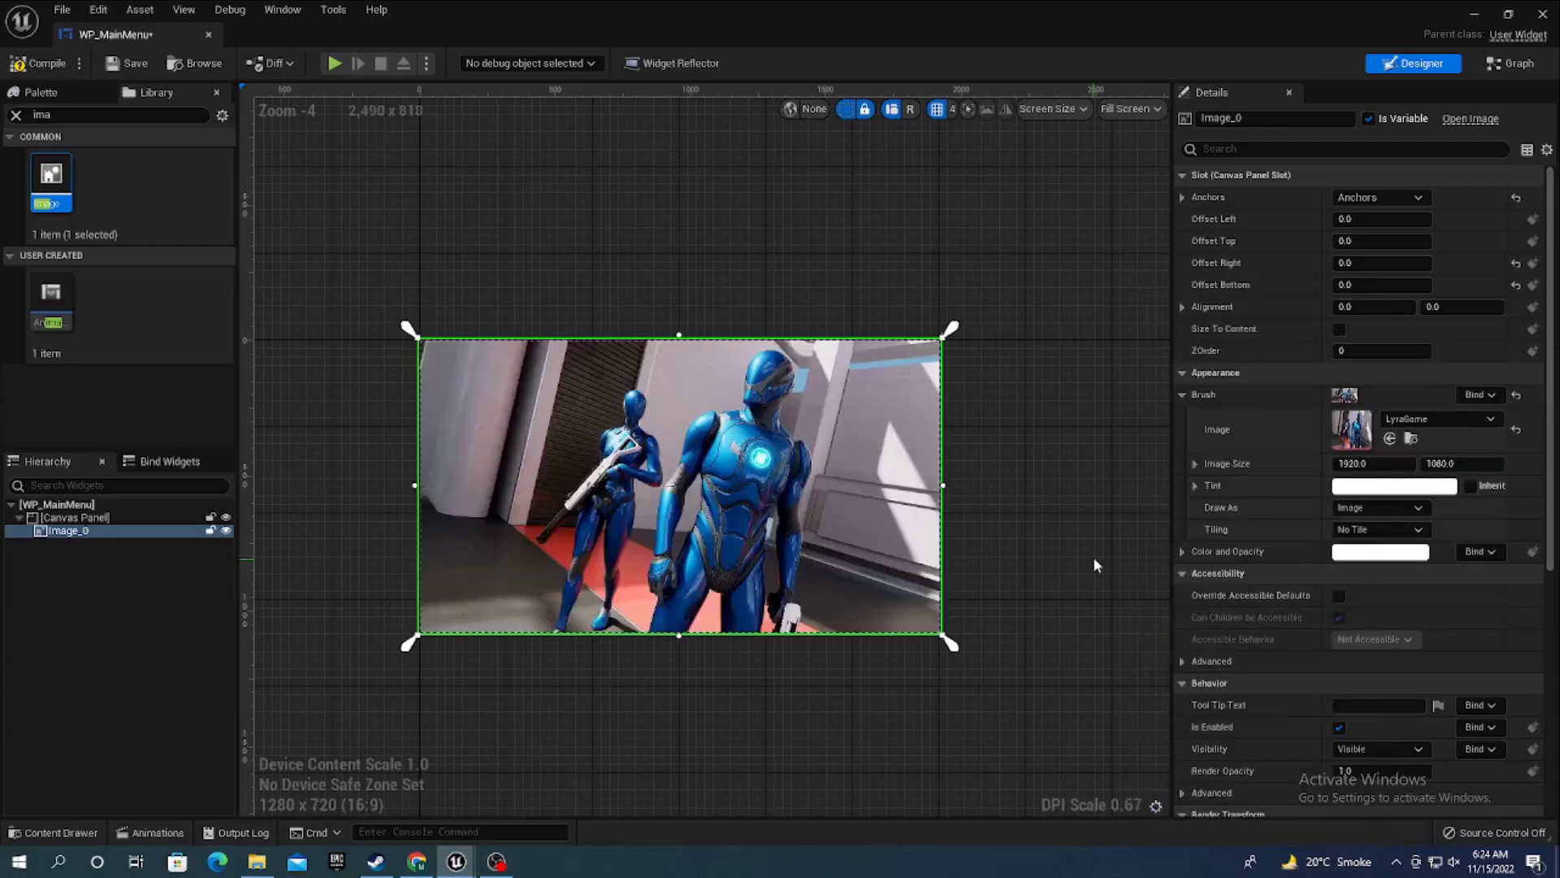
# - Reframe the design view, reselect Image_0, and close the extra Palette panel
pyautogui.moveTo(1081, 559); pyautogui.dragTo(1130, 562, button='right')
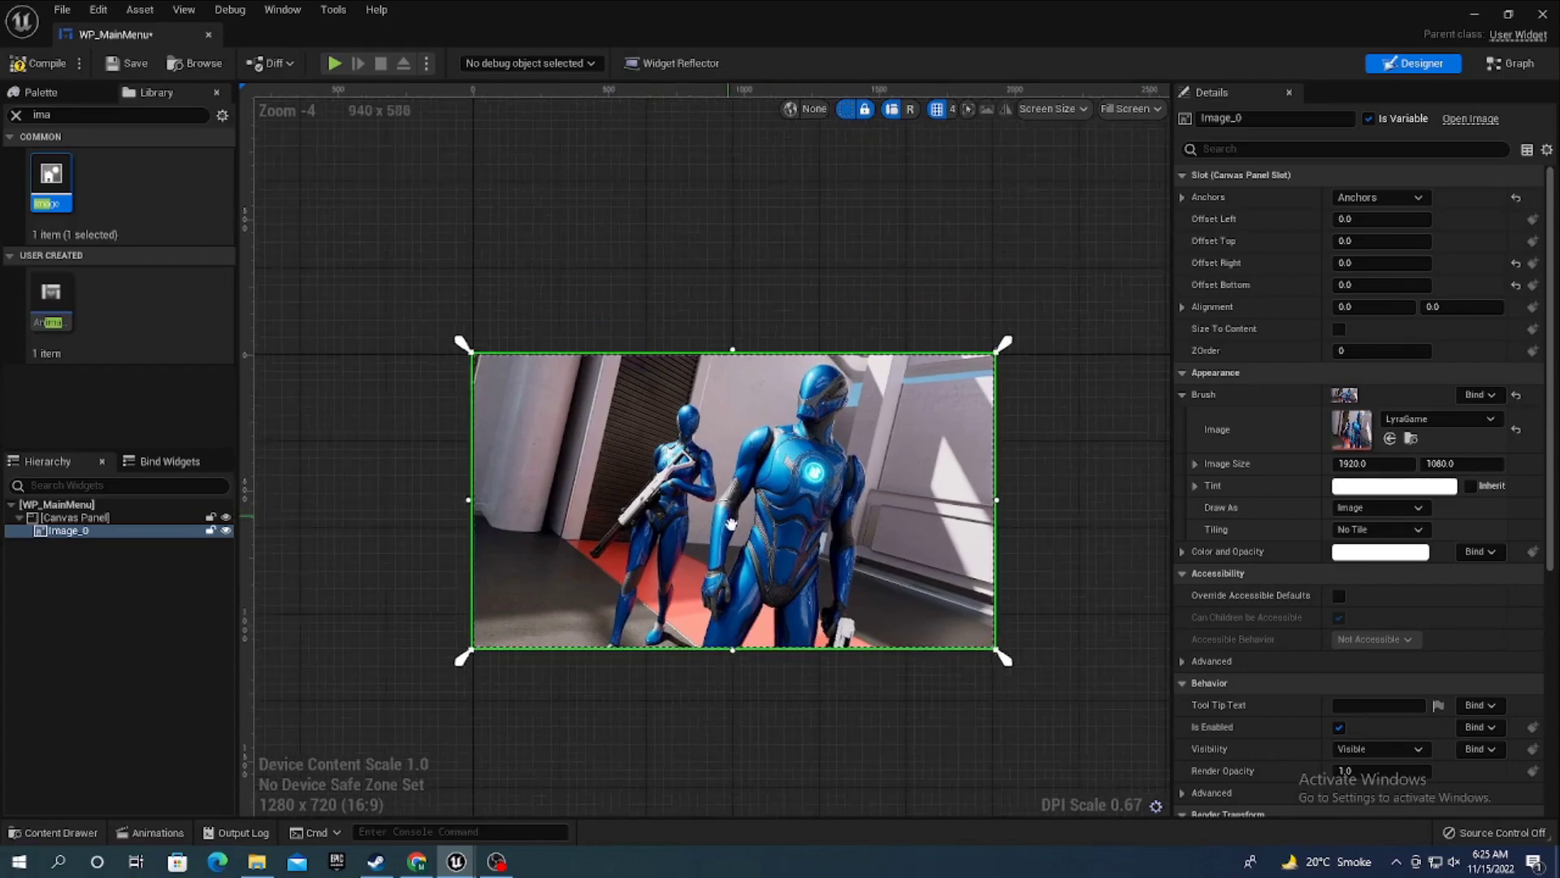
pyautogui.moveTo(725, 506); pyautogui.dragTo(741, 547, button='right')
pyautogui.click(57, 504)
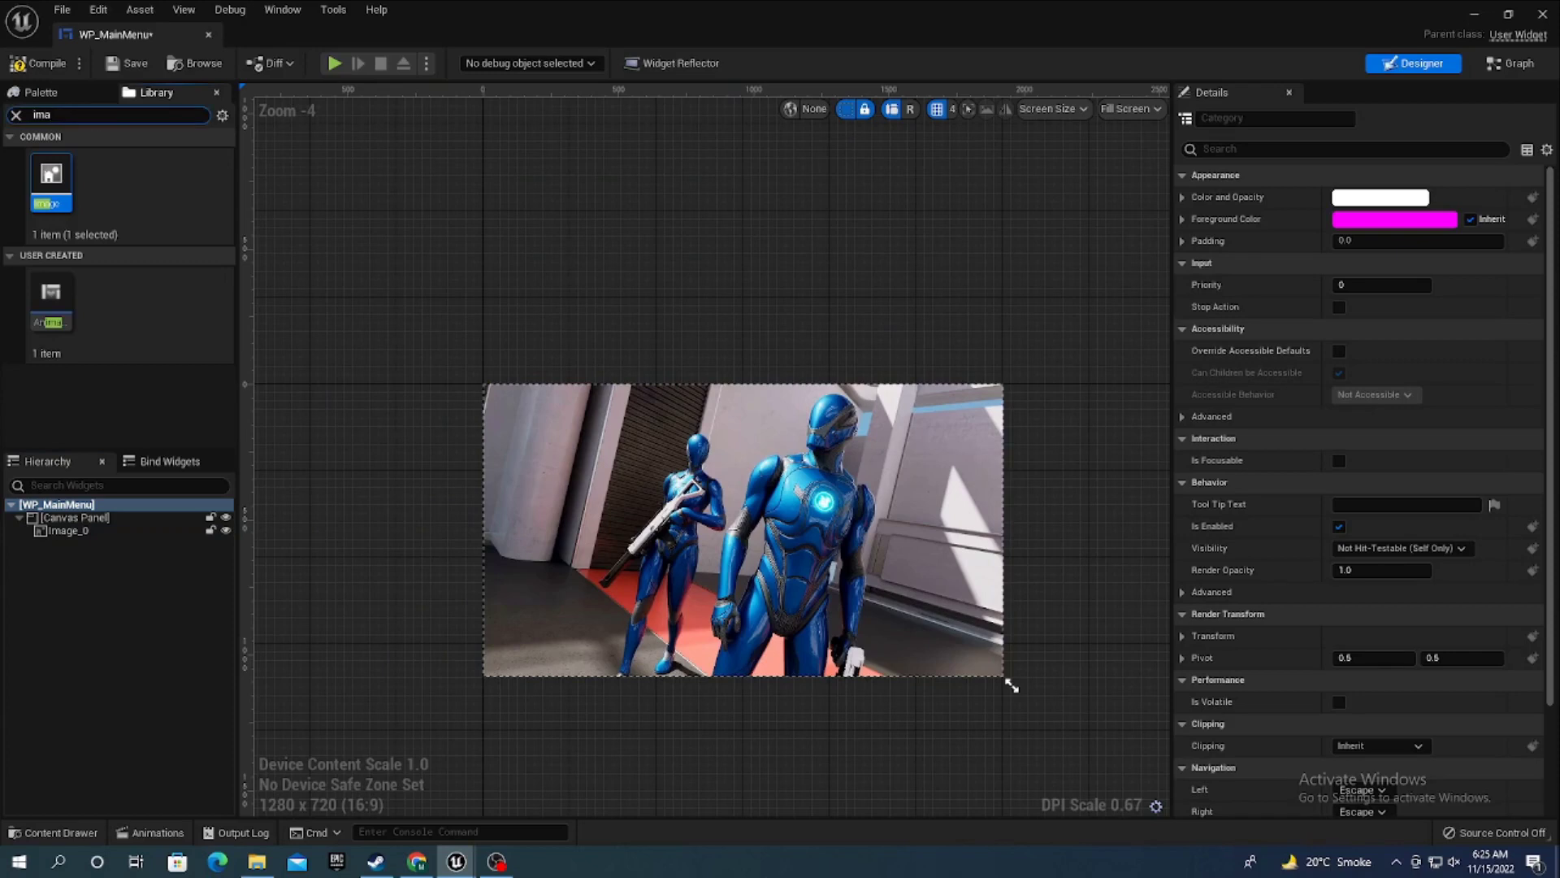
pyautogui.press('BackSpace')
pyautogui.click(65, 531)
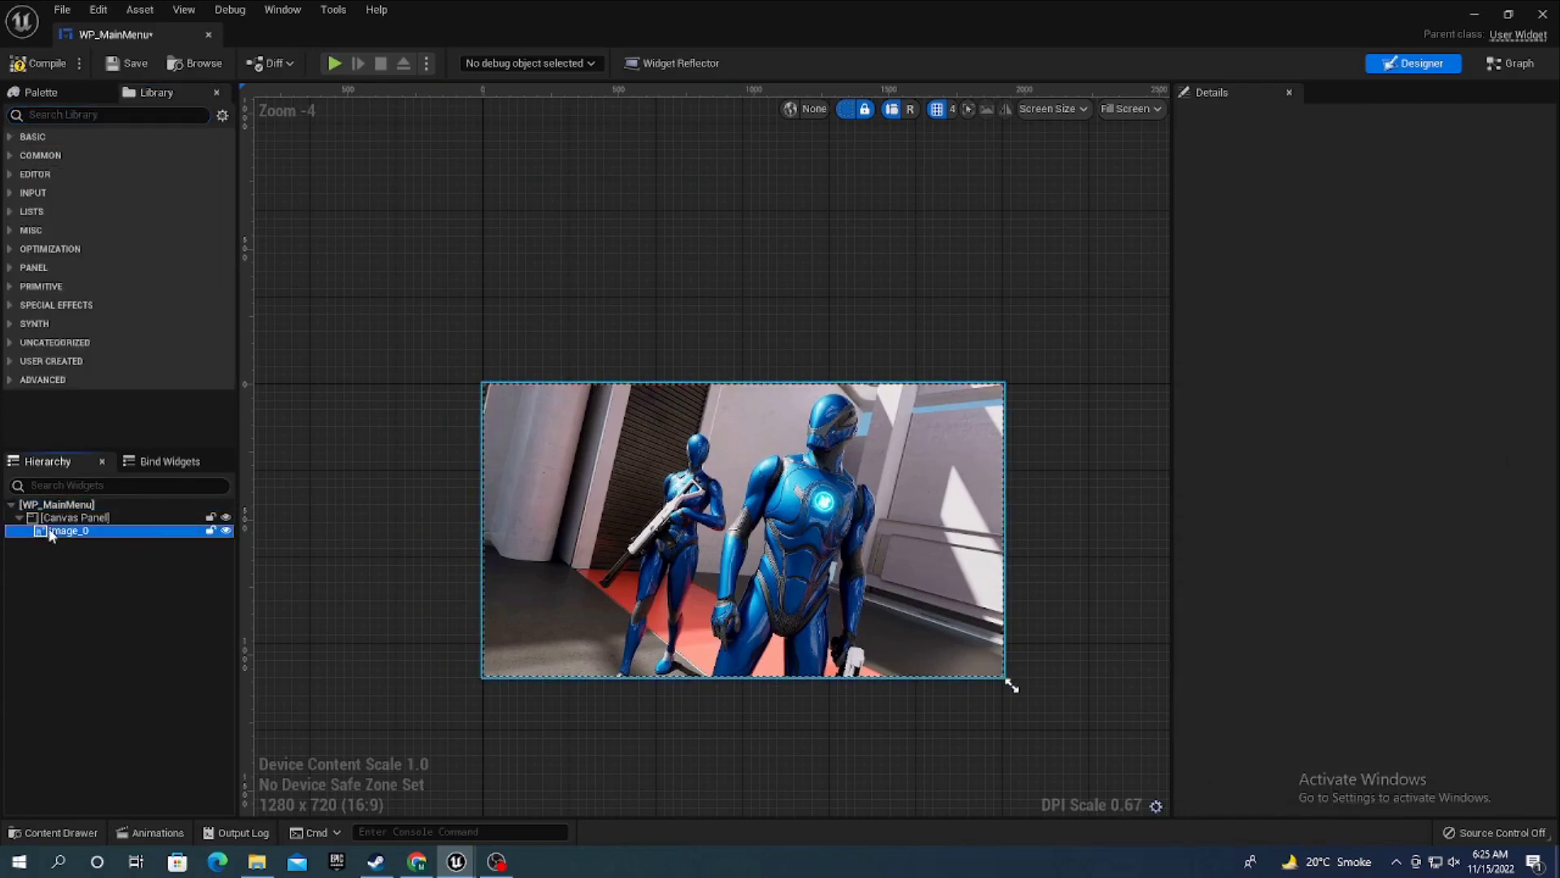
pyautogui.moveTo(44, 95); pyautogui.dragTo(113, 108)
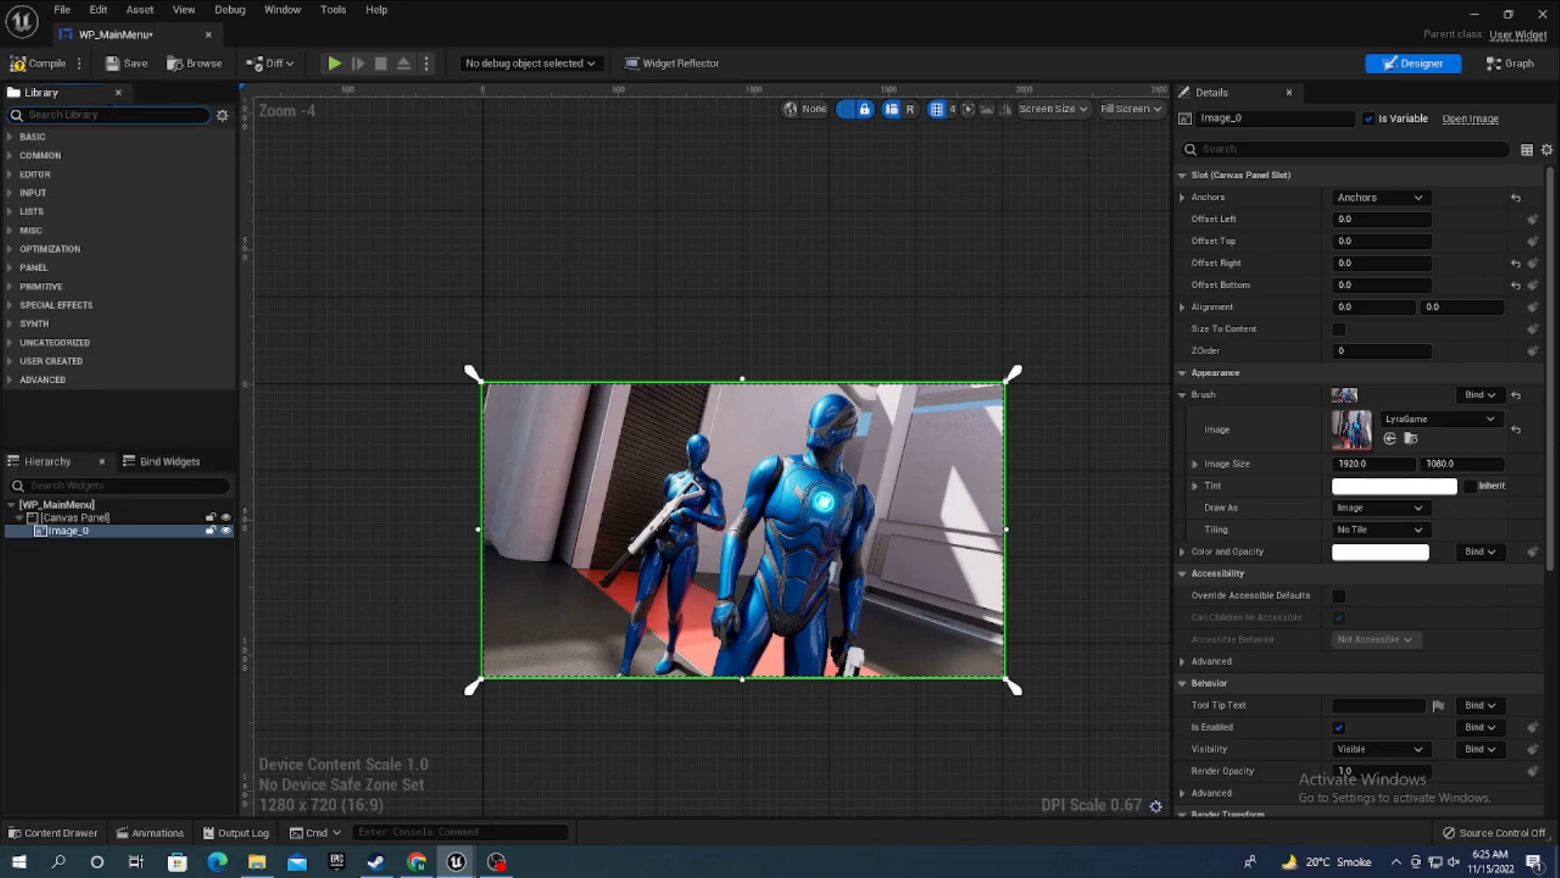
# - Add a Button (Palette search 'utt') onto the menu background near its upper left
pyautogui.write('butt')
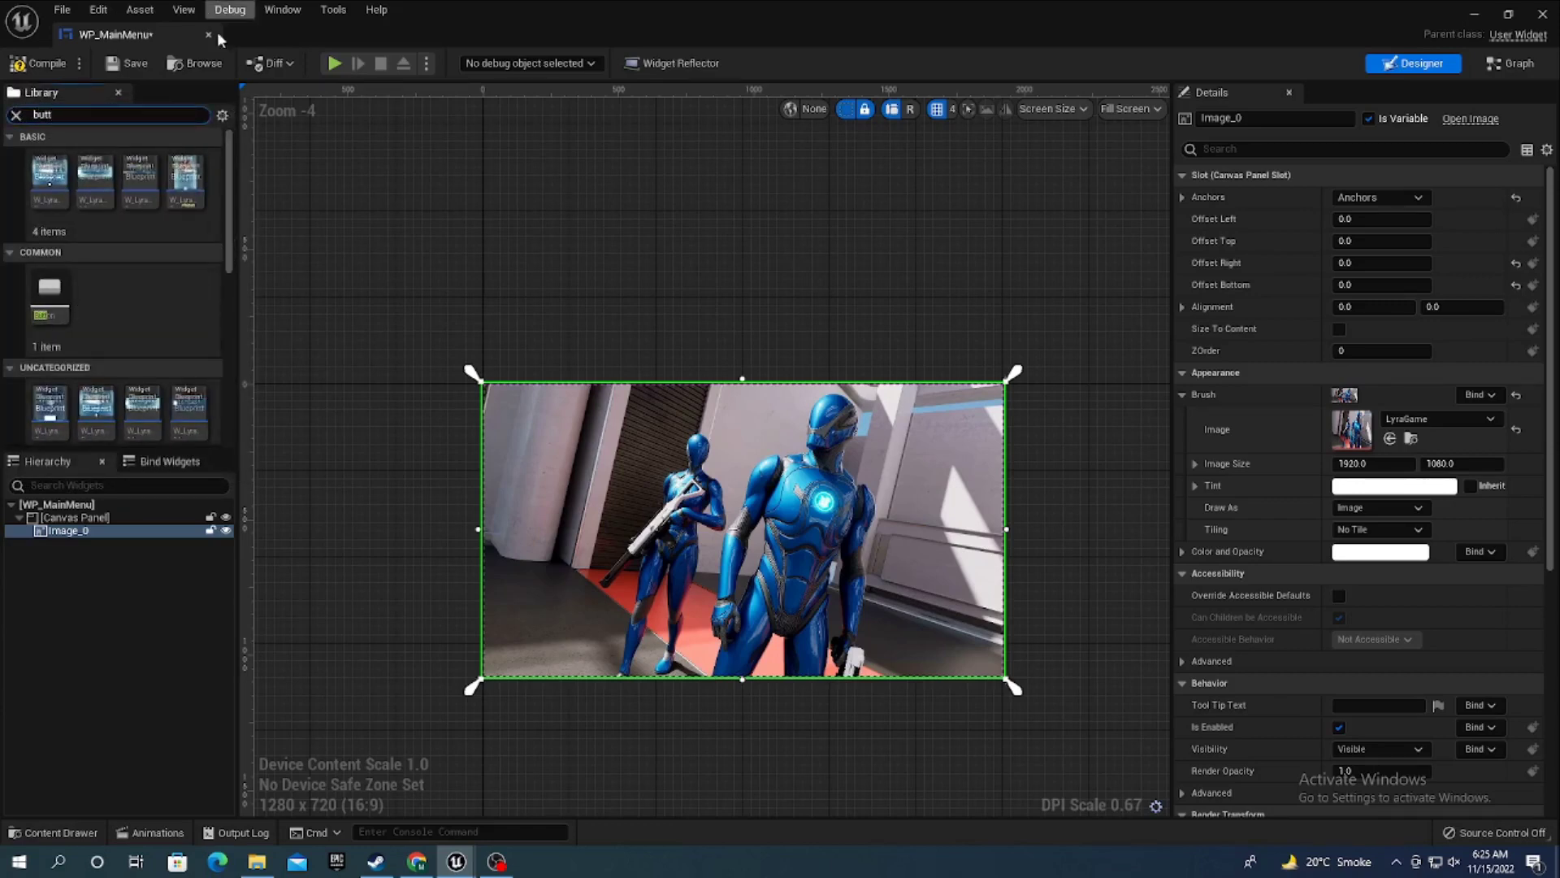
pyautogui.moveTo(49, 289)
pyautogui.mouseDown()
pyautogui.moveTo(639, 375)
pyautogui.moveTo(546, 424)
pyautogui.mouseUp()
pyautogui.click(18, 116)
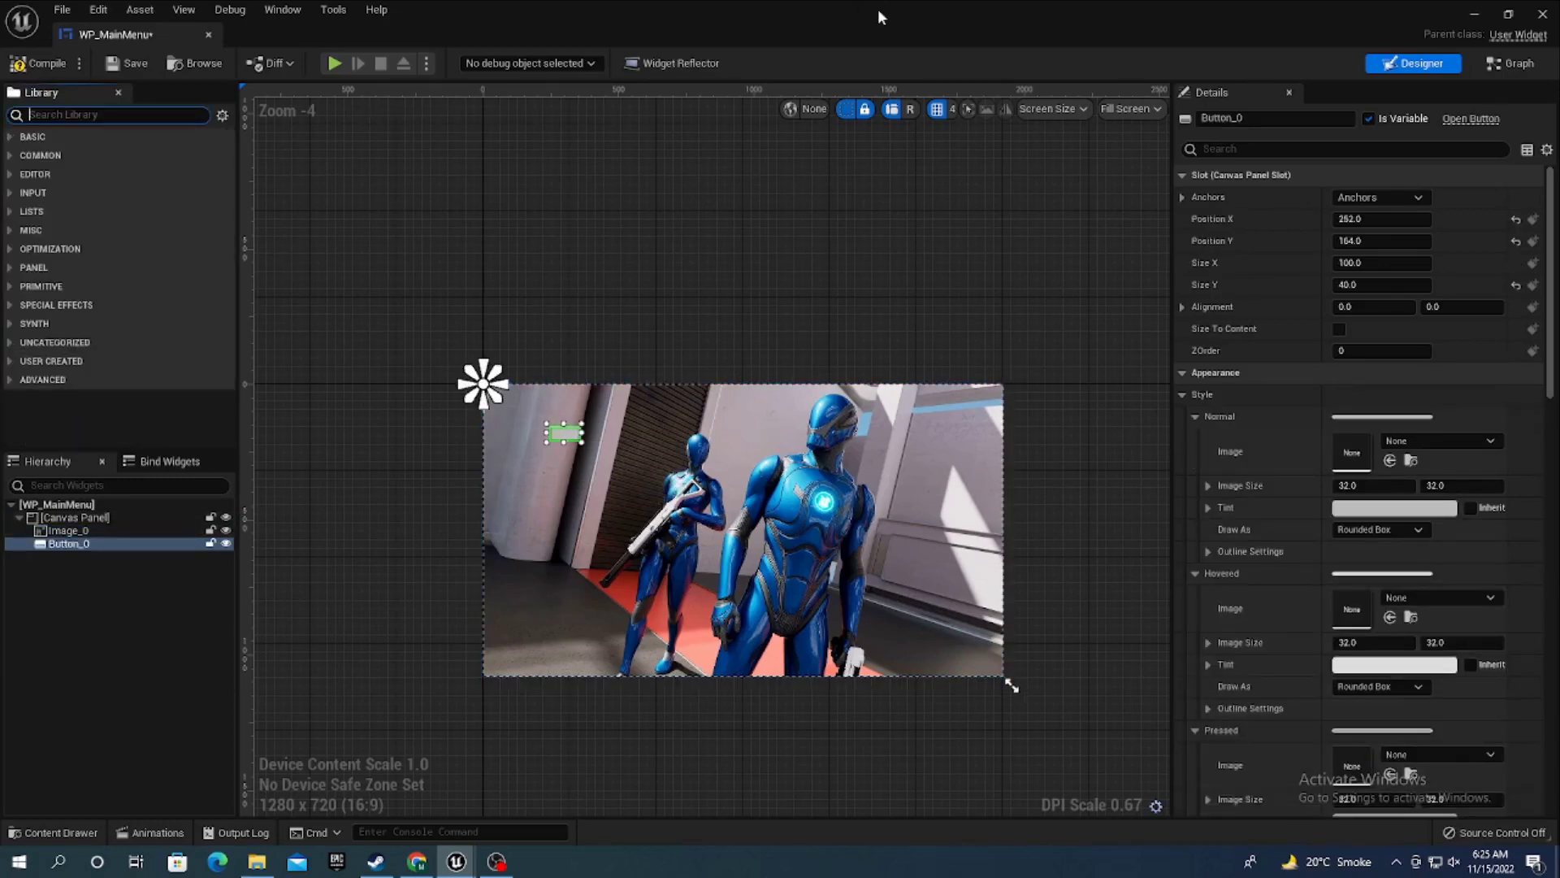
pyautogui.moveTo(557, 436)
pyautogui.mouseDown()
pyautogui.moveTo(521, 412)
pyautogui.moveTo(548, 484)
pyautogui.moveTo(519, 466)
pyautogui.mouseUp()
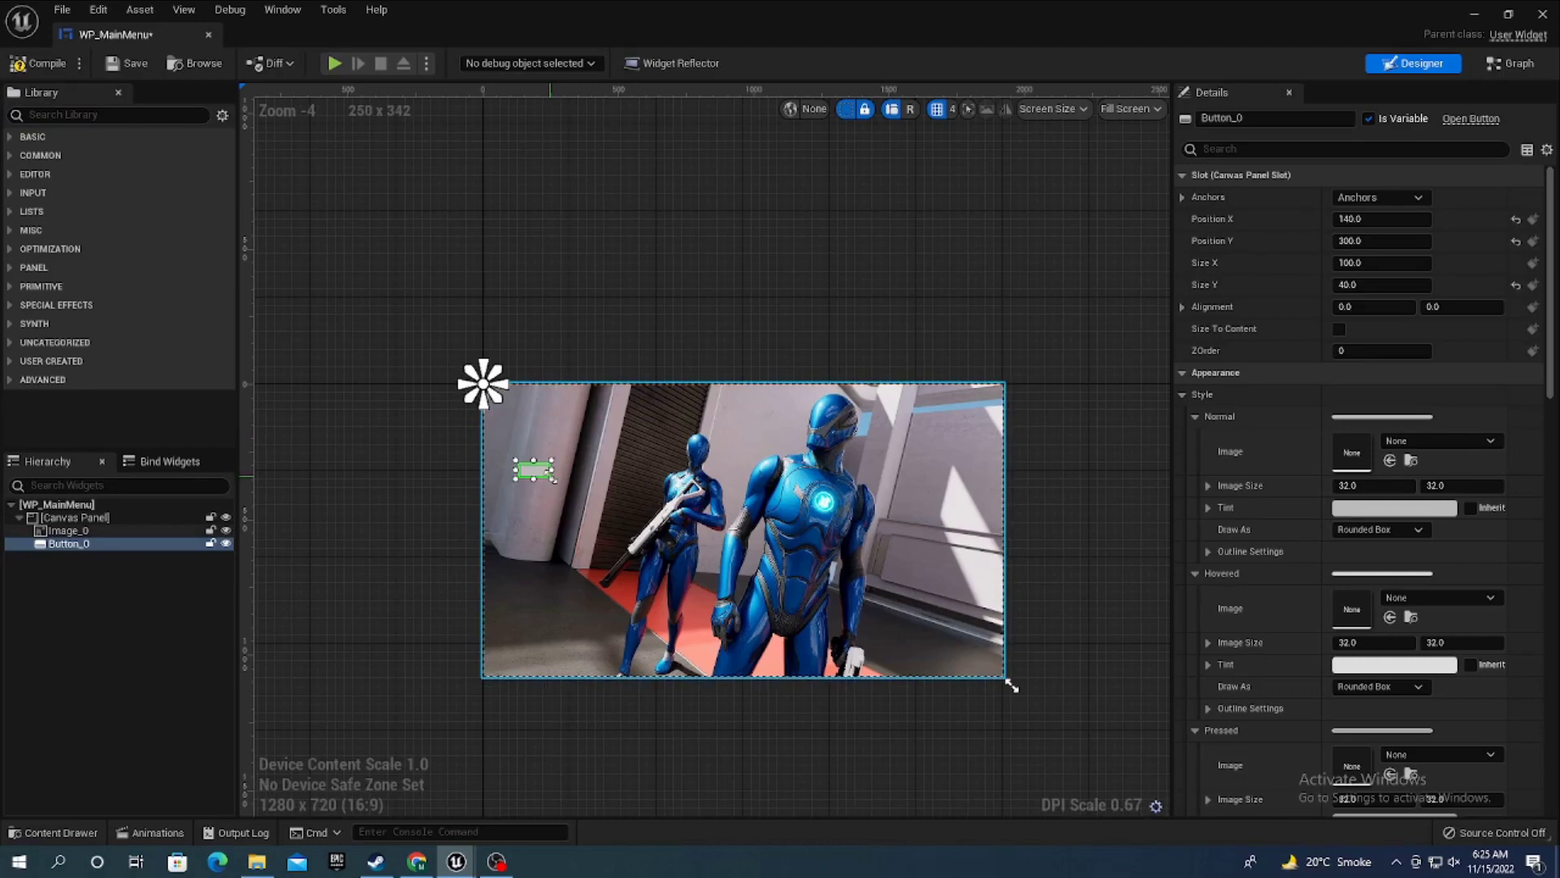
pyautogui.click(644, 510)
pyautogui.scroll(2, 649, 543)
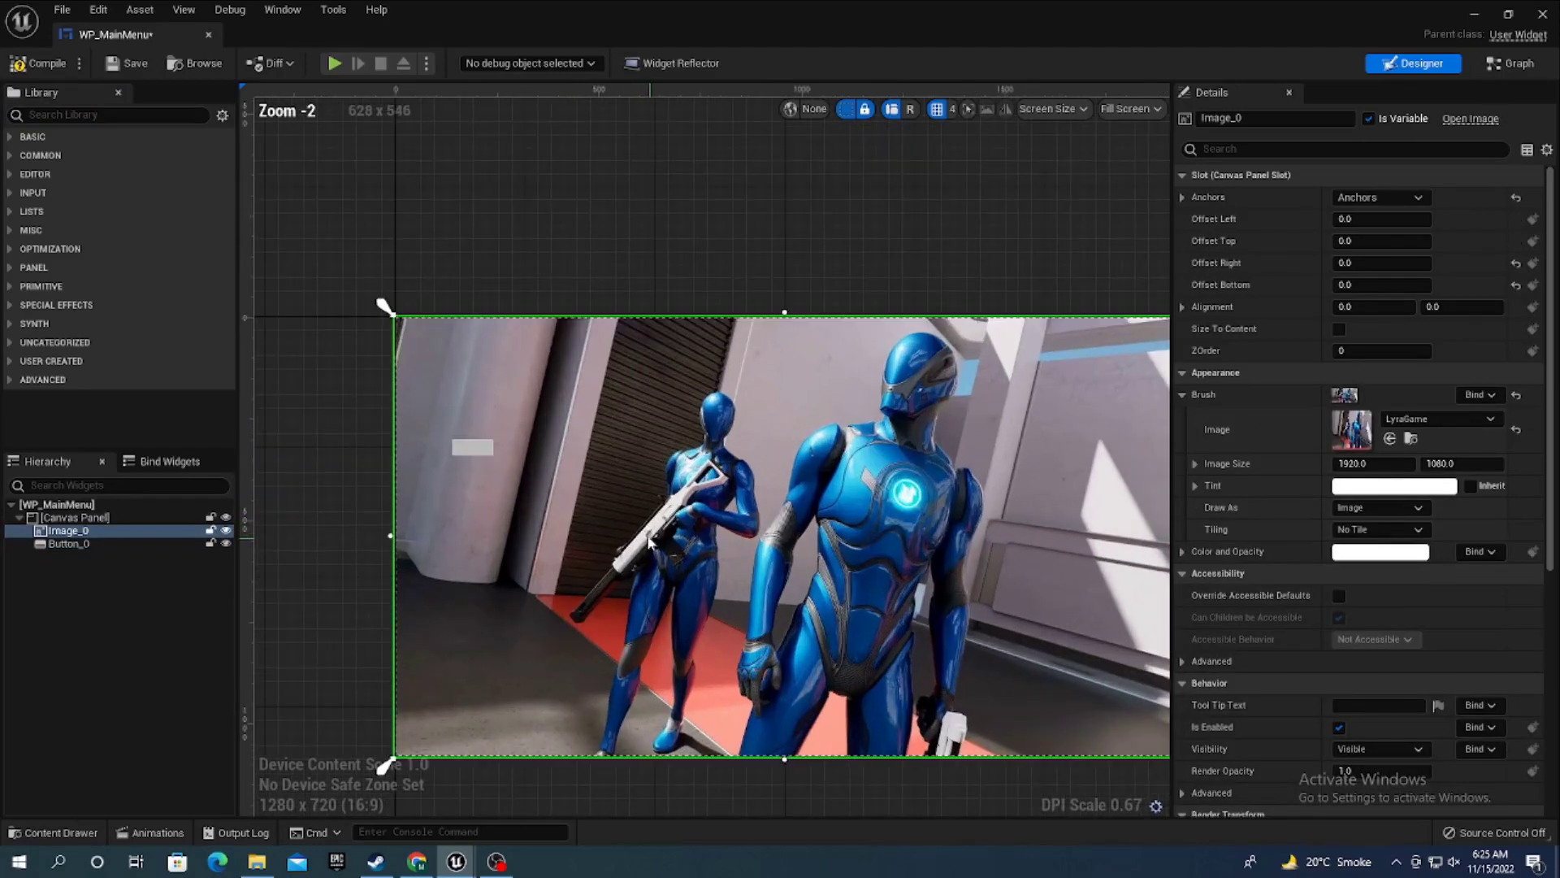
# - Enlarge Button_0 to about 428 × 106, move it upper-left, and anchor it left-middle
pyautogui.click(489, 455)
pyautogui.moveTo(493, 456); pyautogui.dragTo(637, 486)
pyautogui.moveTo(543, 453); pyautogui.dragTo(521, 418)
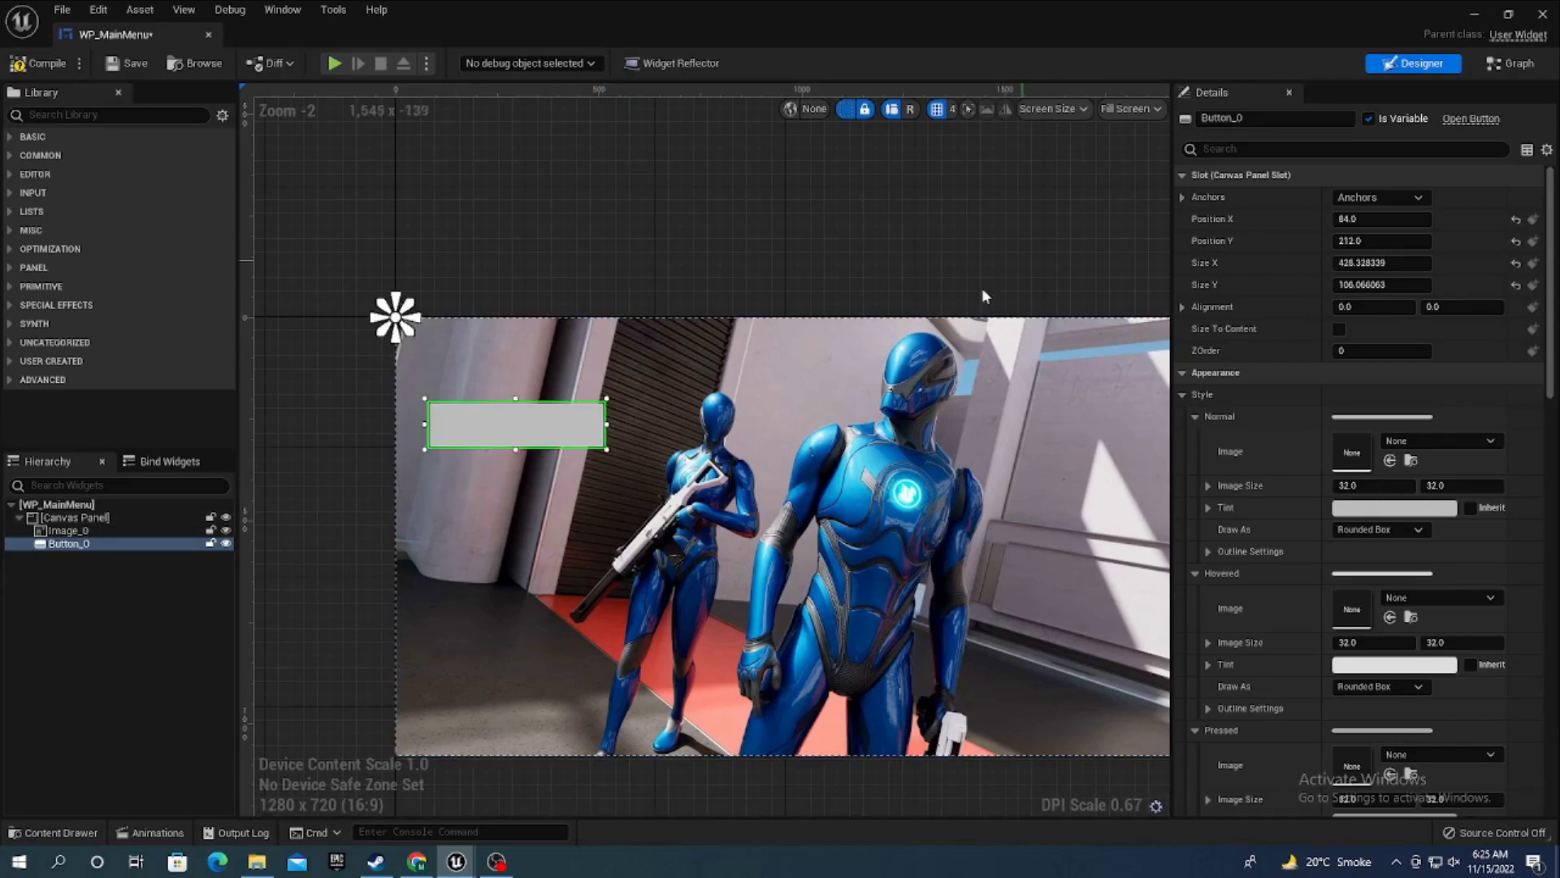
pyautogui.click(1415, 199)
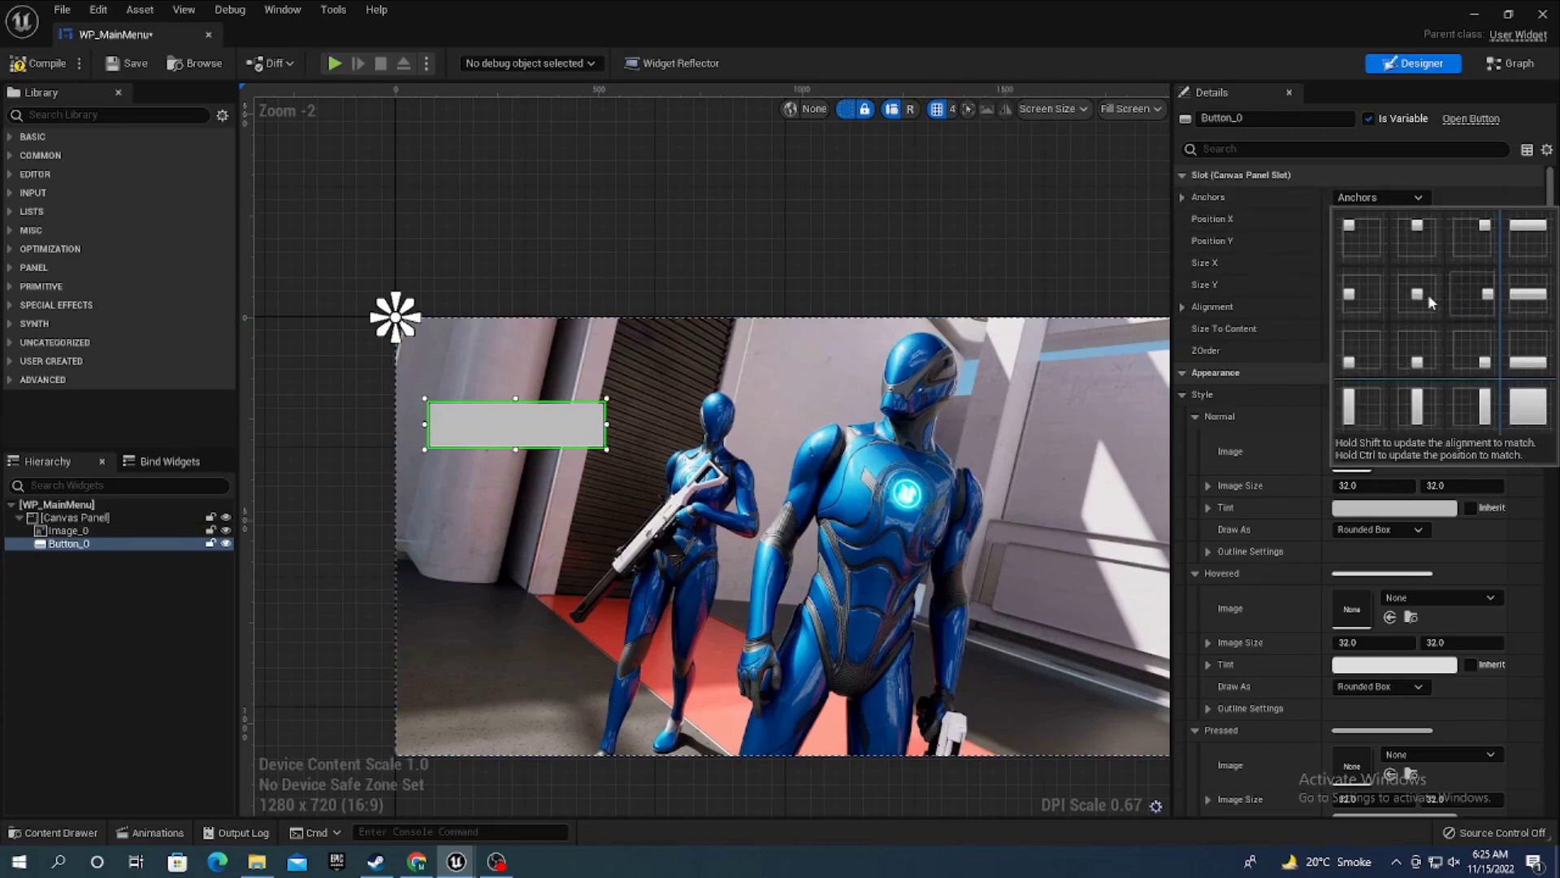
pyautogui.click(1381, 302)
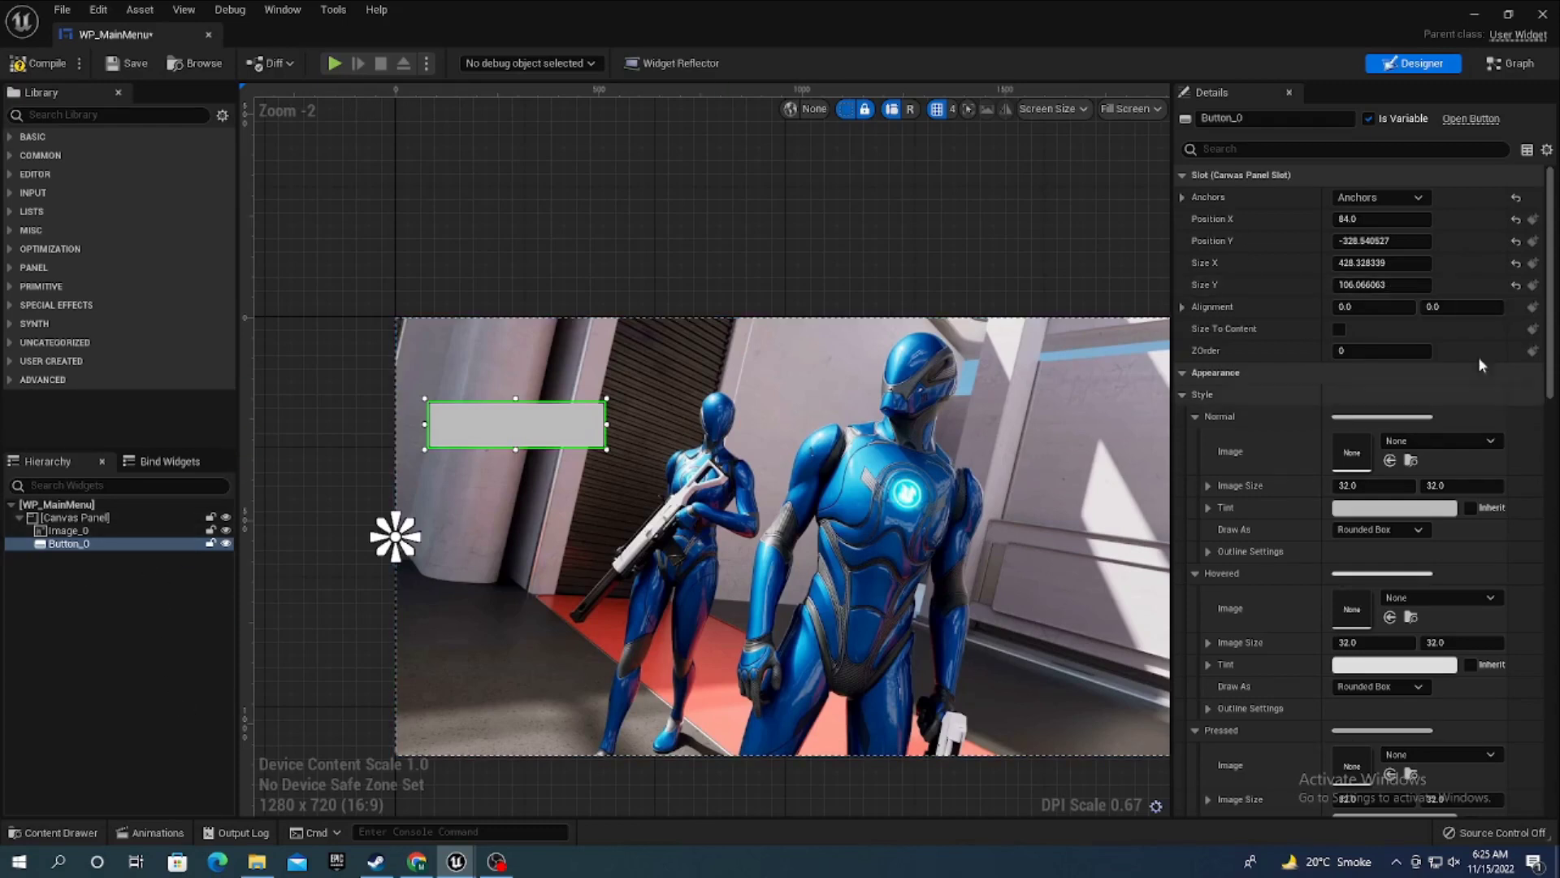
pyautogui.click(1418, 443)
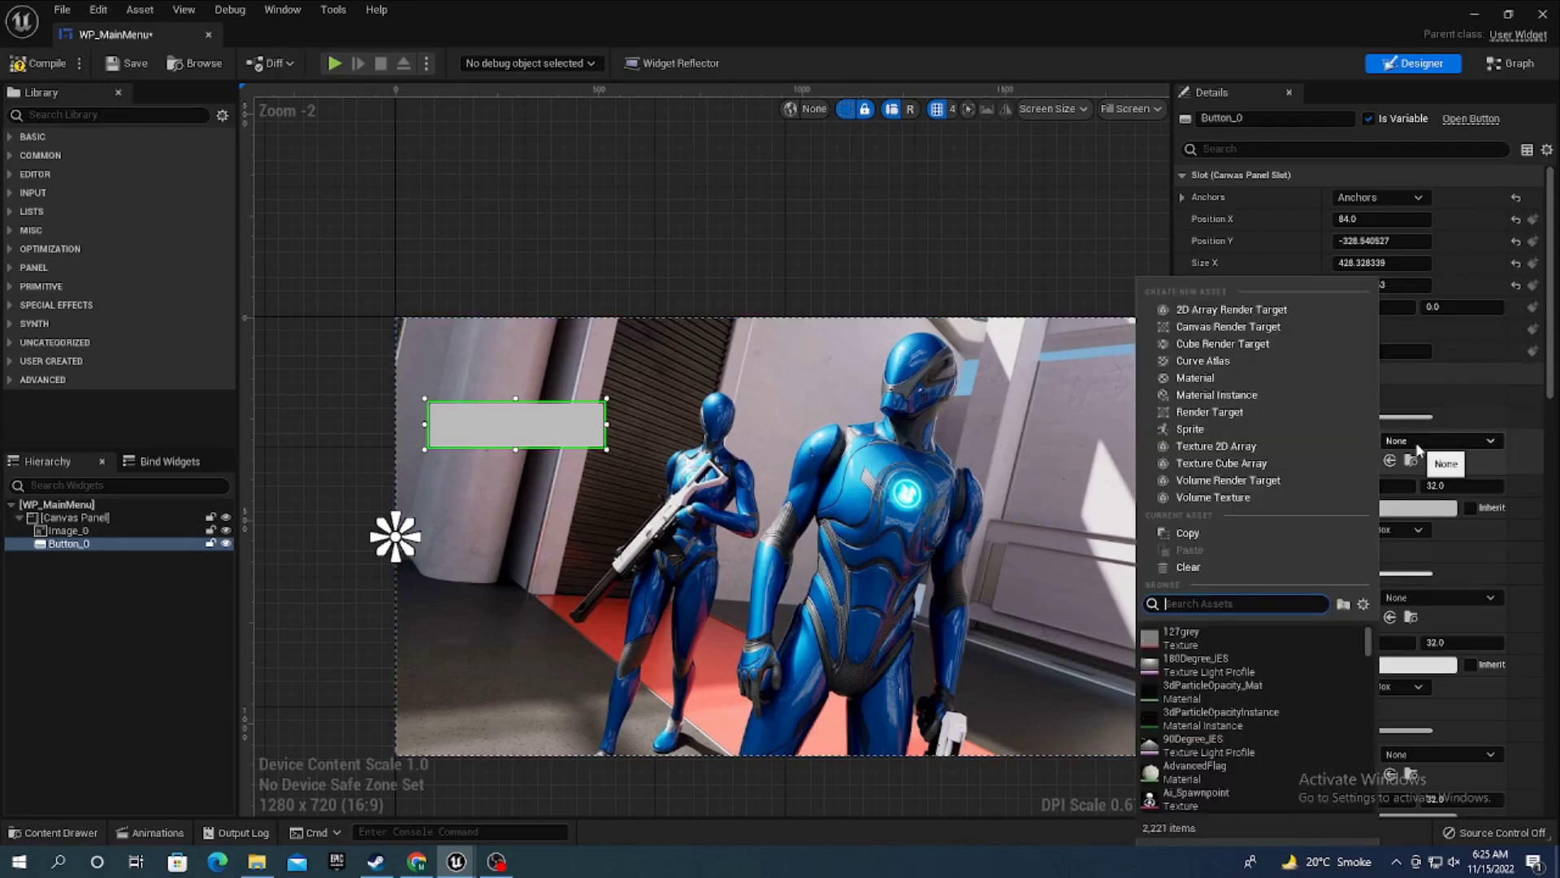
pyautogui.write('b')
# - Set Button_0's normal-state image to the MainButton texture
pyautogui.press('BackSpace')
pyautogui.write('main')
pyautogui.click(1260, 690)
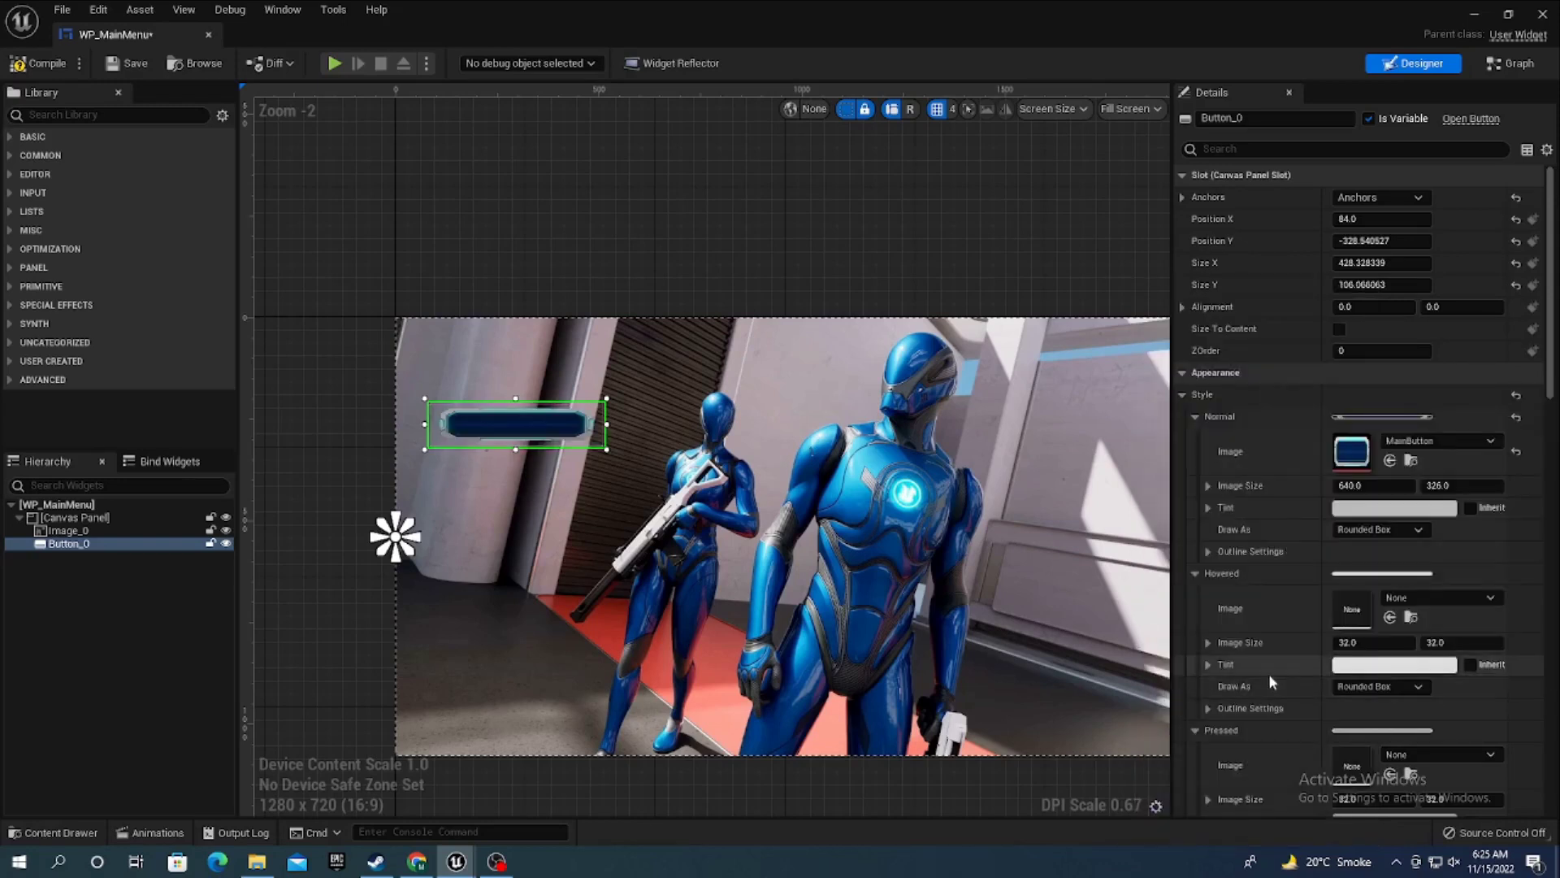
# - Enlarge the button to about 516 × 186 and shift it slightly left
pyautogui.click(604, 447)
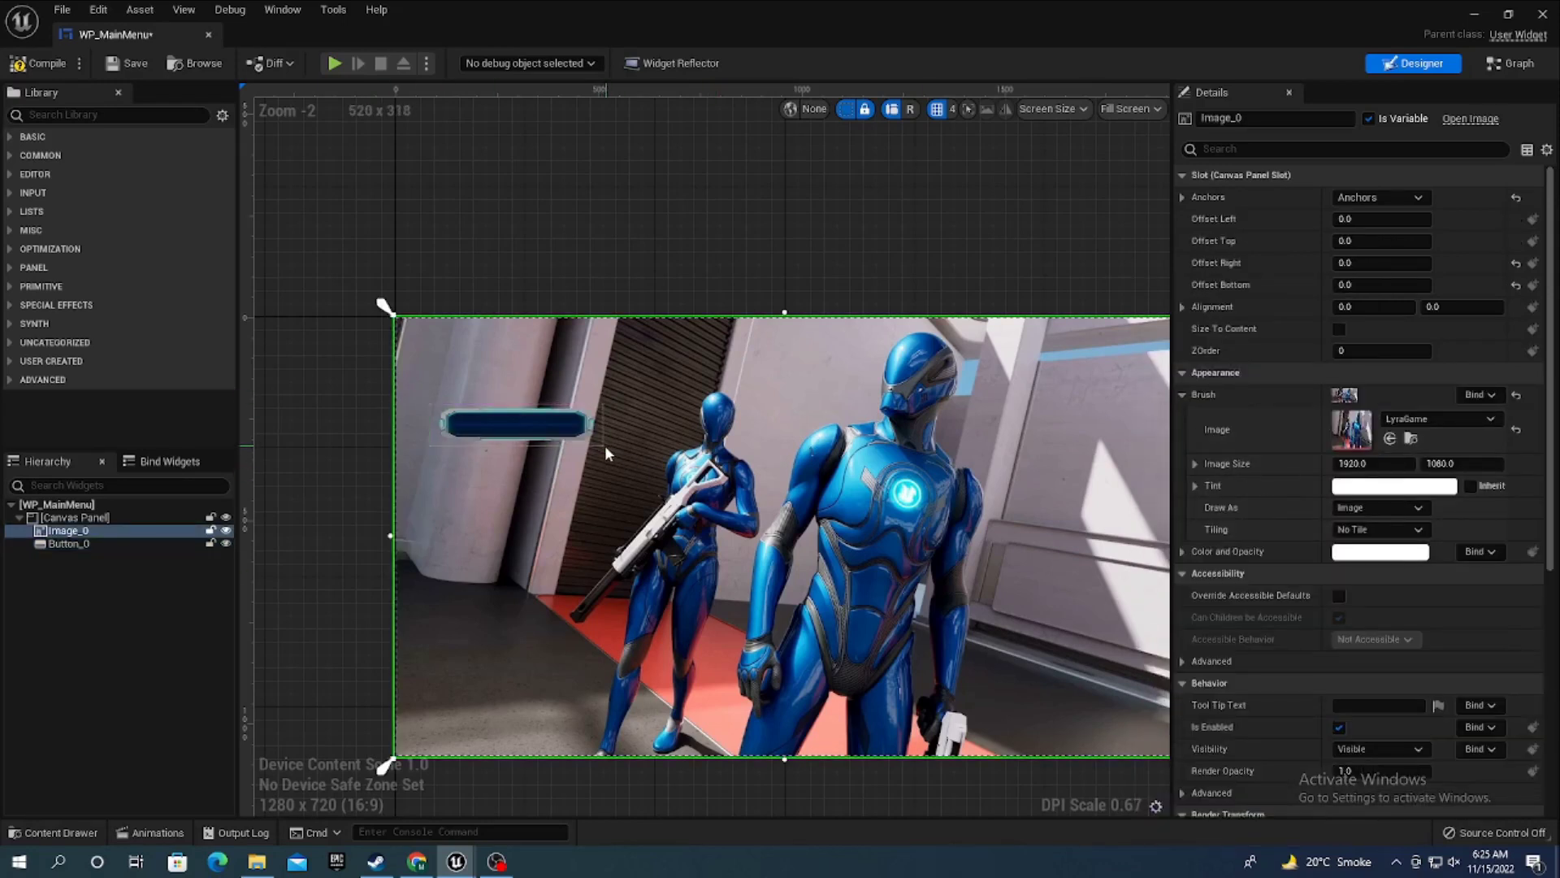
pyautogui.click(597, 434)
pyautogui.moveTo(607, 449); pyautogui.dragTo(644, 485)
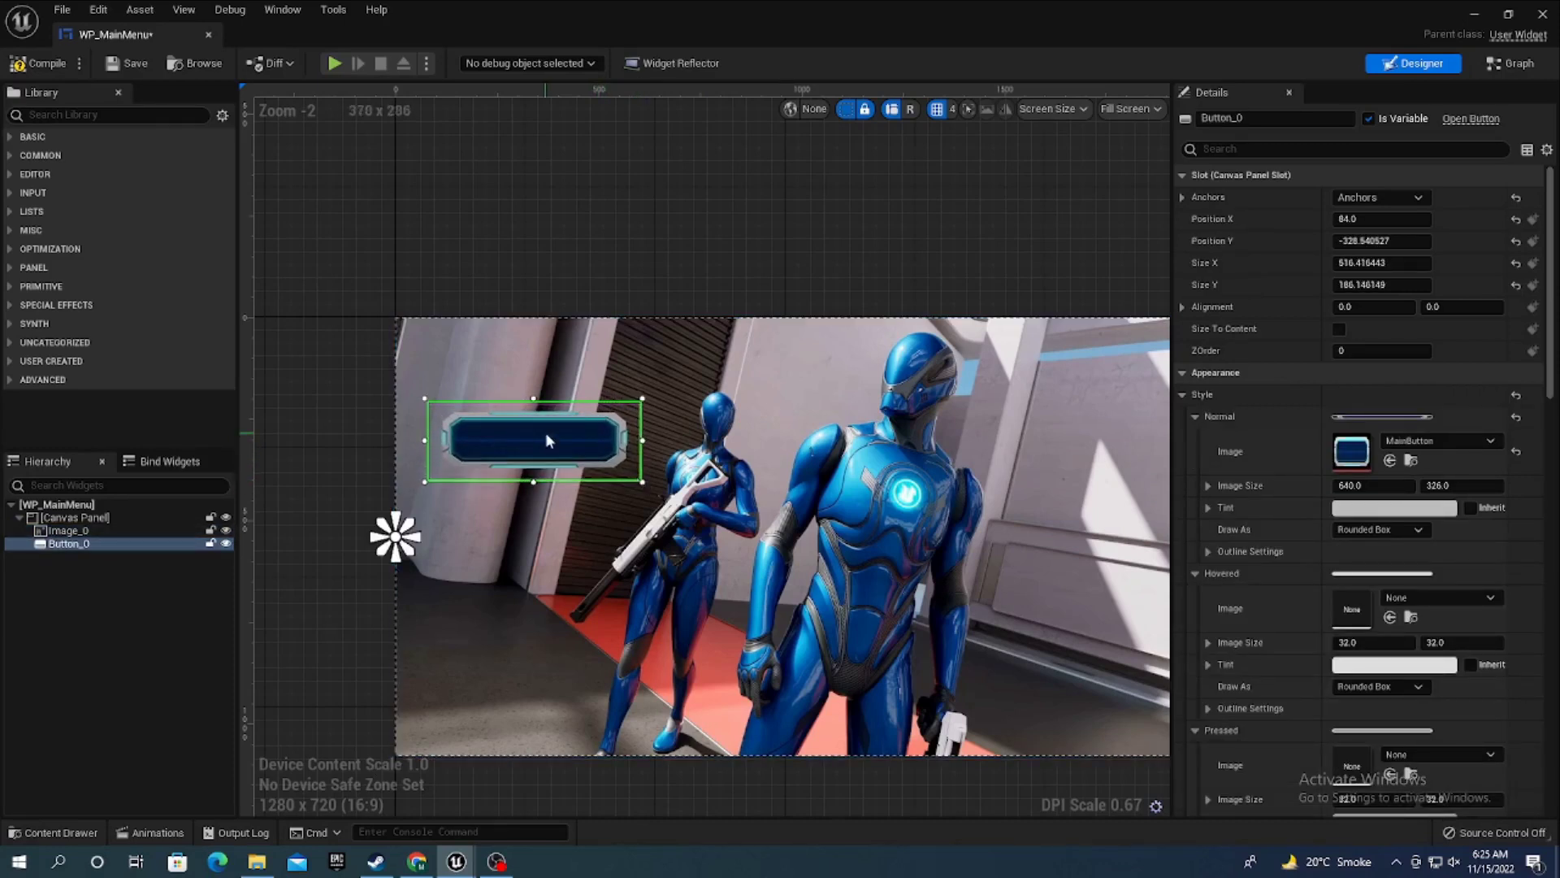
pyautogui.moveTo(538, 435); pyautogui.dragTo(531, 438)
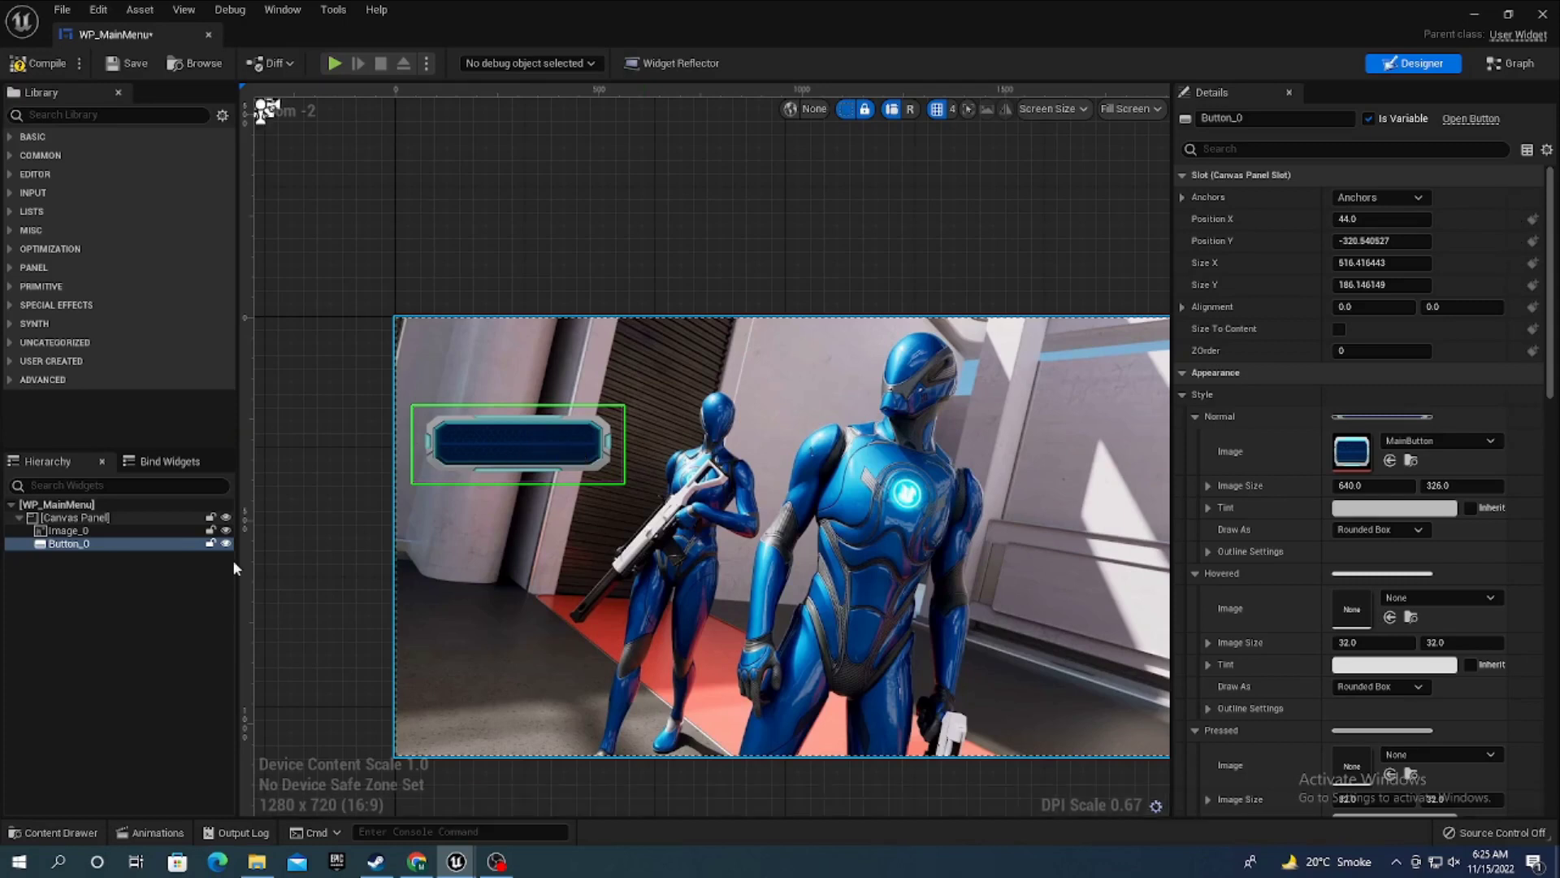
# - Duplicate Button_0 with Ctrl+D and place the copy just below the original
pyautogui.click(90, 545)
pyautogui.hotkey('ctrl', 'd')
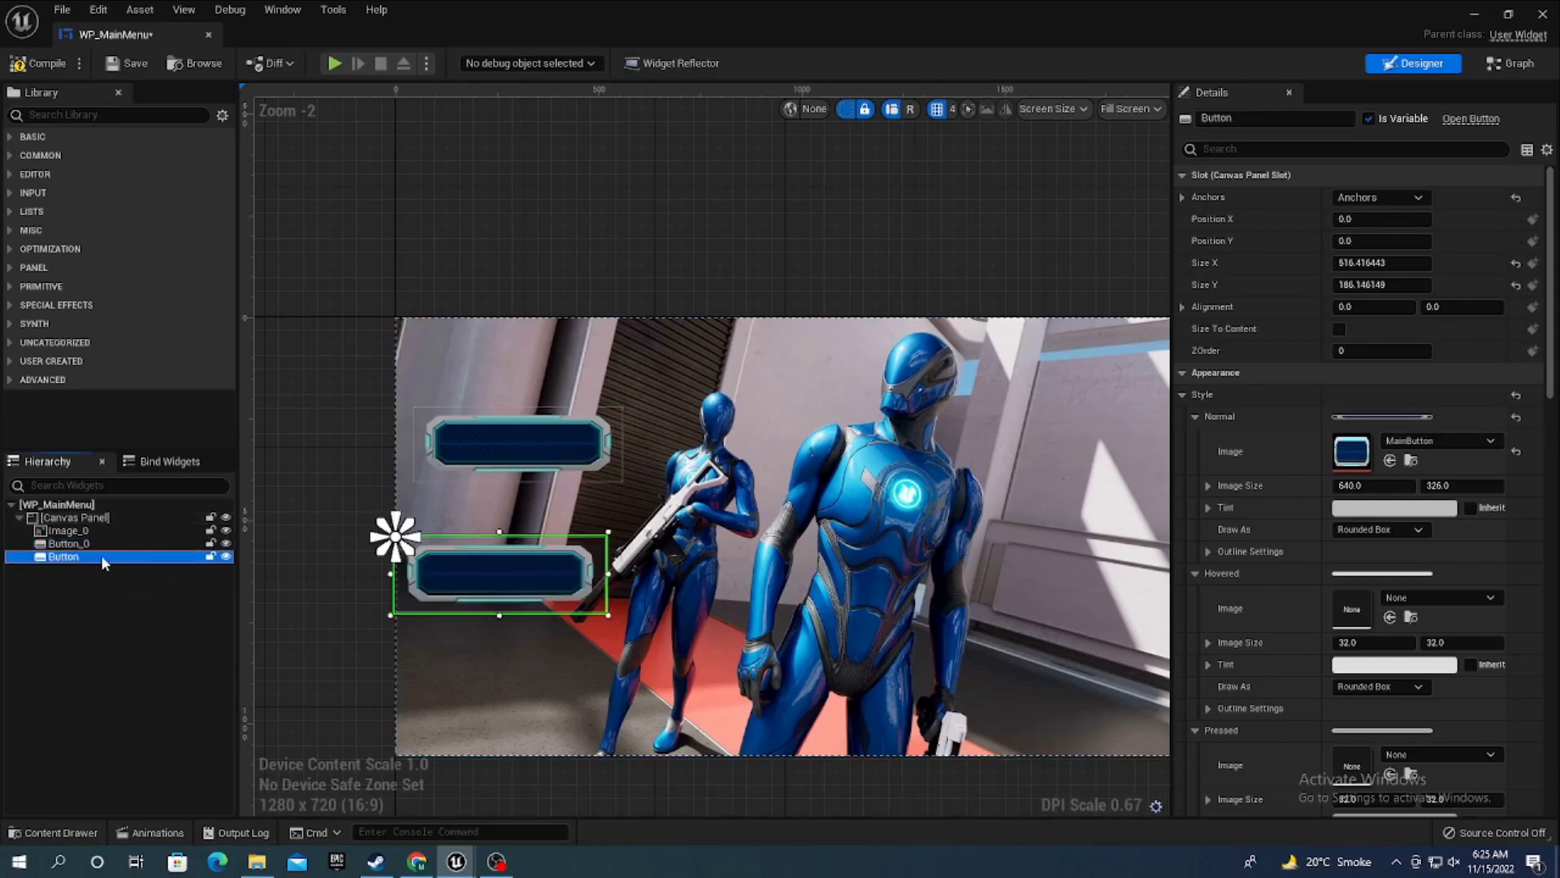
pyautogui.moveTo(495, 572); pyautogui.dragTo(512, 533)
pyautogui.moveTo(663, 602); pyautogui.dragTo(583, 531, button='right')
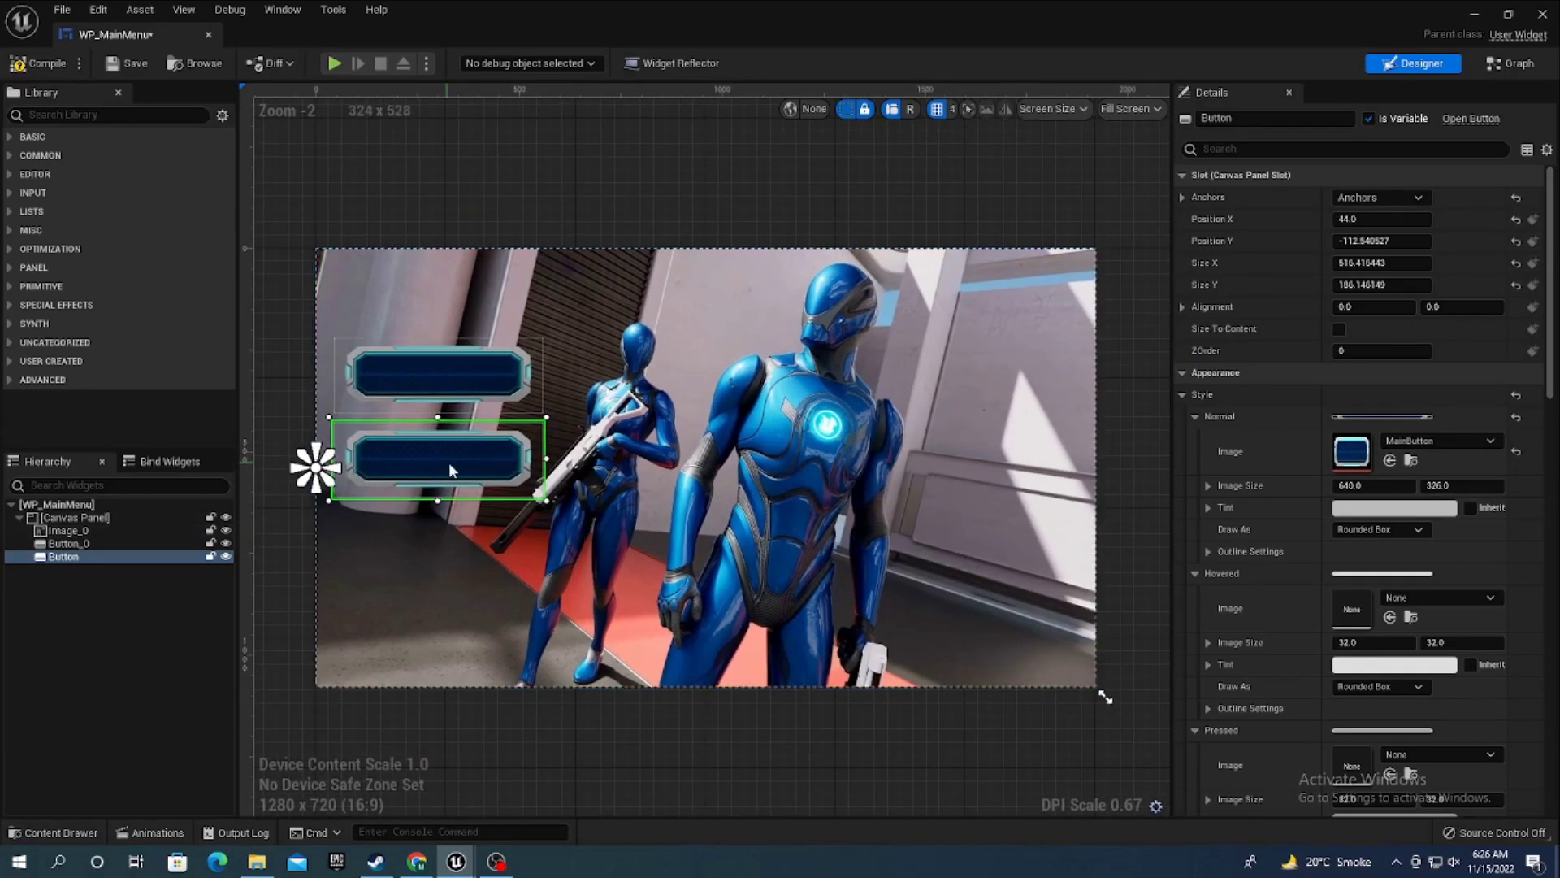
pyautogui.moveTo(449, 462); pyautogui.dragTo(440, 477)
# - Nudge the top button down and left so both buttons stack neatly
pyautogui.click(456, 374)
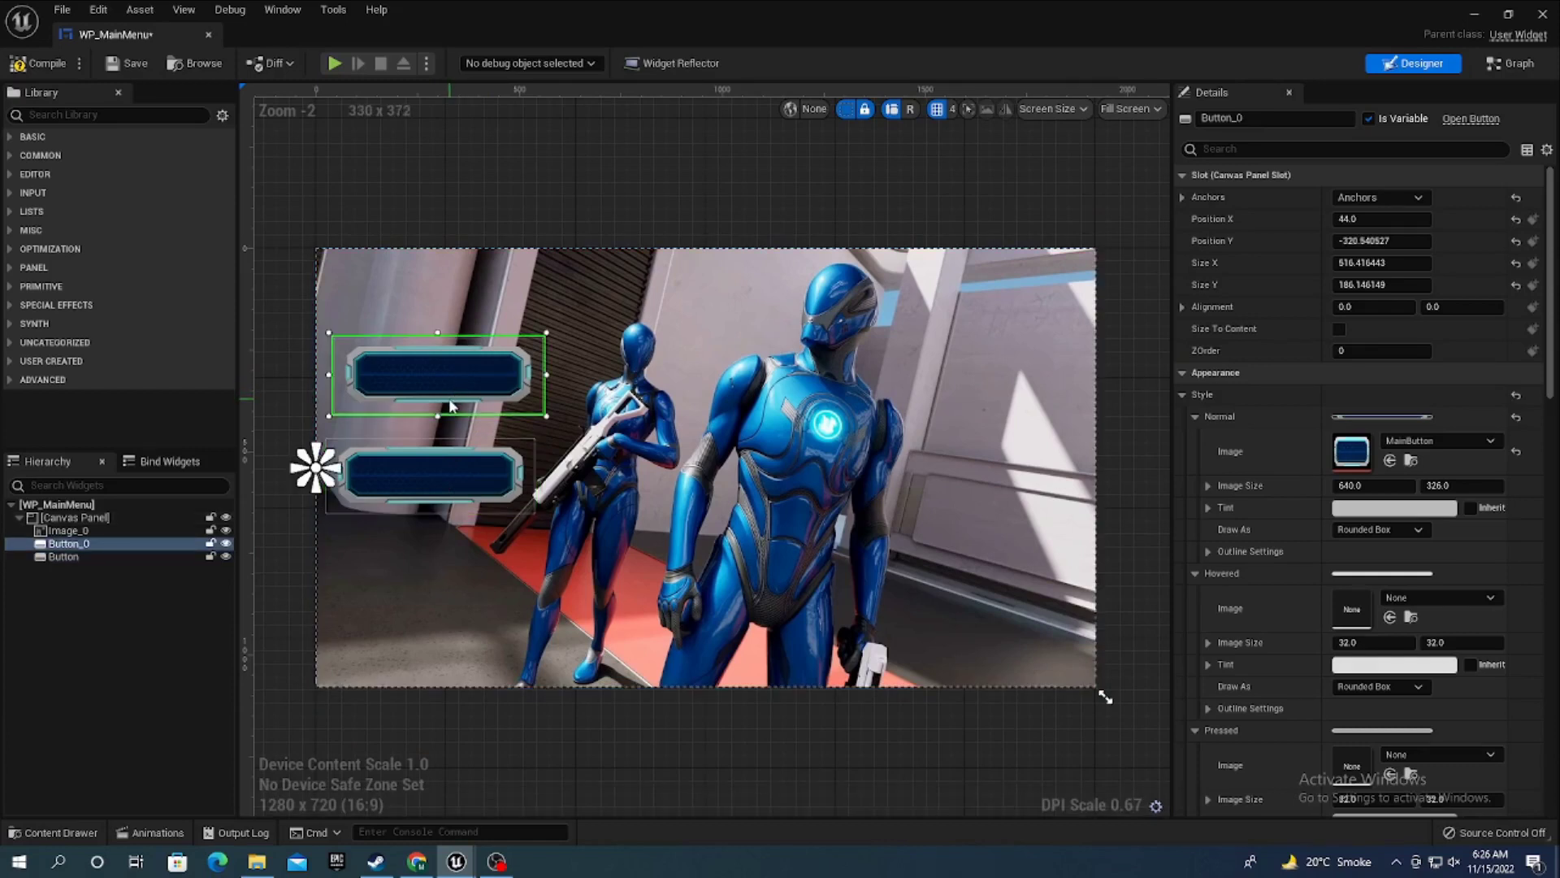
pyautogui.moveTo(449, 376); pyautogui.dragTo(444, 388)
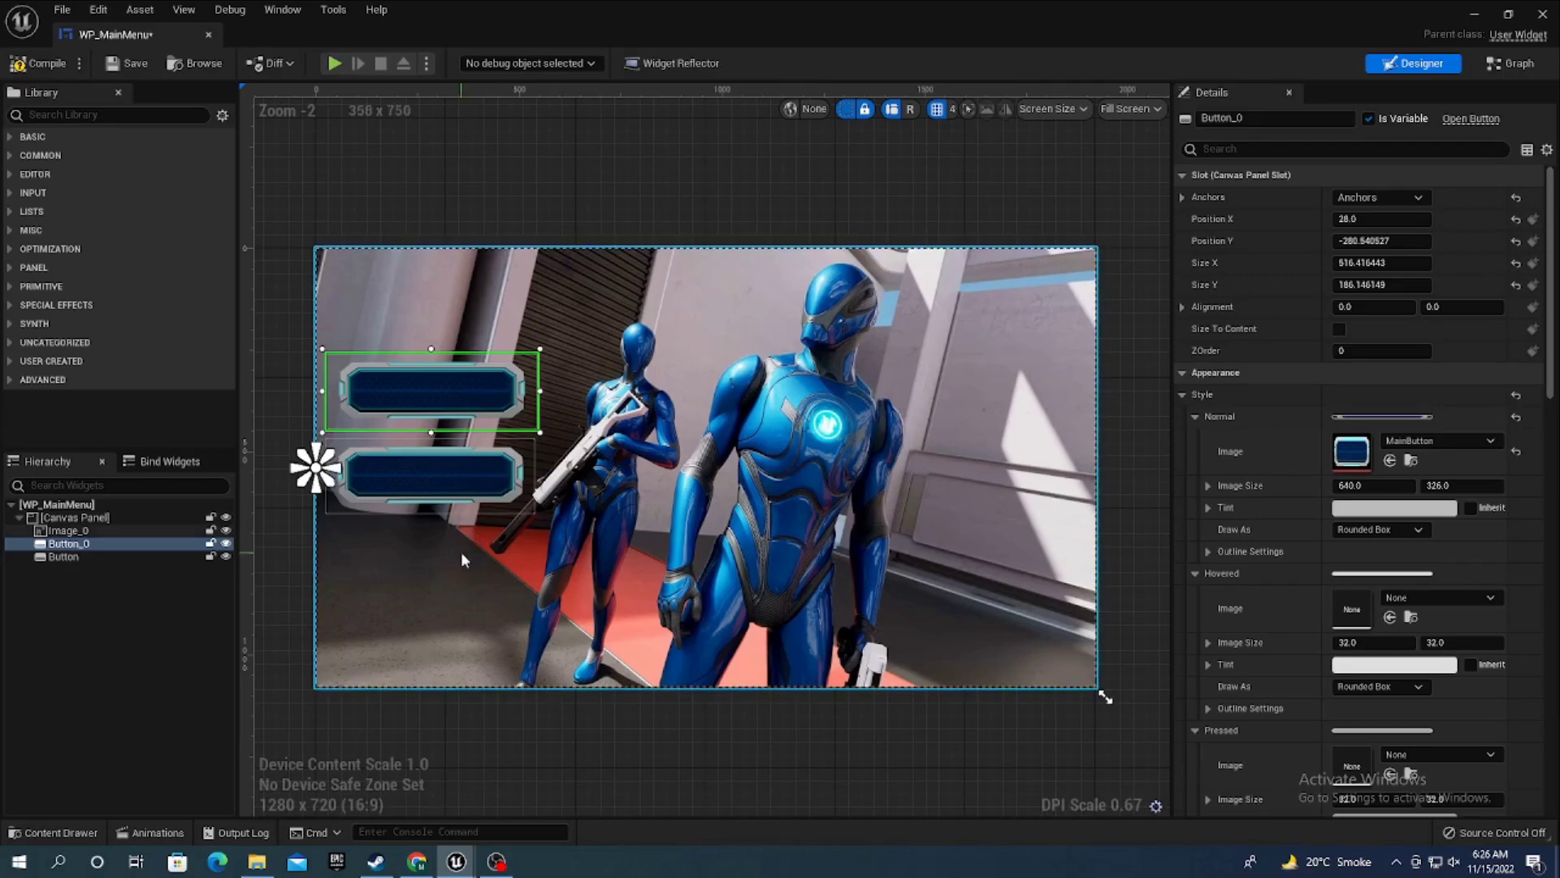
pyautogui.click(494, 592)
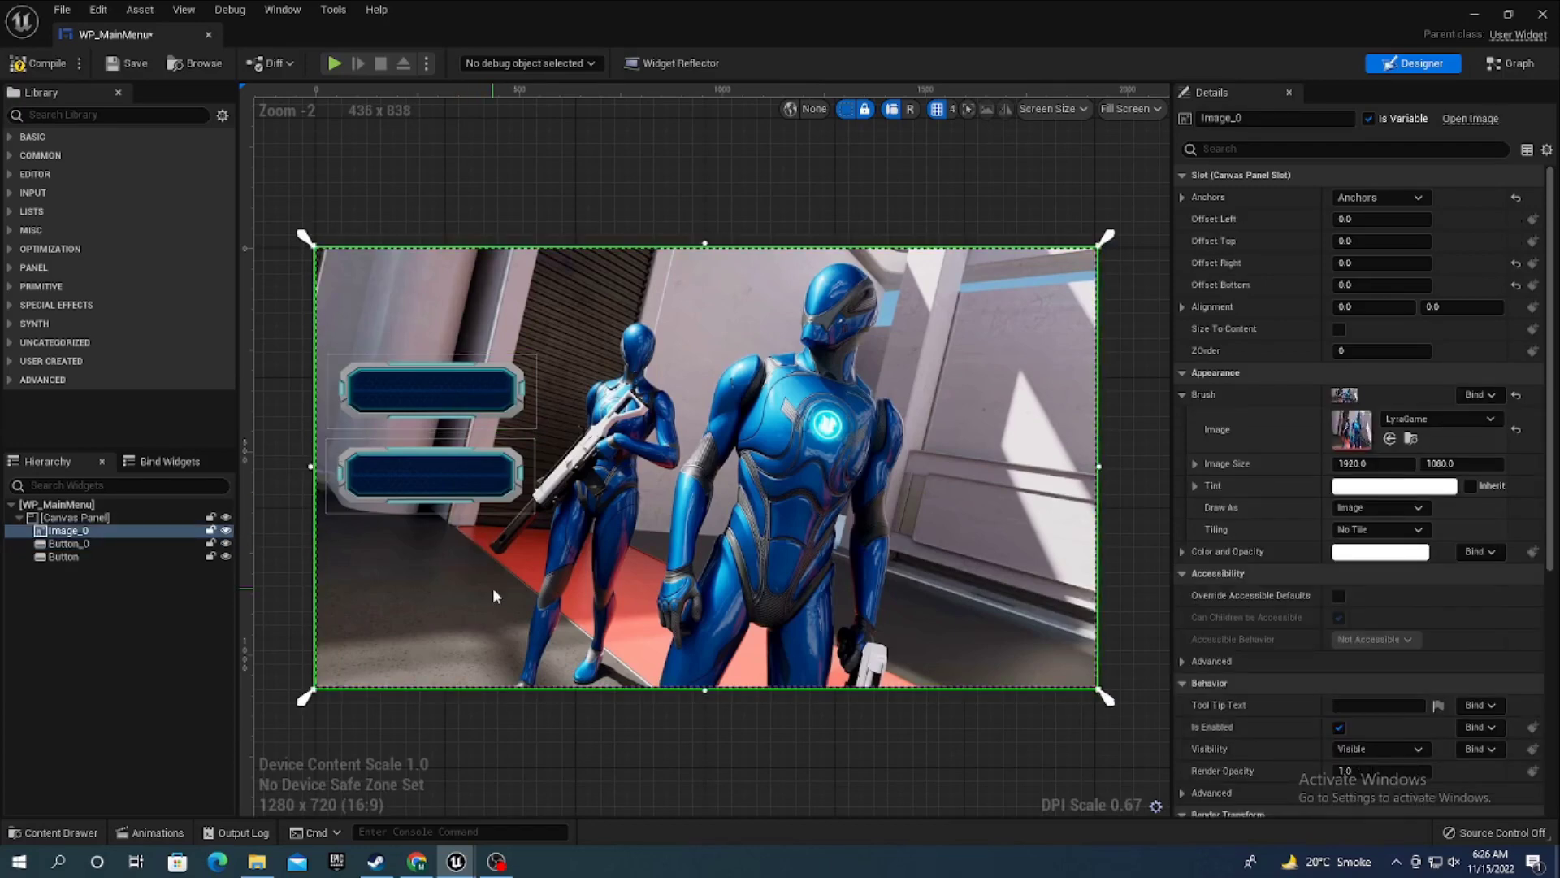
pyautogui.click(502, 392)
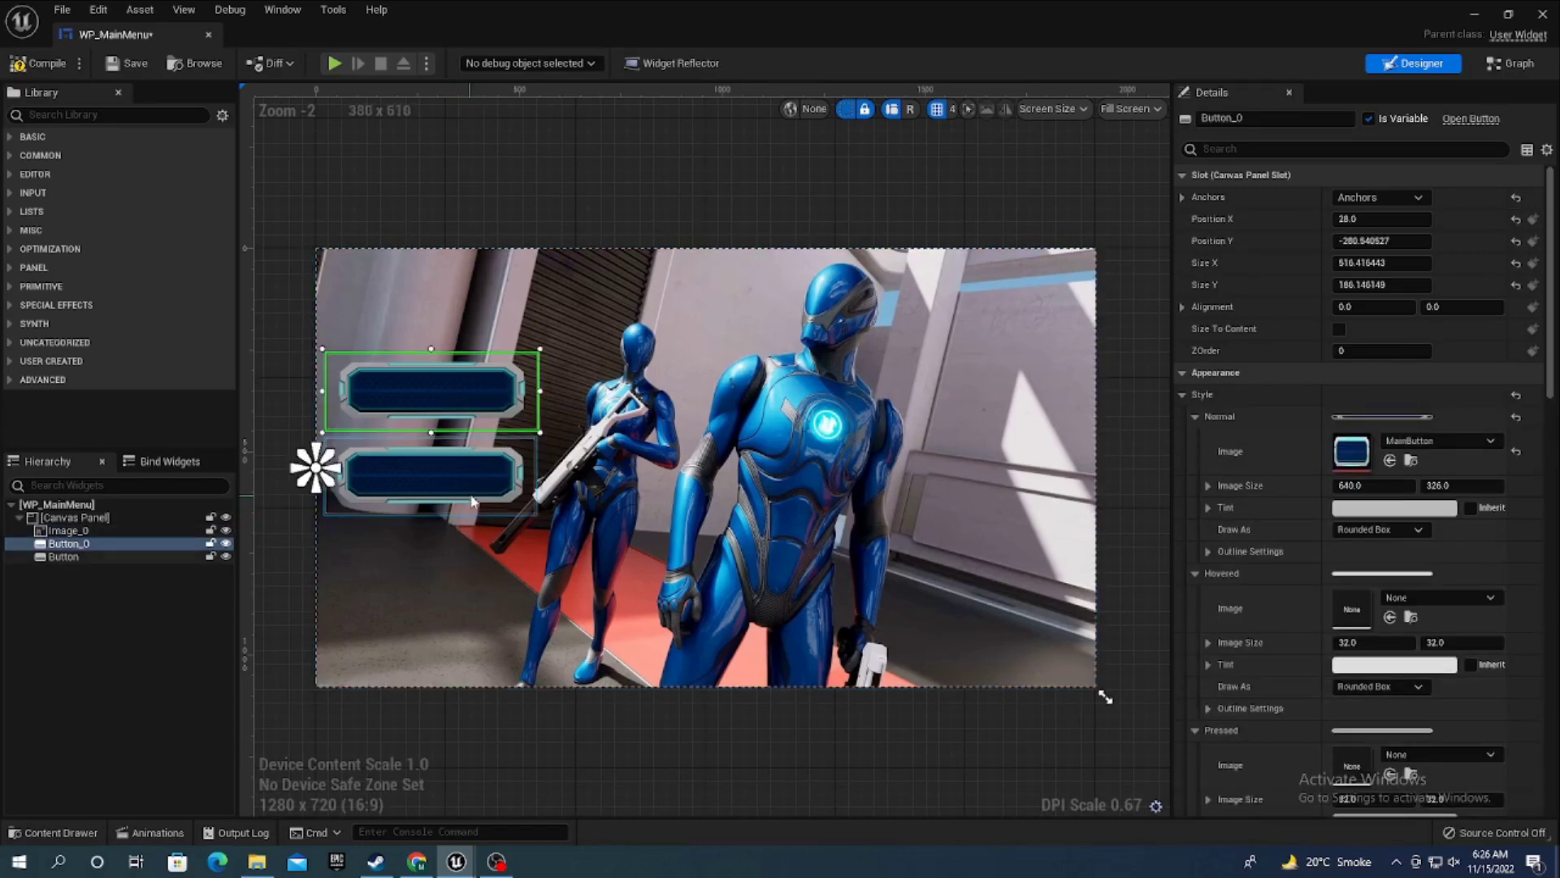
pyautogui.click(474, 497)
pyautogui.click(487, 364)
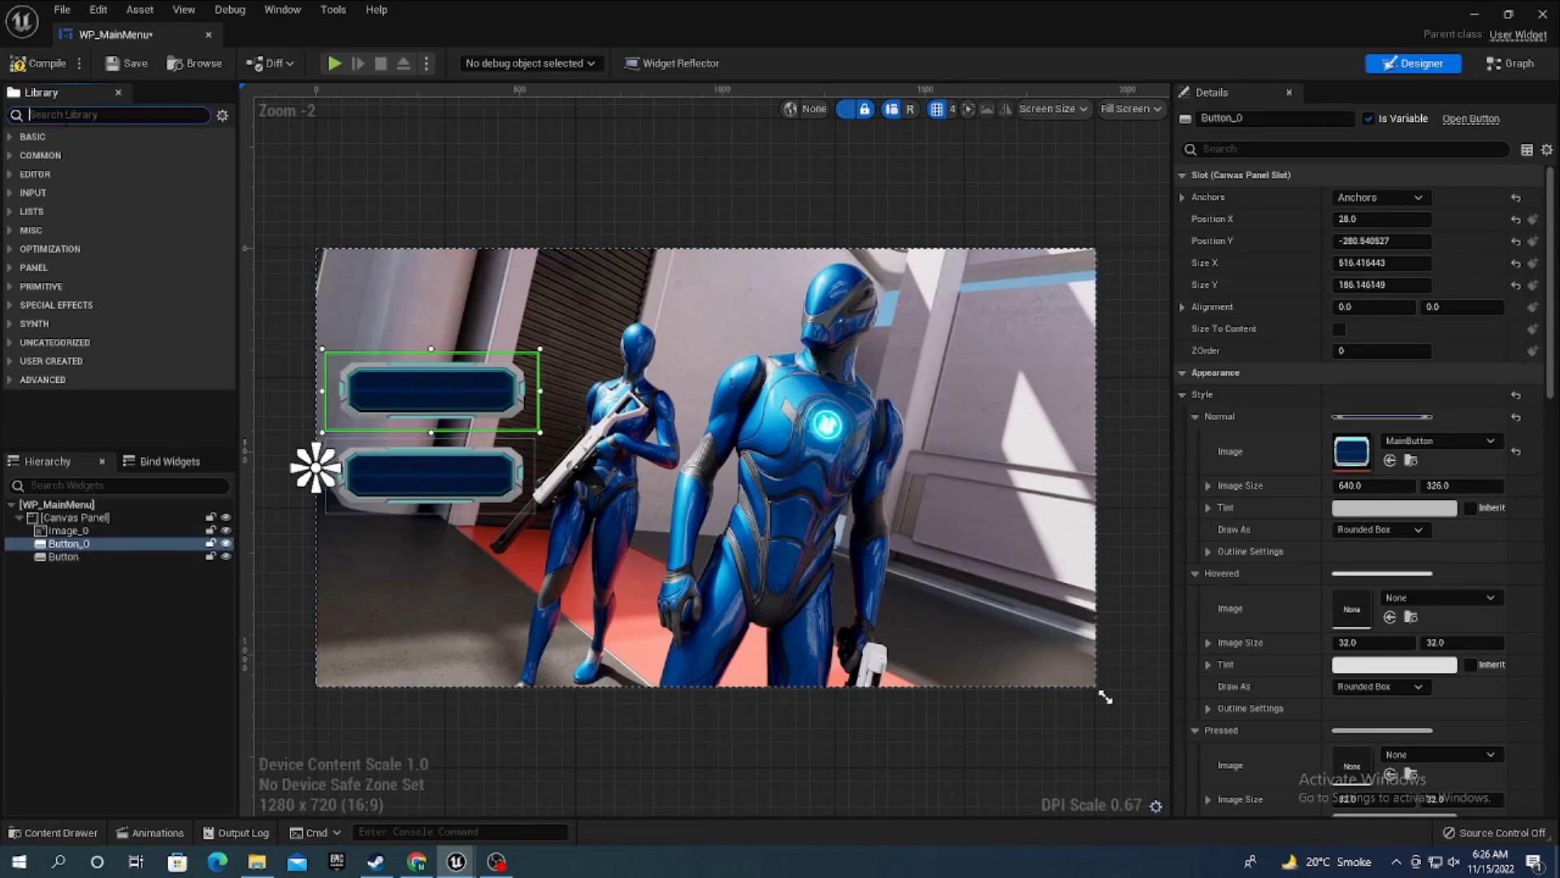
# - Drag a Text block from the Library into each of the two menu buttons
pyautogui.write('text')
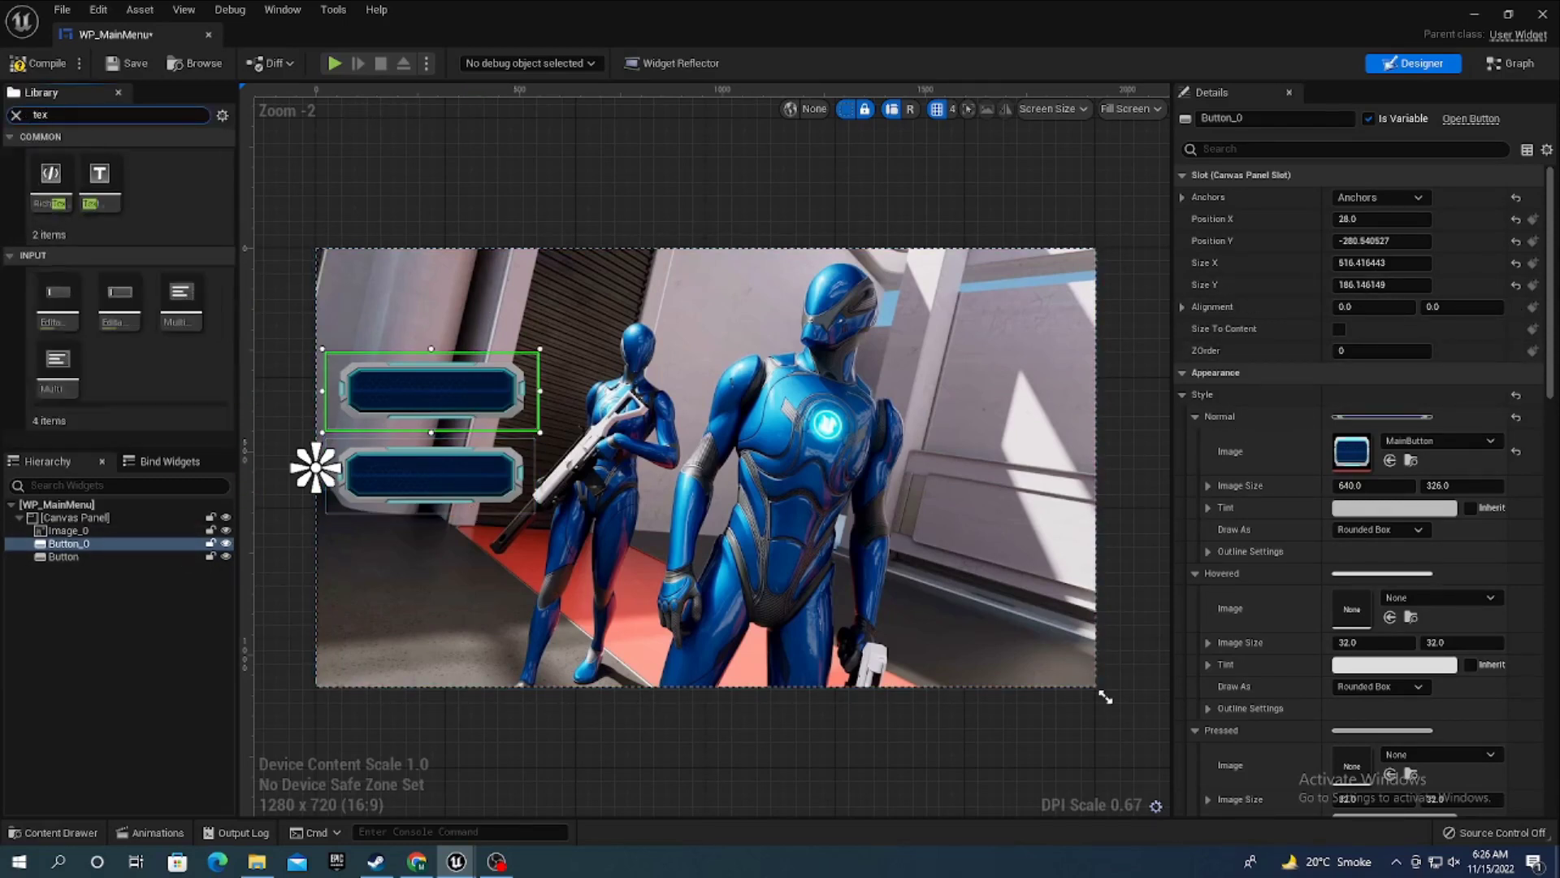
pyautogui.moveTo(99, 179); pyautogui.dragTo(399, 382)
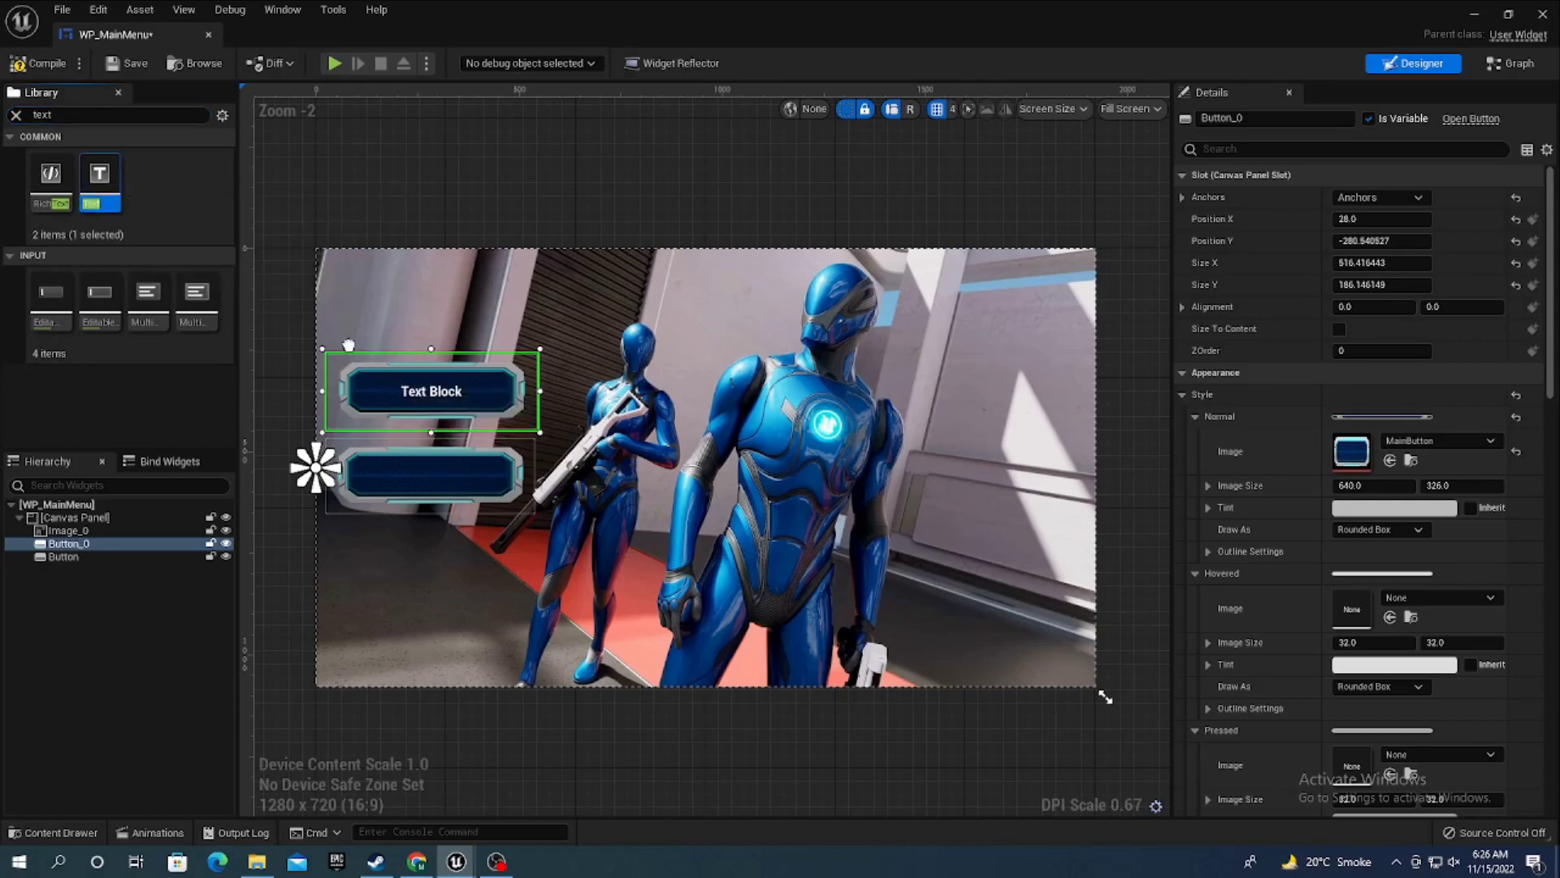
pyautogui.moveTo(99, 179); pyautogui.dragTo(392, 463)
# - Change the top button's label to START and colour it bright green
pyautogui.click(431, 392)
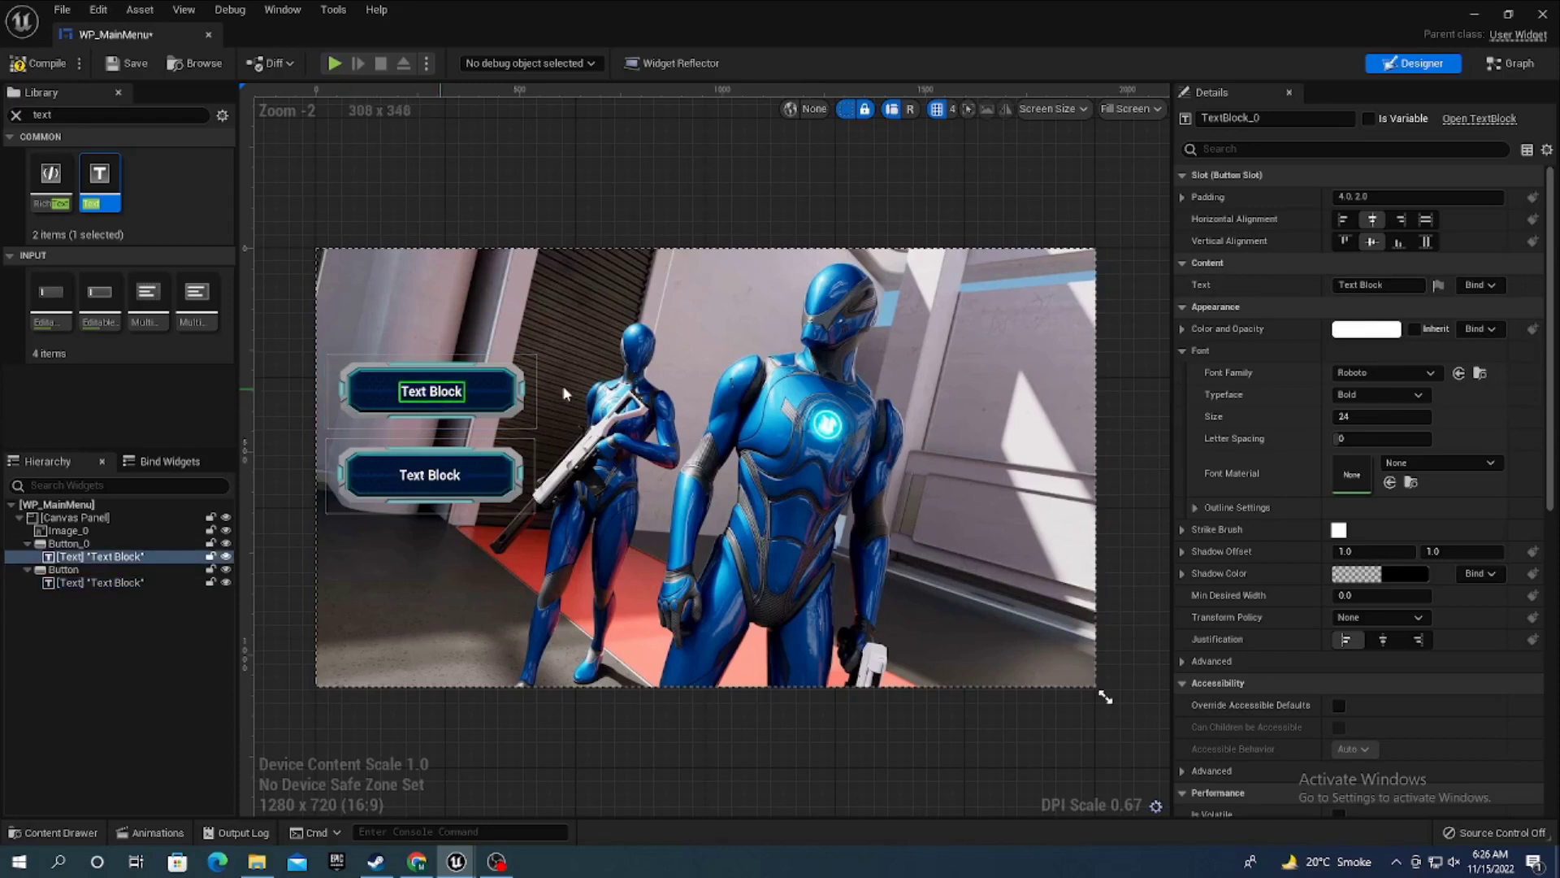
pyautogui.doubleClick(431, 391)
pyautogui.write('START')
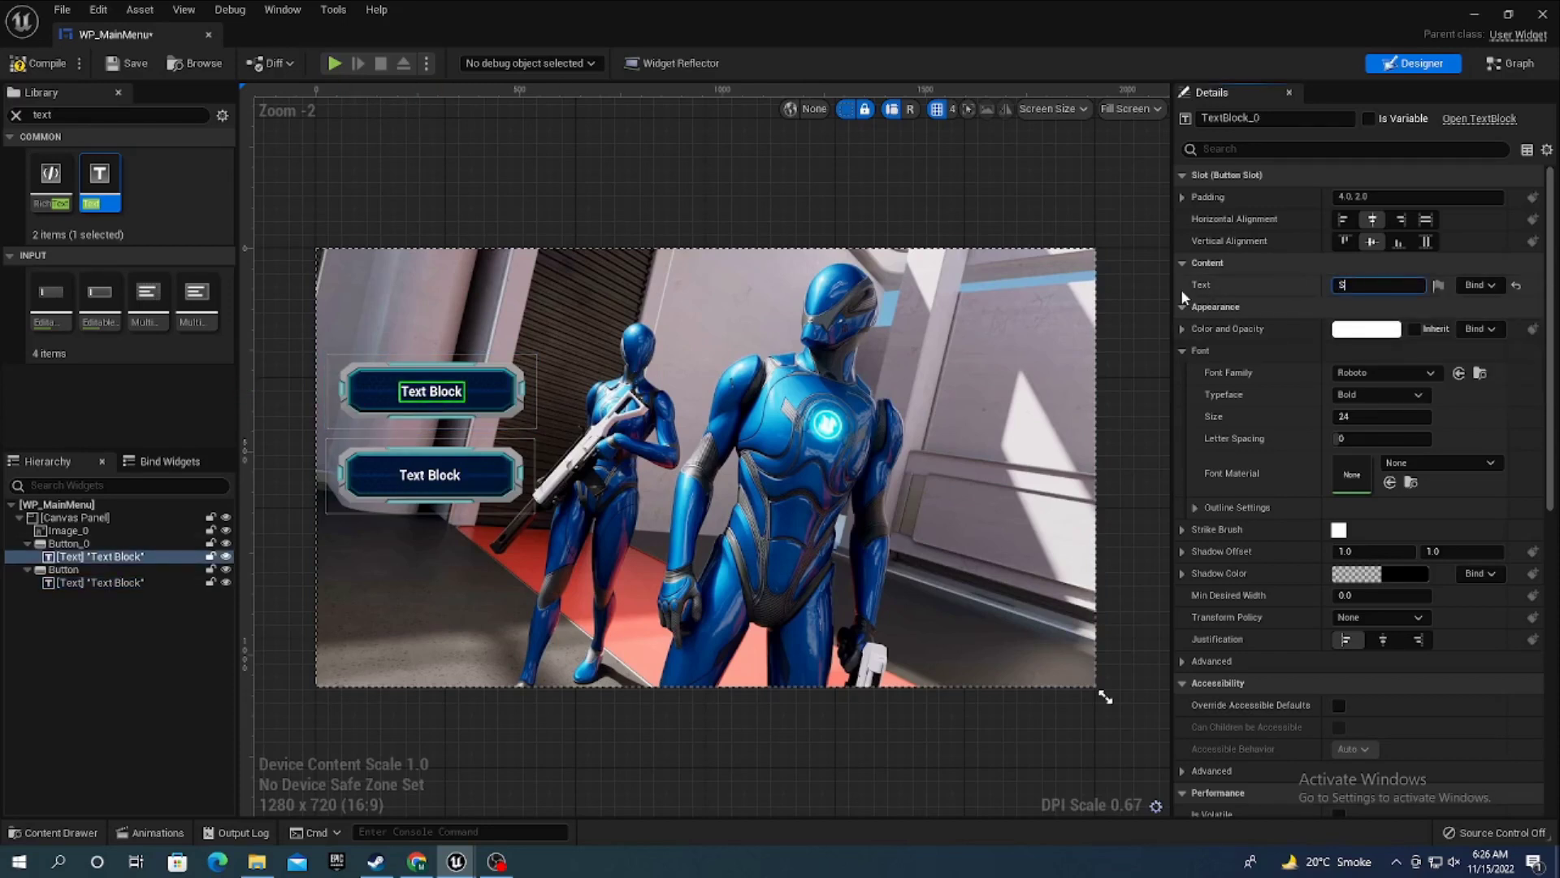
pyautogui.hotkey('shift', 'Return')
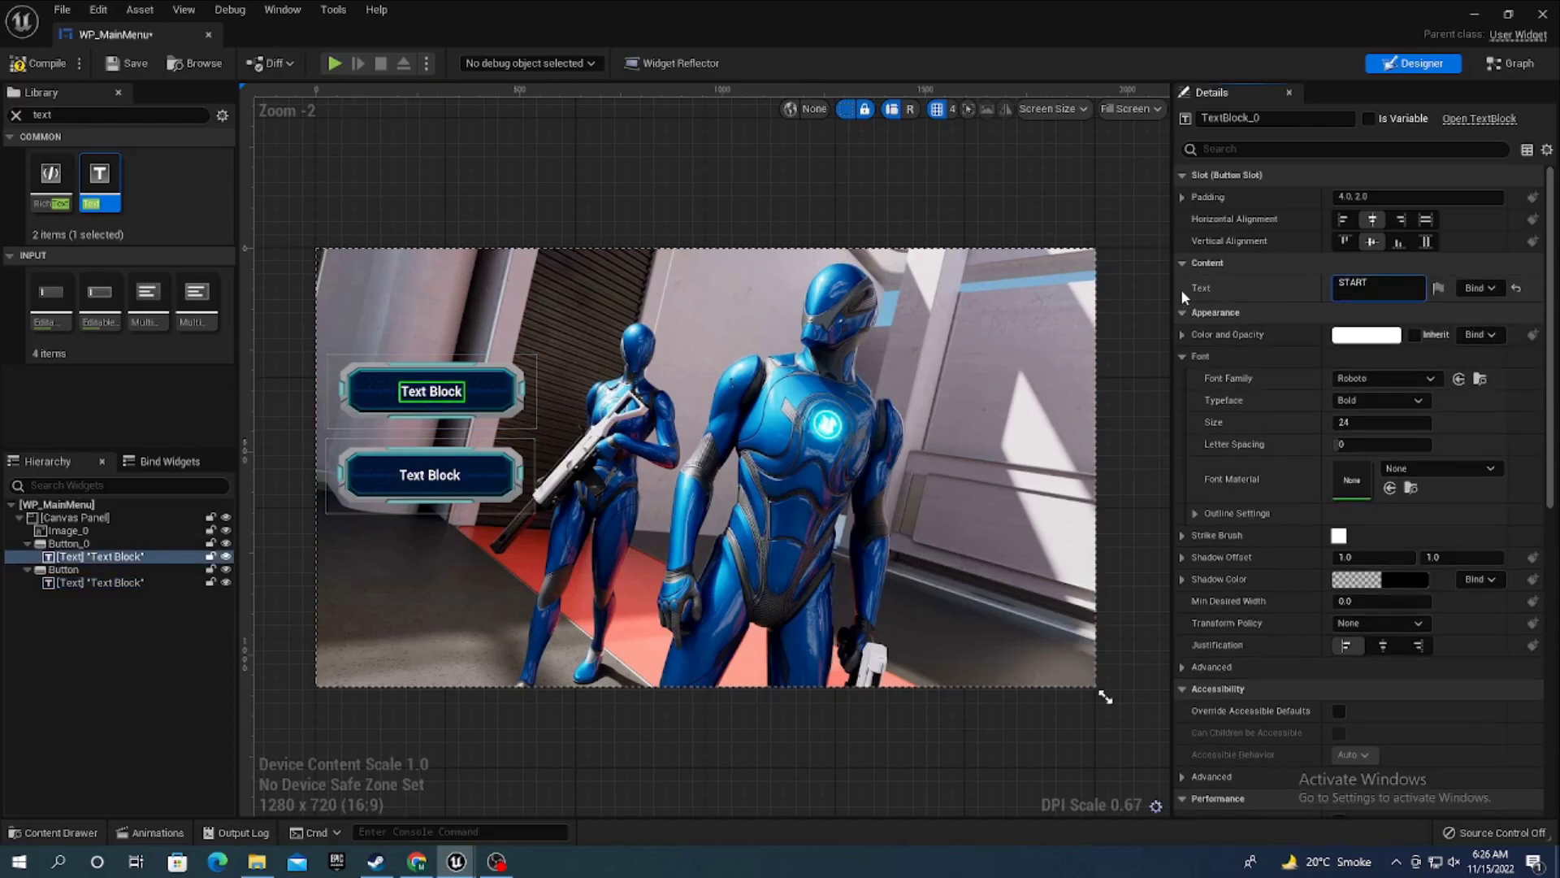
pyautogui.press('BackSpace')
pyautogui.press('Return')
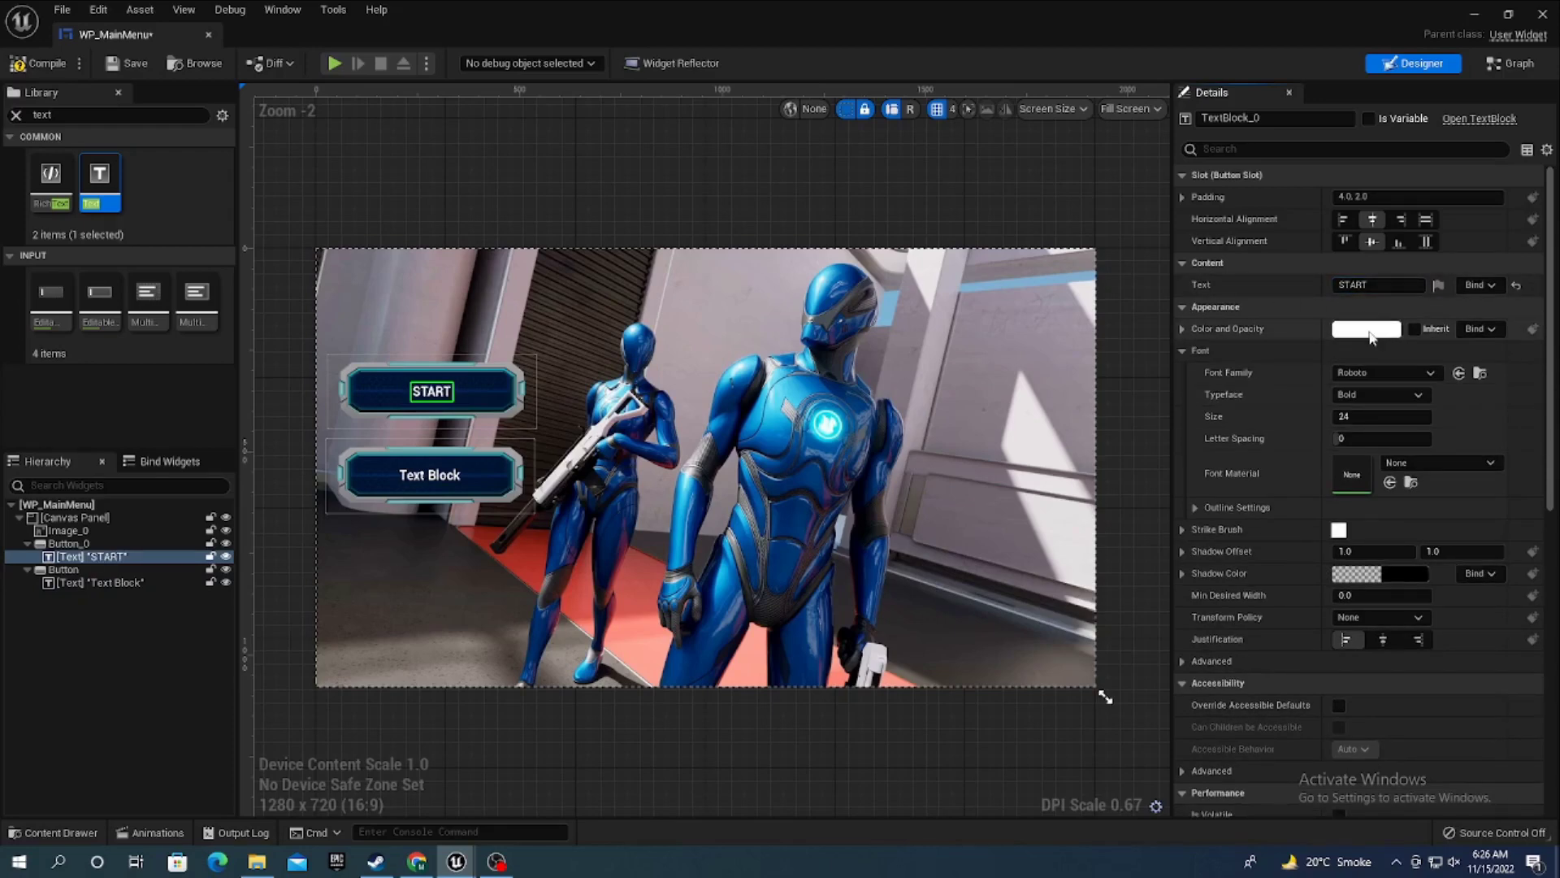
pyautogui.click(1368, 329)
pyautogui.click(1073, 542)
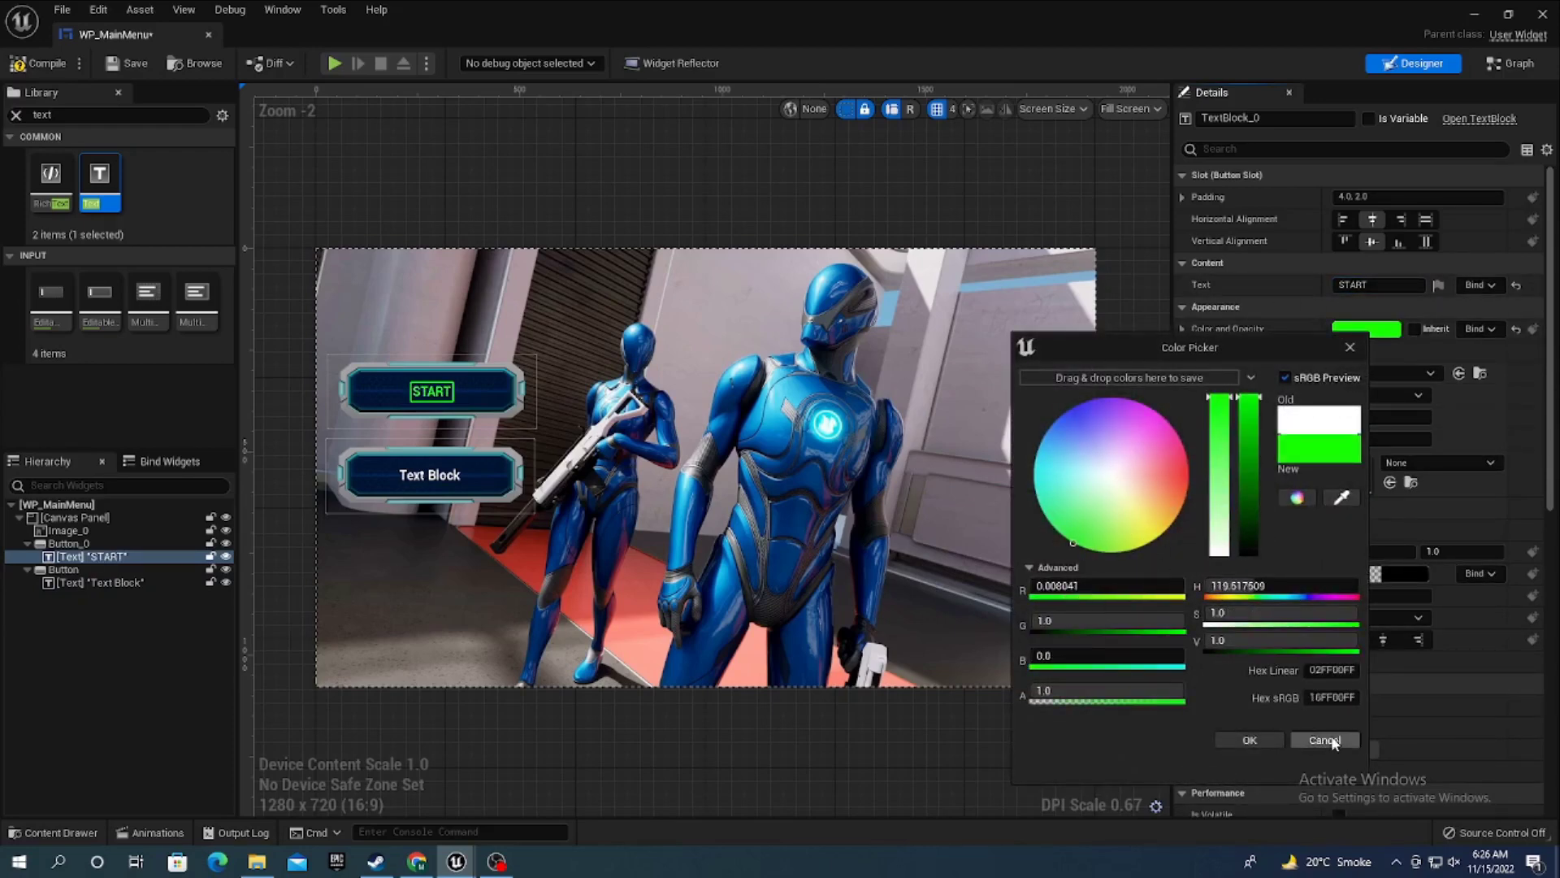
pyautogui.click(1251, 740)
# - Change the lower button's text to EXIT and make it the same bright green as START
pyautogui.click(442, 476)
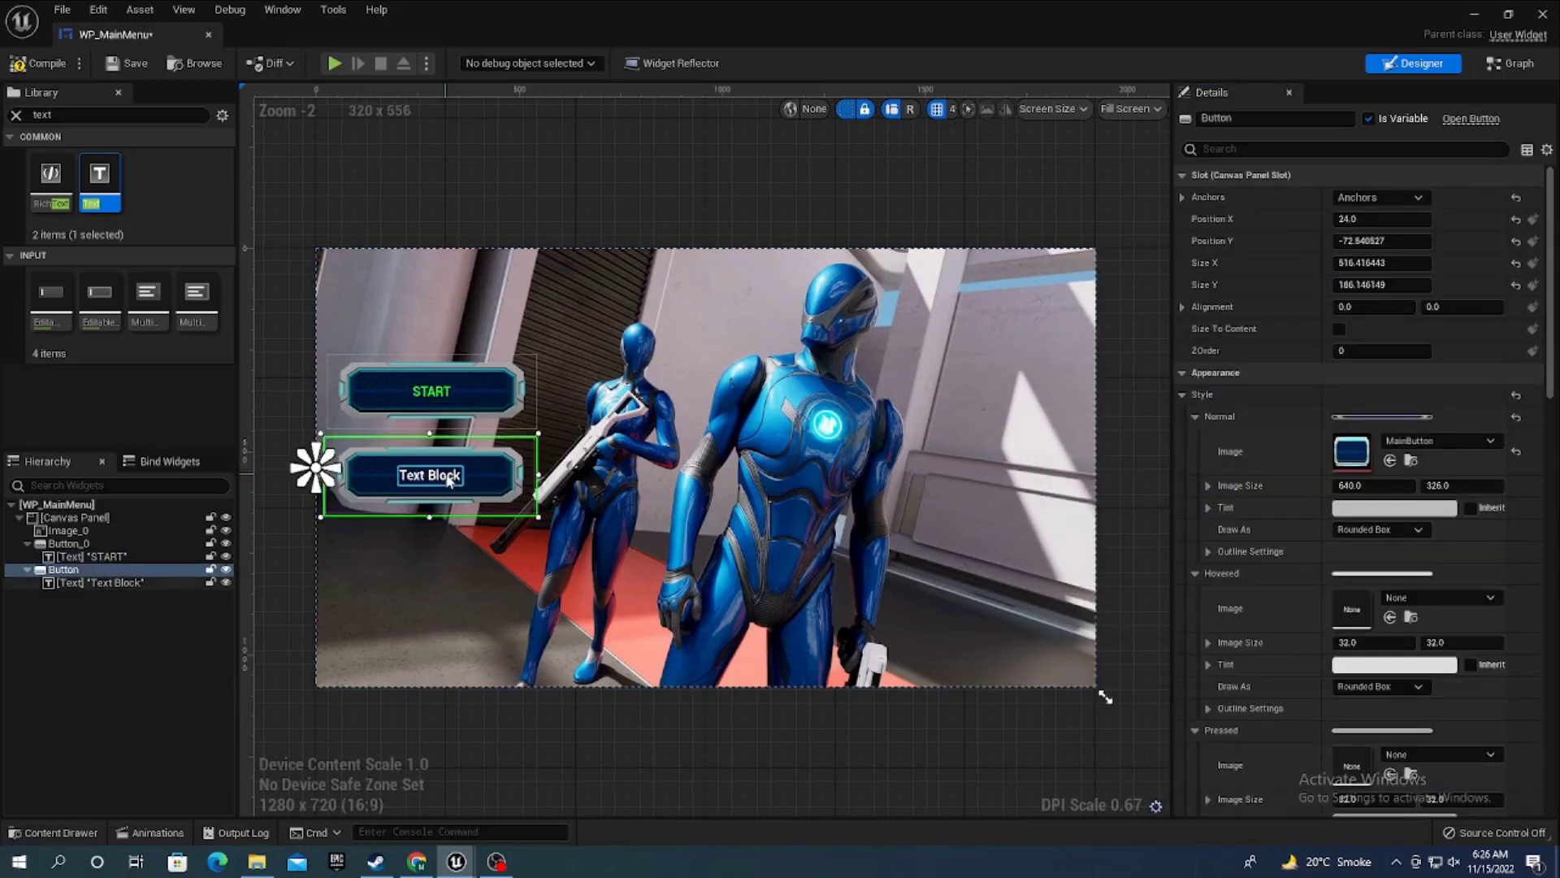
pyautogui.write('E')
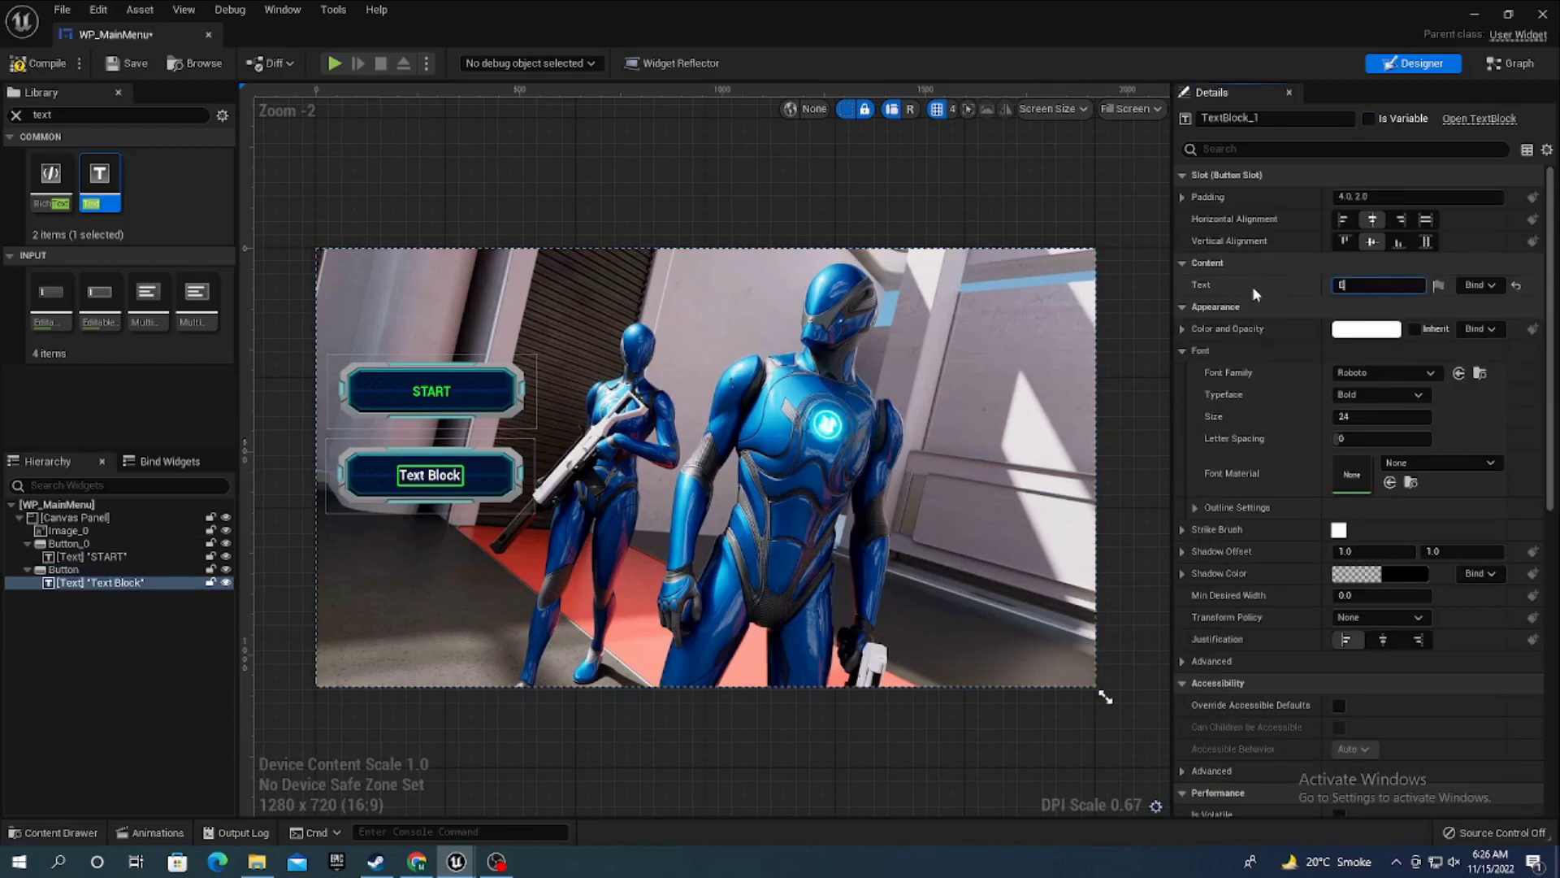
pyautogui.write('XI')
pyautogui.write('T')
pyautogui.press('Return')
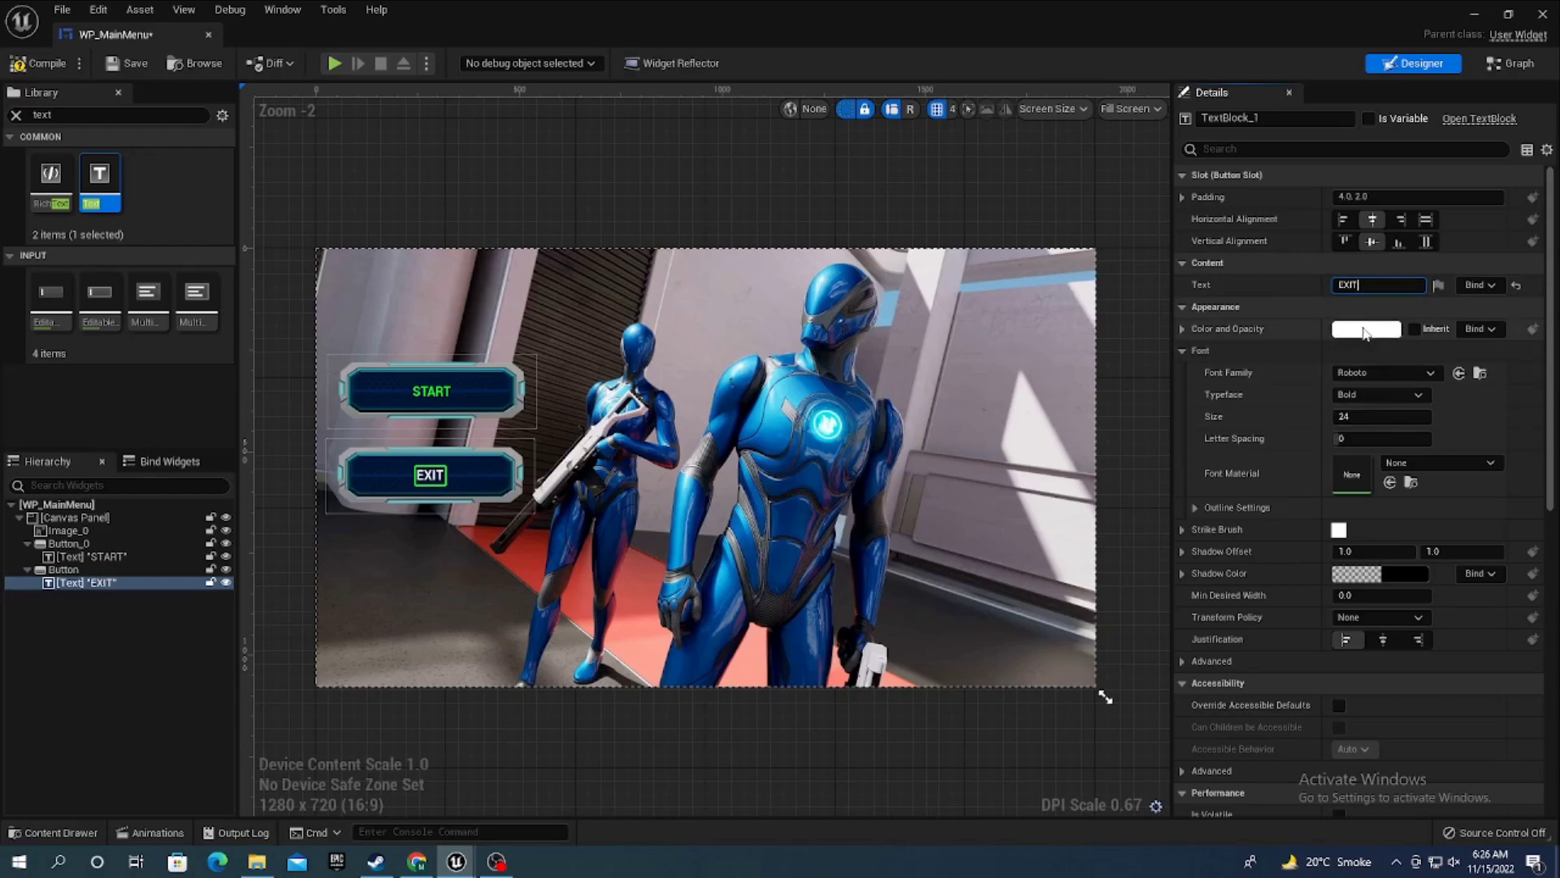
pyautogui.click(1366, 328)
pyautogui.moveTo(1113, 478); pyautogui.dragTo(1074, 542)
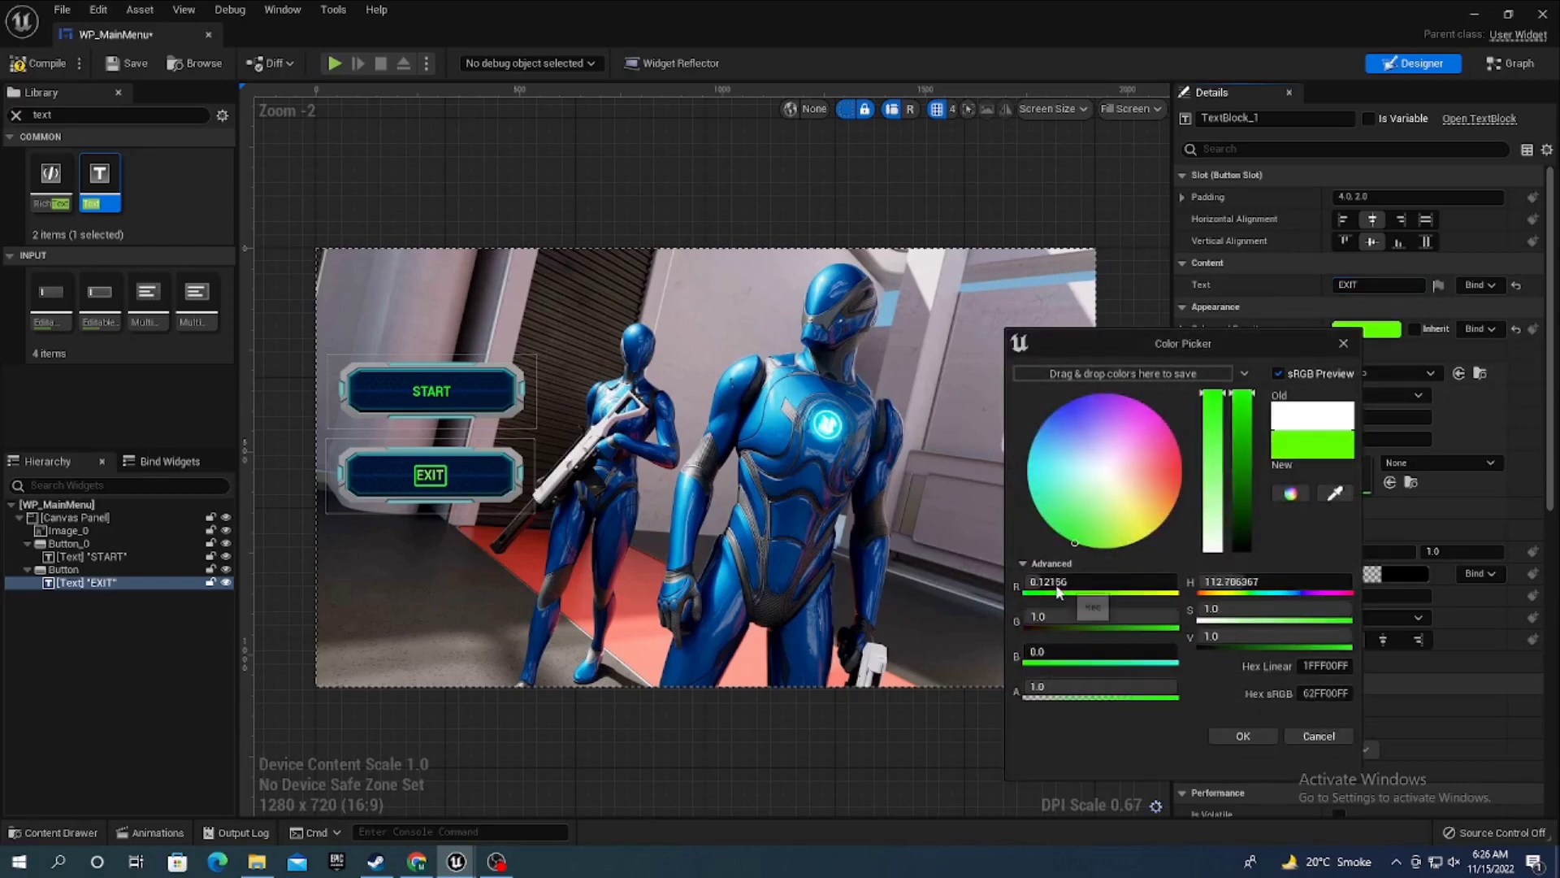
pyautogui.click(1252, 743)
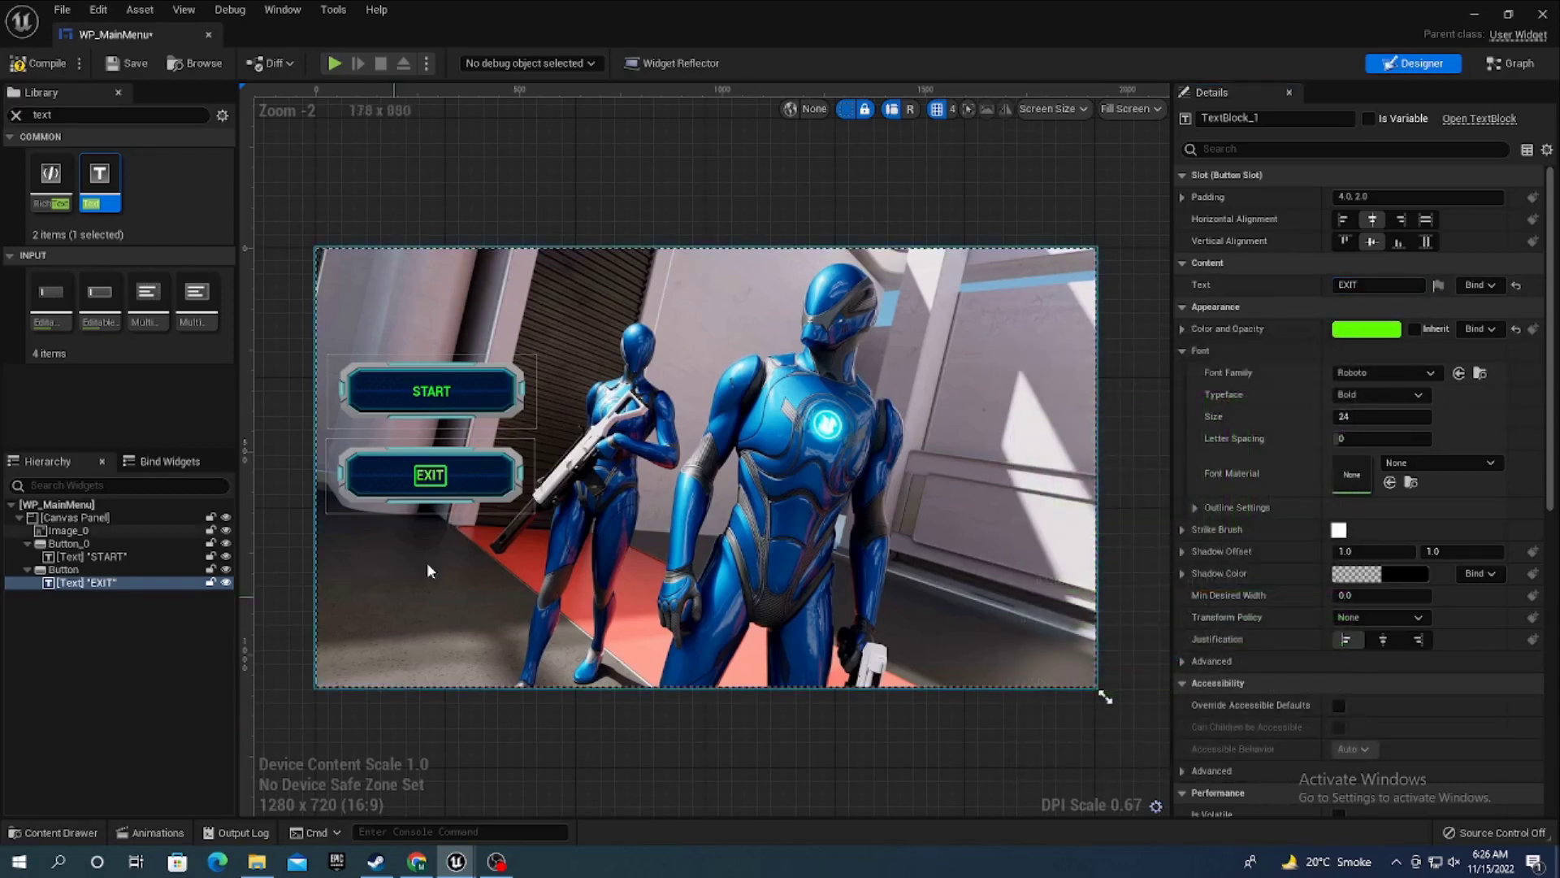
pyautogui.click(493, 415)
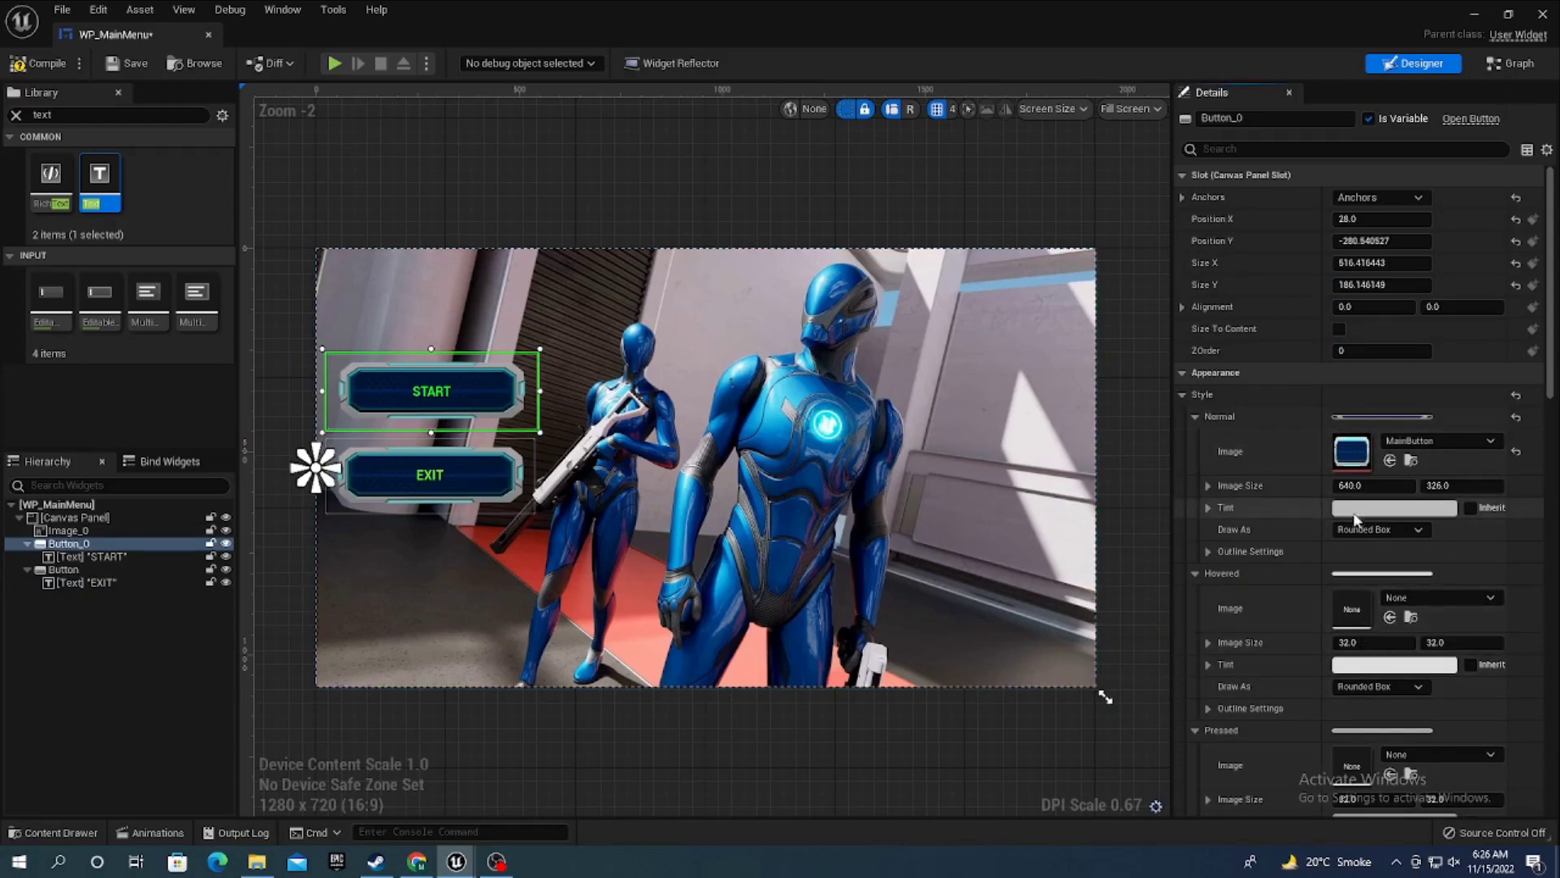
# - Assign the MainButton image to the START button's Hovered and Pressed states
pyautogui.click(1411, 460)
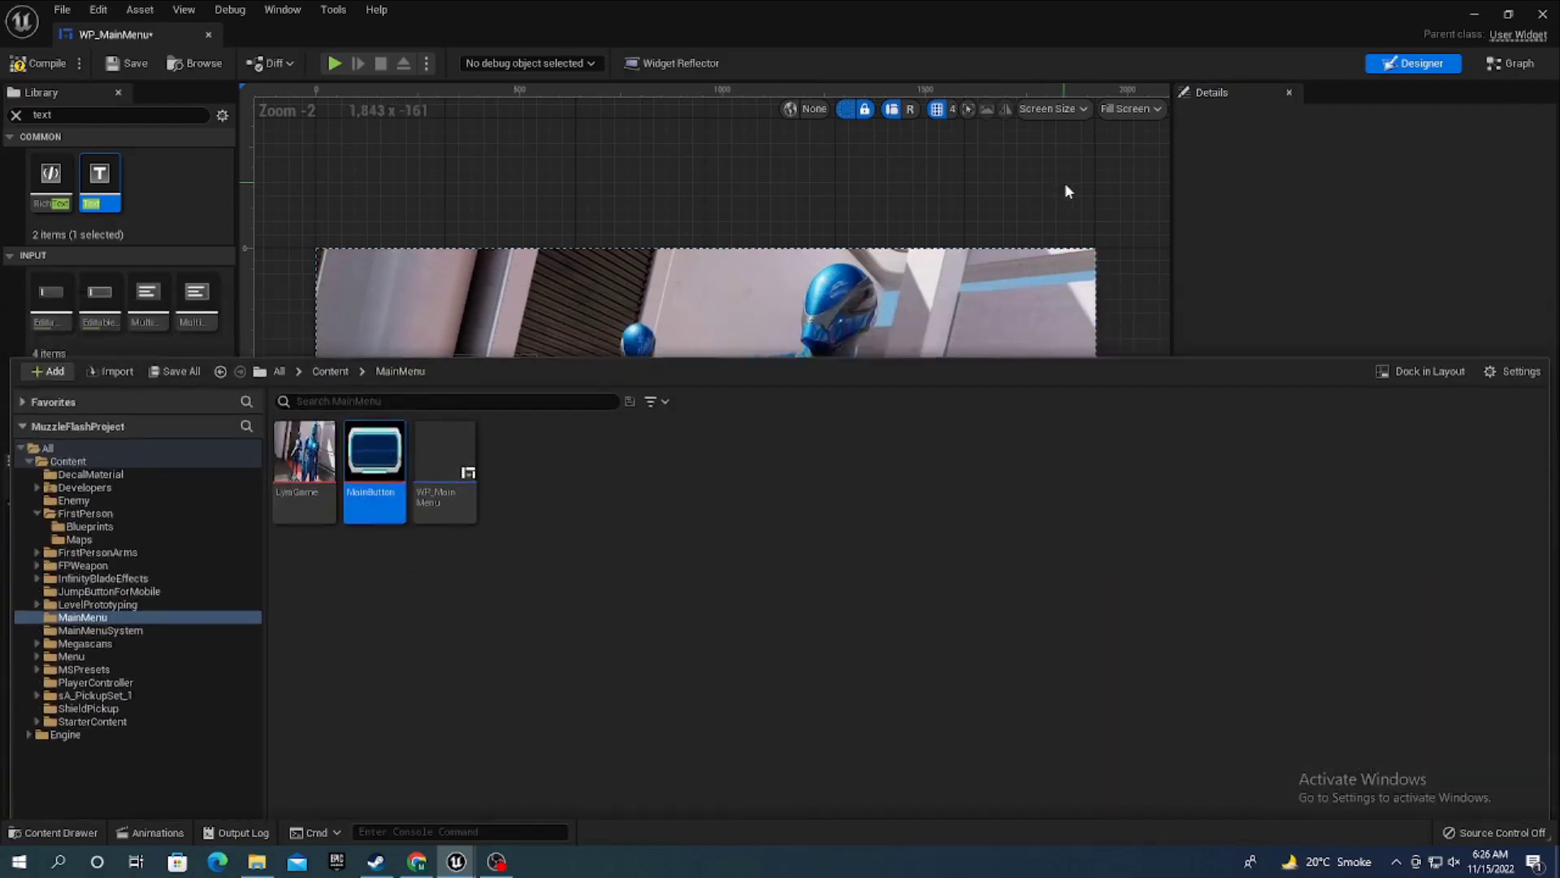
pyautogui.click(1067, 191)
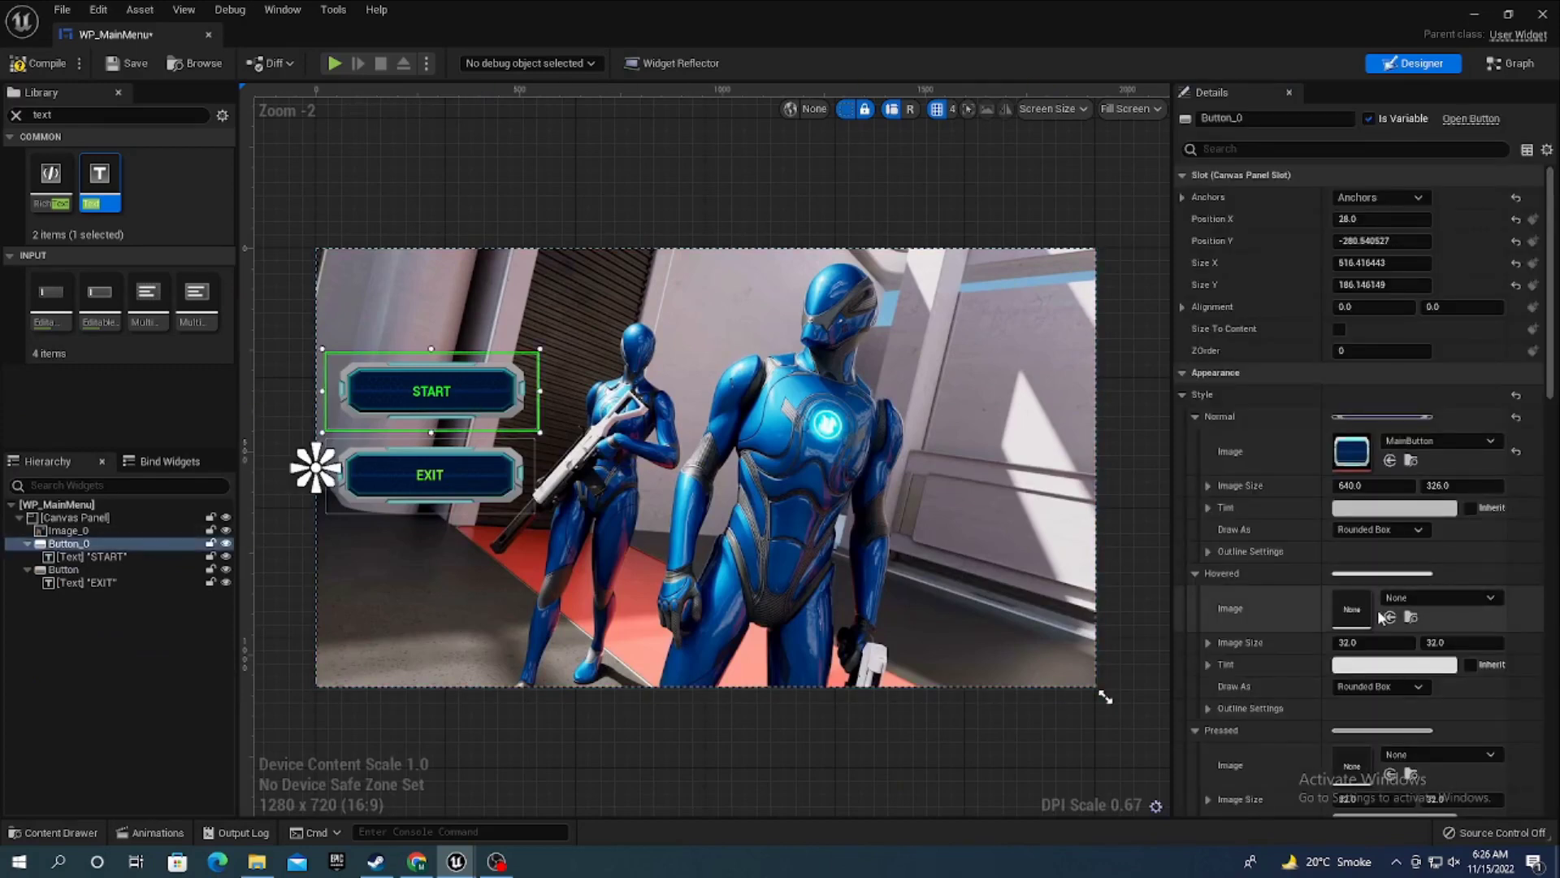
pyautogui.click(1390, 617)
pyautogui.click(1389, 774)
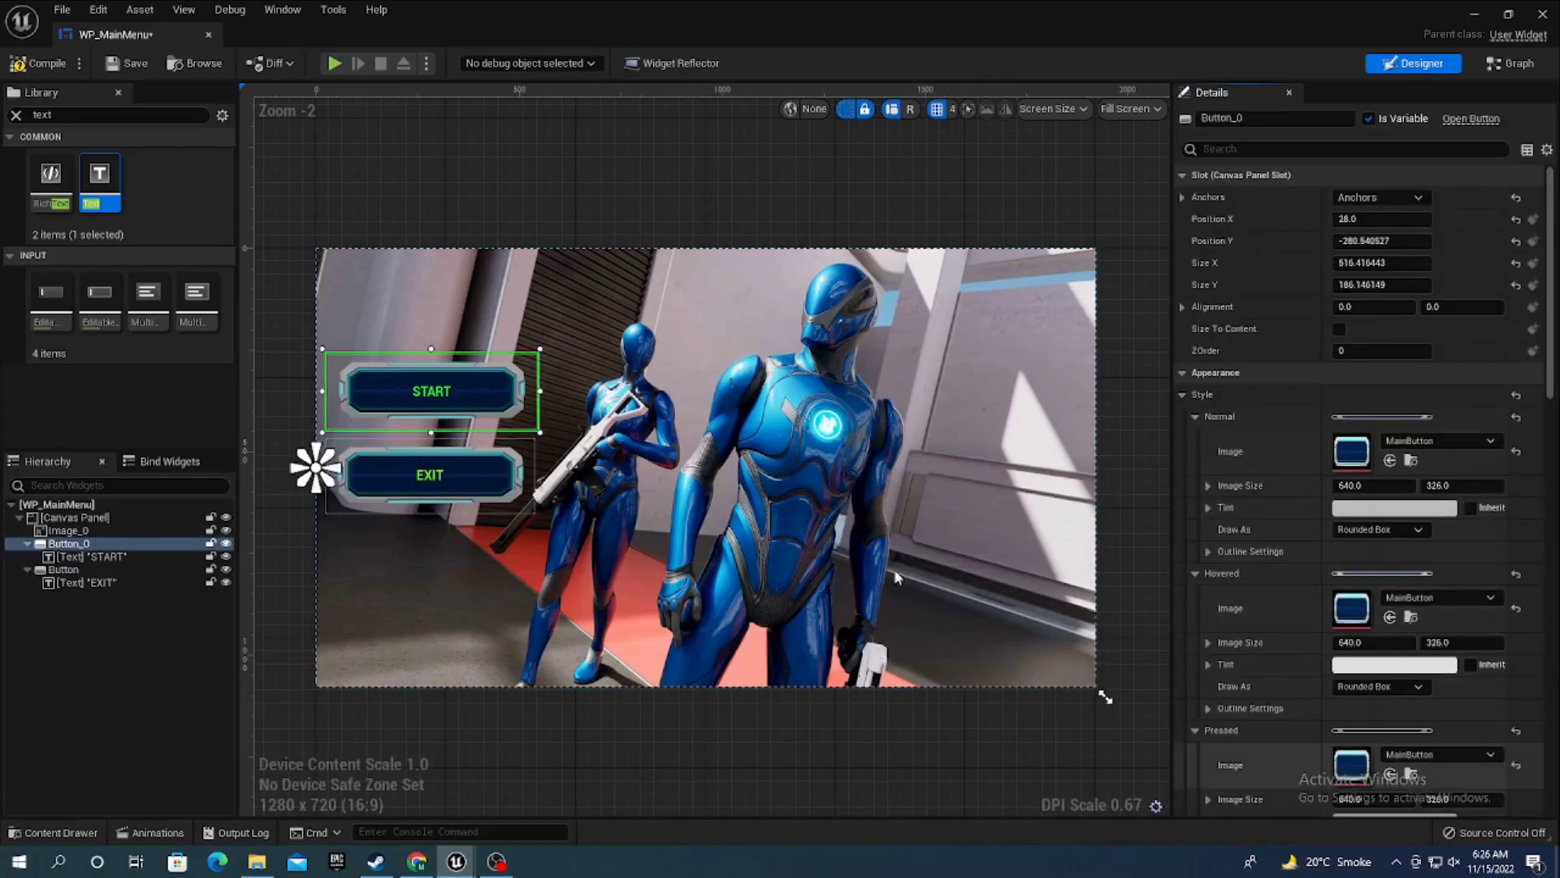
# - Assign MainButton to the EXIT button's Hovered and Pressed images as well
pyautogui.click(481, 493)
pyautogui.click(1390, 459)
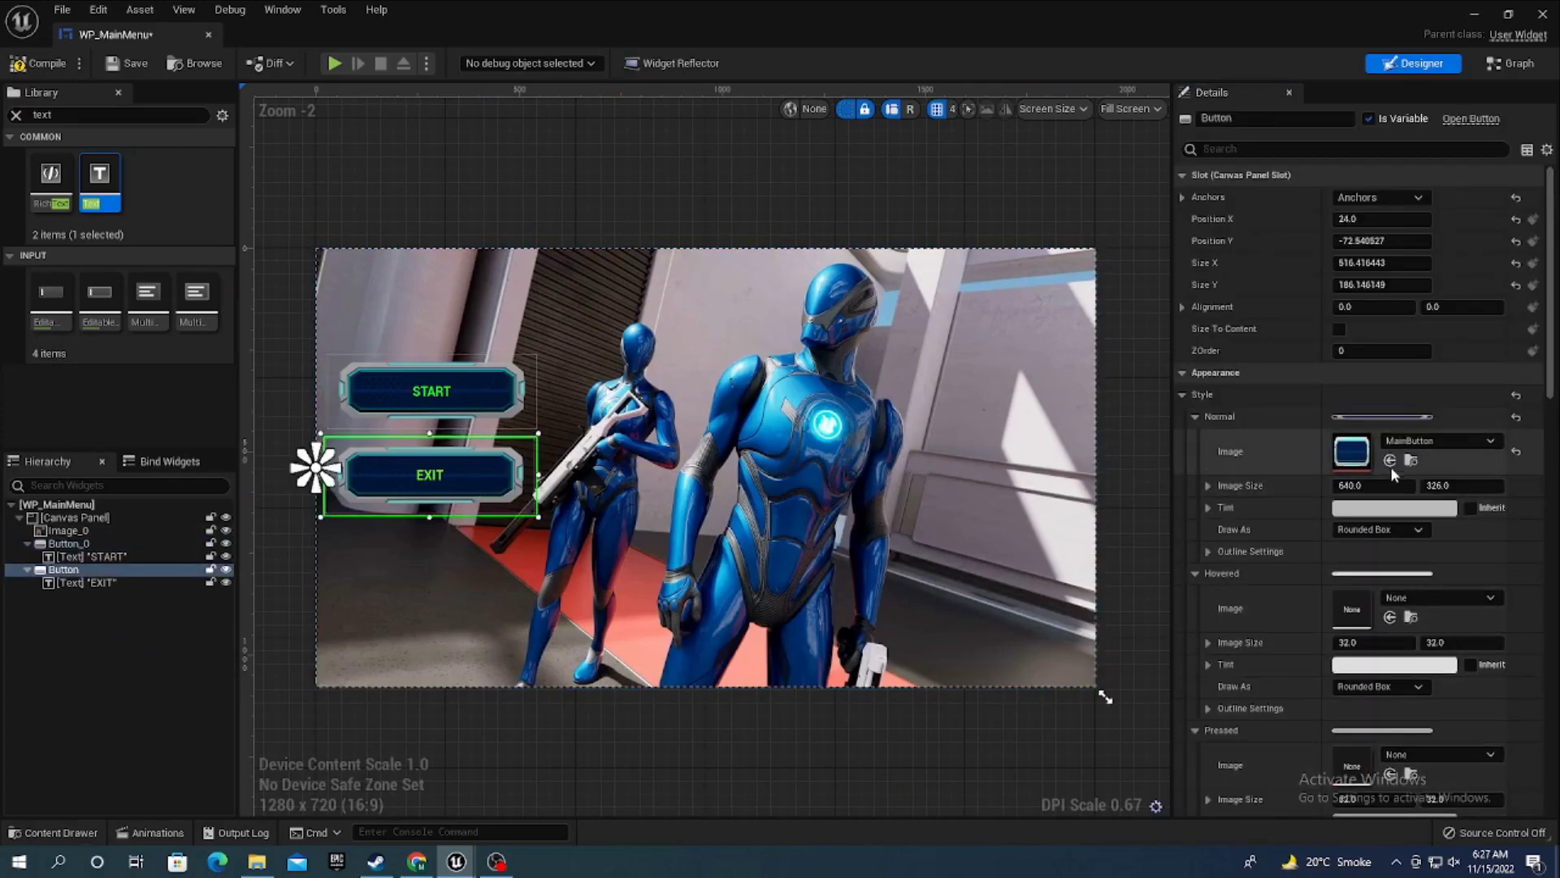
pyautogui.click(1390, 617)
pyautogui.click(1390, 774)
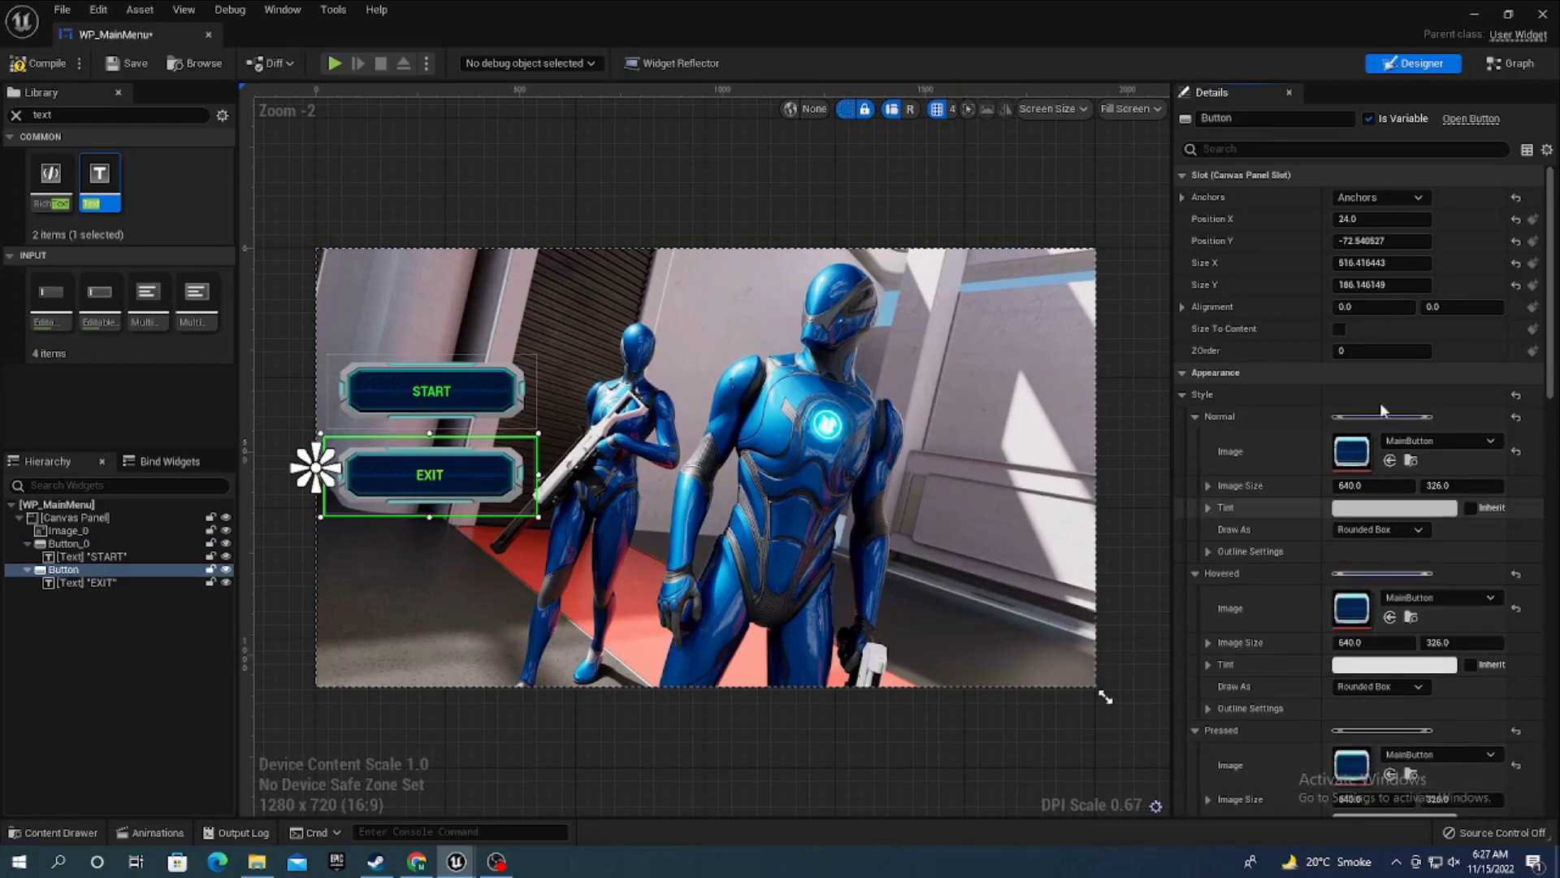
# - Change the EXIT label's colour to red
pyautogui.click(429, 478)
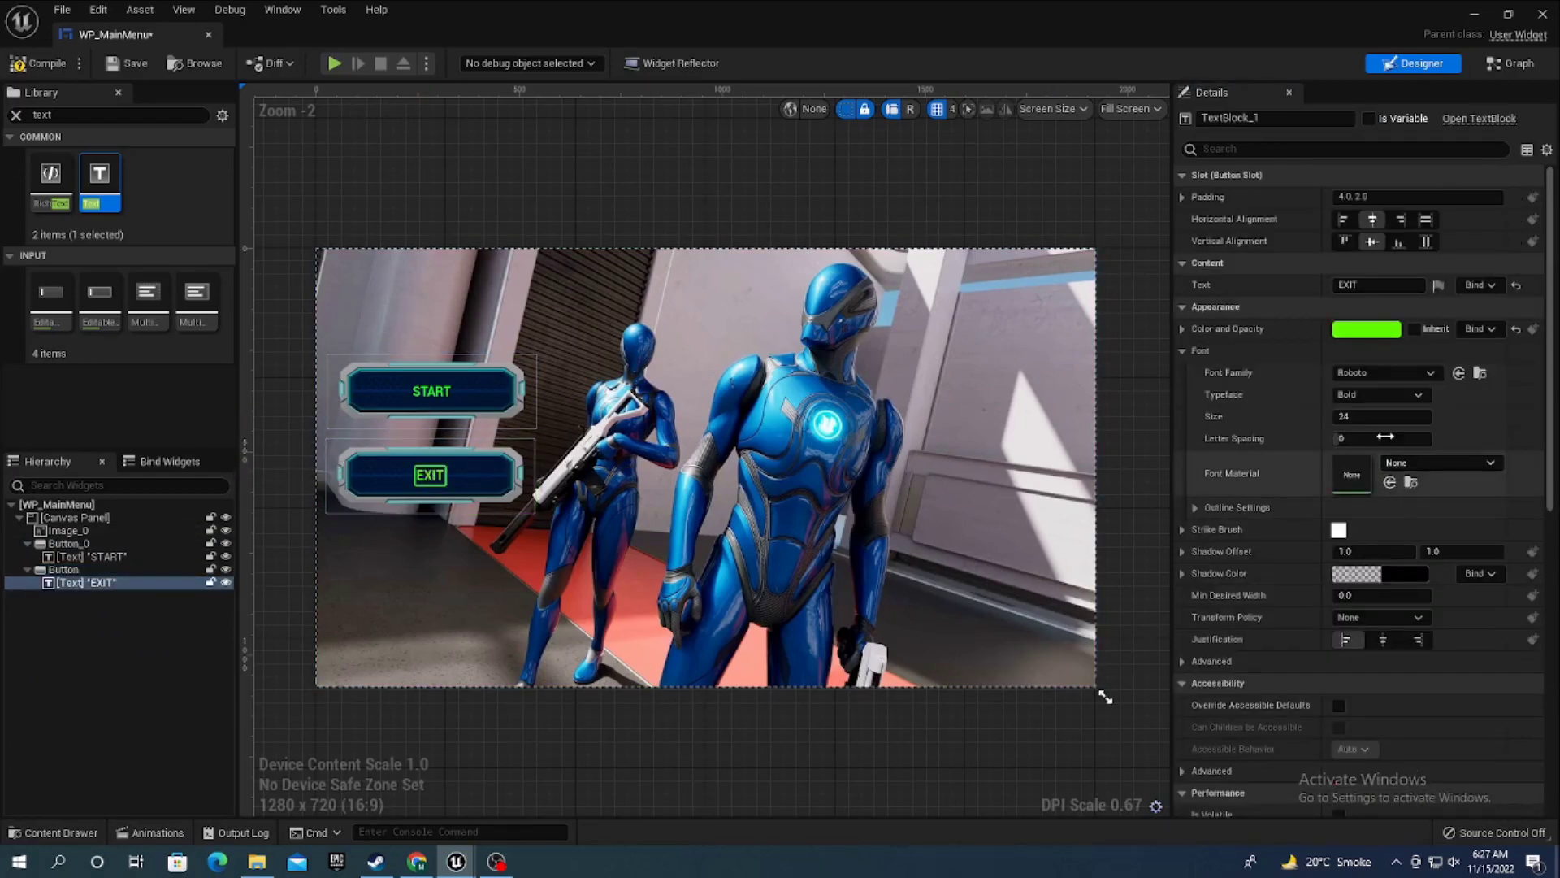
pyautogui.click(1367, 329)
pyautogui.click(1113, 517)
pyautogui.moveTo(1162, 490); pyautogui.dragTo(1237, 478)
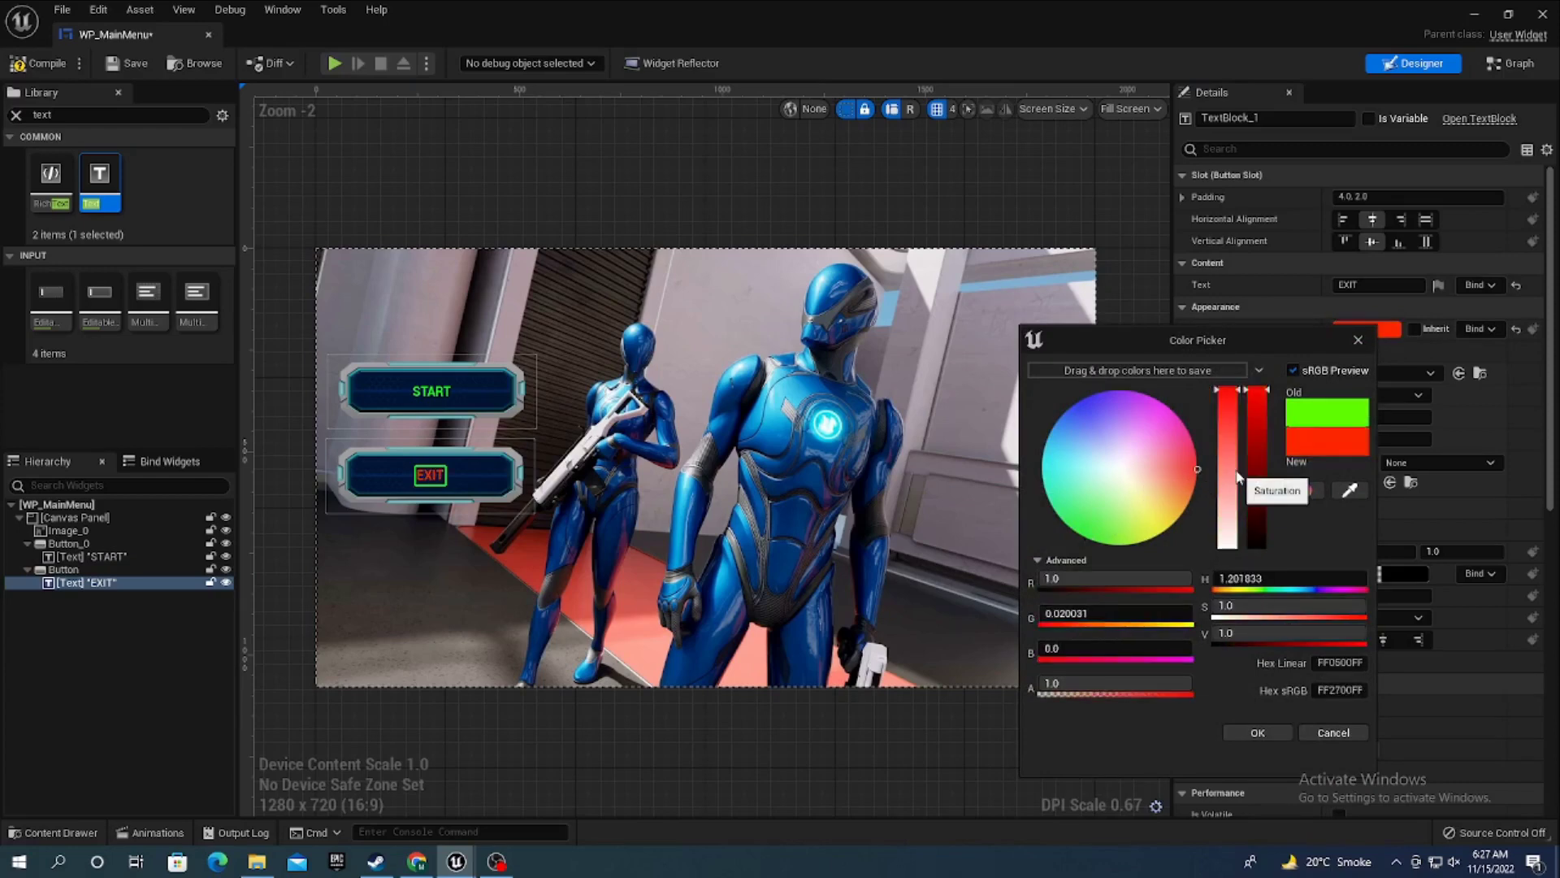
pyautogui.click(1256, 733)
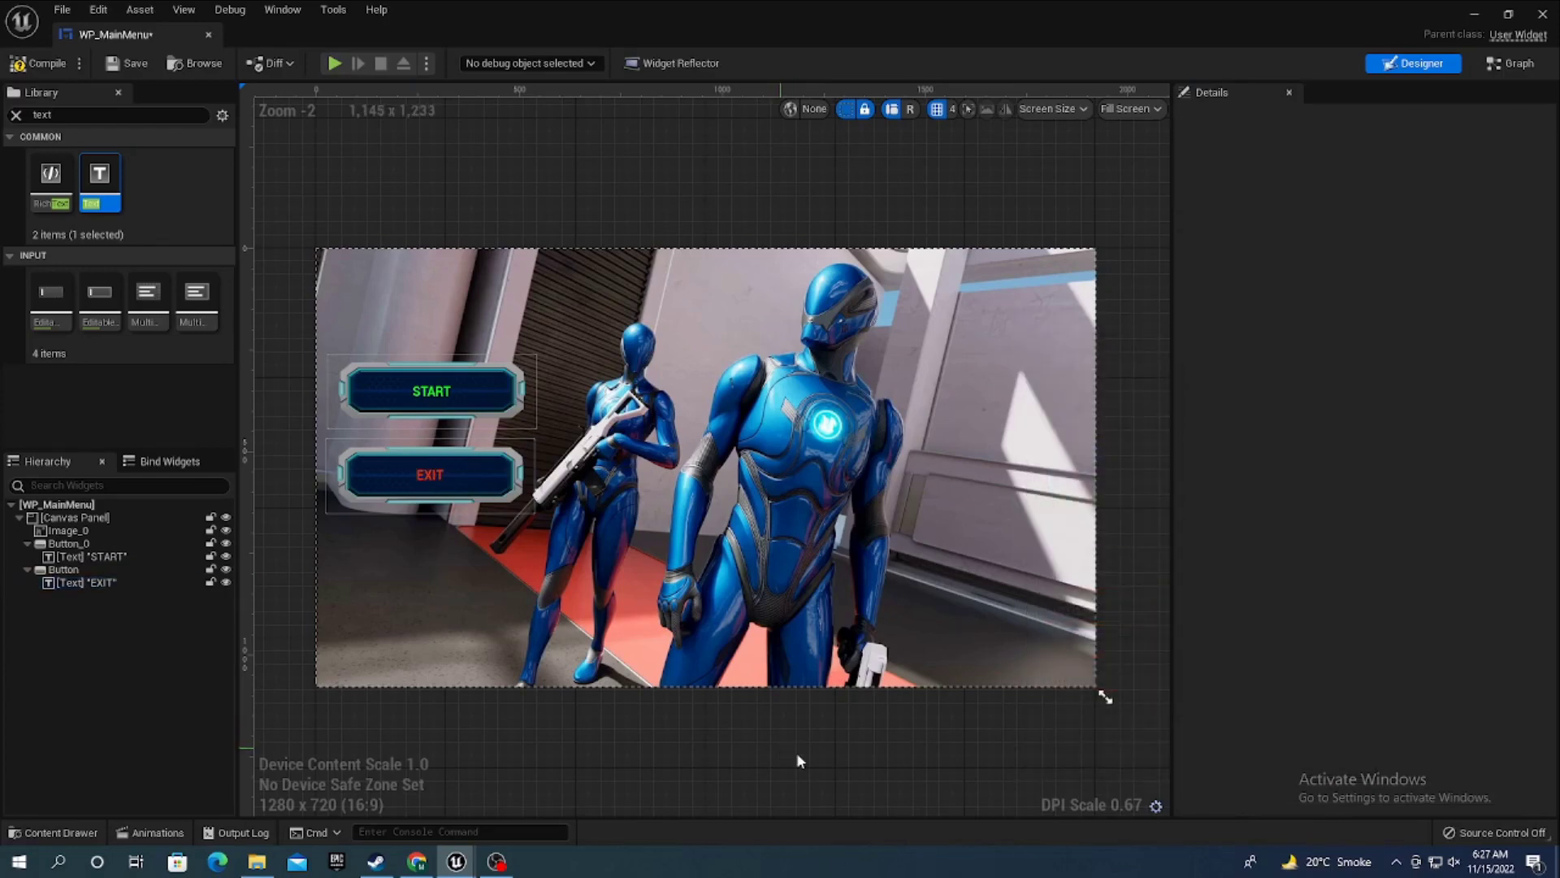
# - Set the START label's font size to 35, then select the EXIT label
pyautogui.click(437, 394)
pyautogui.click(437, 393)
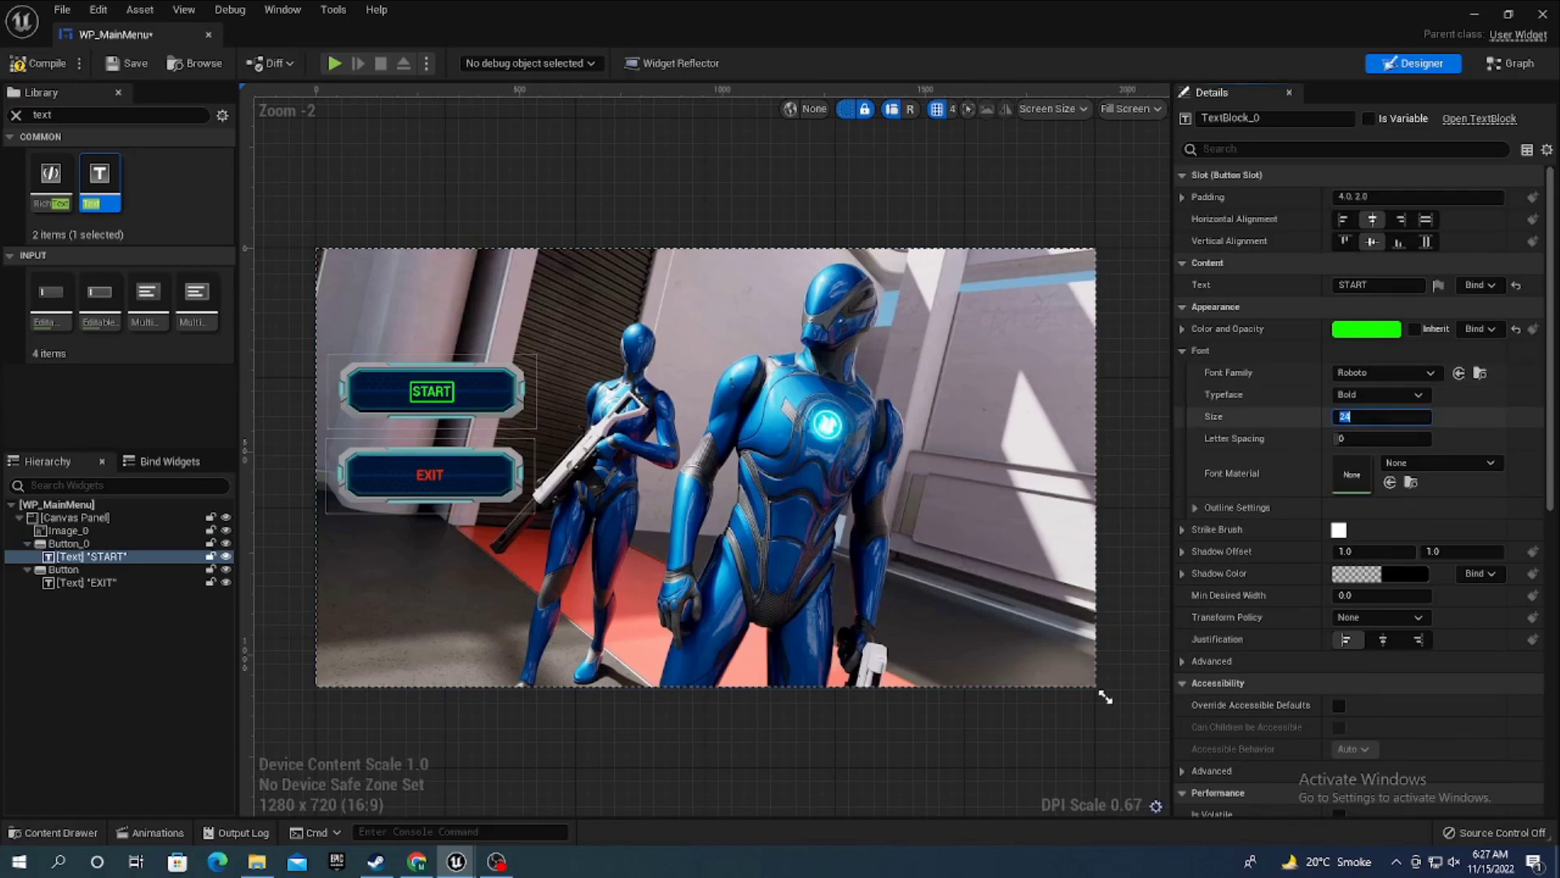
pyautogui.write('30')
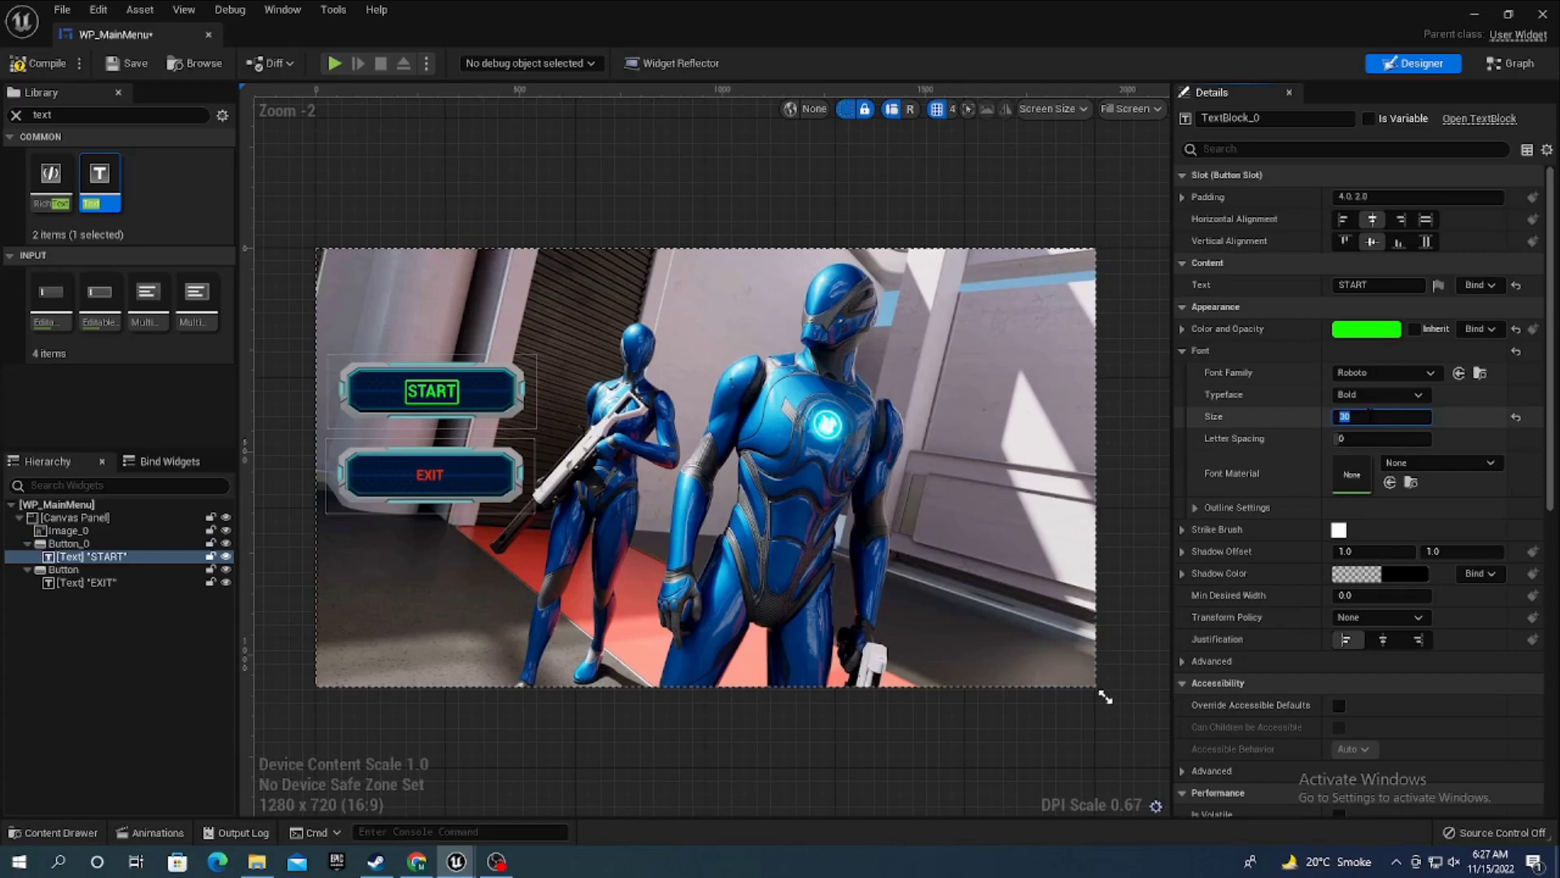
pyautogui.press('Return')
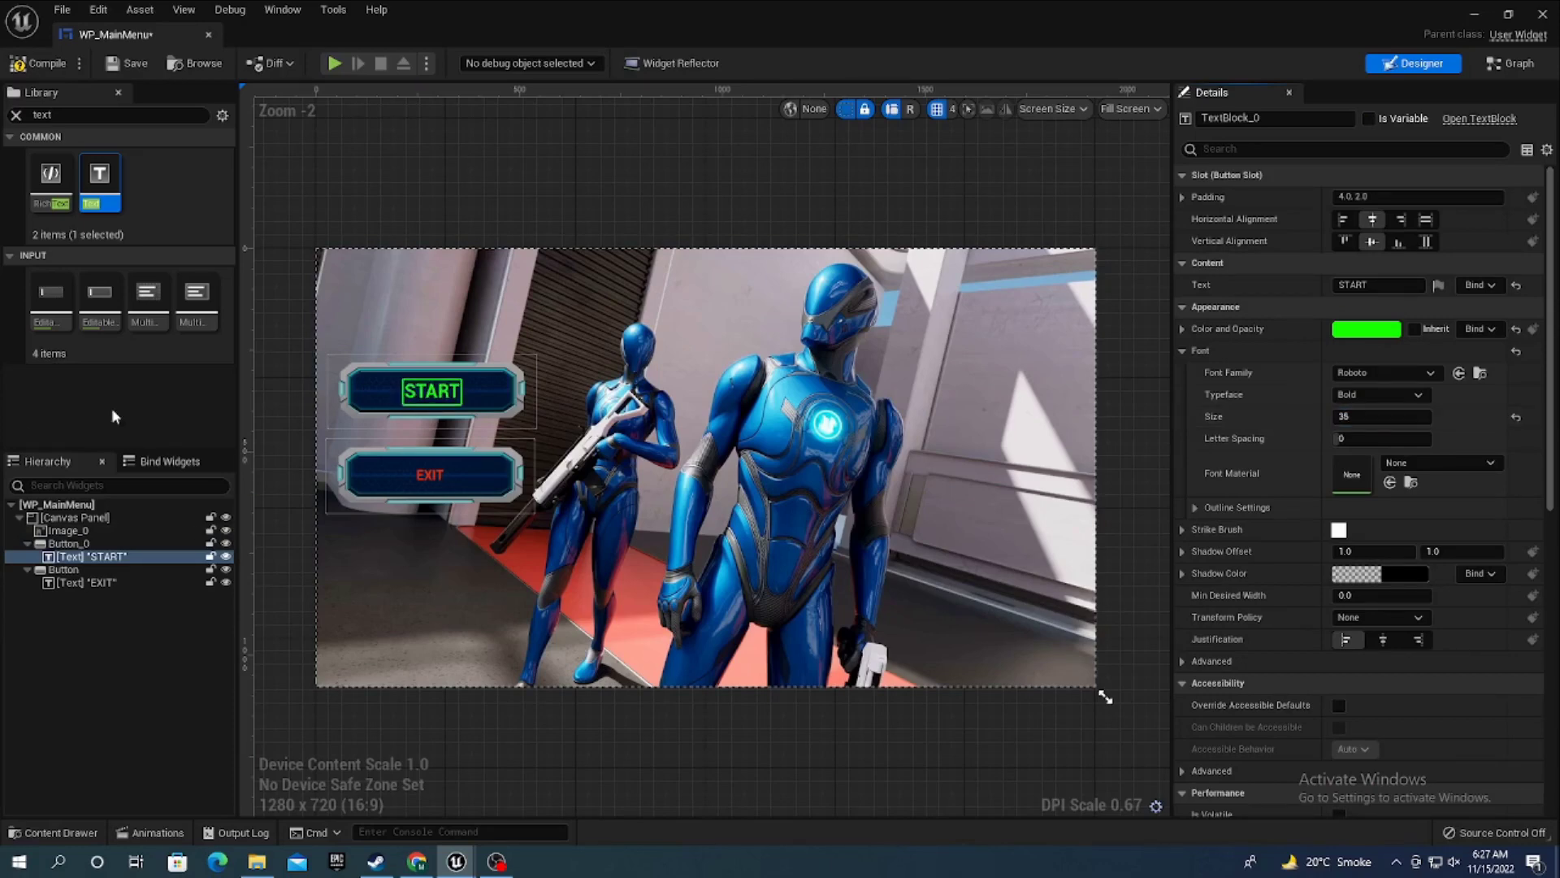
pyautogui.click(443, 481)
pyautogui.click(443, 481)
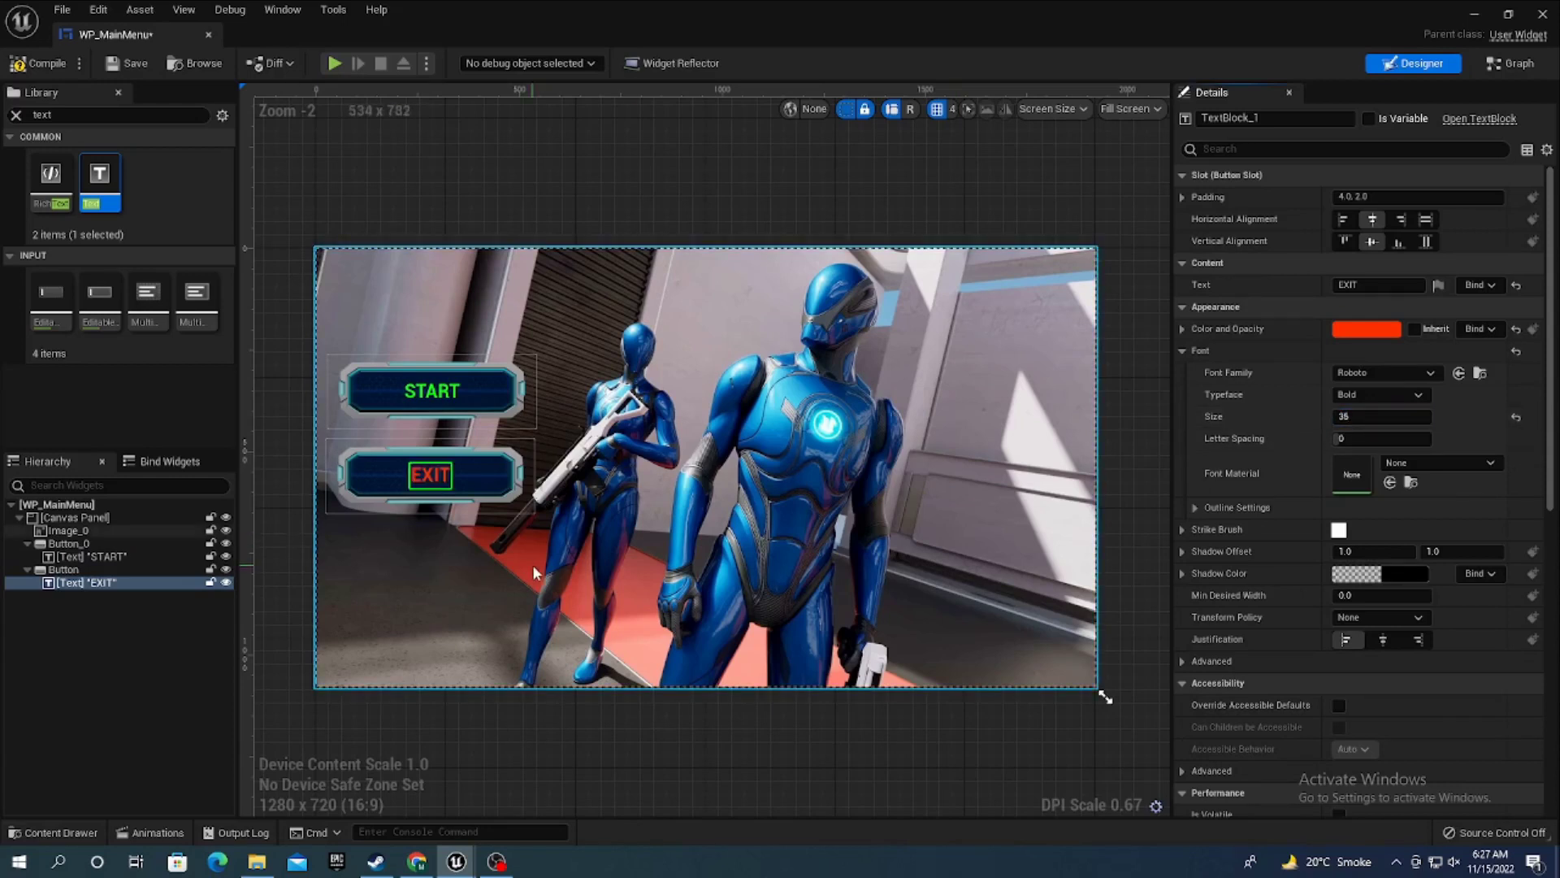
# - Add a new Text block near the top-left of the menu with font size 50
pyautogui.click(422, 246)
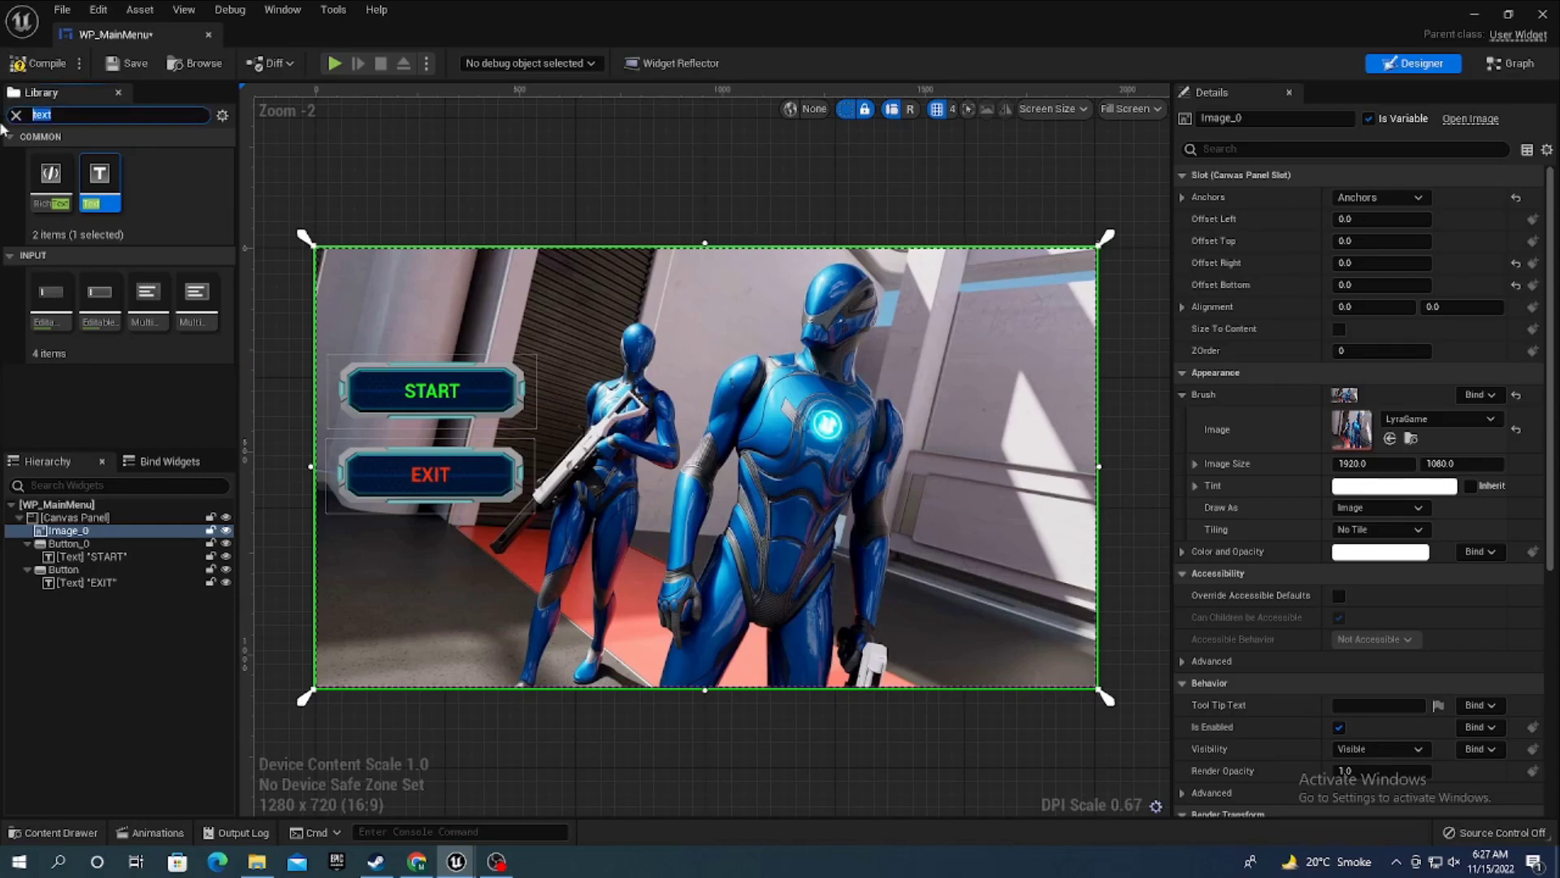
pyautogui.moveTo(122, 187); pyautogui.dragTo(432, 295)
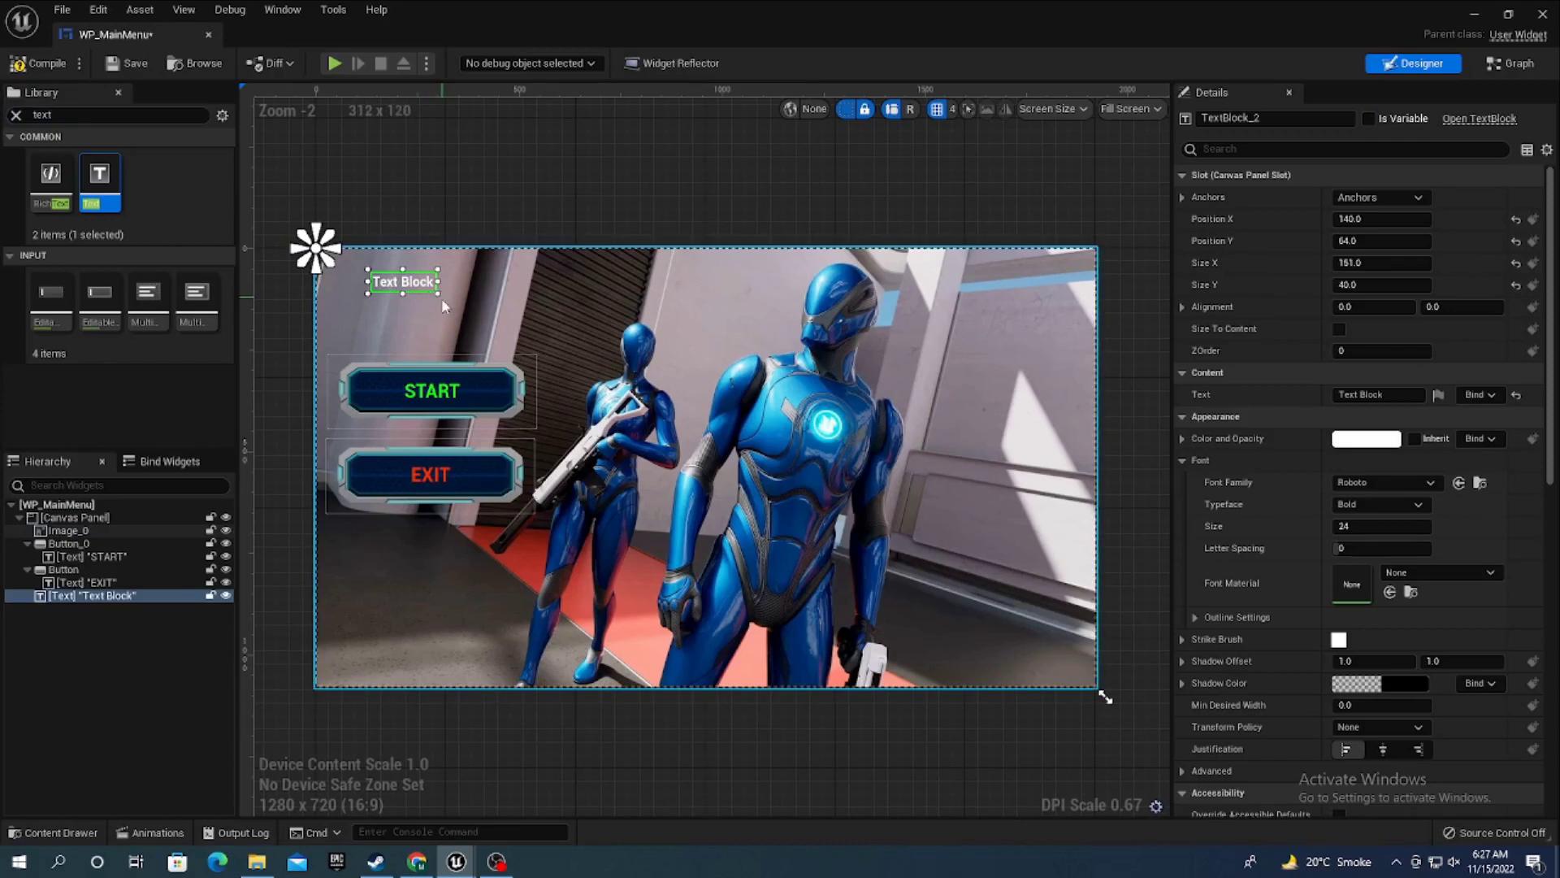
pyautogui.moveTo(478, 305); pyautogui.dragTo(525, 316)
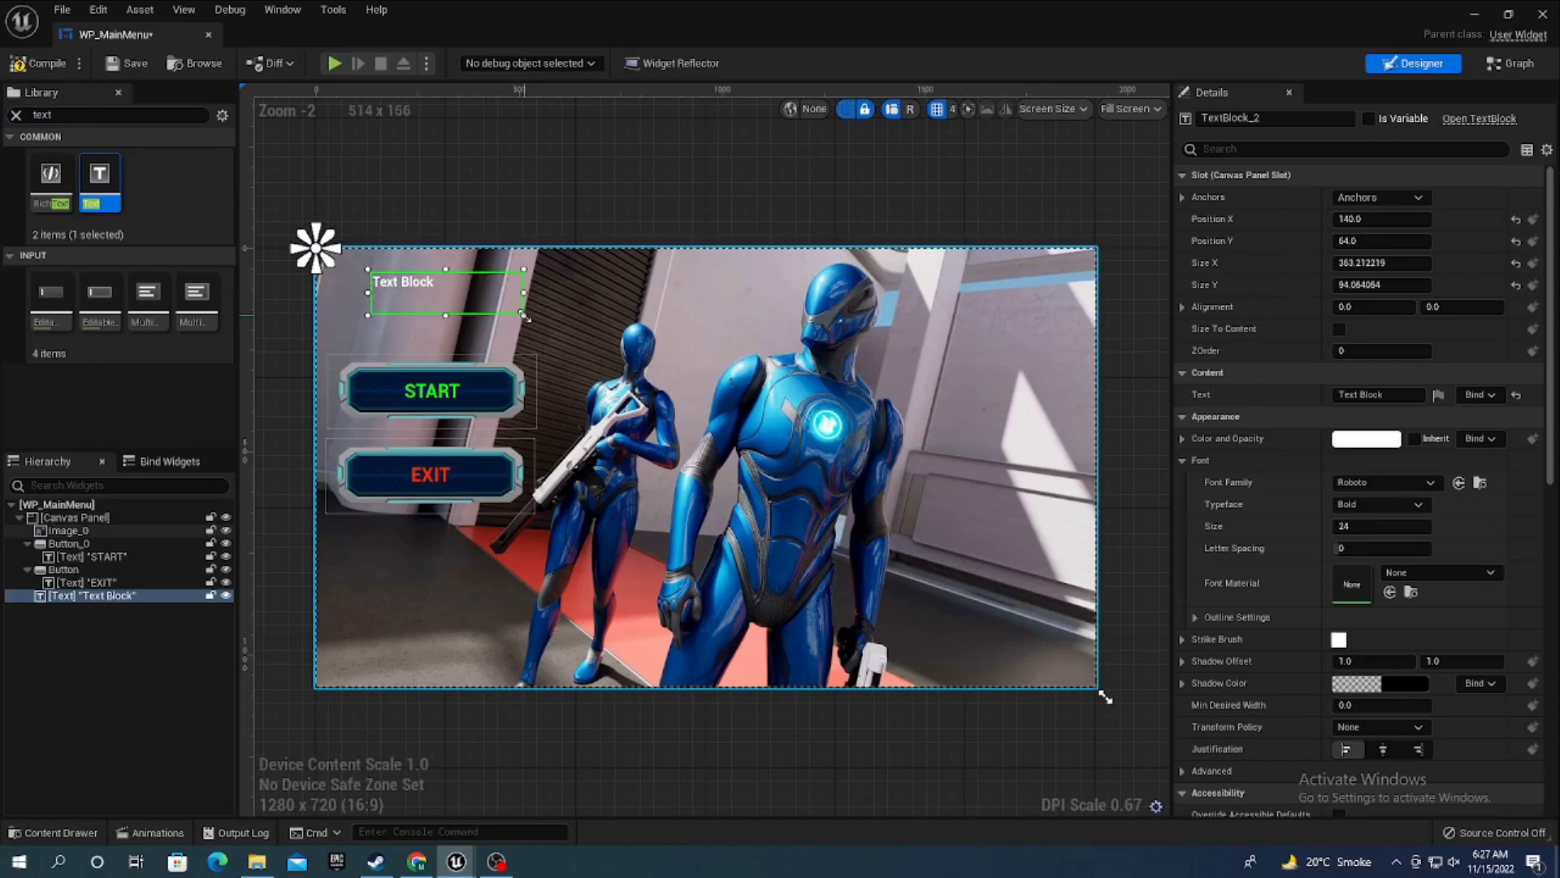
pyautogui.click(1345, 526)
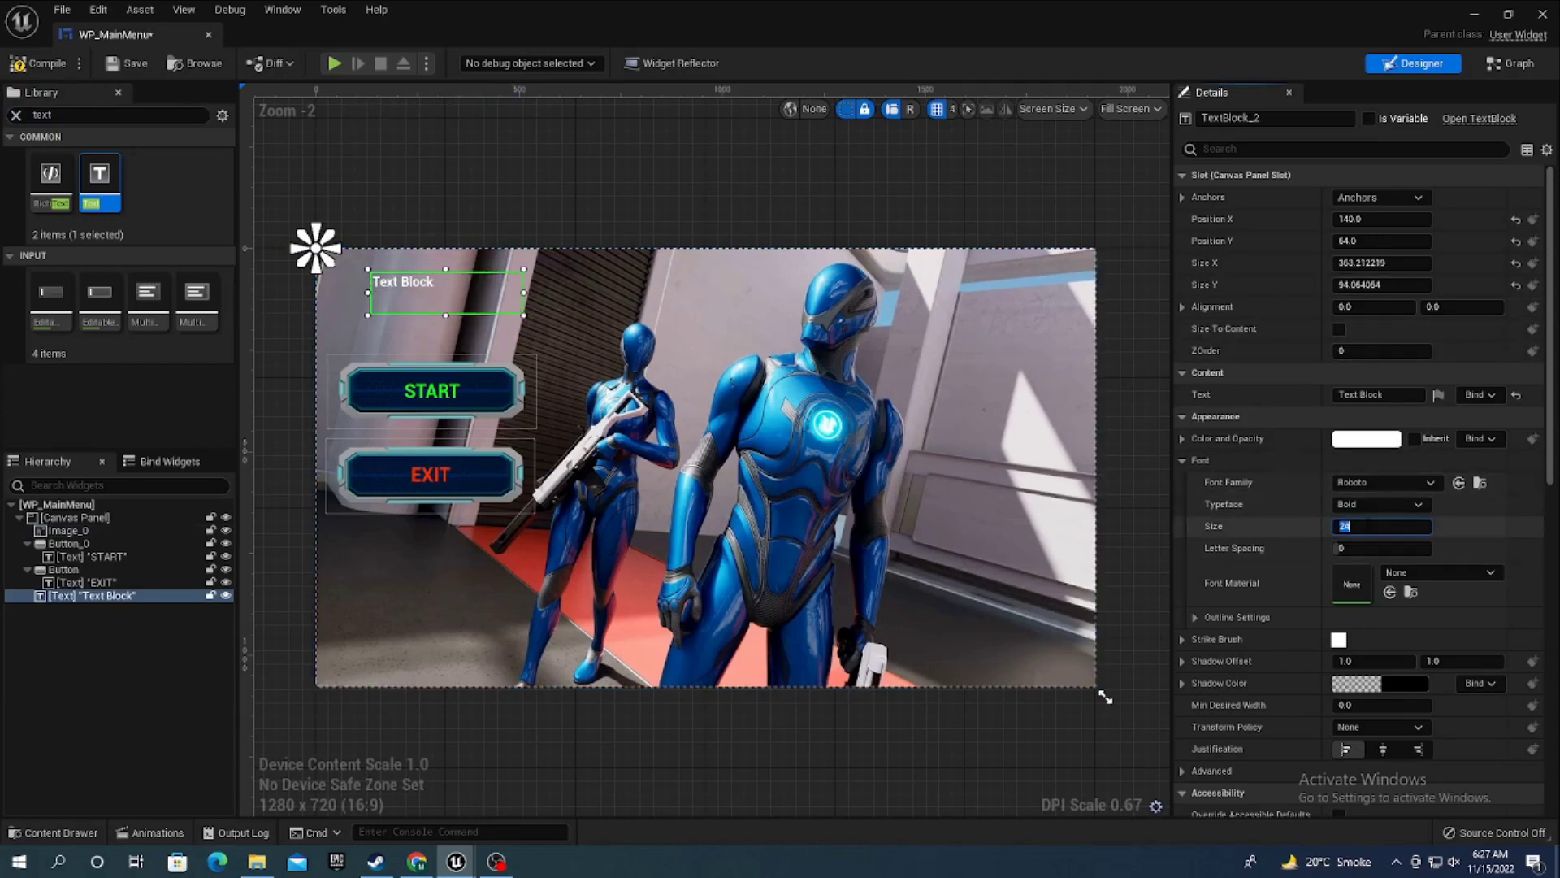
pyautogui.write('50')
pyautogui.press('Return')
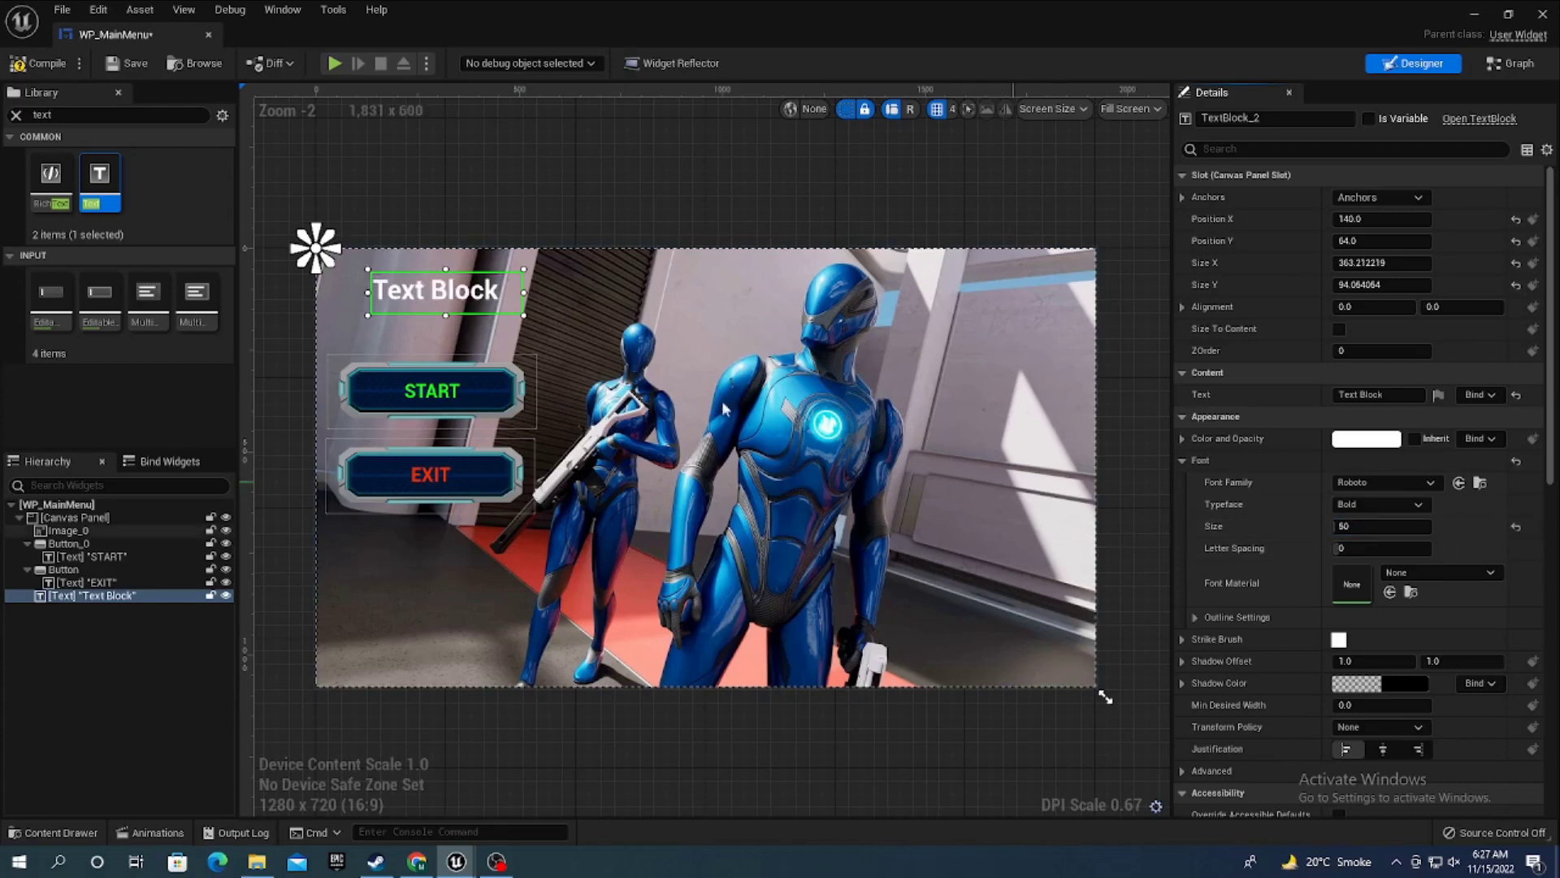
# - Raise the text block's font size to 100 and place its widened box above START
pyautogui.moveTo(452, 299); pyautogui.dragTo(443, 302)
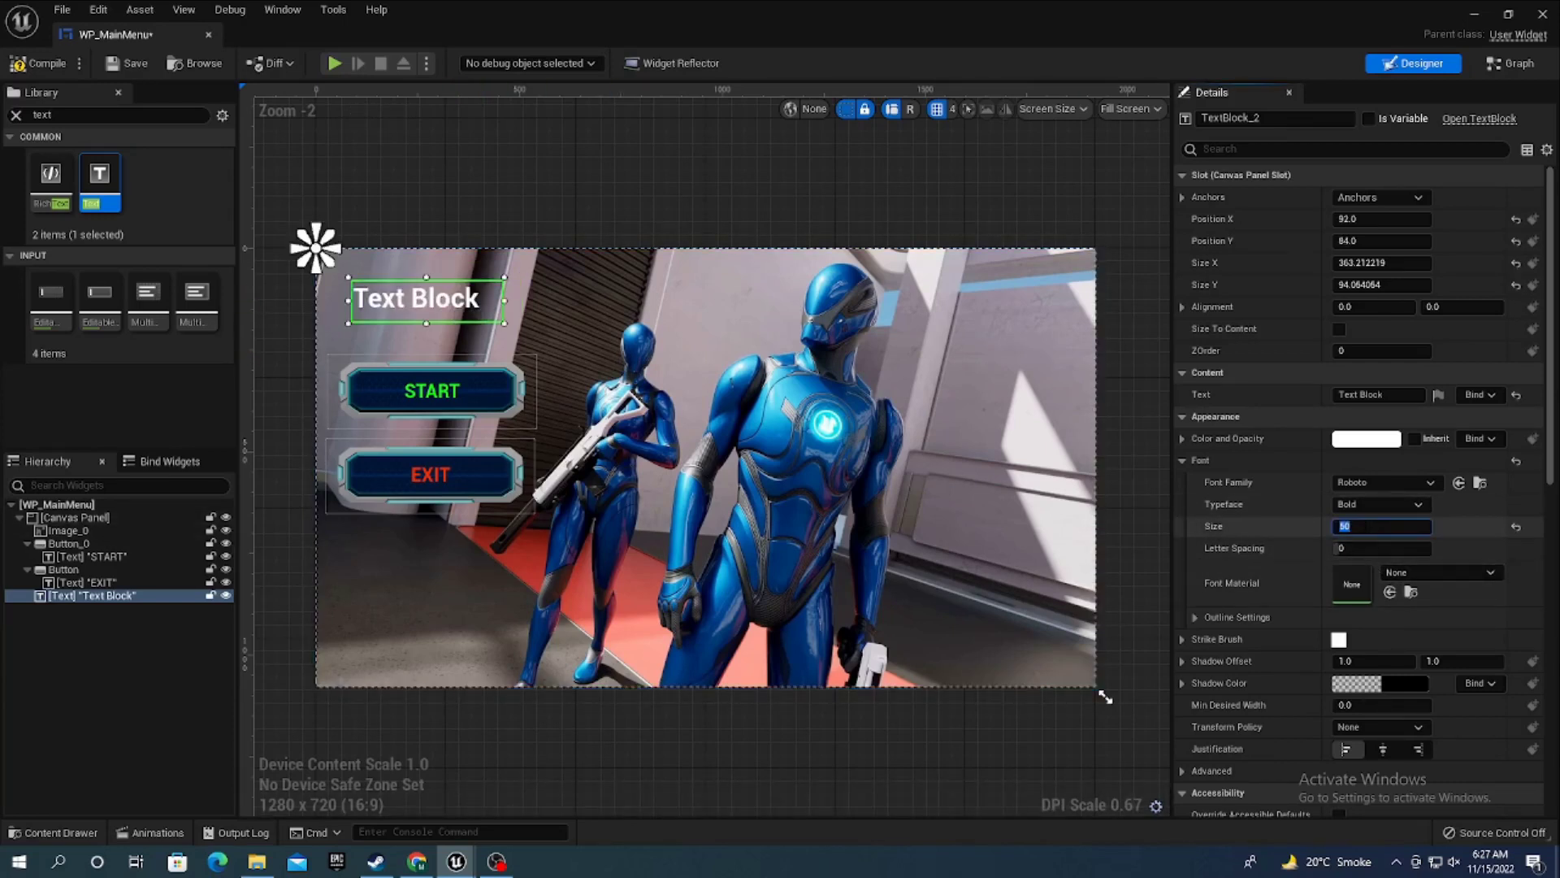
pyautogui.write('10')
pyautogui.press('Return')
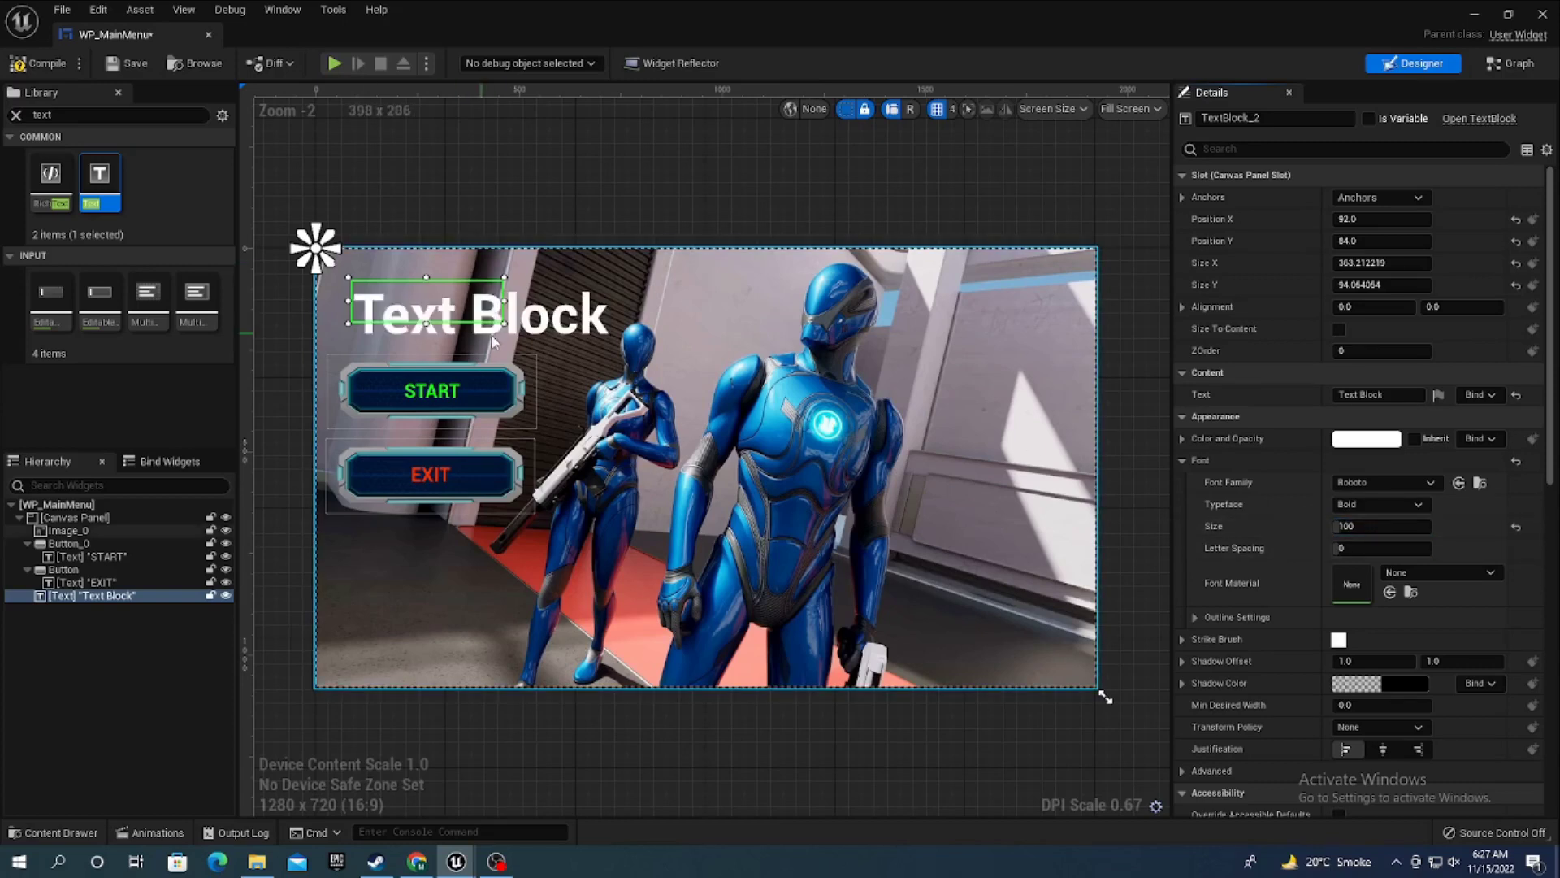
pyautogui.moveTo(504, 324); pyautogui.dragTo(615, 345)
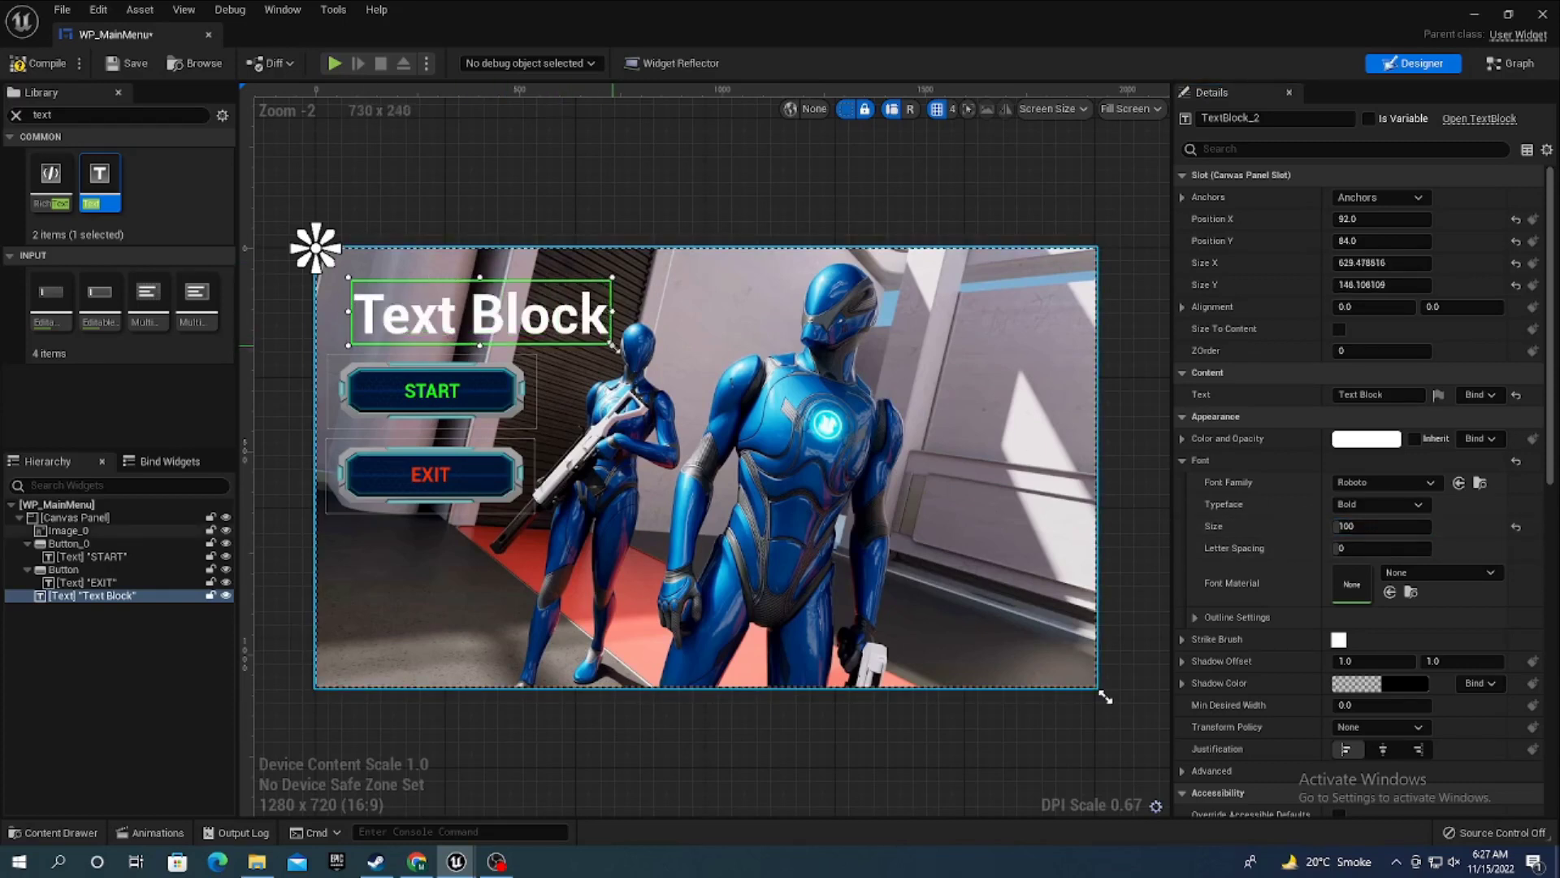
pyautogui.moveTo(519, 330)
pyautogui.mouseDown()
pyautogui.moveTo(515, 311)
pyautogui.moveTo(492, 315)
pyautogui.mouseUp()
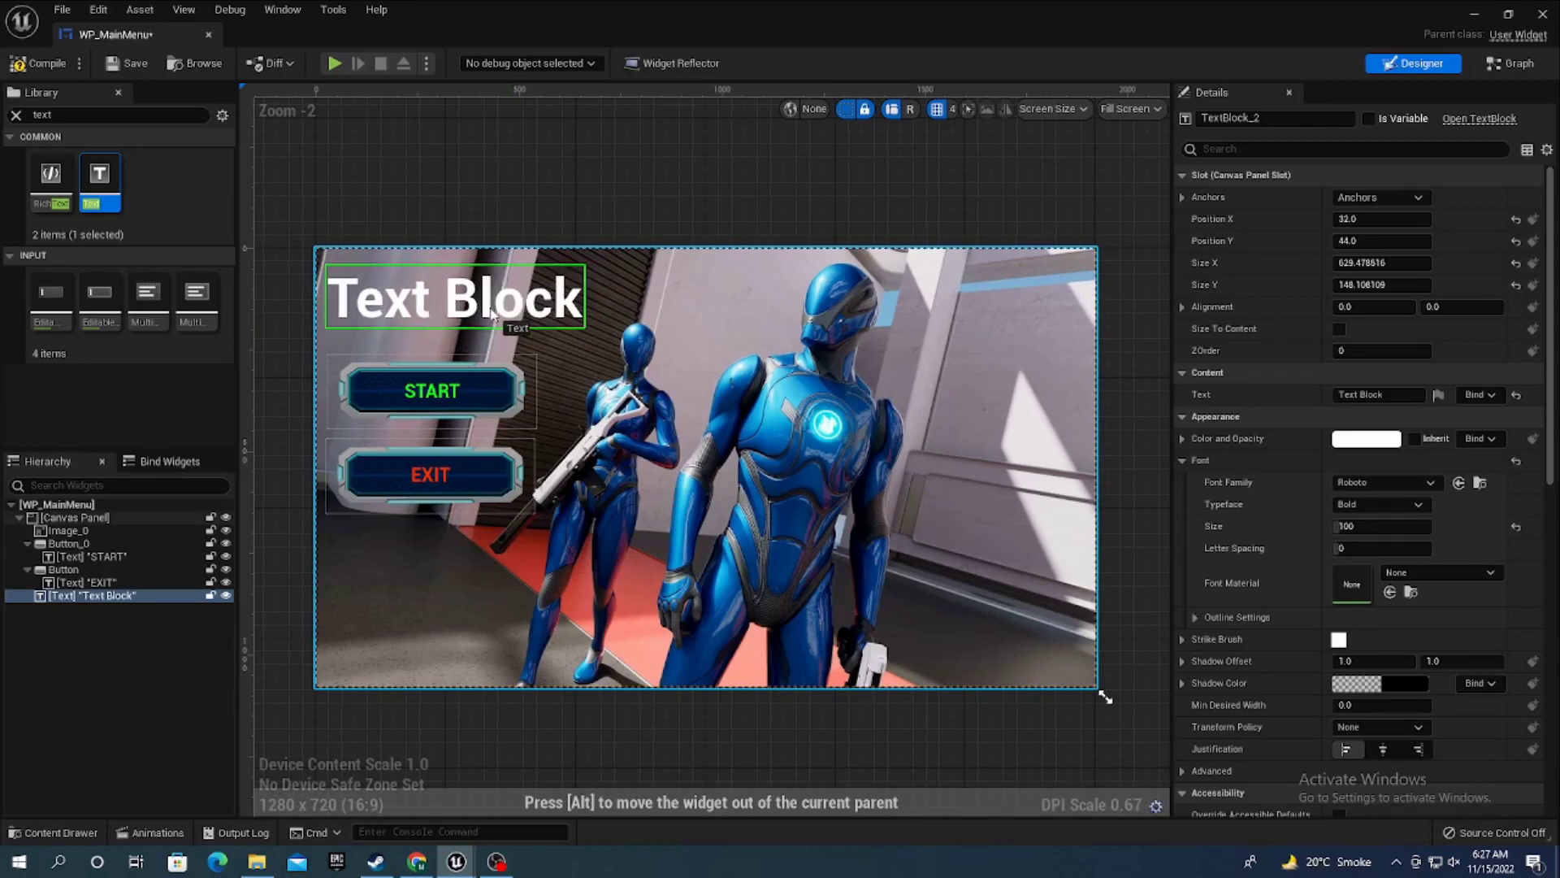
pyautogui.moveTo(498, 315); pyautogui.dragTo(503, 319)
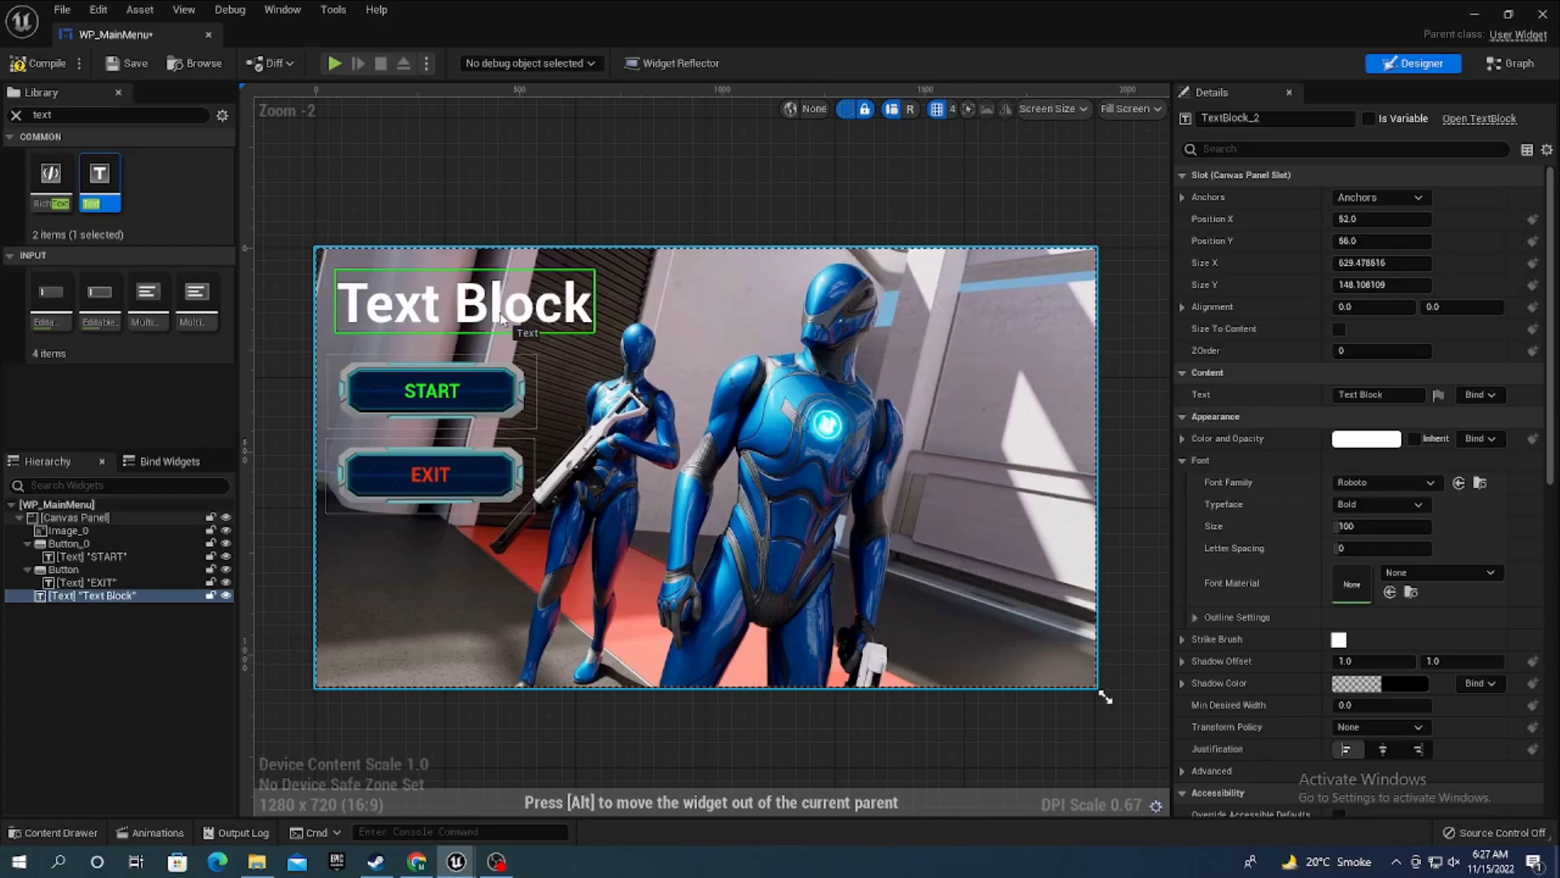
pyautogui.click(1373, 395)
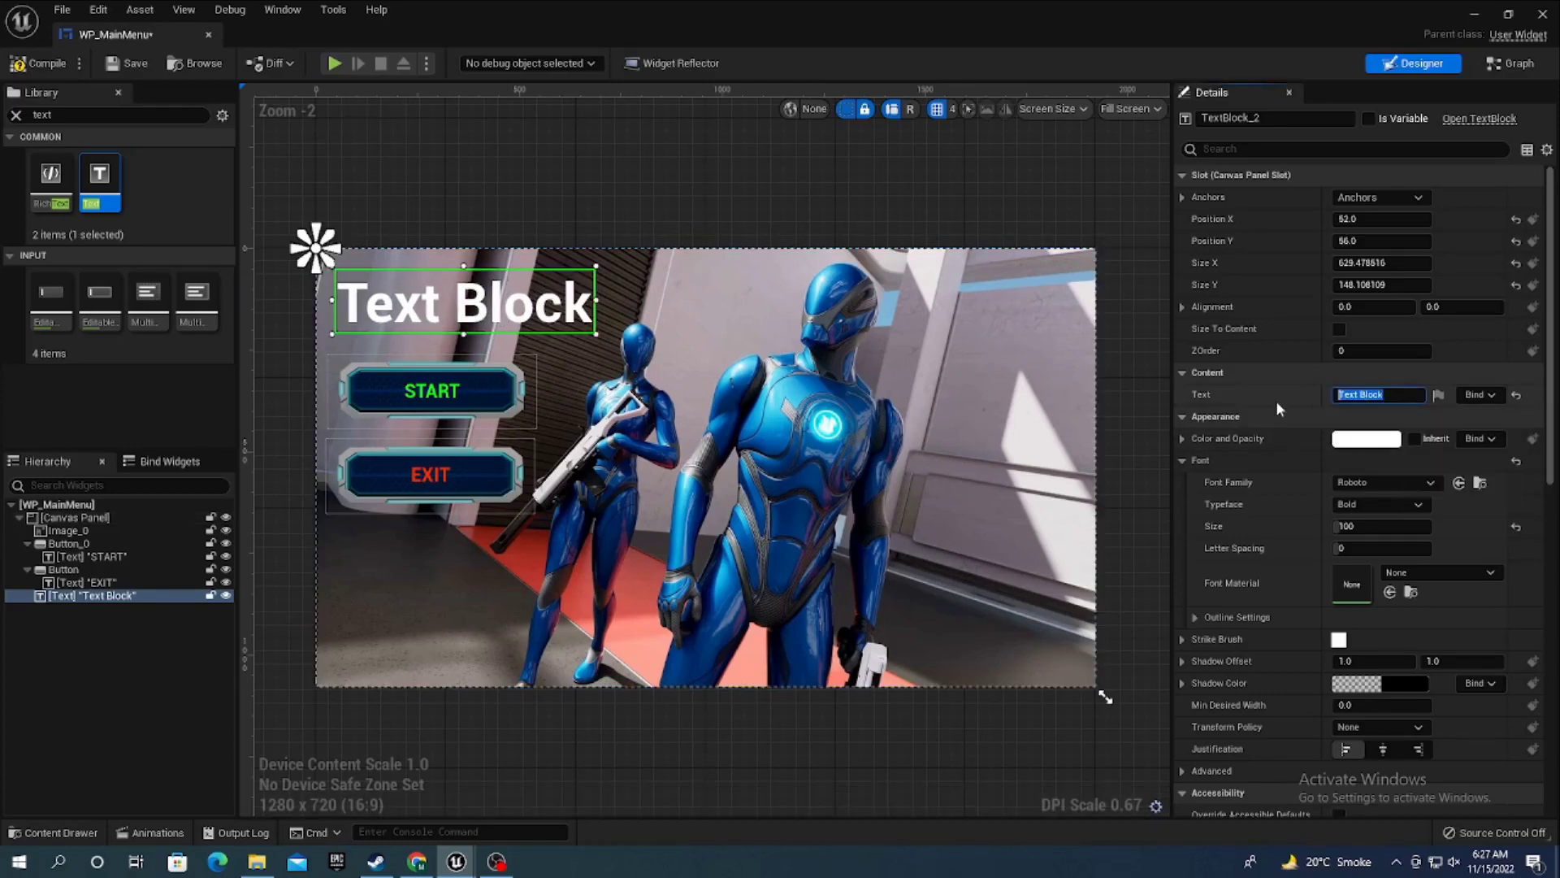
# - Change the heading text to 'Main Menu', widen its box, and colour it cyan
pyautogui.write('Ma')
pyautogui.write('in Menu')
pyautogui.press('Return')
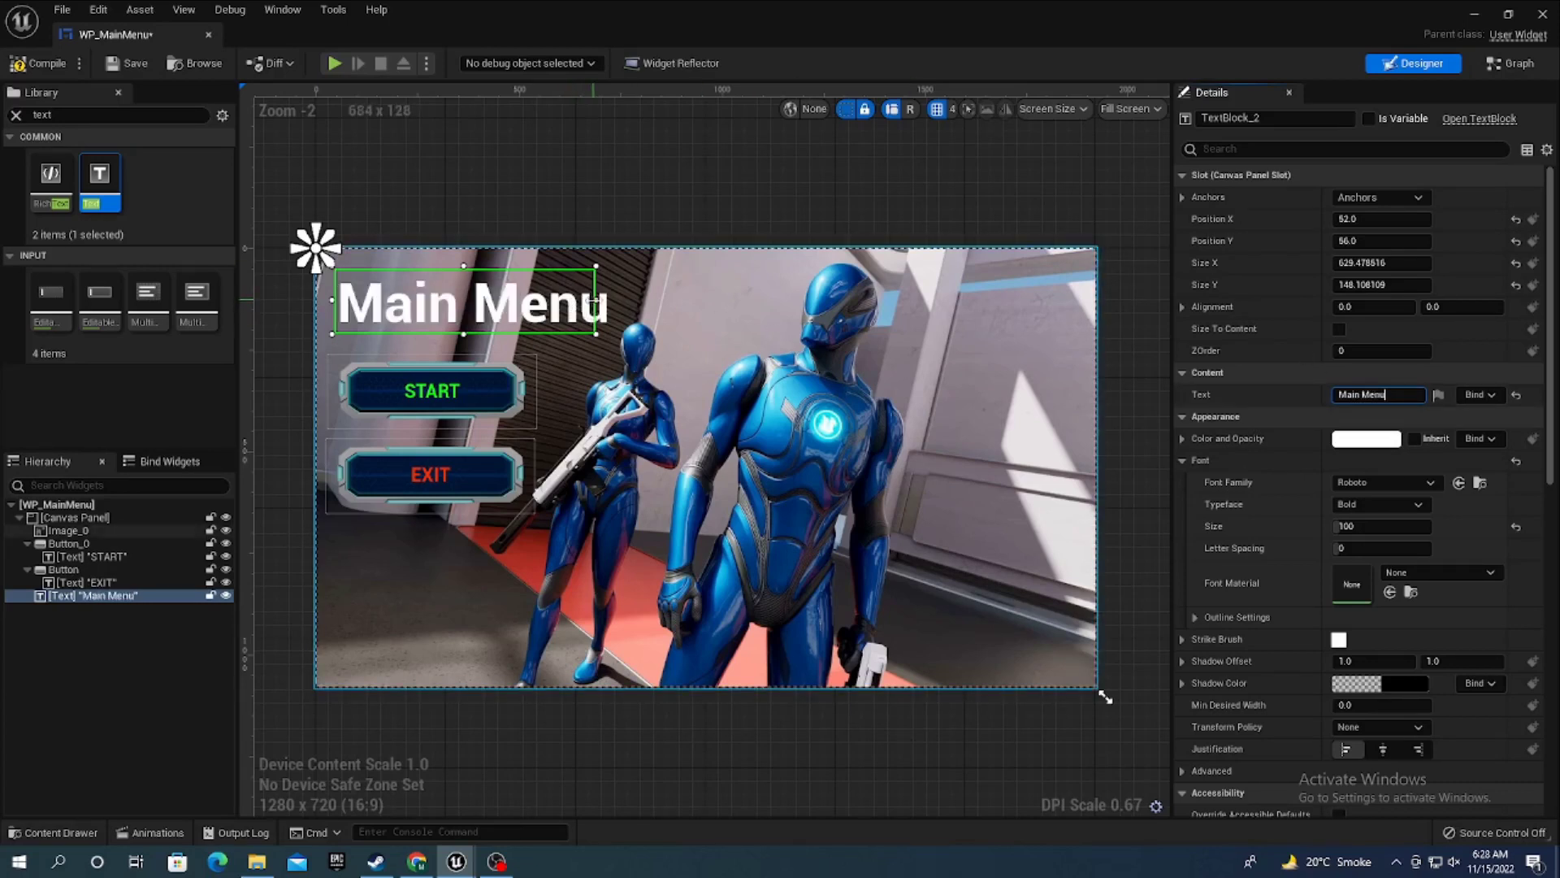
pyautogui.moveTo(596, 300); pyautogui.dragTo(623, 304)
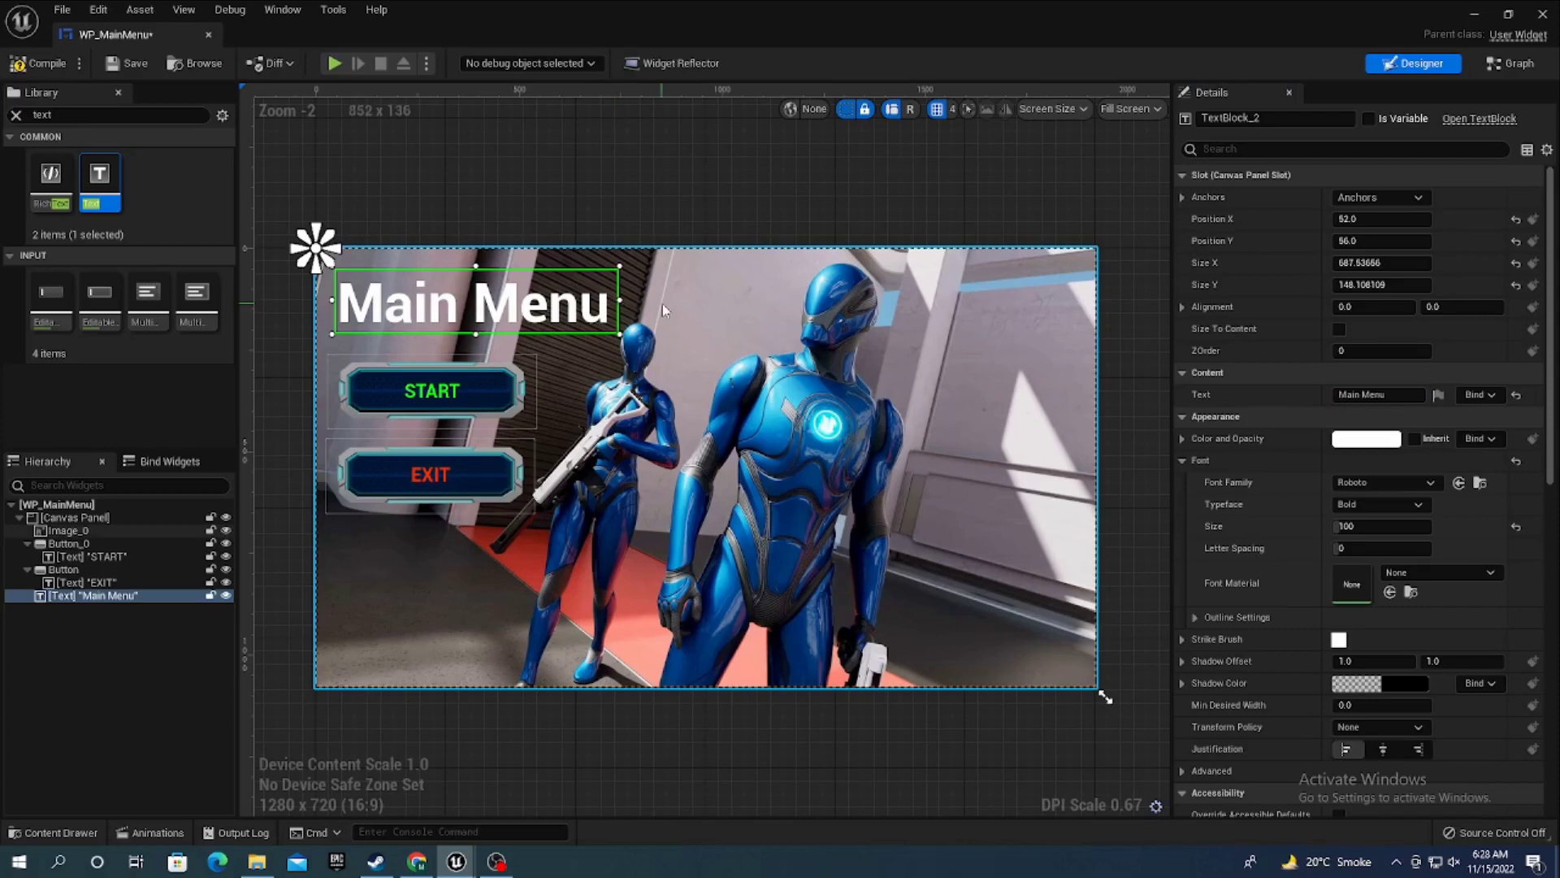
pyautogui.click(1386, 442)
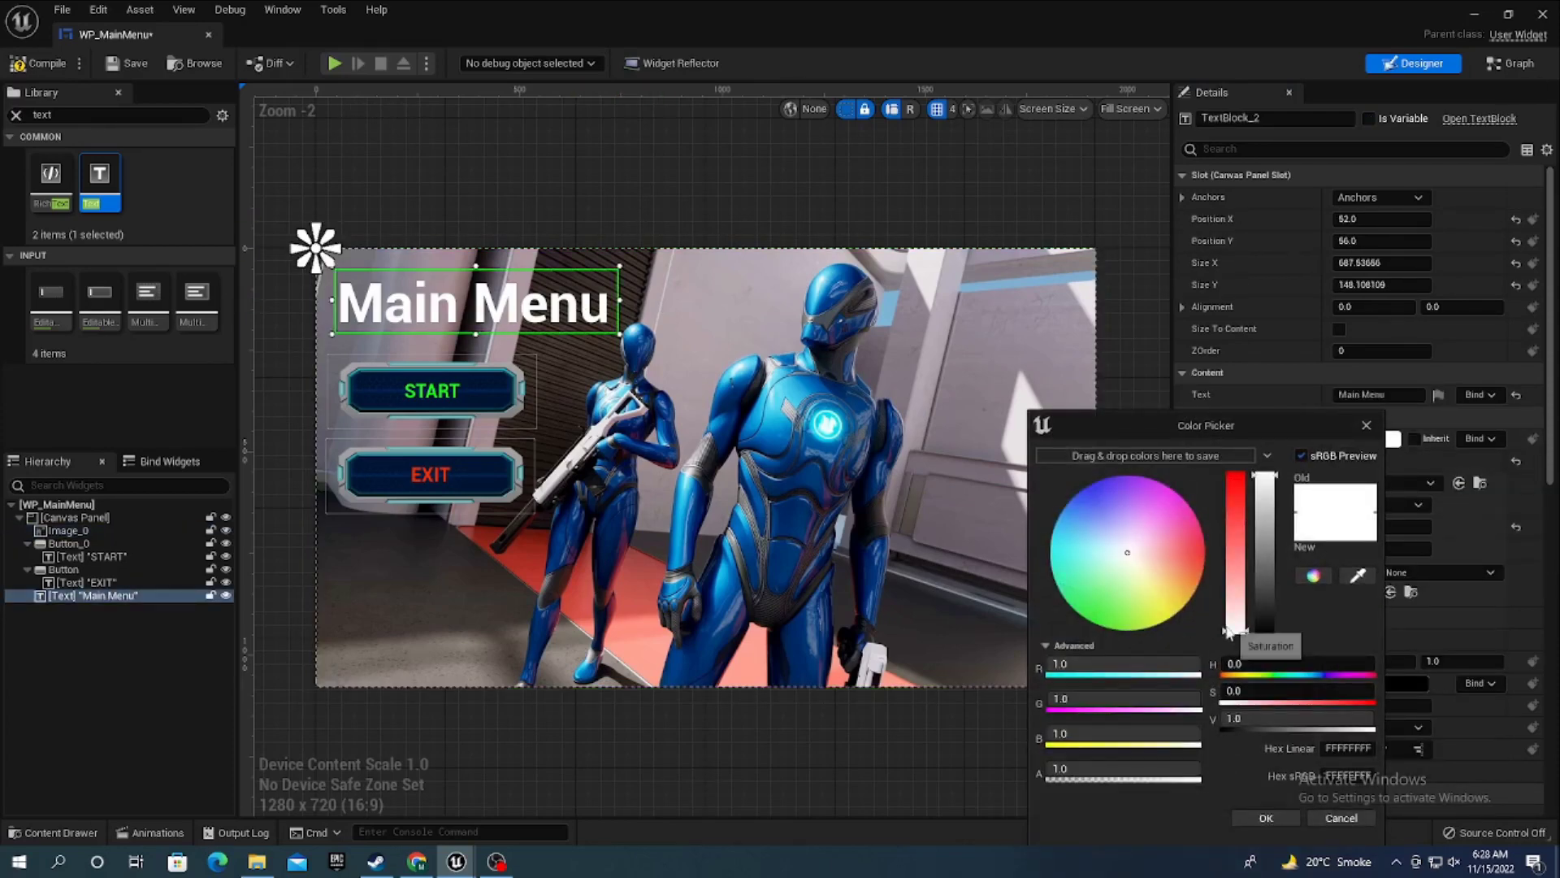
pyautogui.moveTo(1132, 553)
pyautogui.mouseDown()
pyautogui.moveTo(1055, 510)
pyautogui.moveTo(1182, 505)
pyautogui.moveTo(1132, 574)
pyautogui.moveTo(1185, 616)
pyautogui.moveTo(1123, 557)
pyautogui.mouseUp()
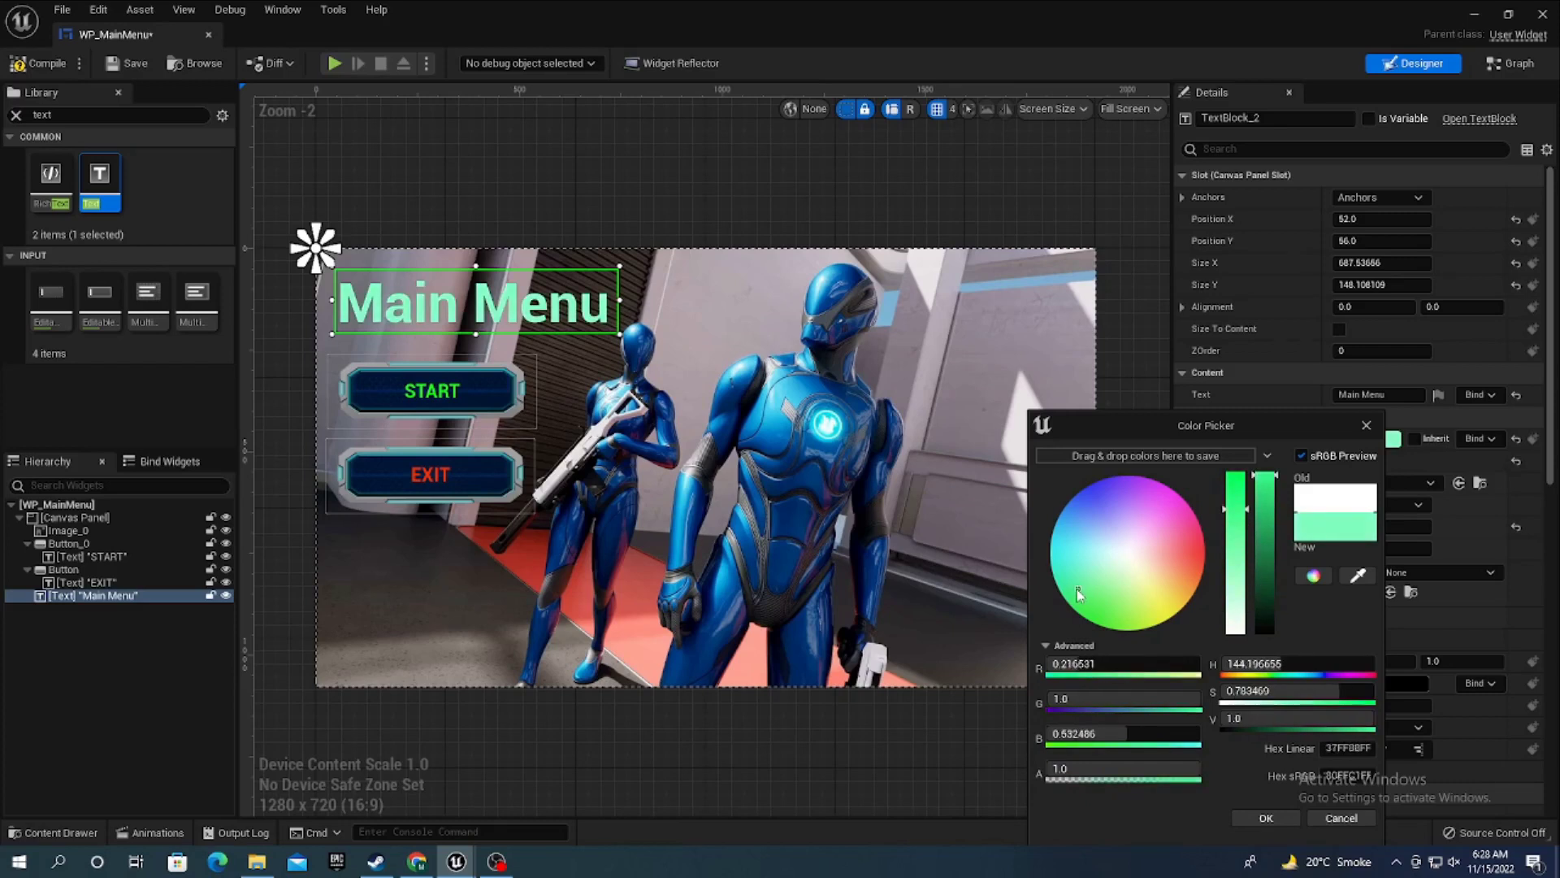
pyautogui.moveTo(1076, 588); pyautogui.dragTo(1049, 547)
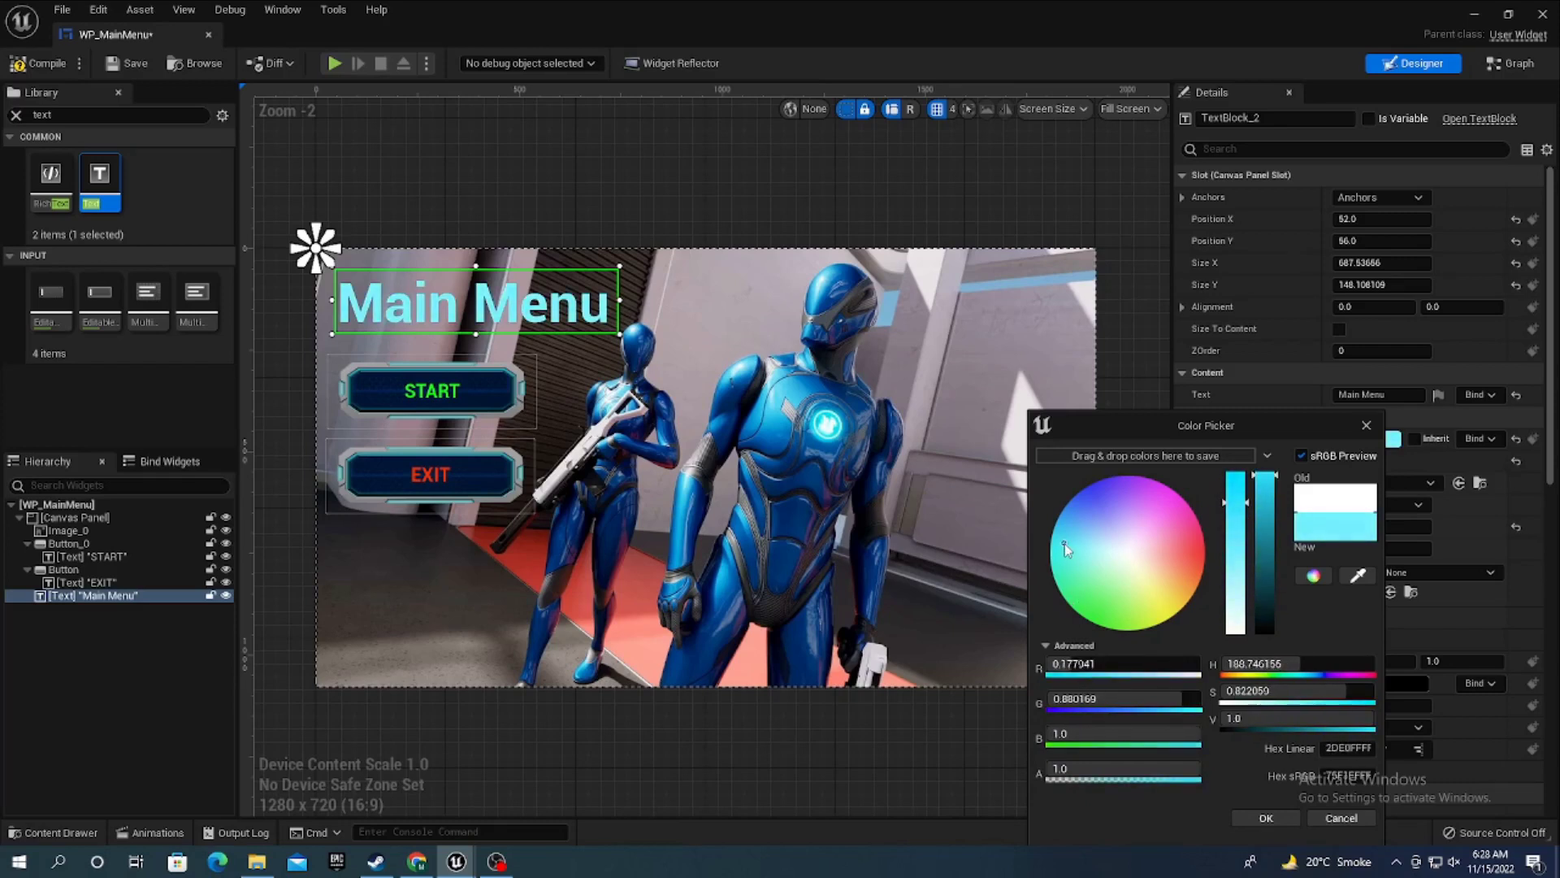
pyautogui.click(1265, 817)
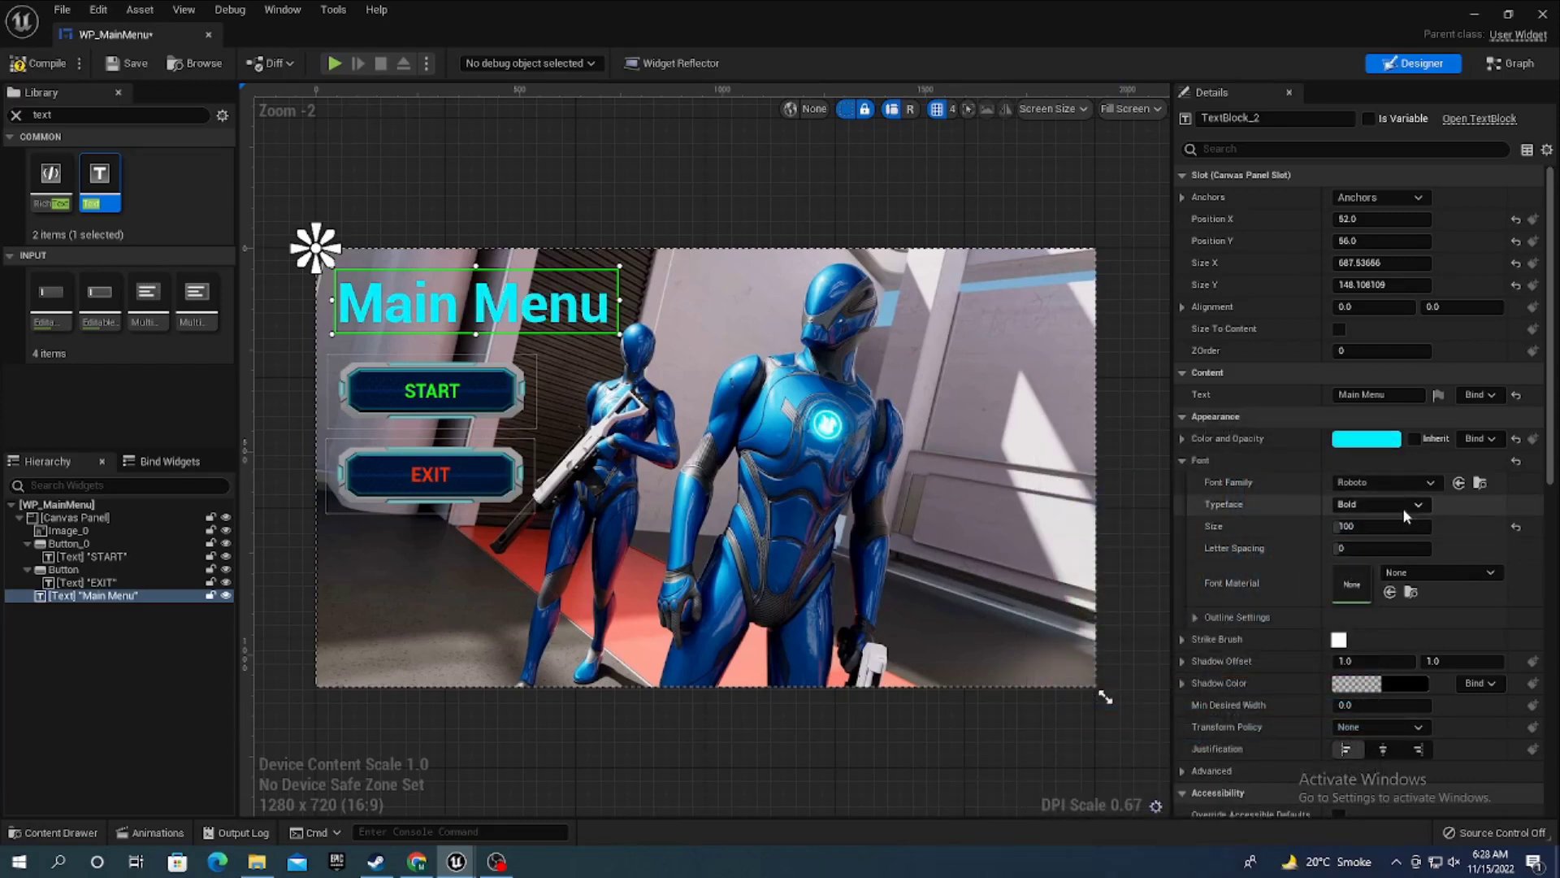
# - Set the Main Menu title's font family to RobotoTiny
pyautogui.click(1372, 484)
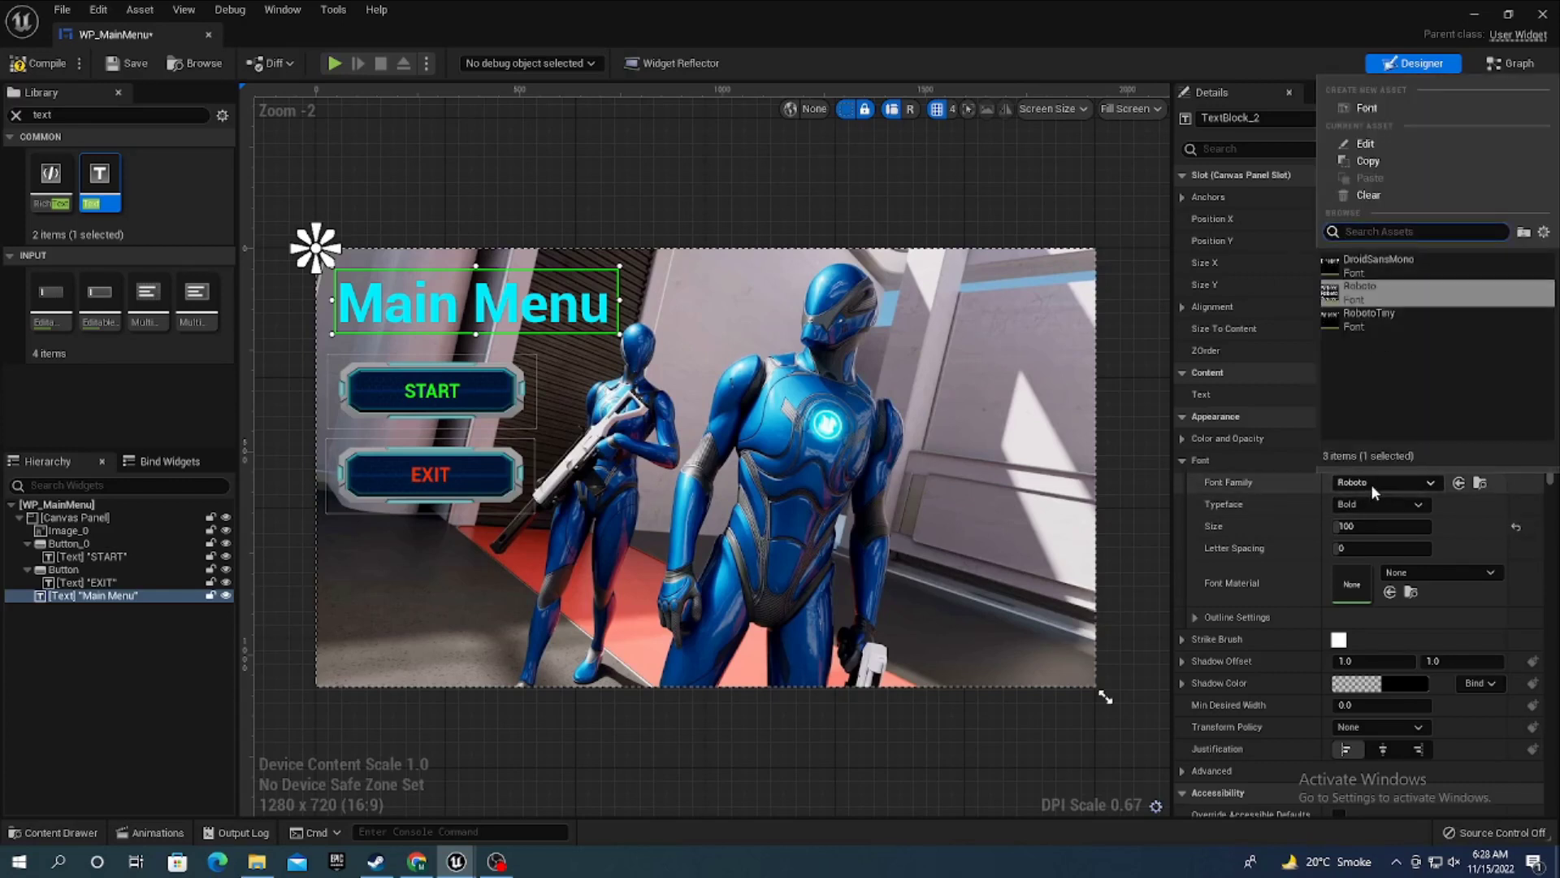
pyautogui.click(1403, 265)
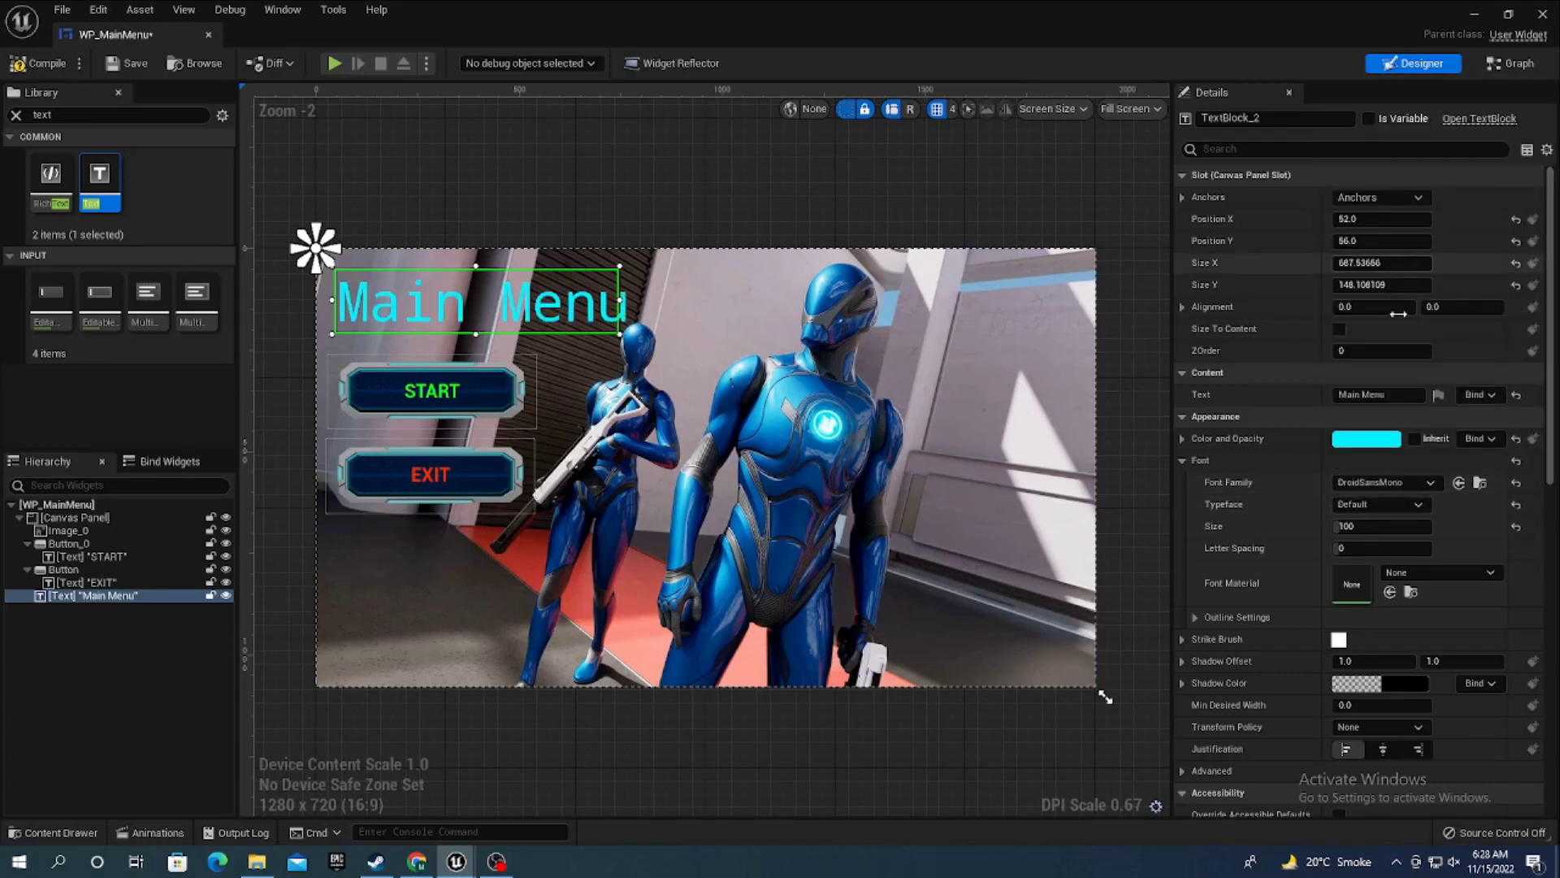
pyautogui.click(1384, 482)
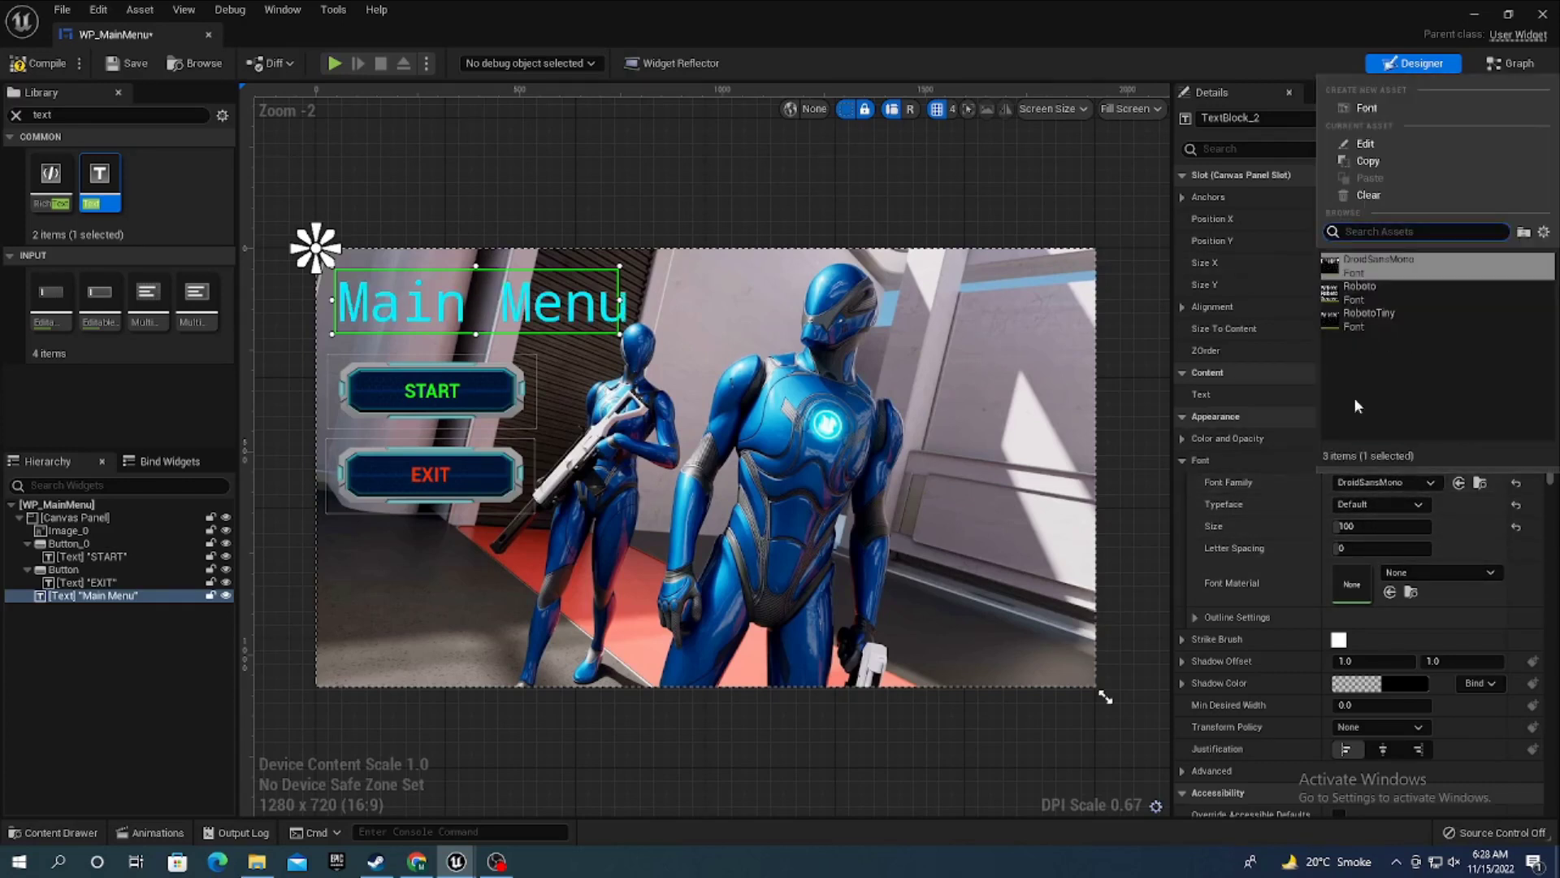
pyautogui.click(1373, 319)
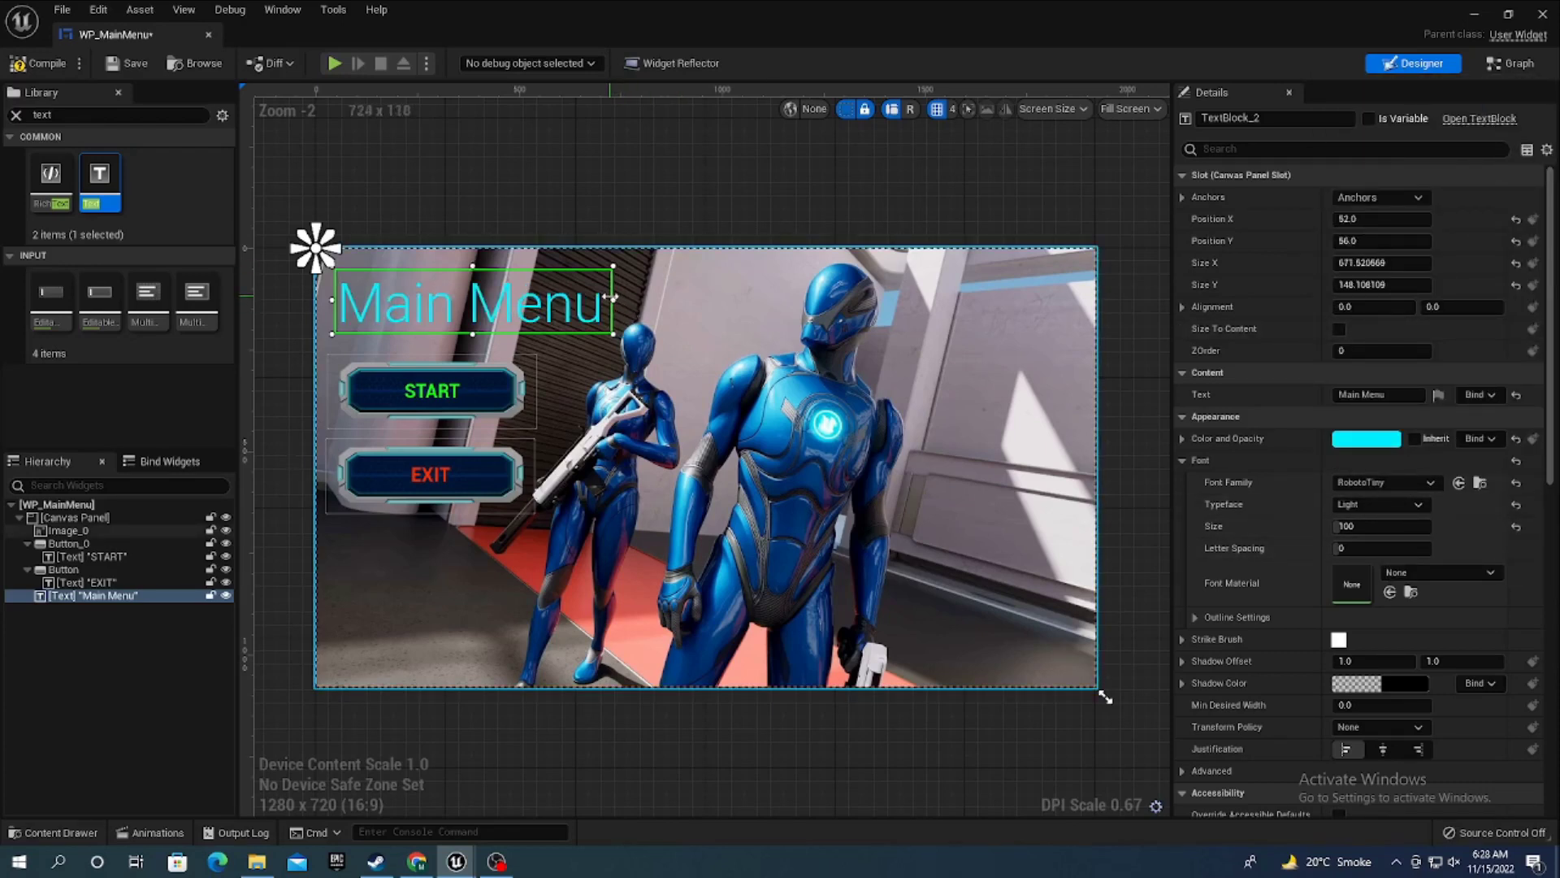
pyautogui.click(894, 731)
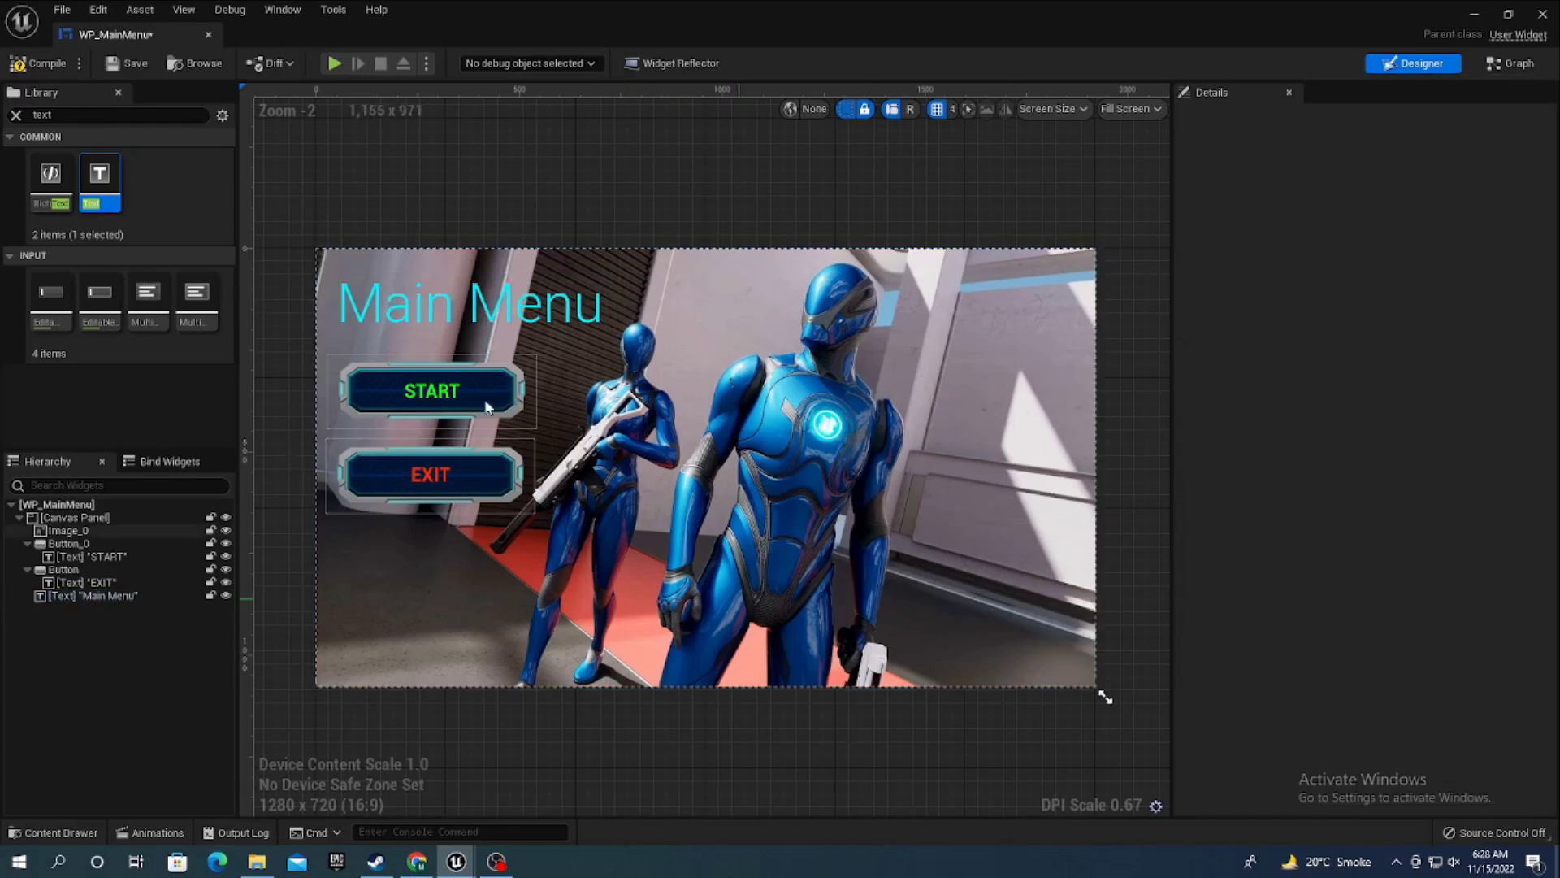
pyautogui.click(508, 316)
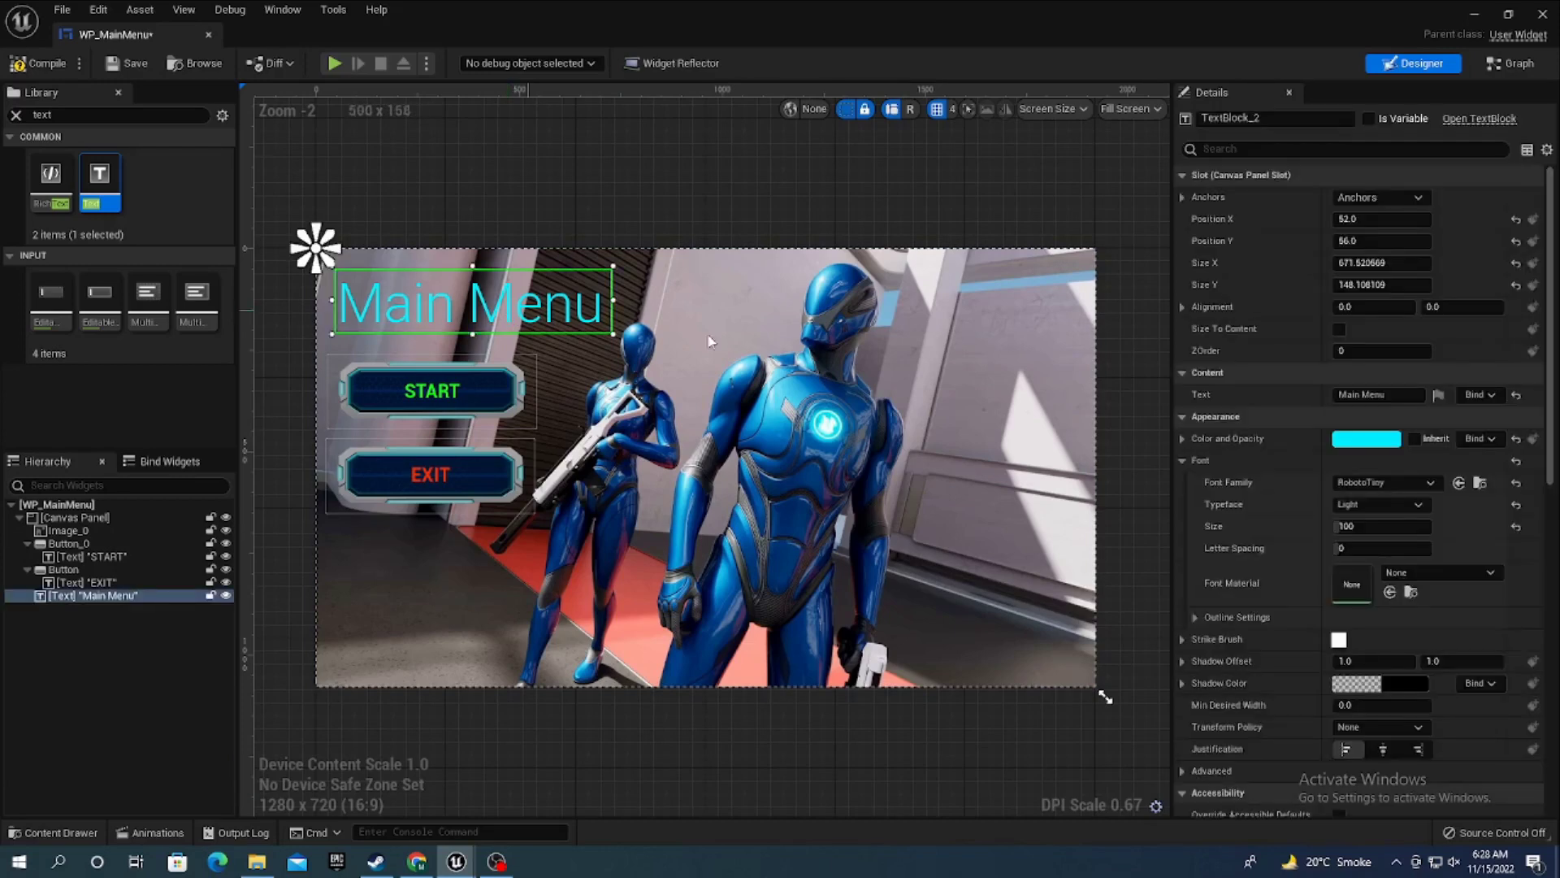
# - Compile and save WP_MainMenu, and select the START button
pyautogui.click(21, 69)
pyautogui.click(116, 68)
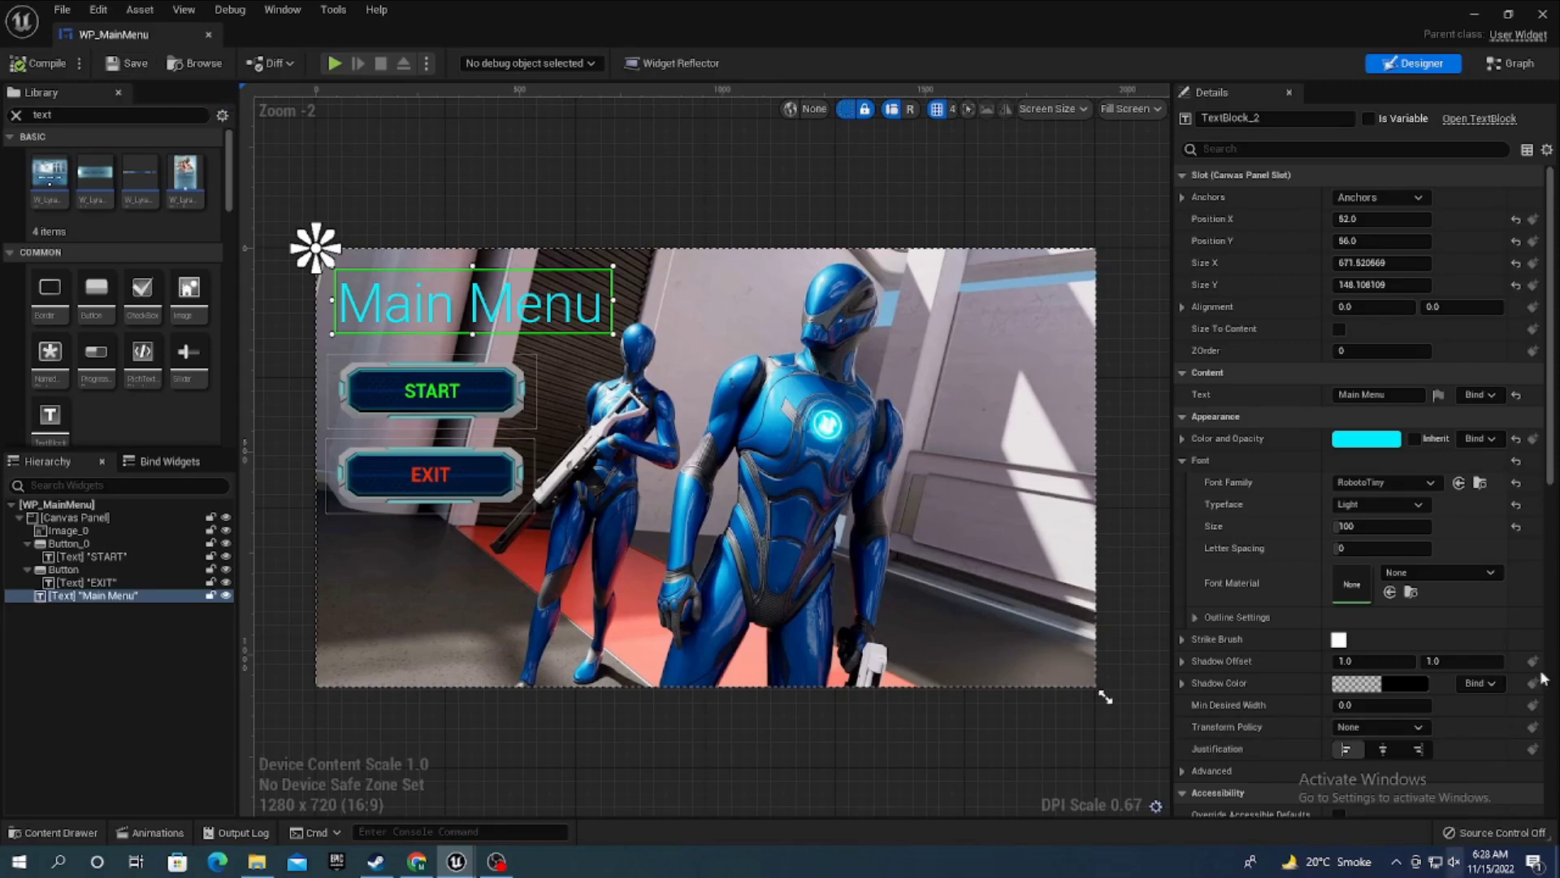
pyautogui.click(1481, 576)
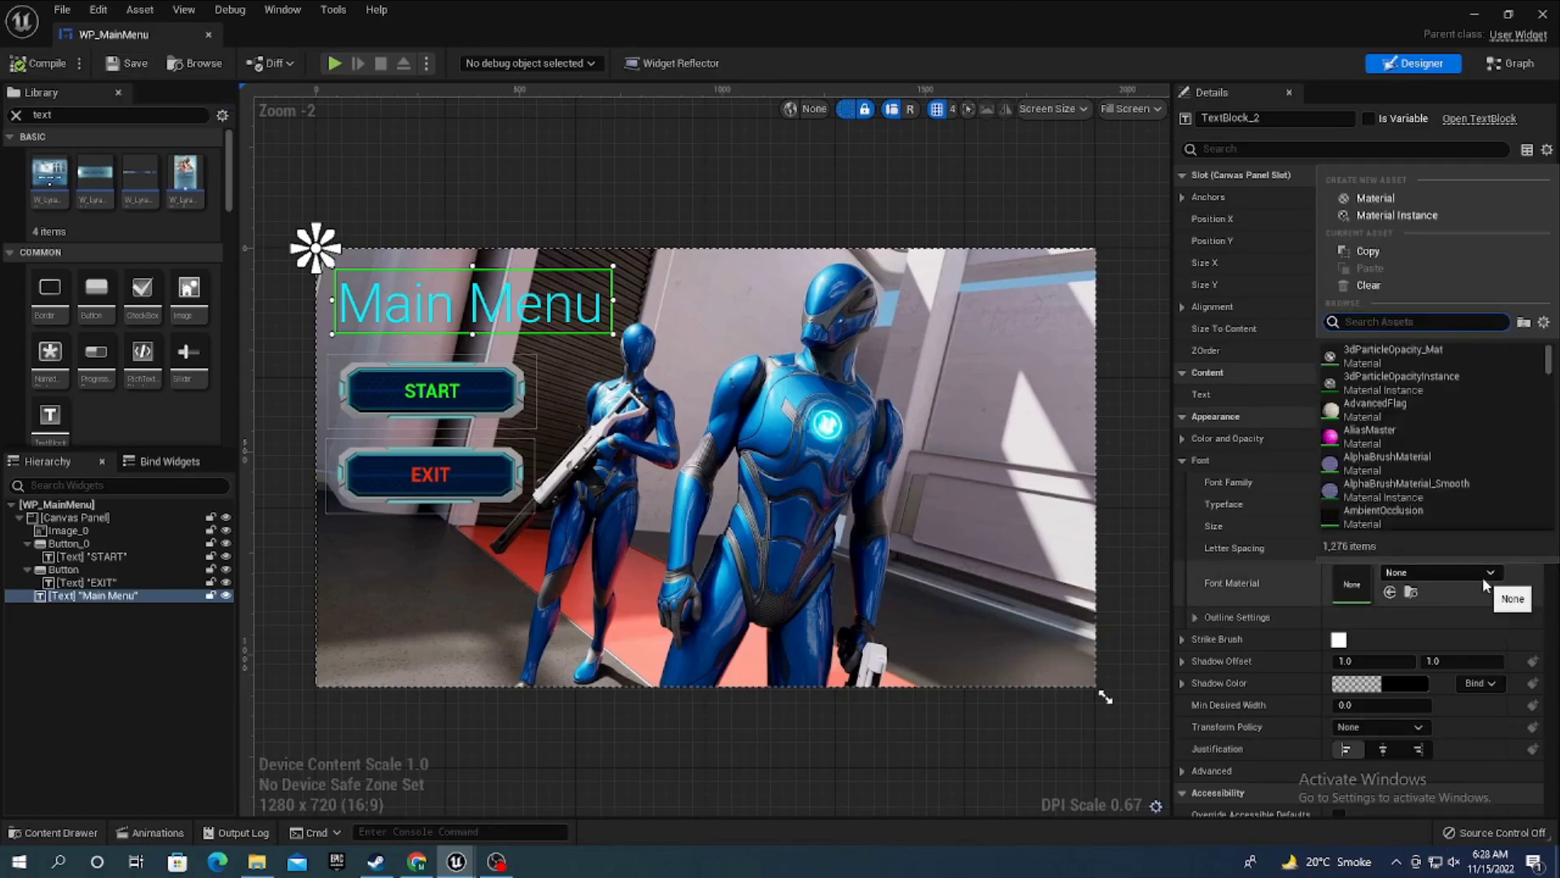
pyautogui.click(1388, 434)
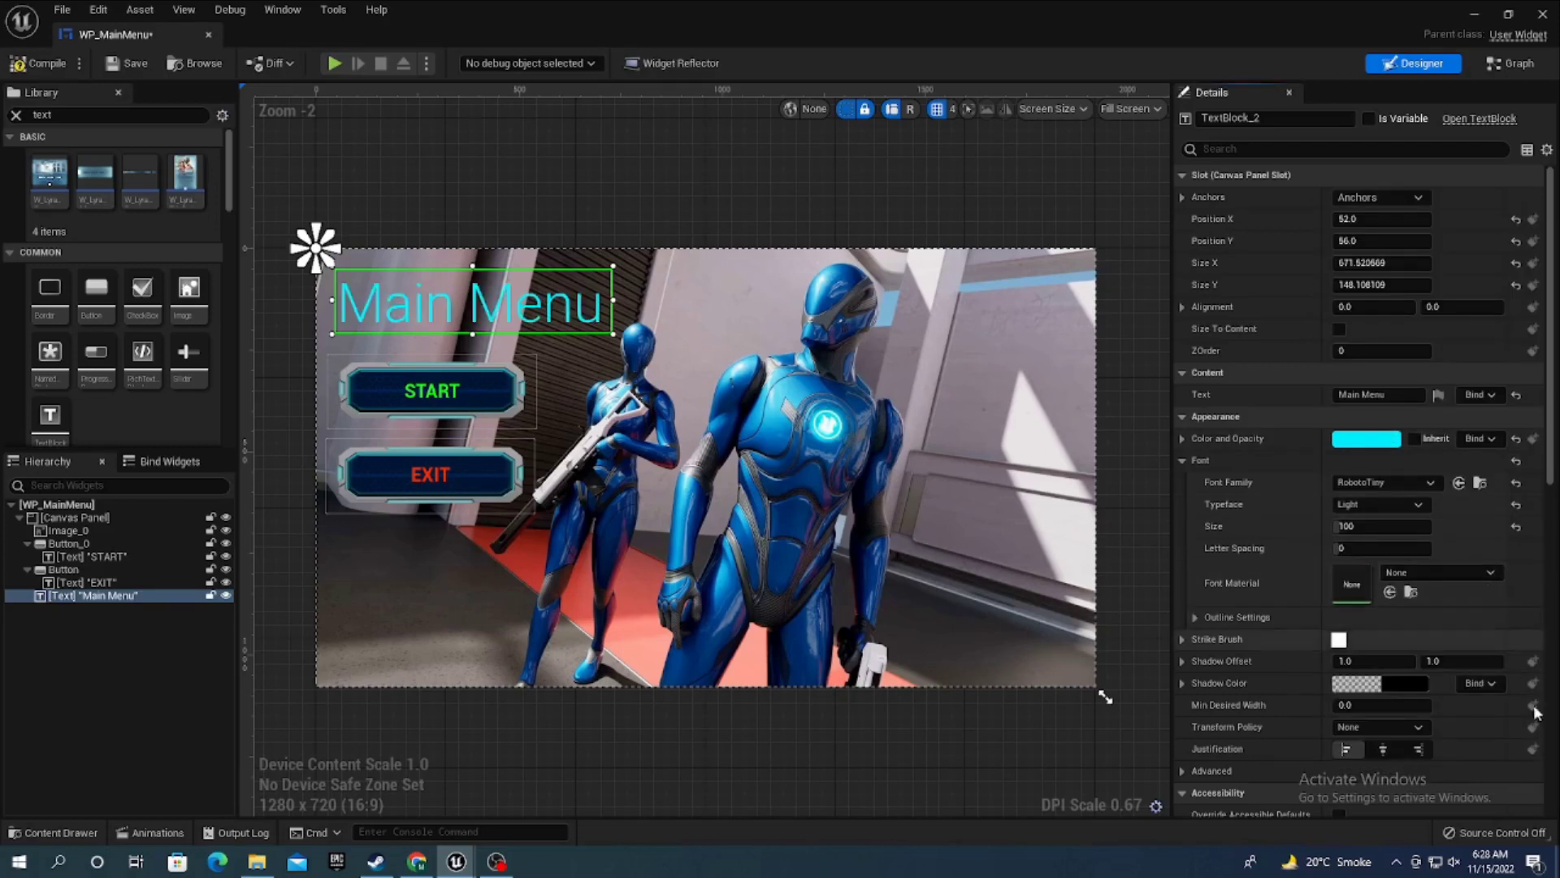
pyautogui.click(127, 64)
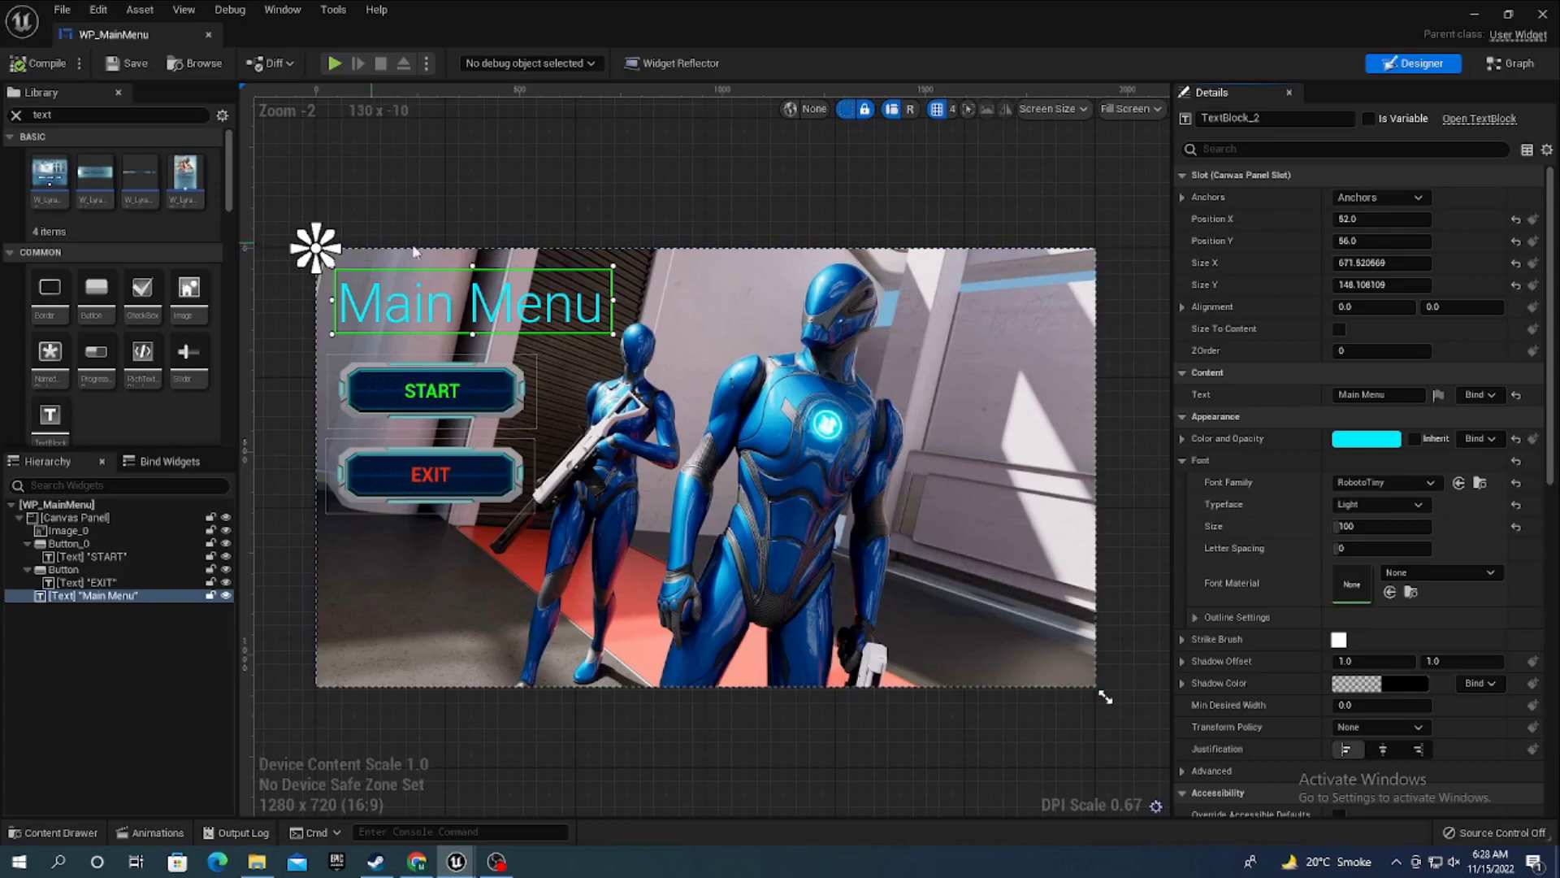
pyautogui.click(488, 390)
pyautogui.click(522, 329)
pyautogui.click(69, 543)
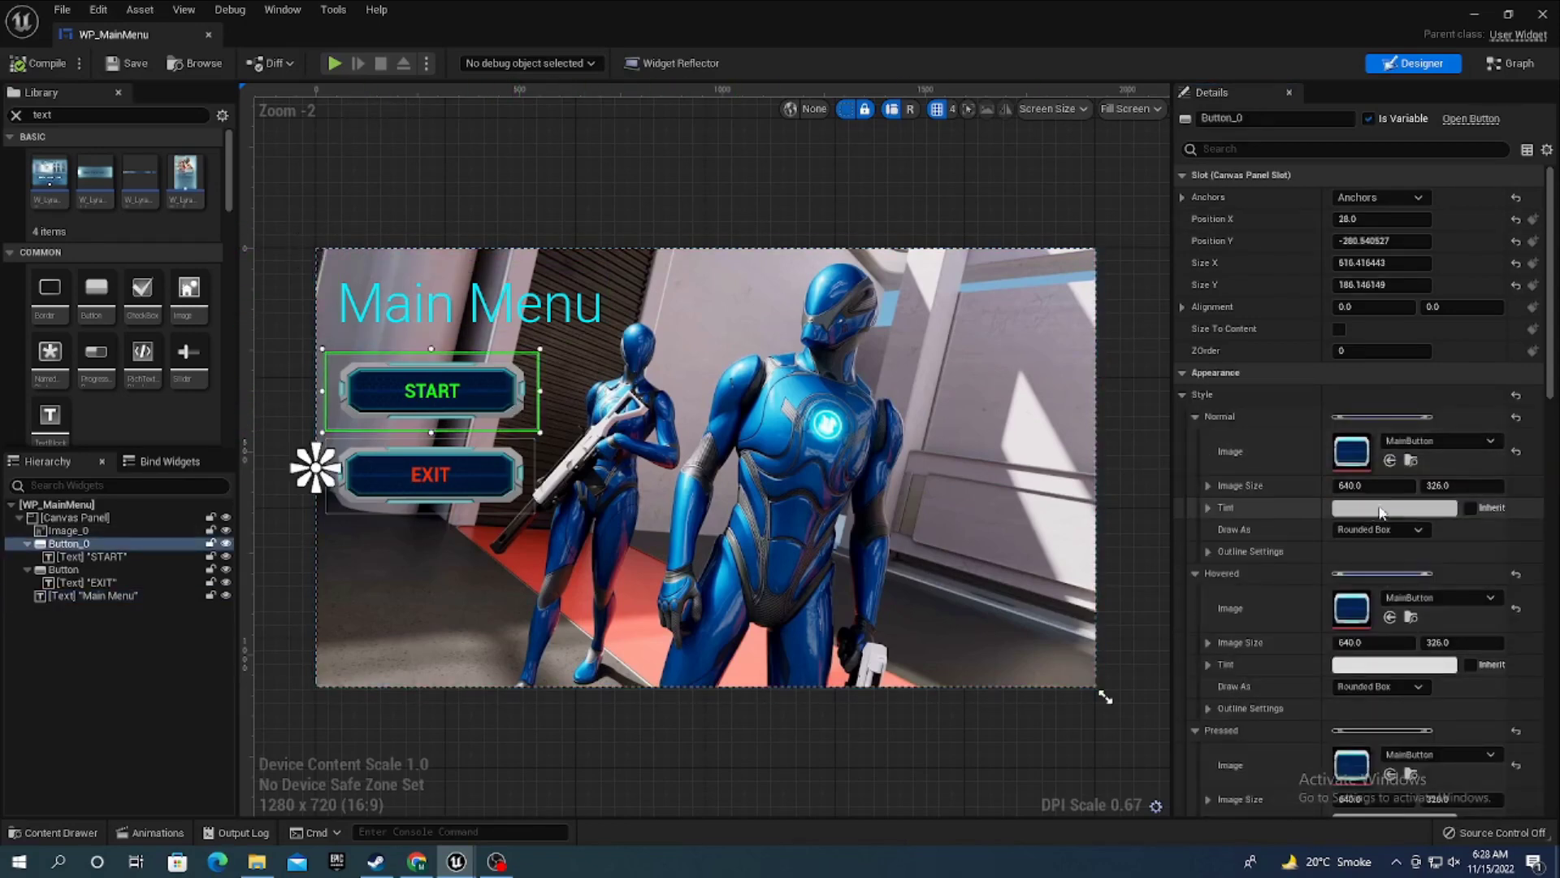
# - Add an On Clicked event for the START button (Button_0) in the event graph
pyautogui.moveTo(1551, 350); pyautogui.dragTo(1536, 747)
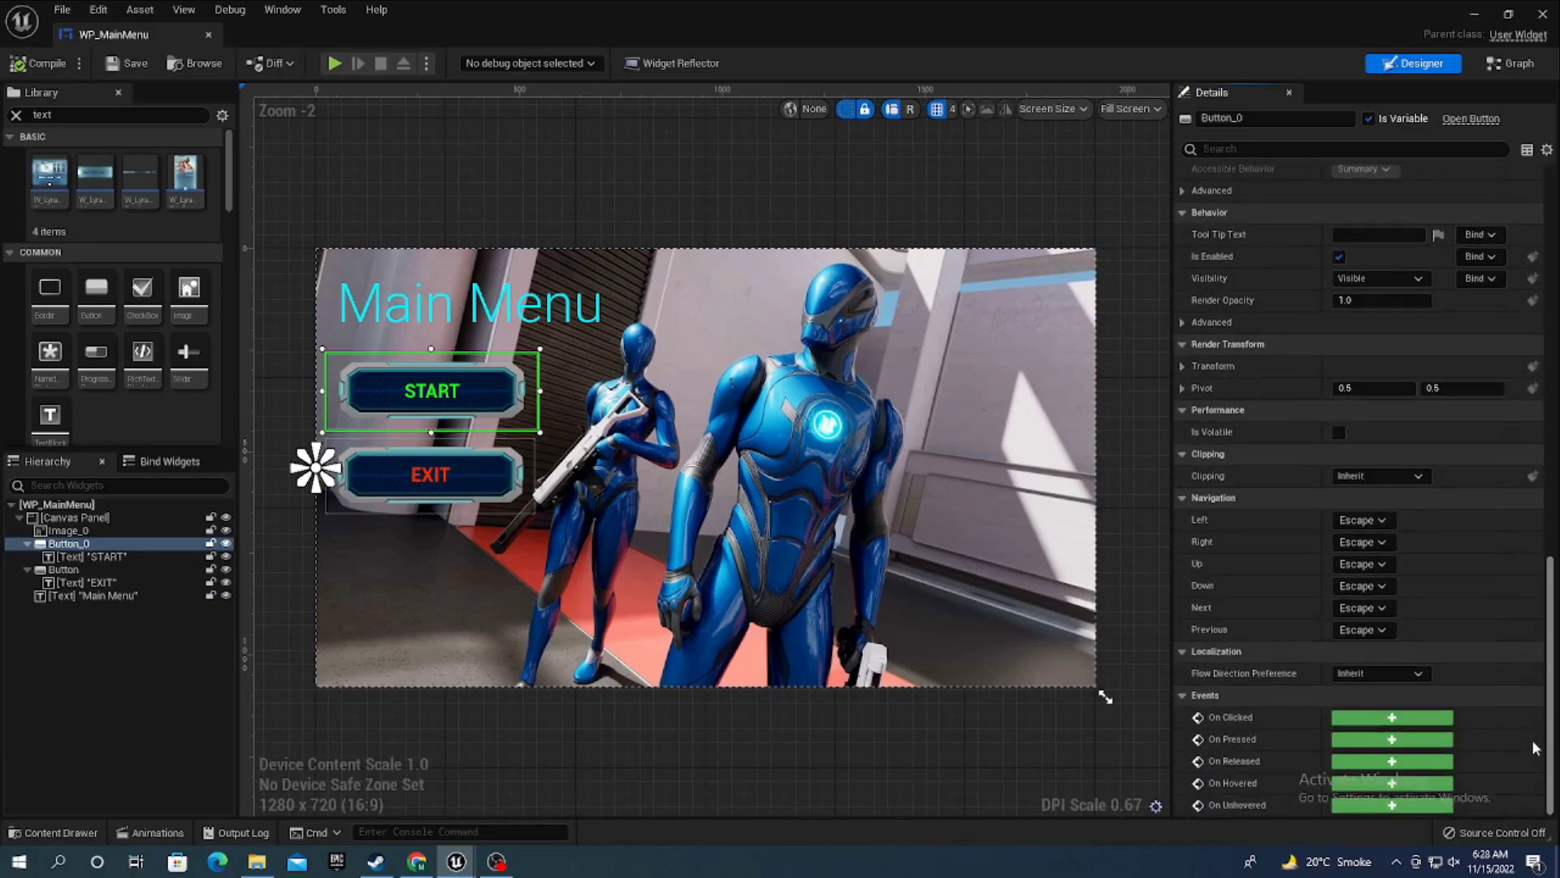
pyautogui.click(1372, 718)
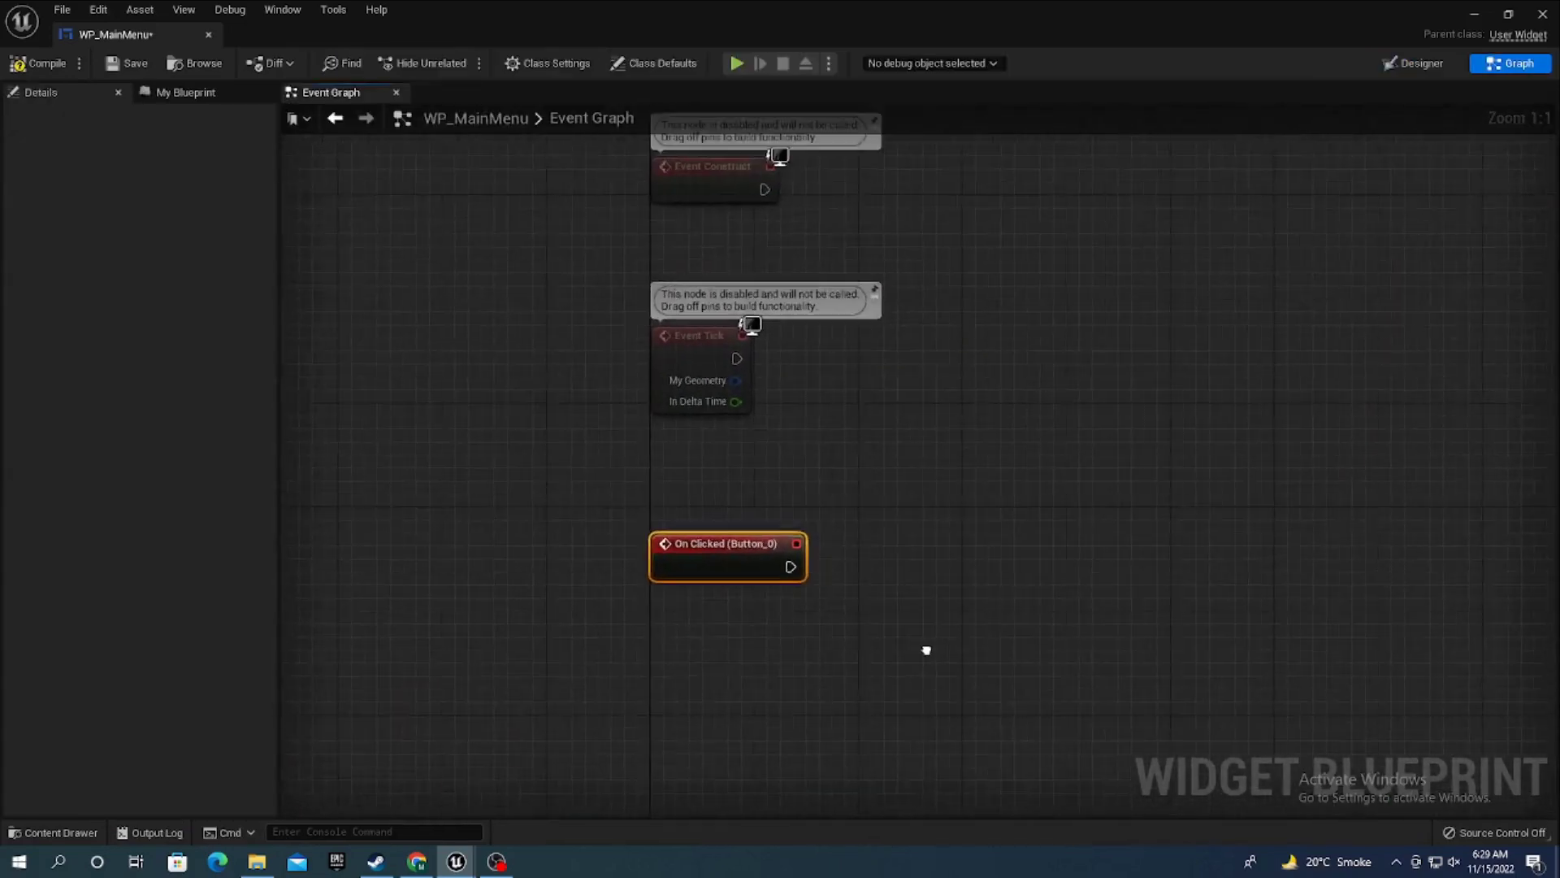
pyautogui.moveTo(926, 650); pyautogui.dragTo(742, 601, button='right')
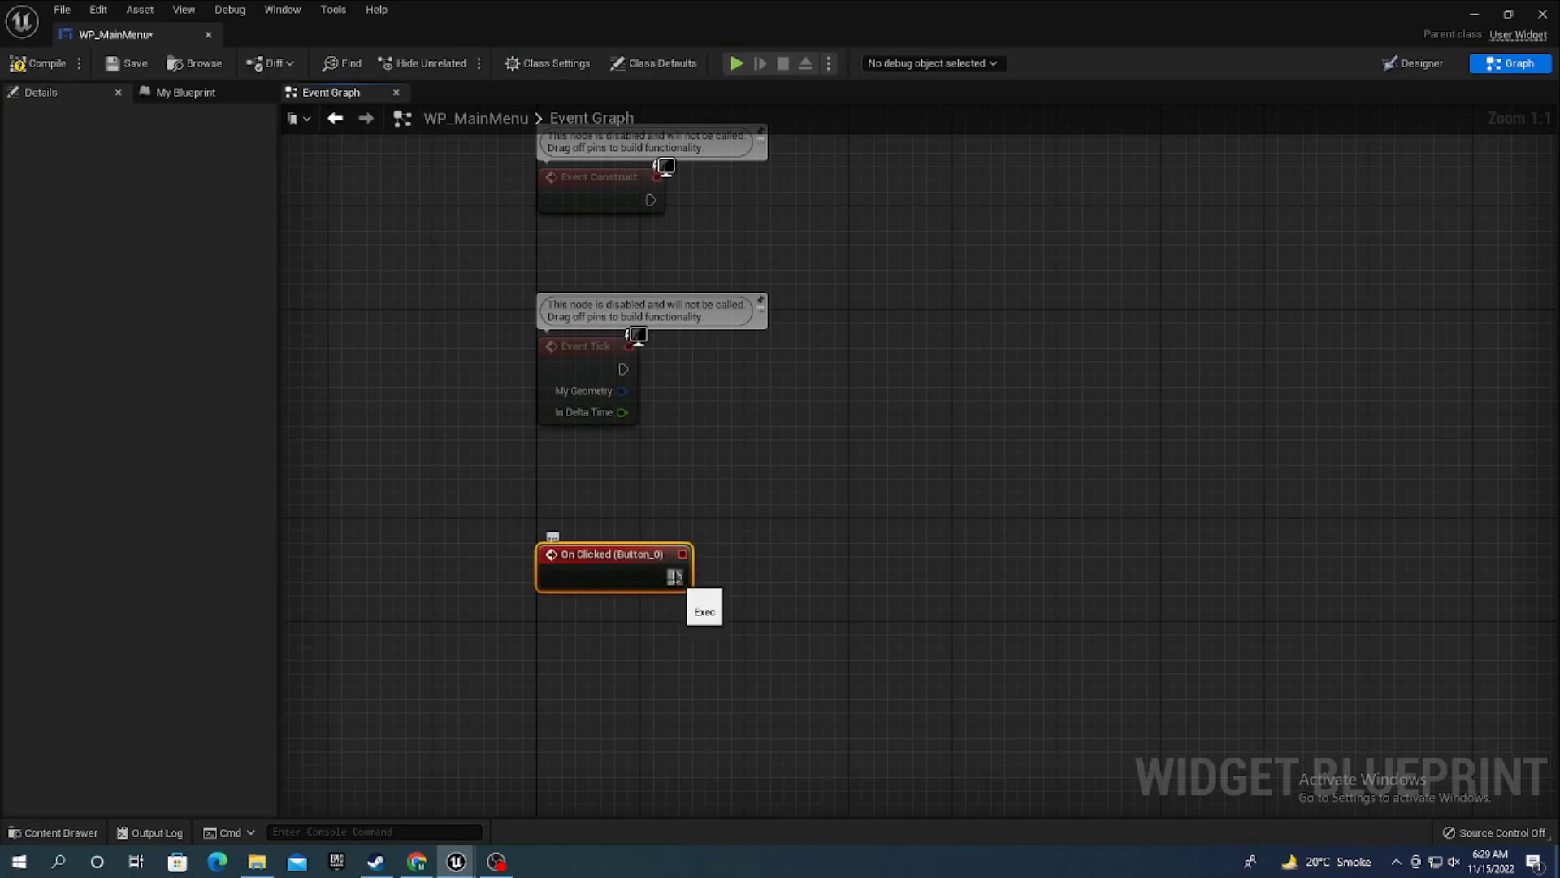
pyautogui.moveTo(675, 577)
pyautogui.mouseDown()
pyautogui.moveTo(763, 603)
pyautogui.moveTo(764, 579)
pyautogui.mouseUp()
pyautogui.moveTo(763, 581); pyautogui.dragTo(764, 582)
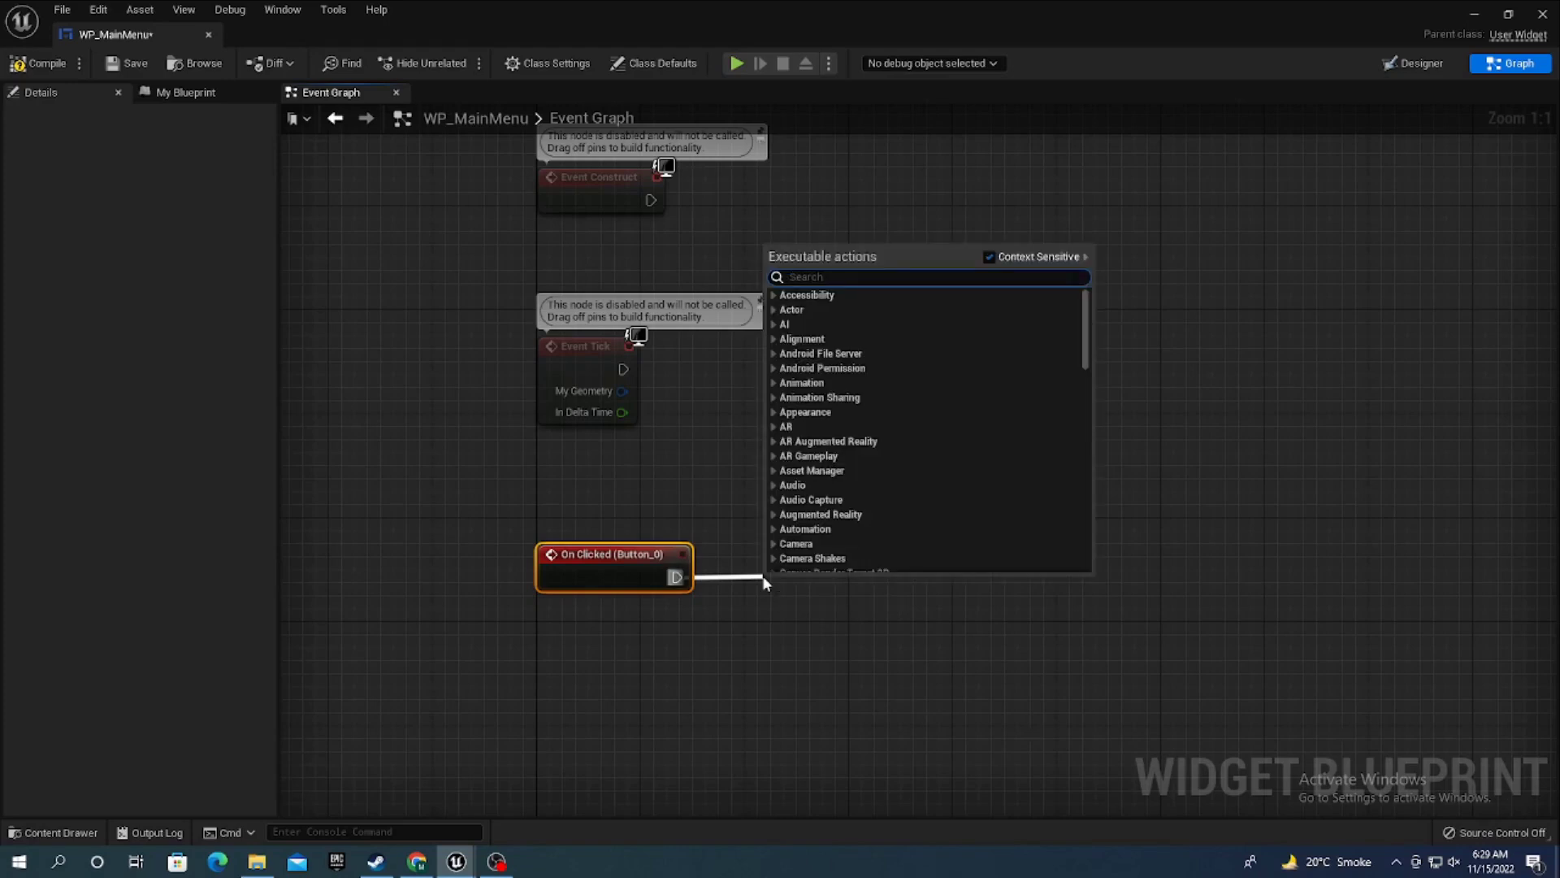
pyautogui.click(632, 657)
# - Place a Get Player Controller node beneath the On Clicked event
pyautogui.rightClick(632, 656)
pyautogui.write('ge')
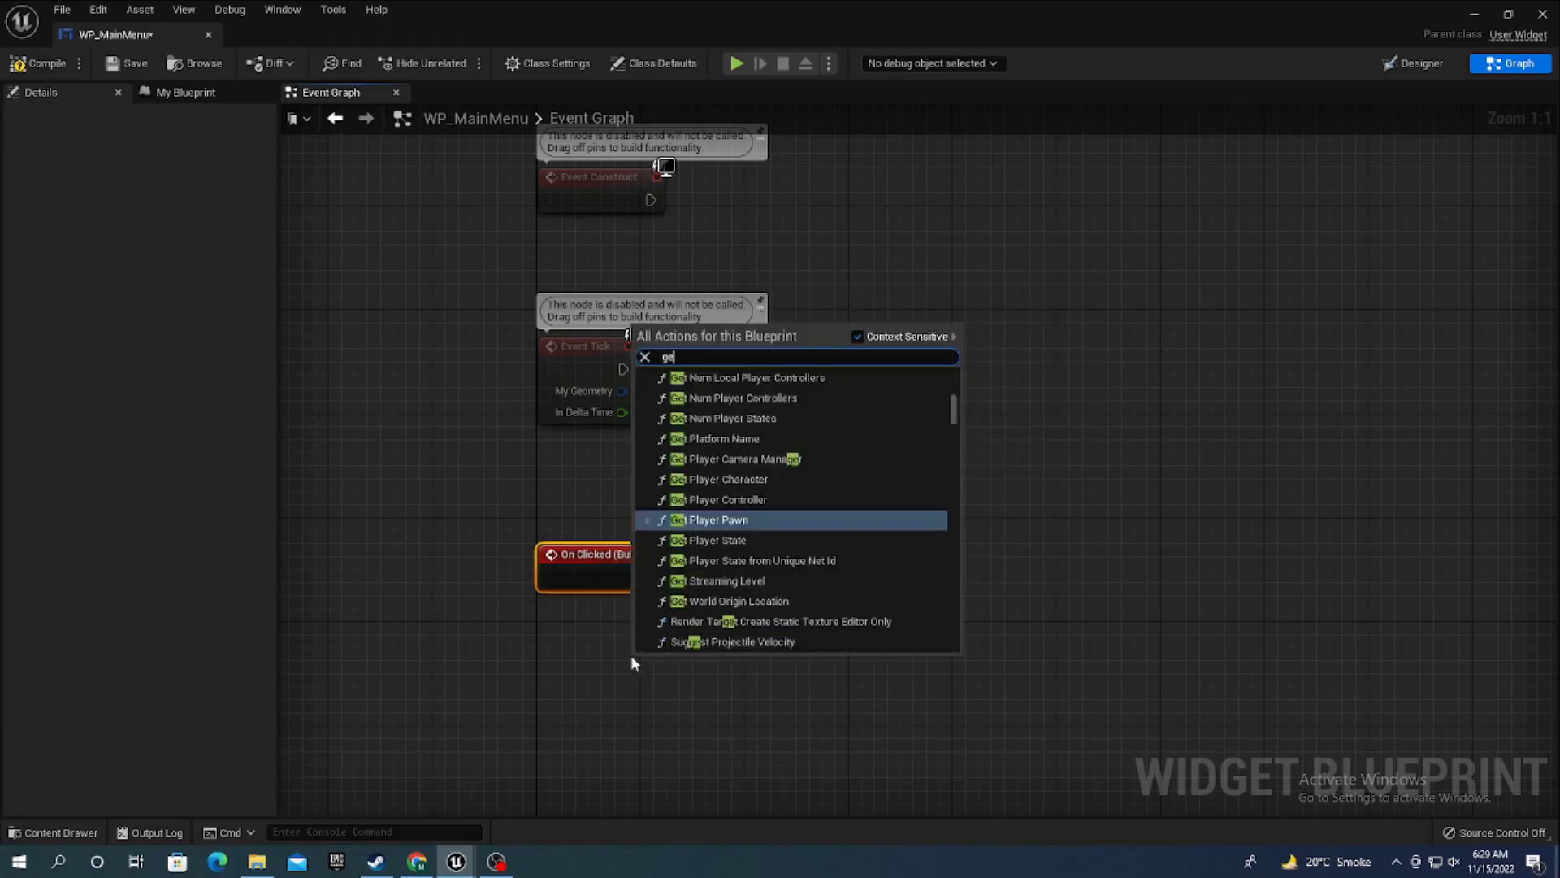
pyautogui.write('t pla')
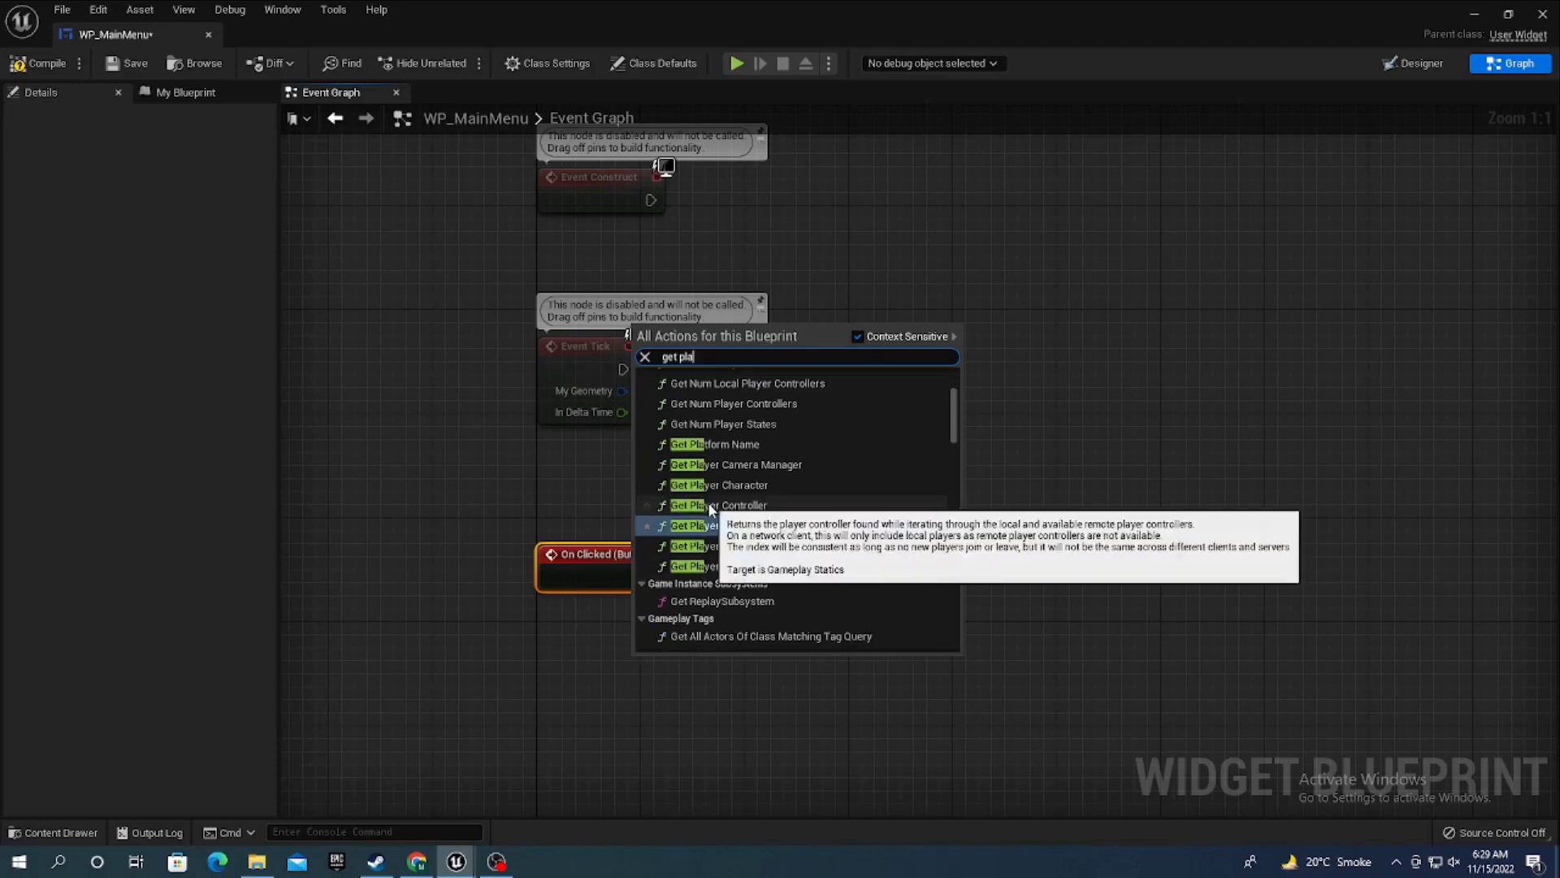
pyautogui.click(709, 502)
pyautogui.moveTo(713, 681); pyautogui.dragTo(622, 668)
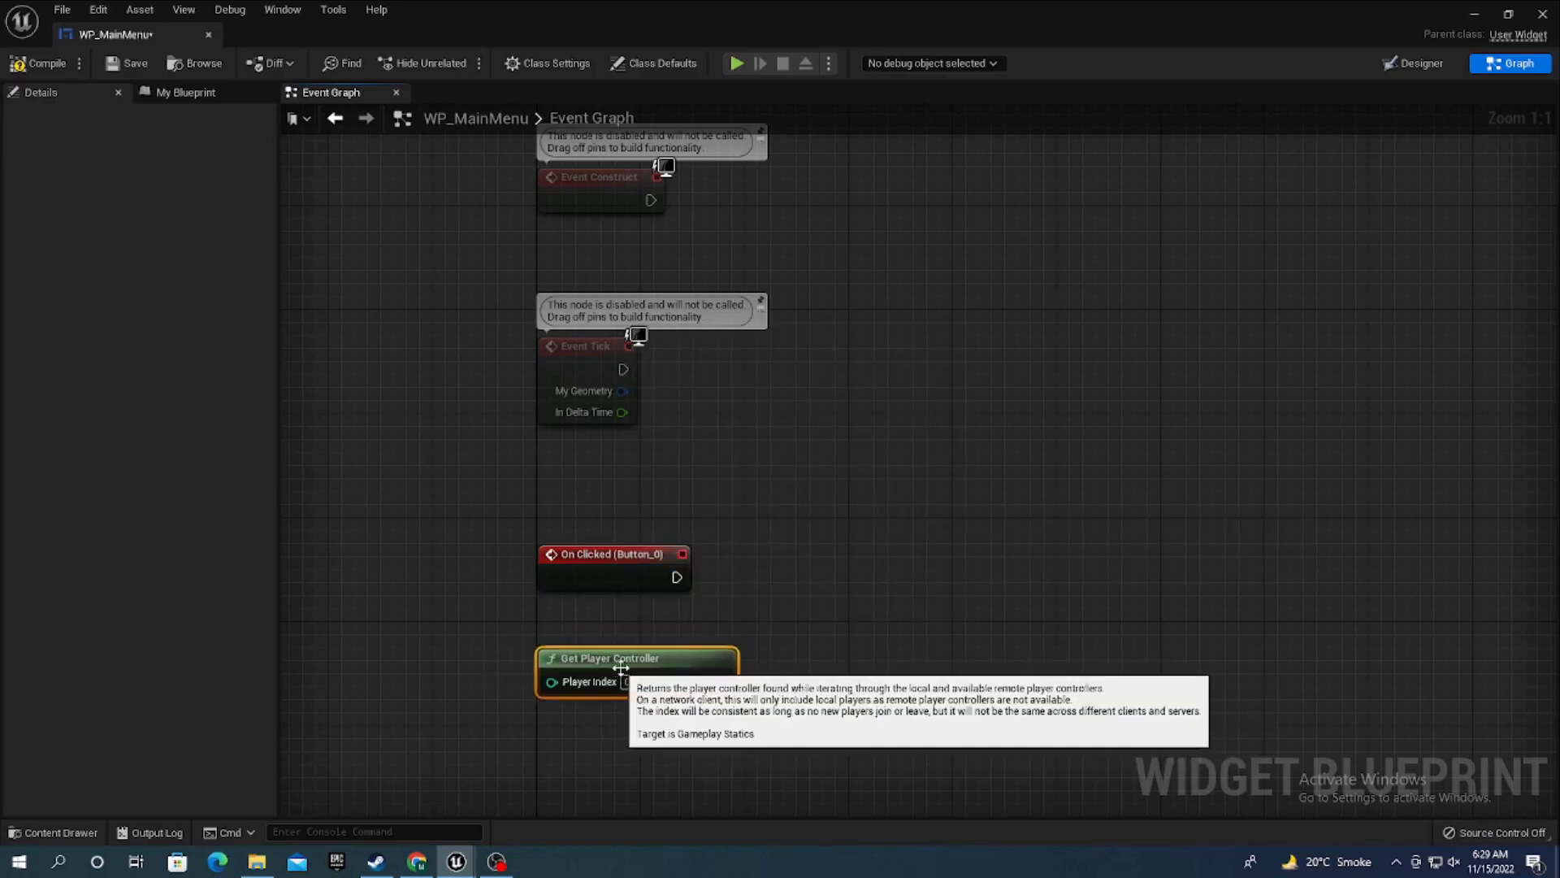
pyautogui.click(1407, 73)
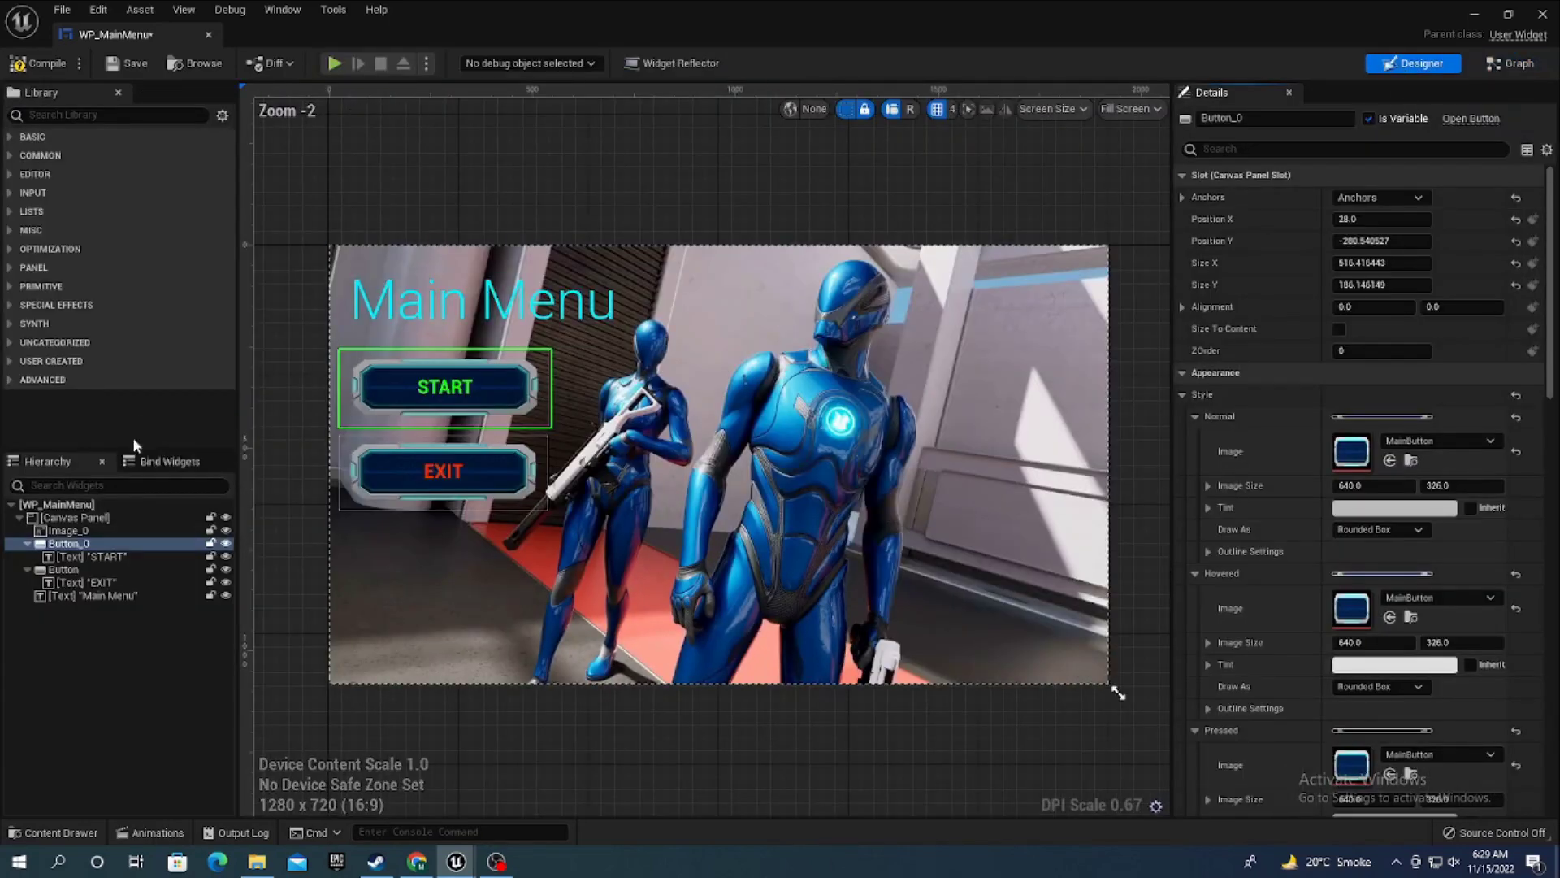
# - In the Hierarchy, rename Button_0 to StartButton and Button to ExitButton
pyautogui.click(90, 547)
pyautogui.click(90, 547)
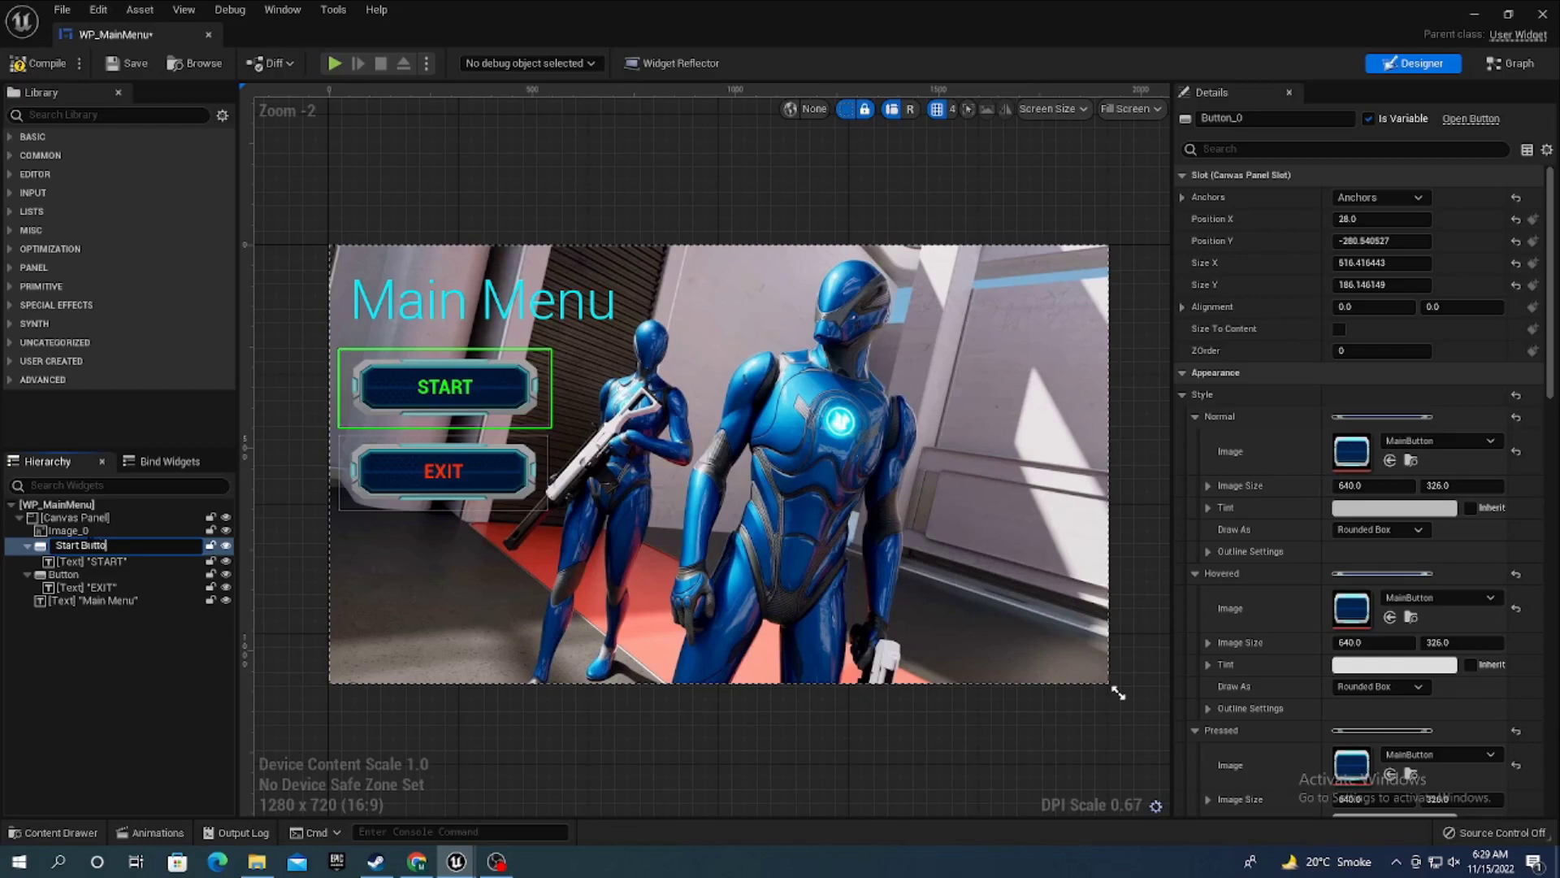
pyautogui.press('Return')
pyautogui.click(104, 570)
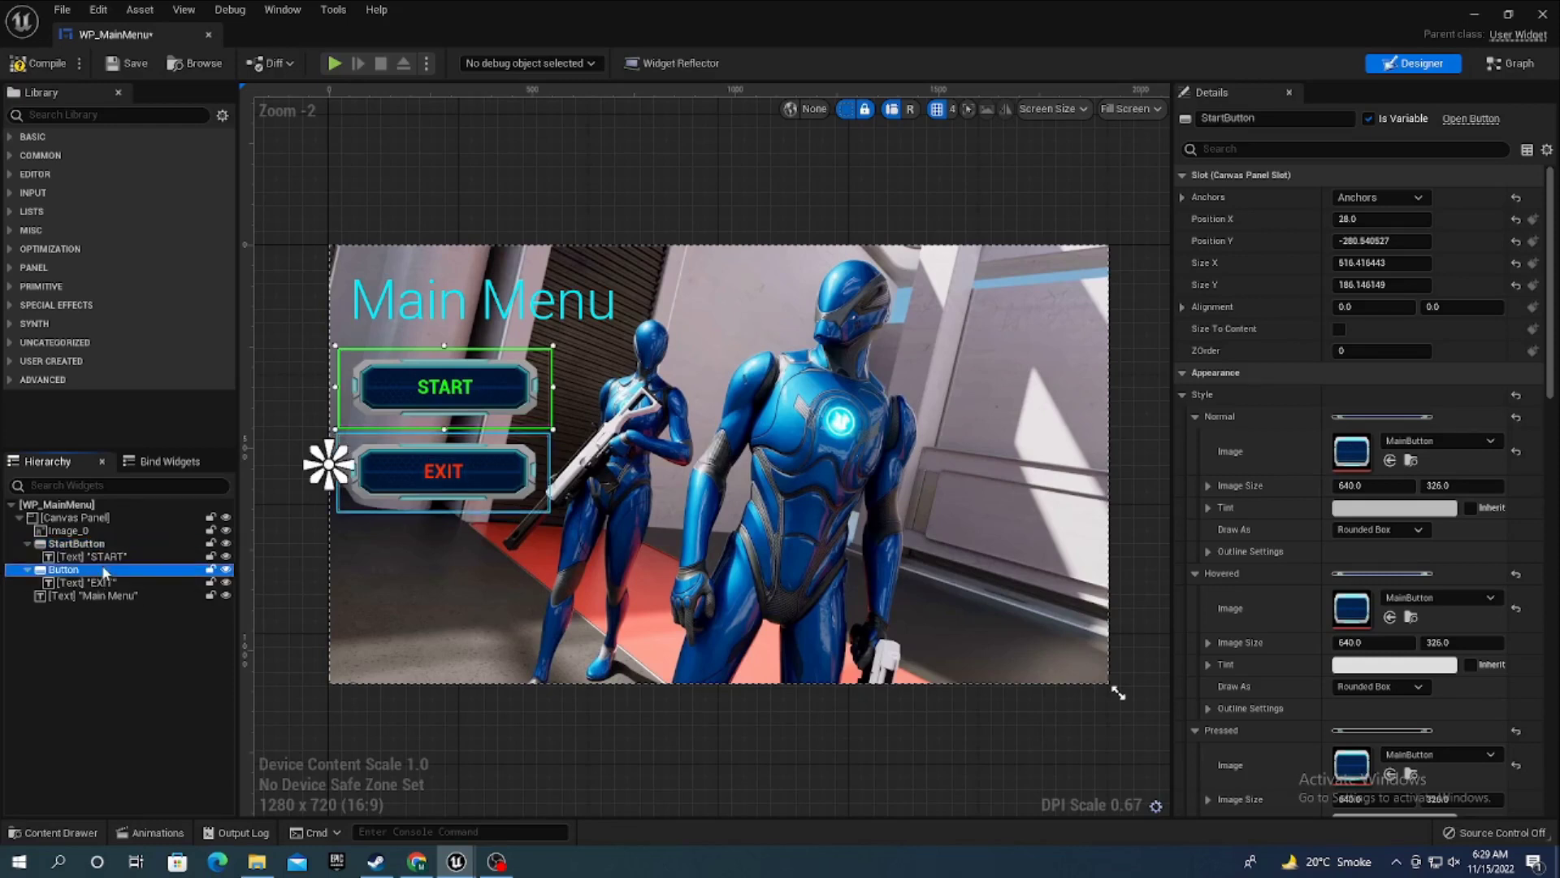
pyautogui.click(104, 570)
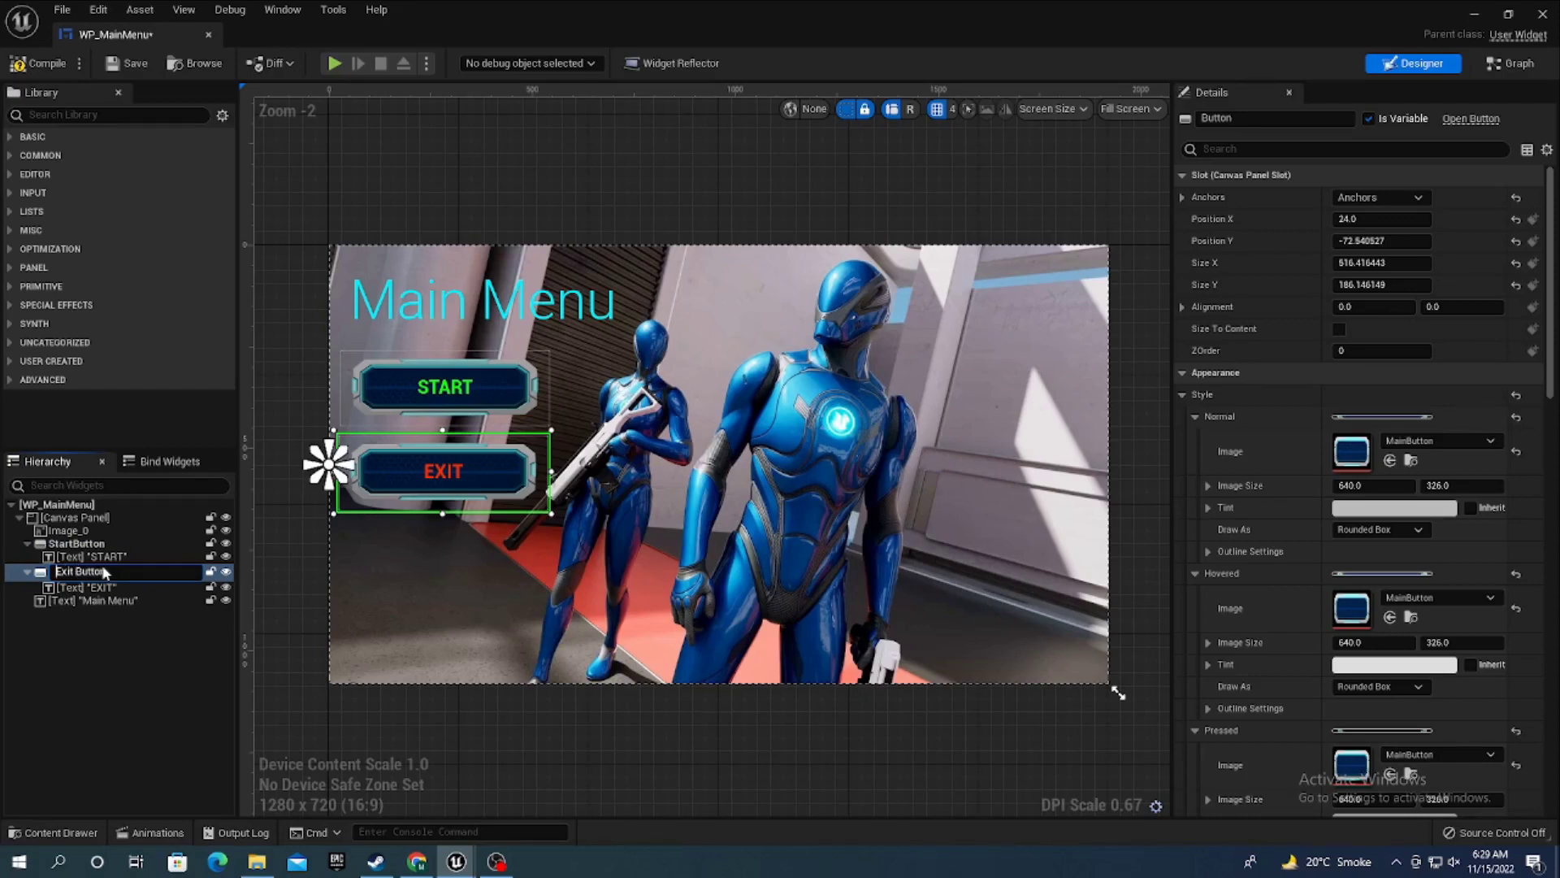
pyautogui.press('Return')
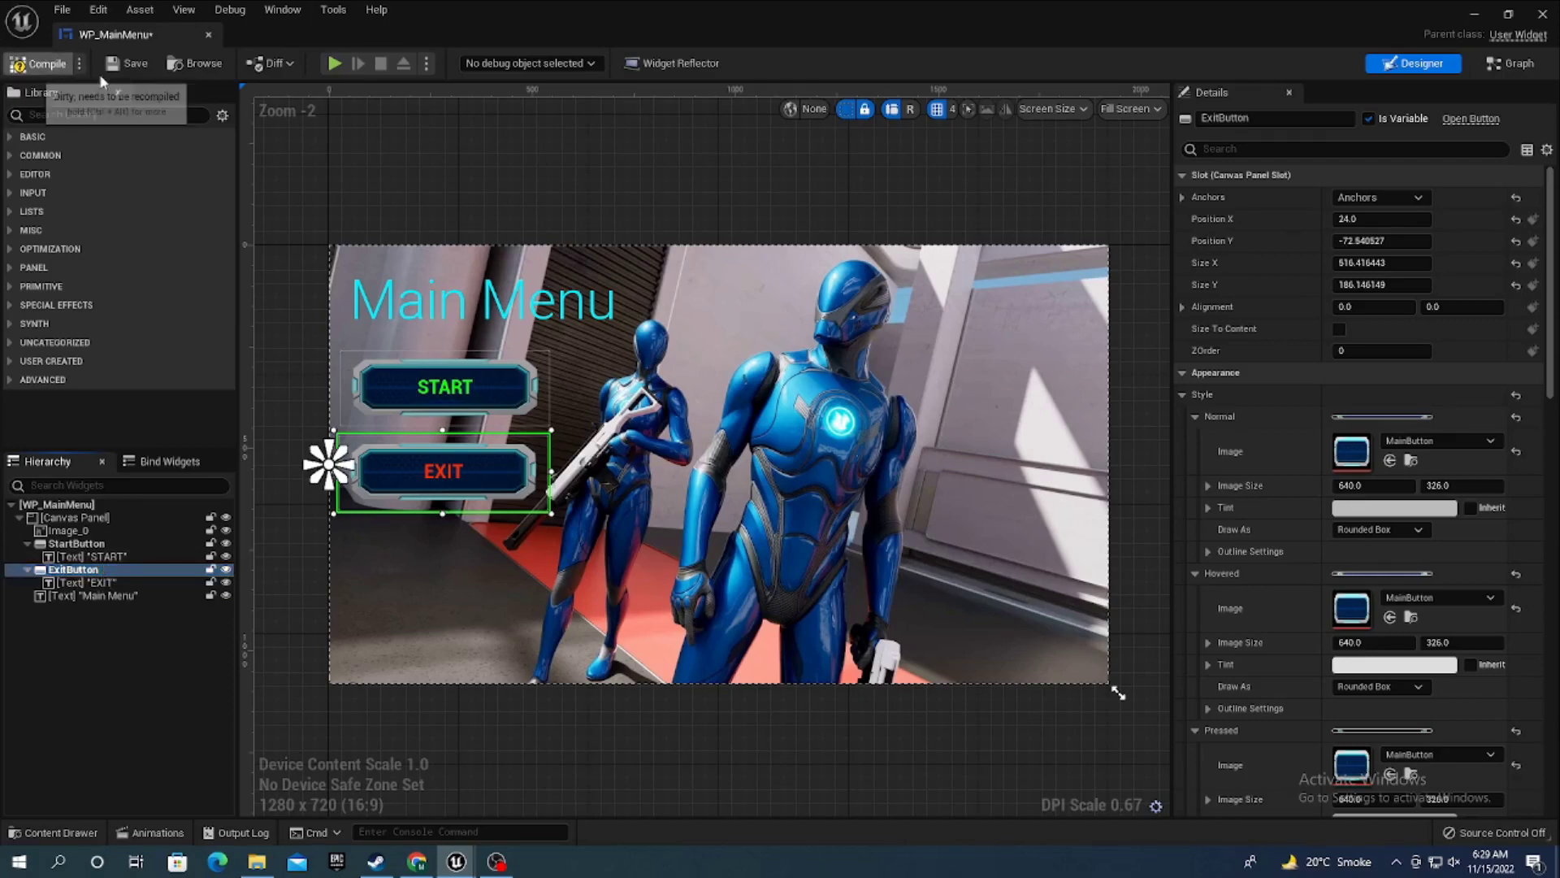
# - Add a Set Input Mode UI Only node fed by Get Player Controller and triggered by On Clicked (StartButton)
pyautogui.click(1511, 64)
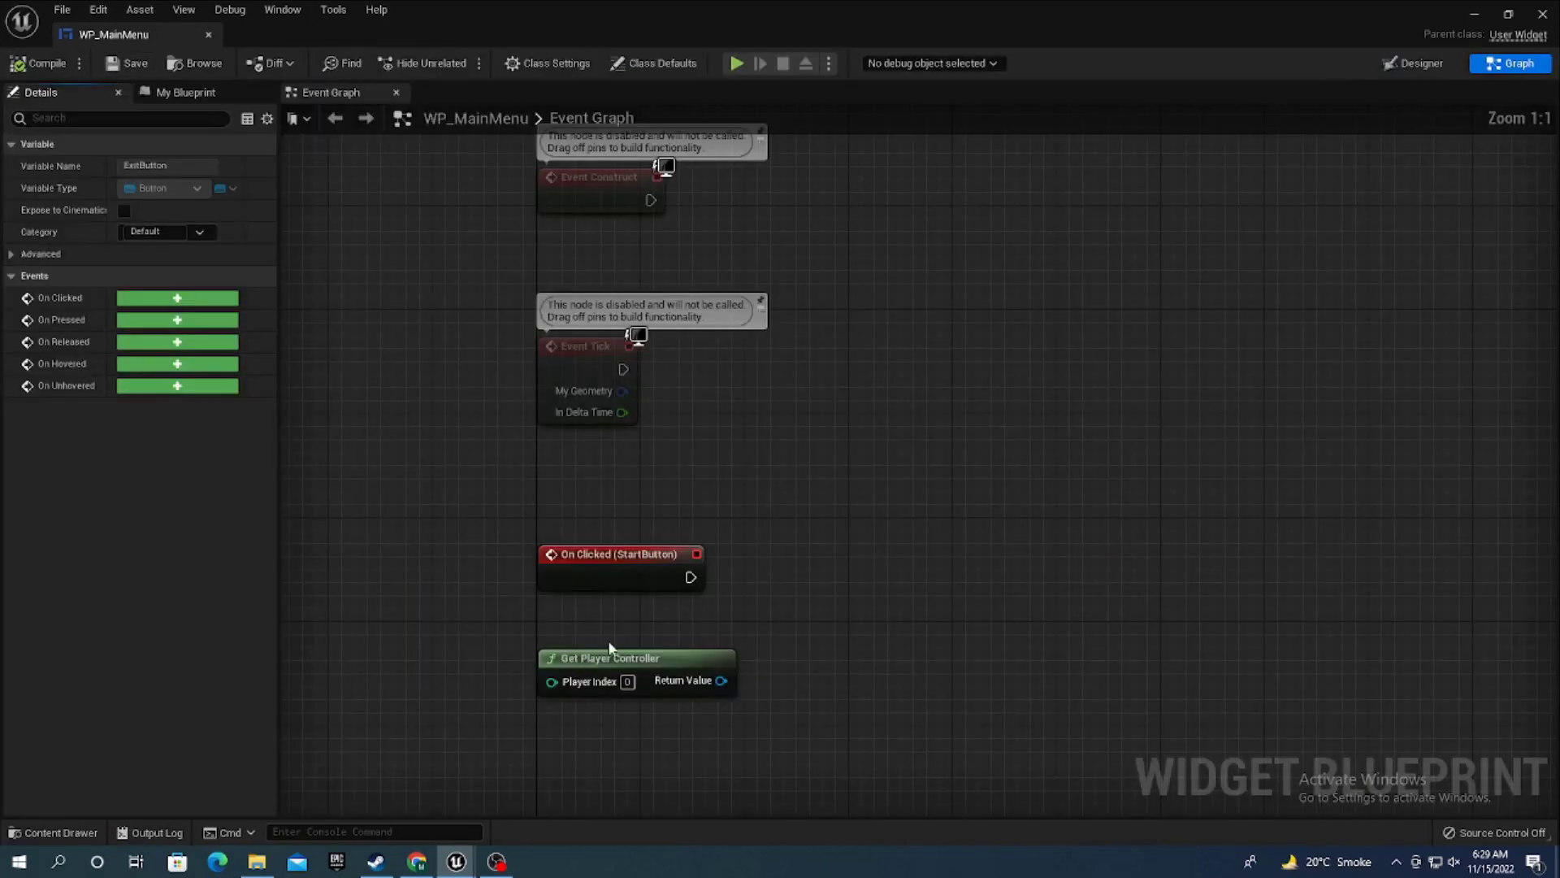
pyautogui.moveTo(613, 645); pyautogui.dragTo(808, 539)
pyautogui.write('set')
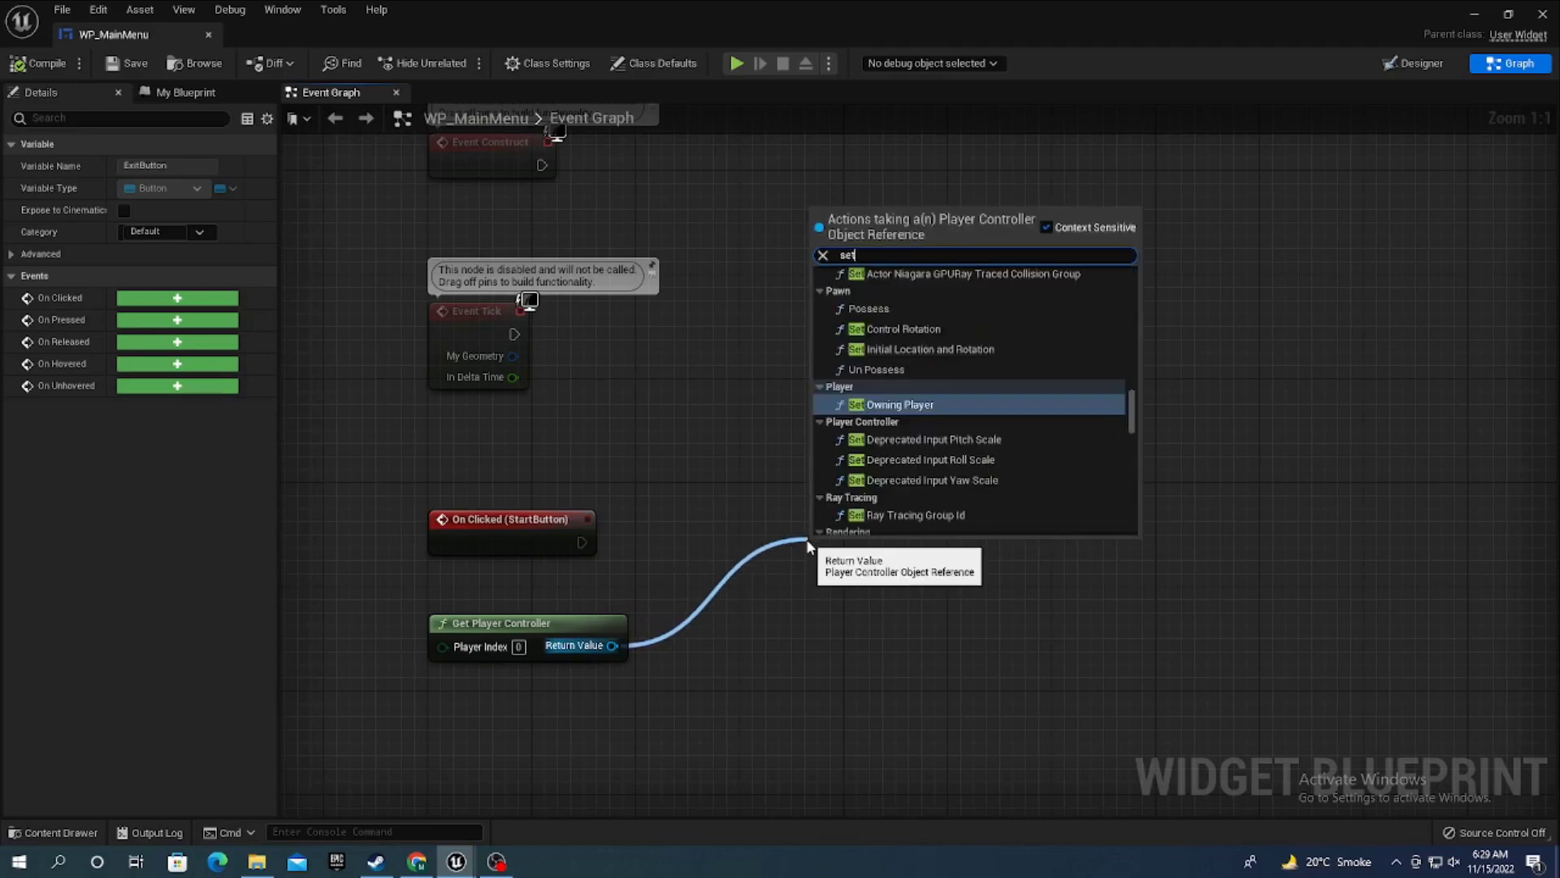
pyautogui.write(' input')
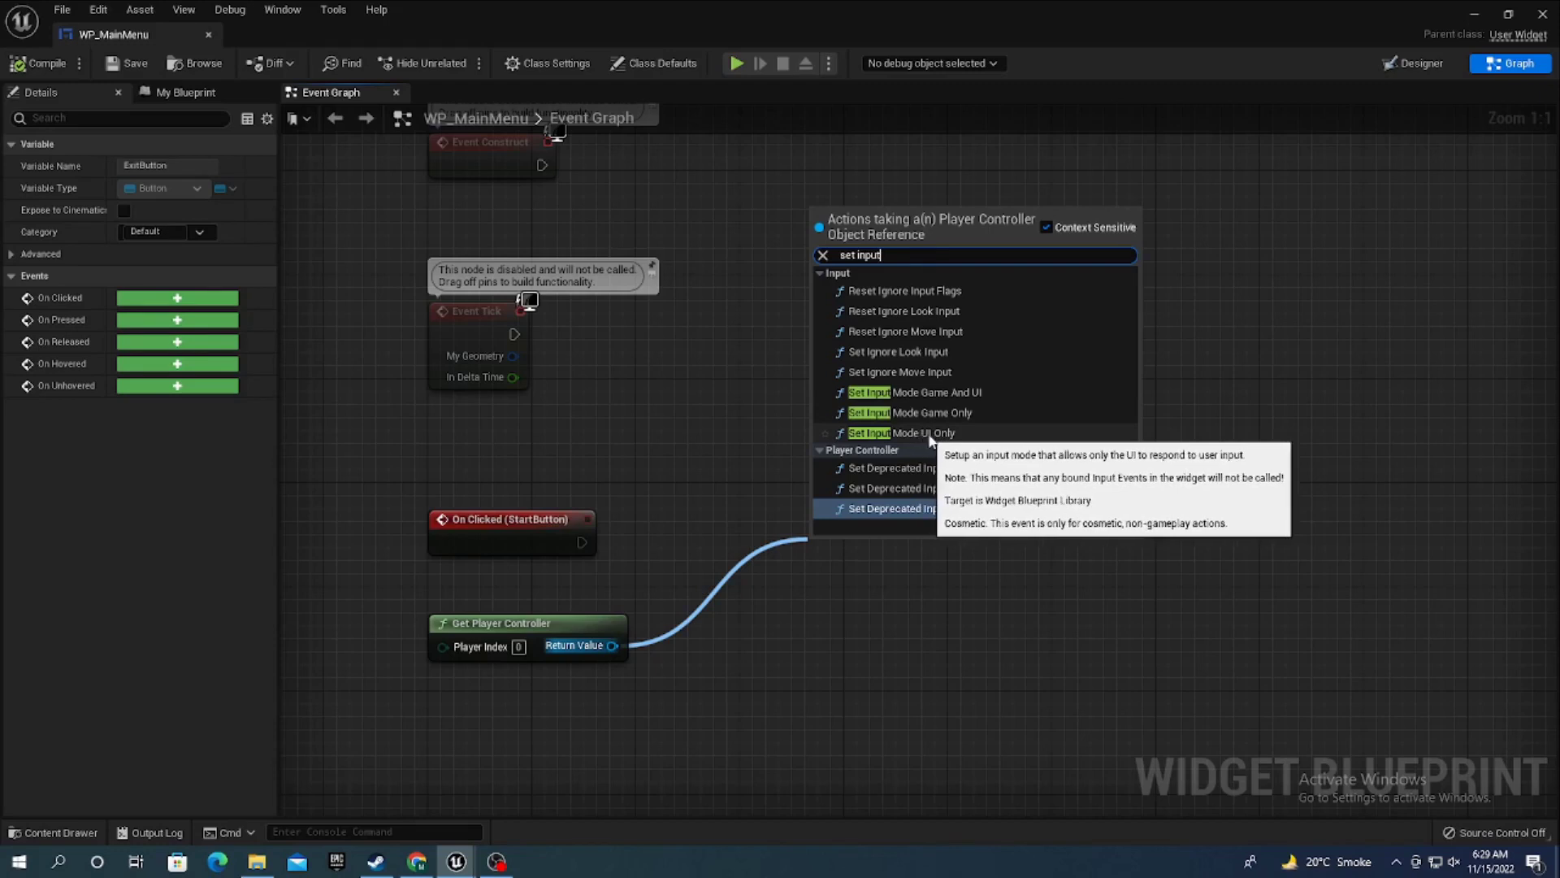
pyautogui.click(936, 433)
pyautogui.moveTo(849, 557); pyautogui.dragTo(837, 530)
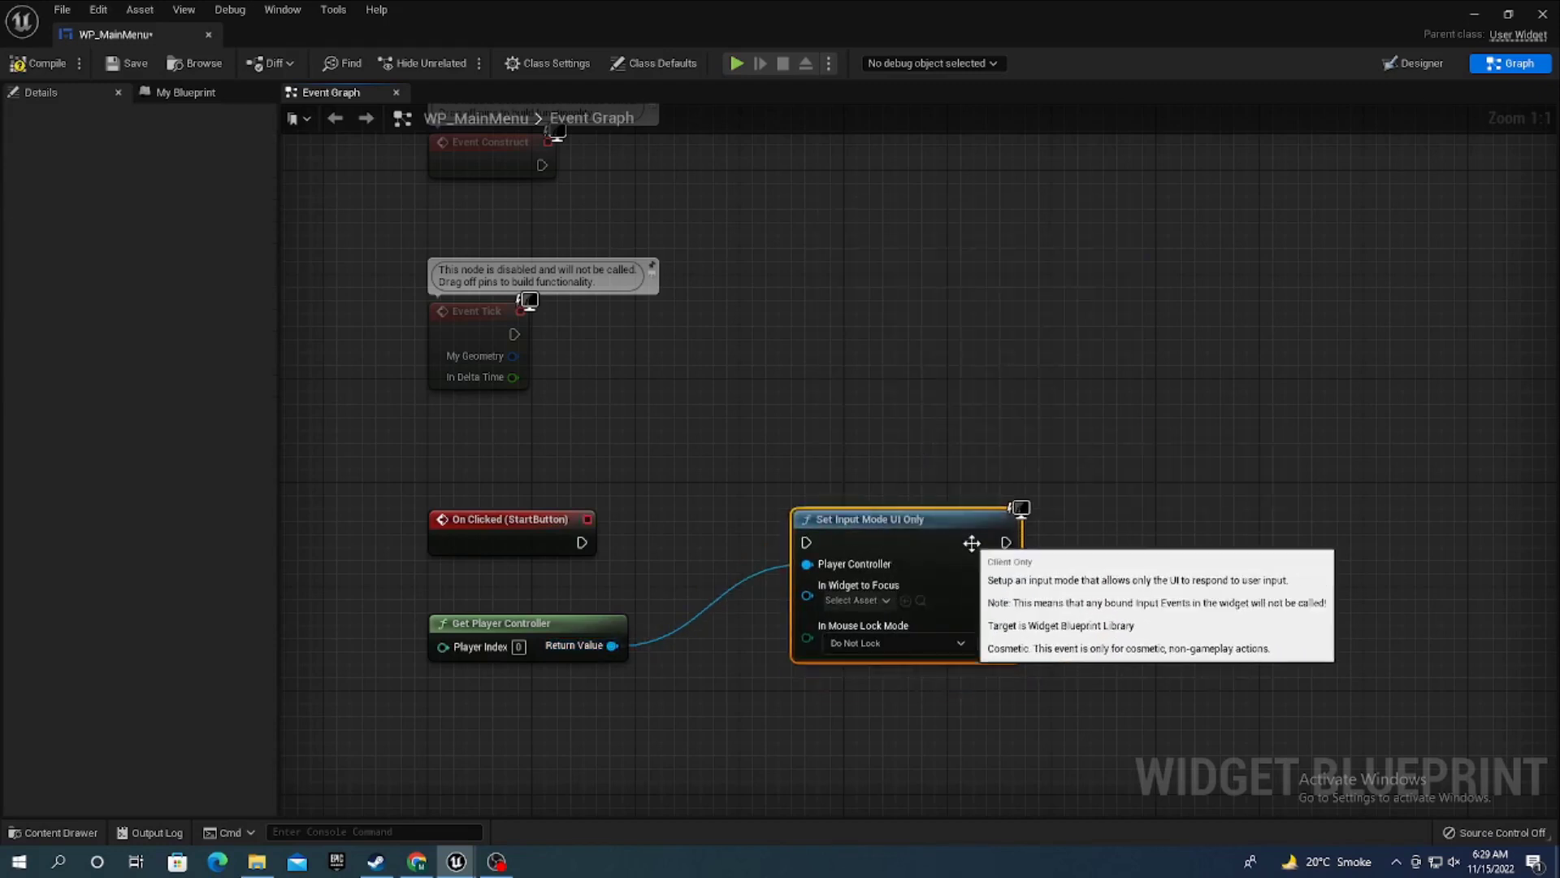
pyautogui.moveTo(580, 542); pyautogui.dragTo(807, 542)
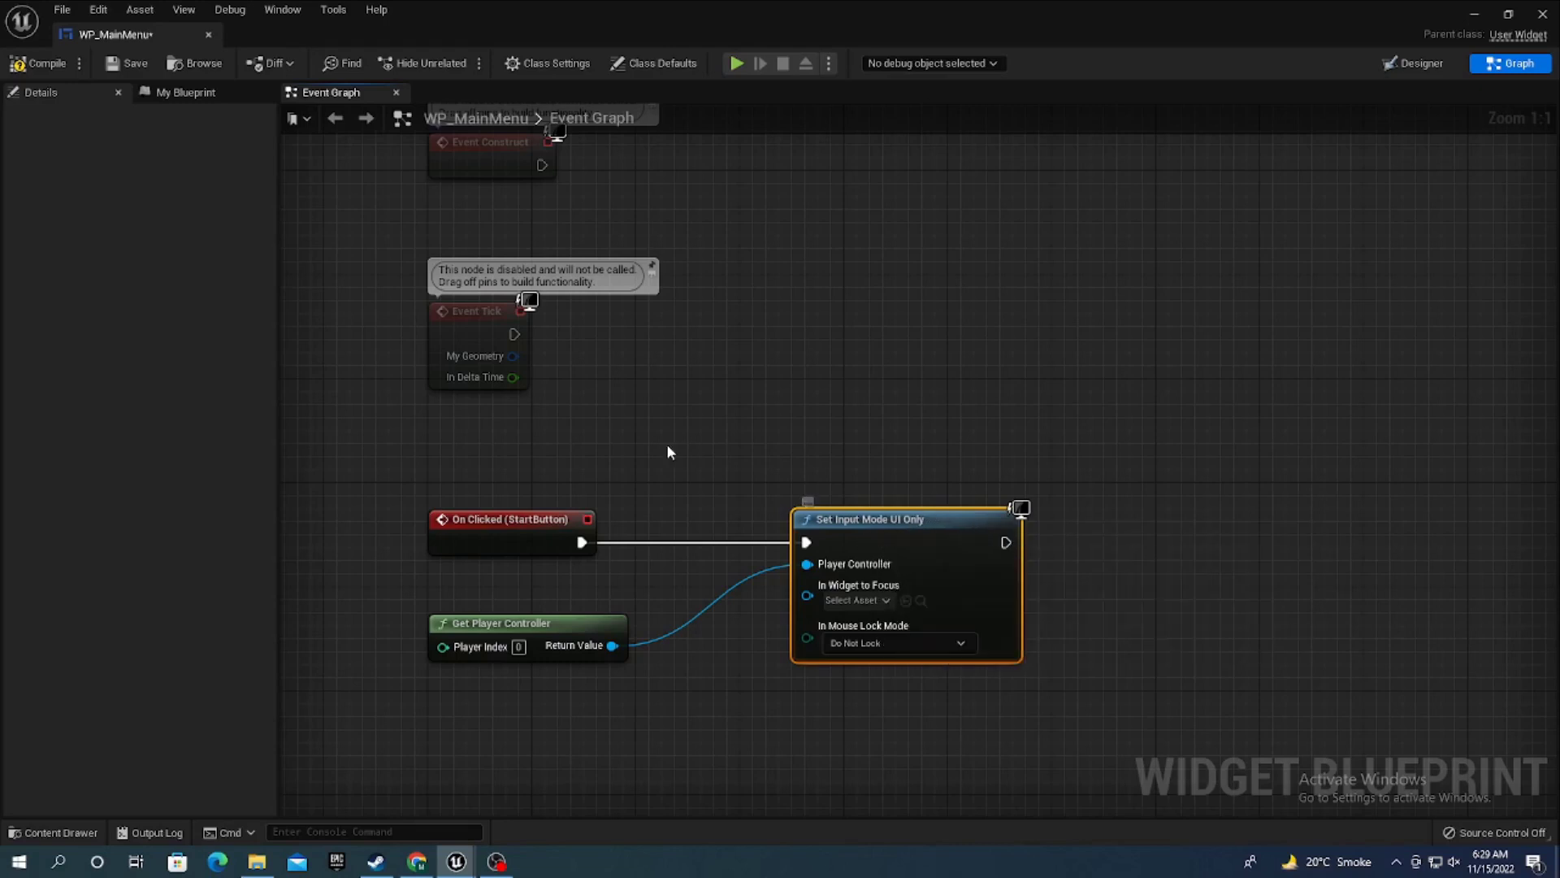
pyautogui.moveTo(756, 614); pyautogui.dragTo(547, 583, button='right')
pyautogui.moveTo(404, 614); pyautogui.dragTo(807, 738)
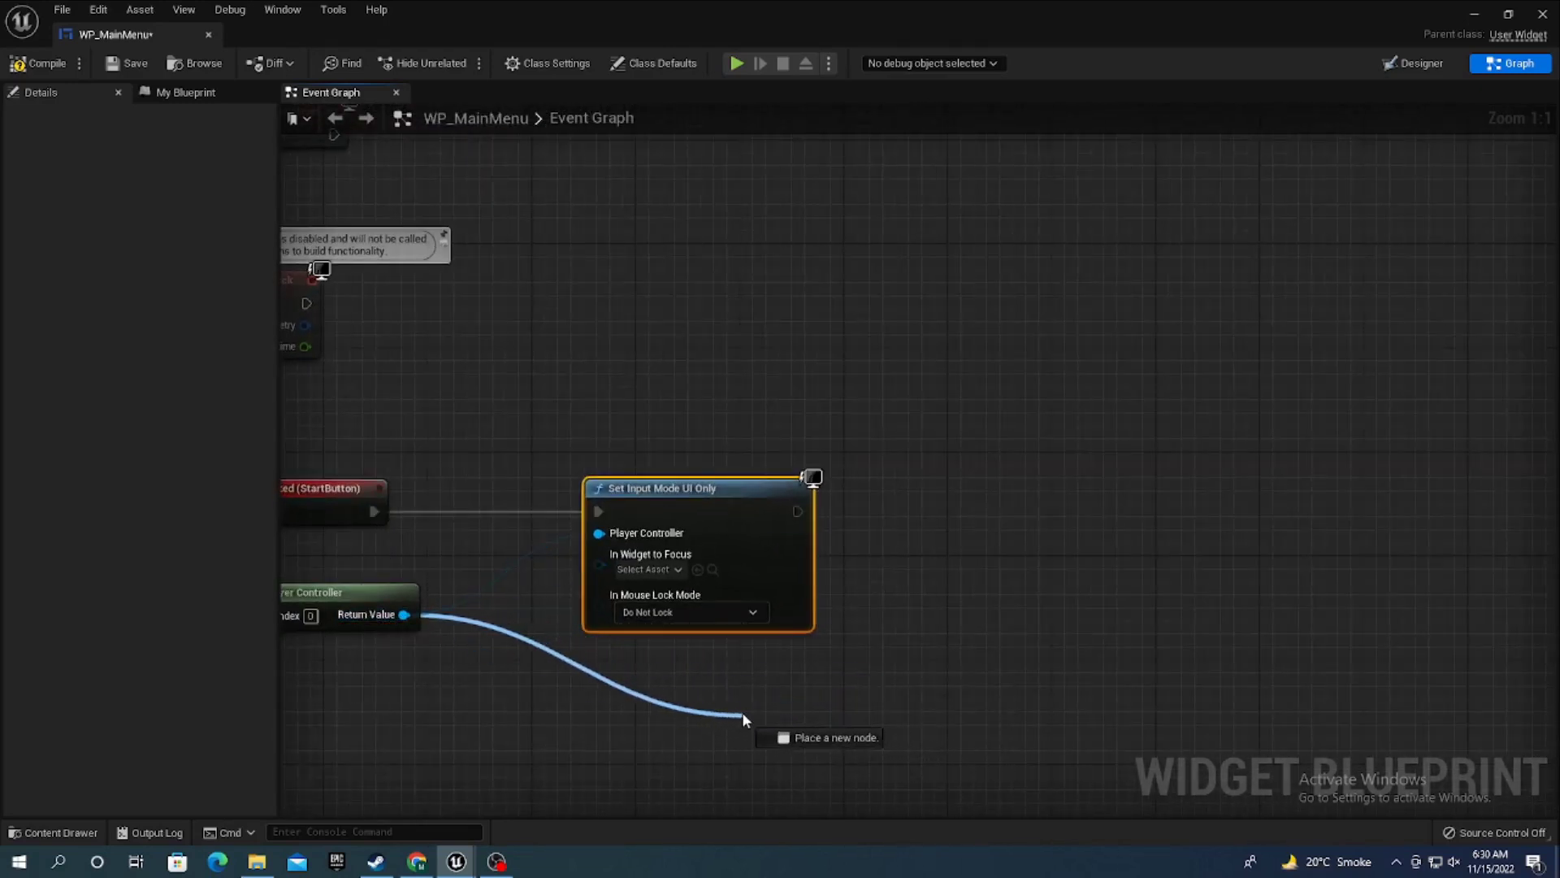
# - Add a SET Show Mouse Cursor node from the player controller and chain it after Set Input Mode UI Only
pyautogui.moveTo(807, 740); pyautogui.dragTo(742, 706)
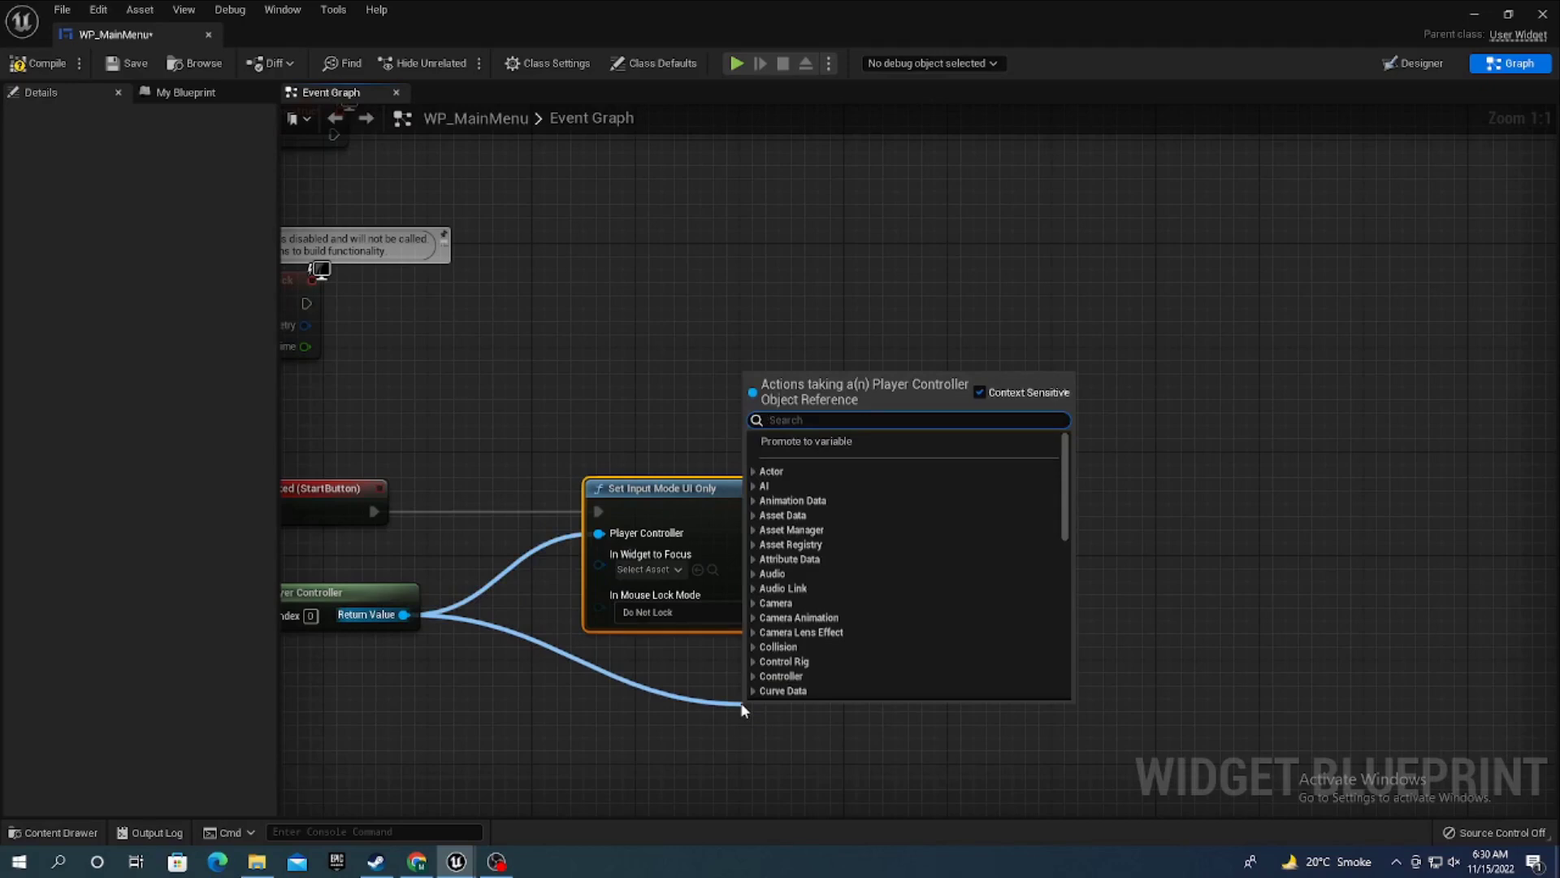
pyautogui.write('se')
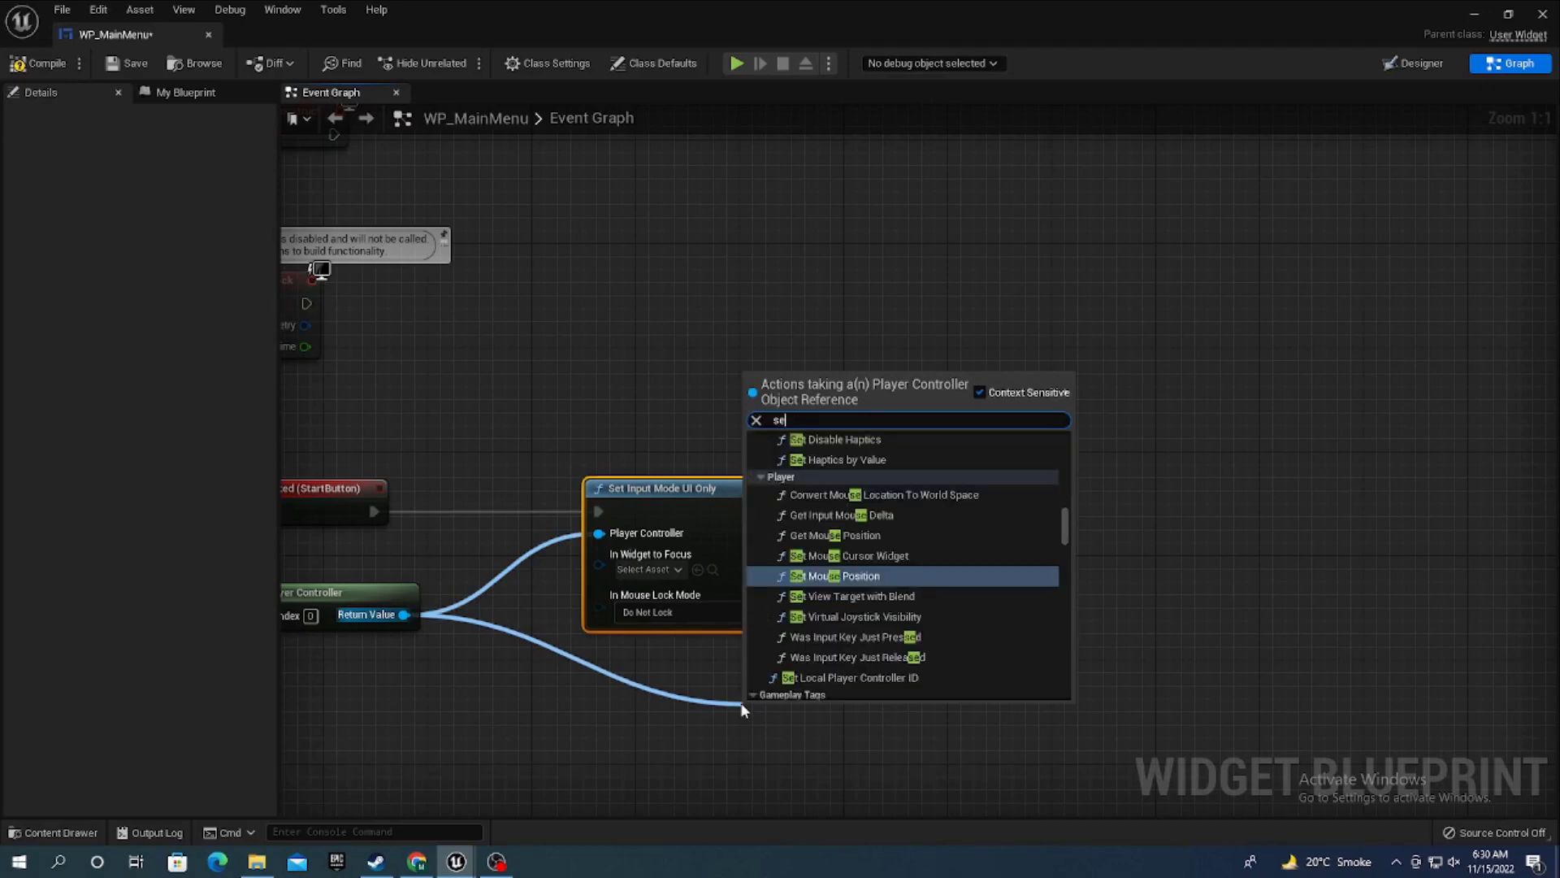
pyautogui.write('t mo')
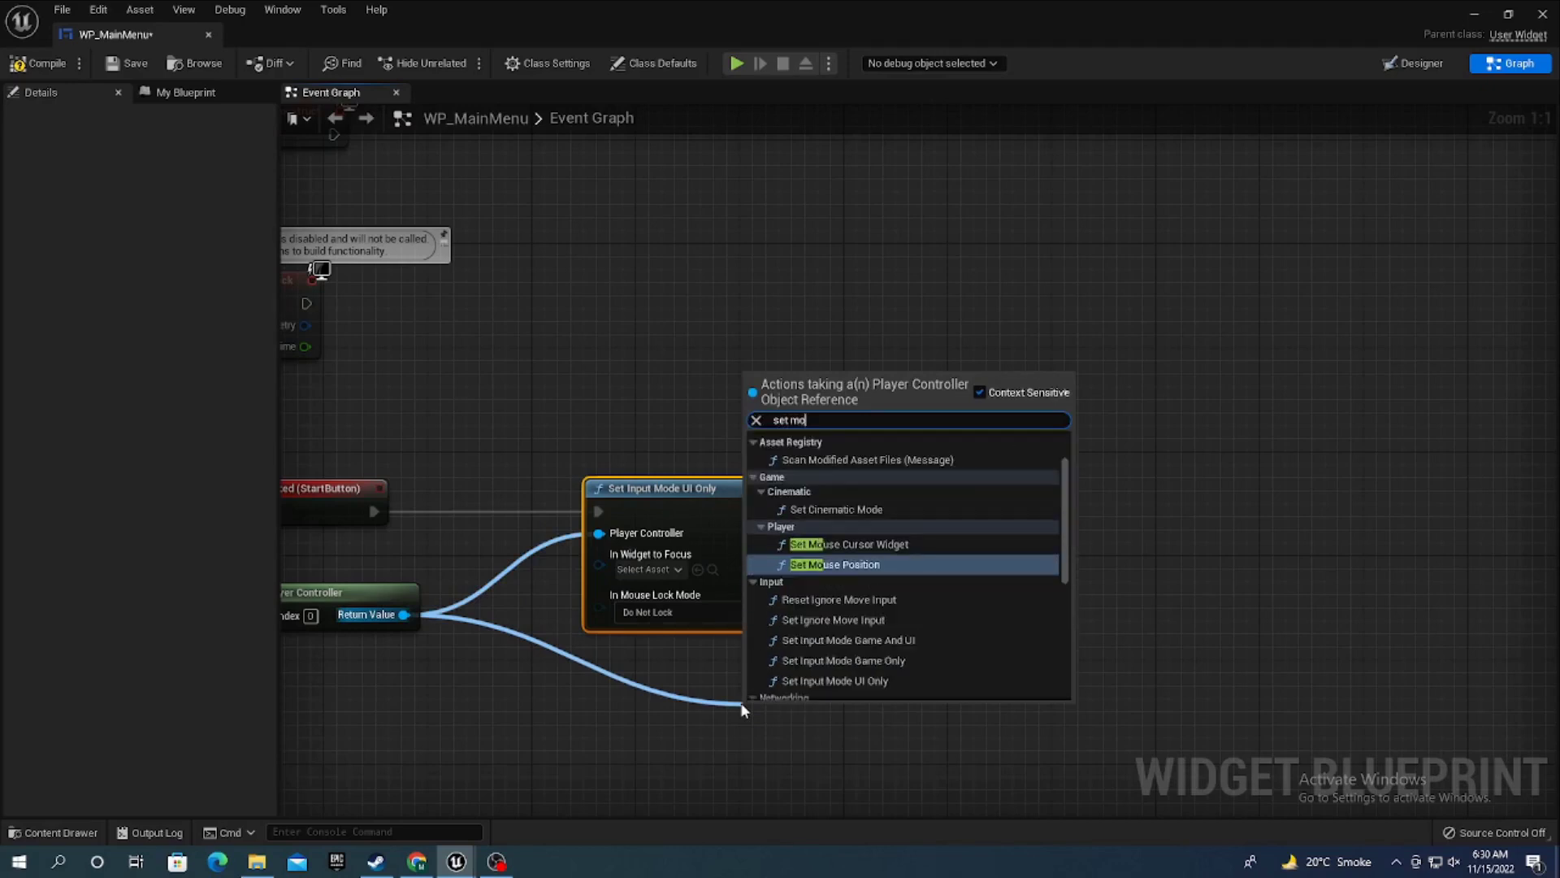
pyautogui.write('use')
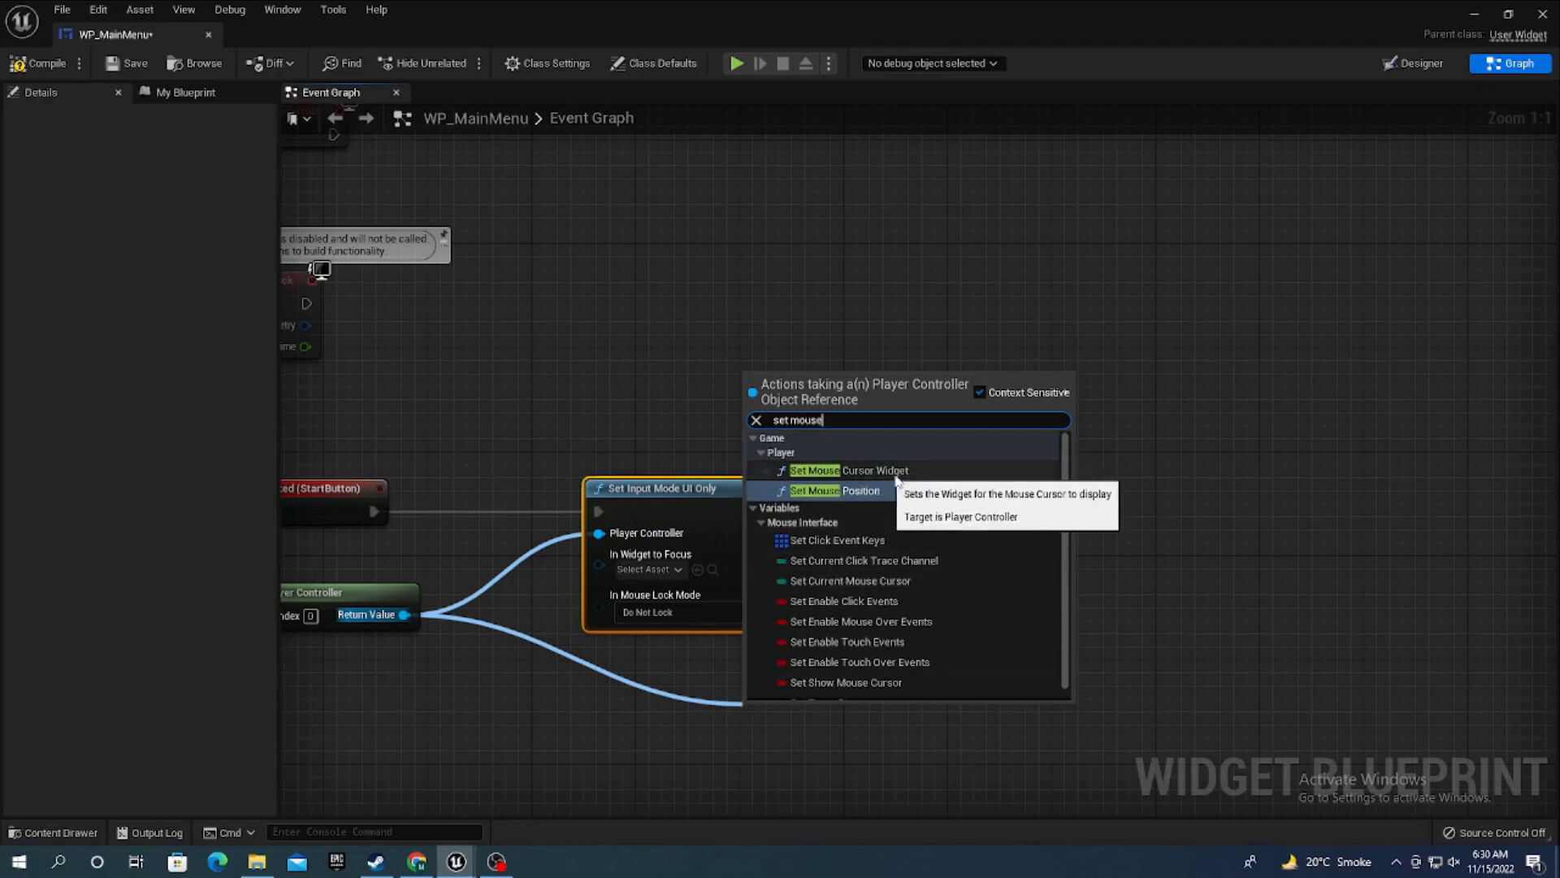
pyautogui.scroll(-1, 1051, 526)
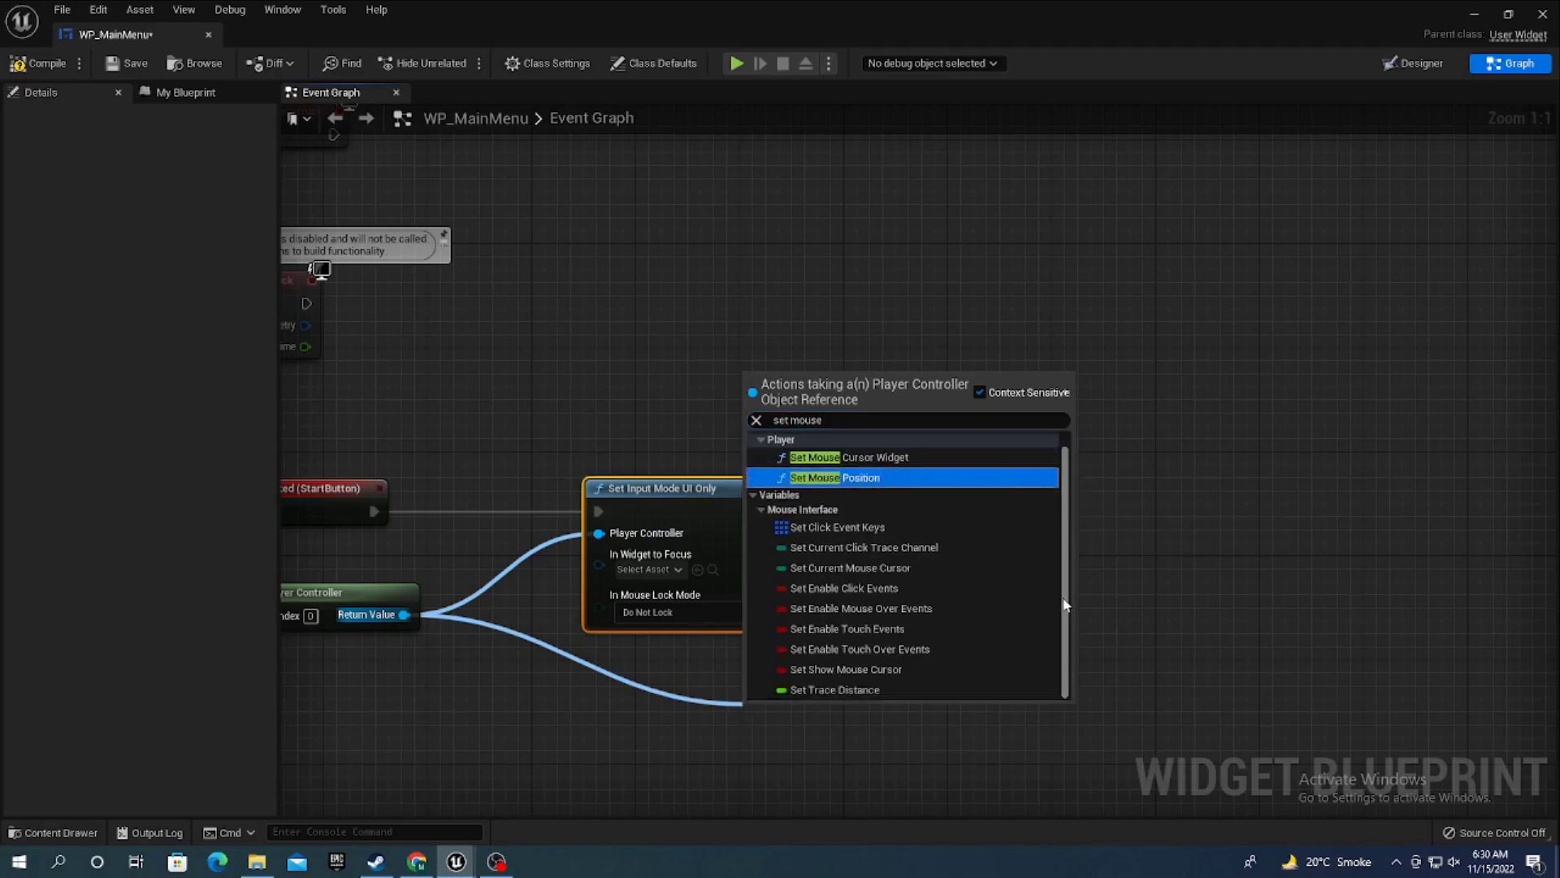
pyautogui.click(869, 674)
pyautogui.moveTo(845, 743)
pyautogui.mouseDown()
pyautogui.moveTo(1008, 534)
pyautogui.moveTo(796, 512)
pyautogui.mouseUp()
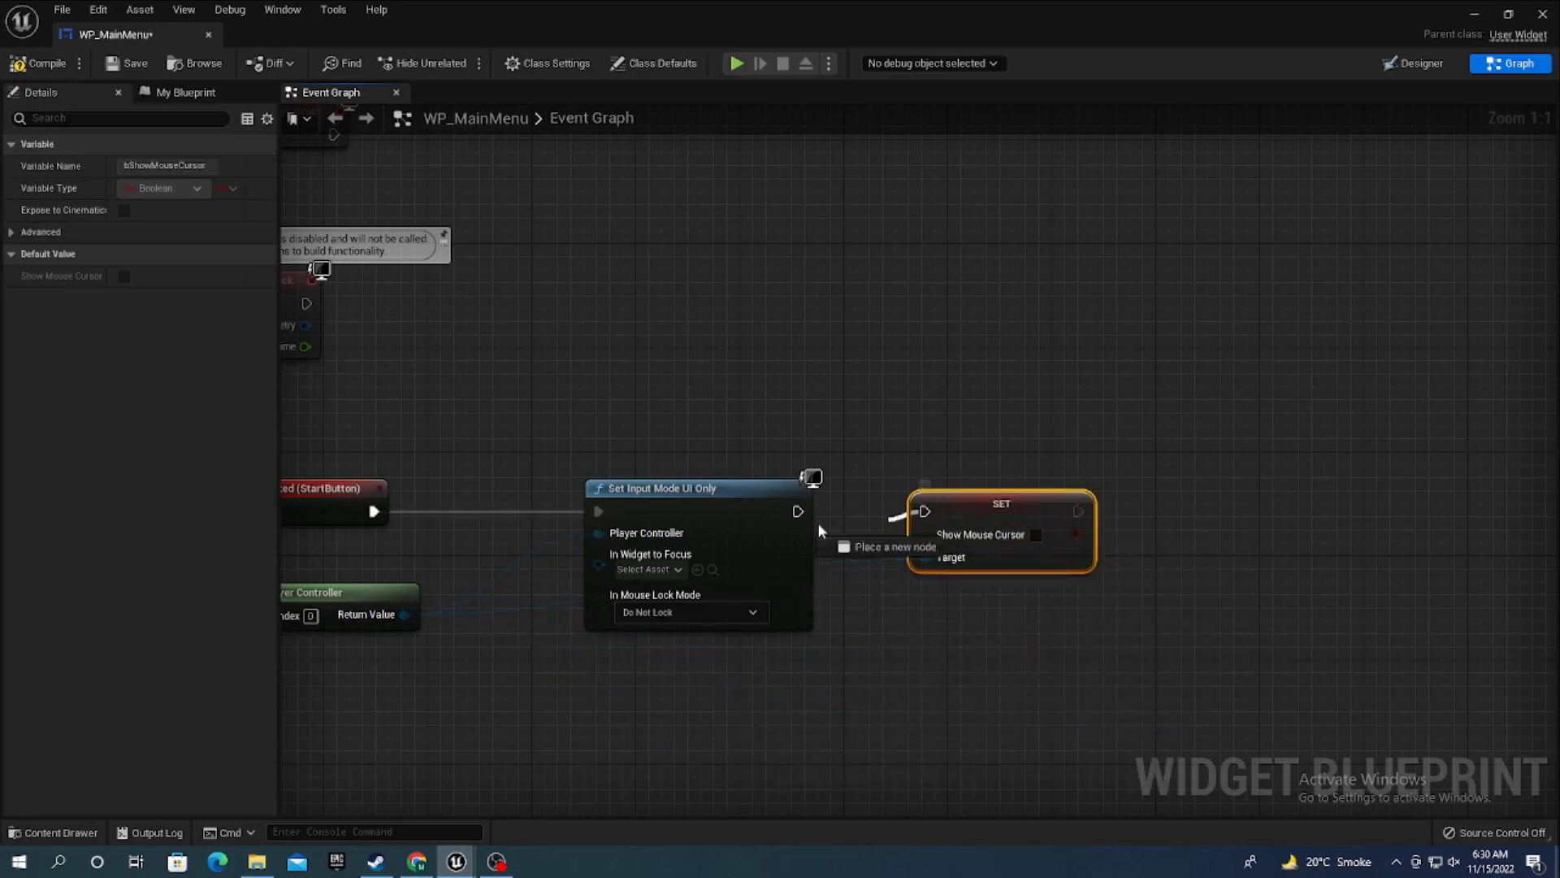
# - Route the SET node's Target wire neatly through two aligned reroute points
pyautogui.doubleClick(843, 562)
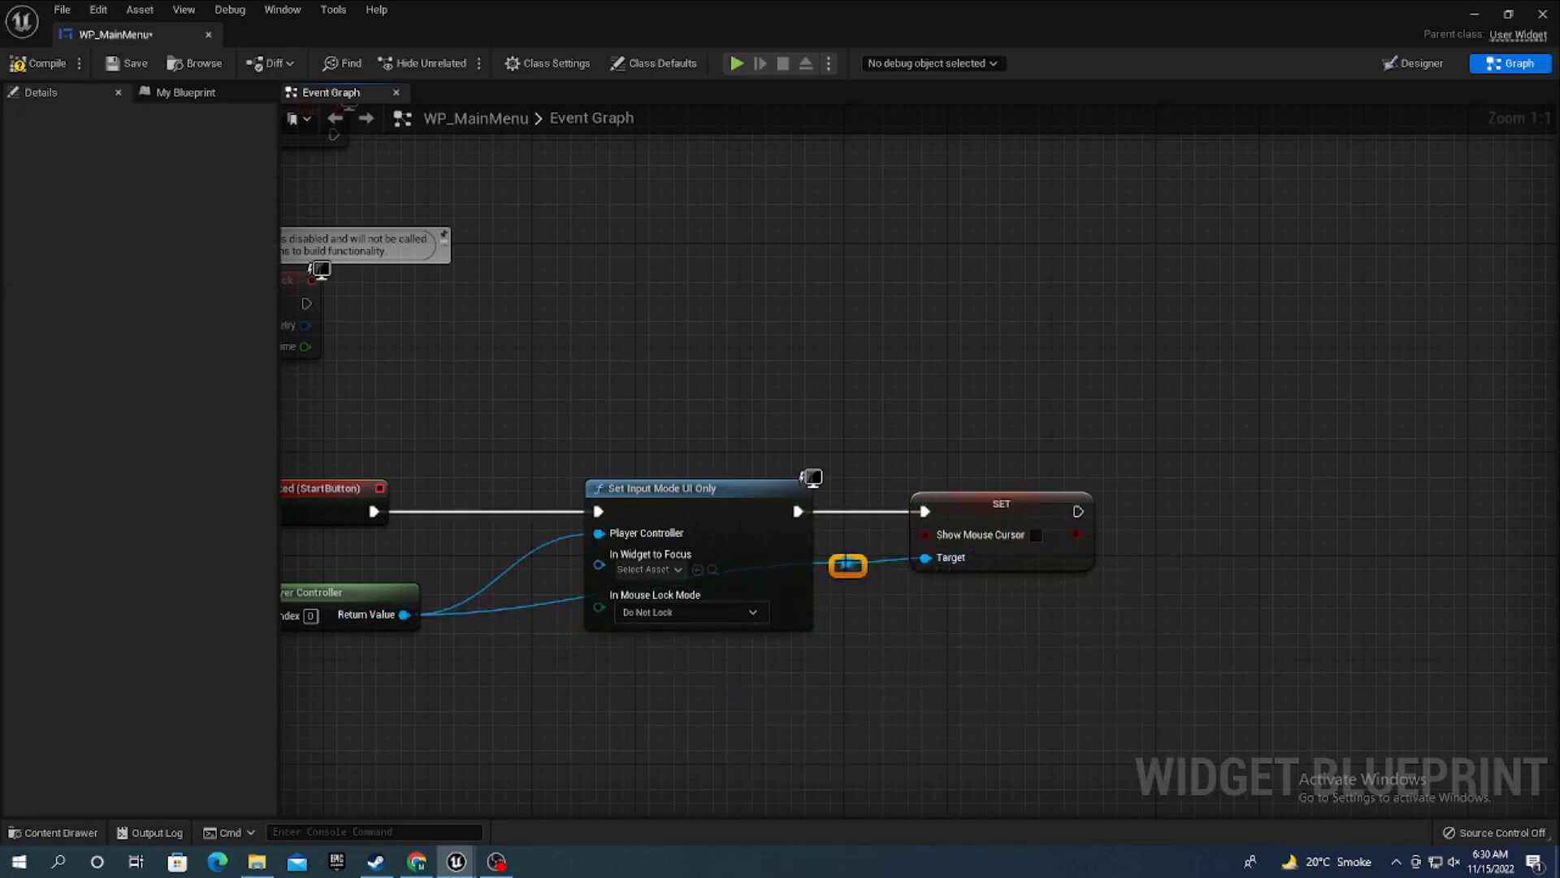
pyautogui.moveTo(845, 561)
pyautogui.mouseDown()
pyautogui.moveTo(829, 683)
pyautogui.moveTo(816, 683)
pyautogui.mouseUp()
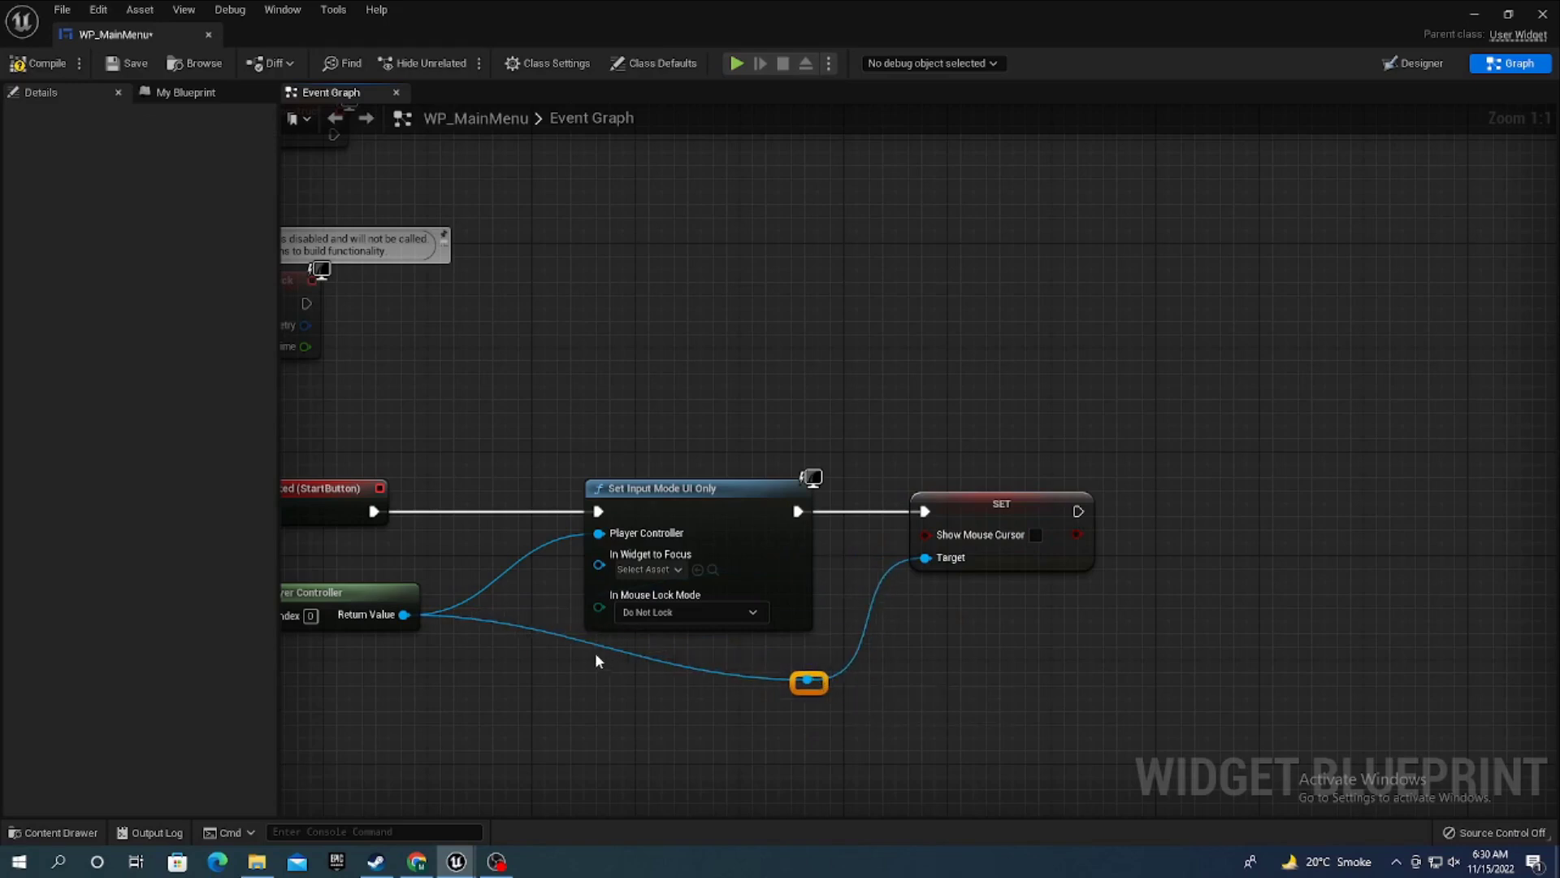
pyautogui.doubleClick(590, 642)
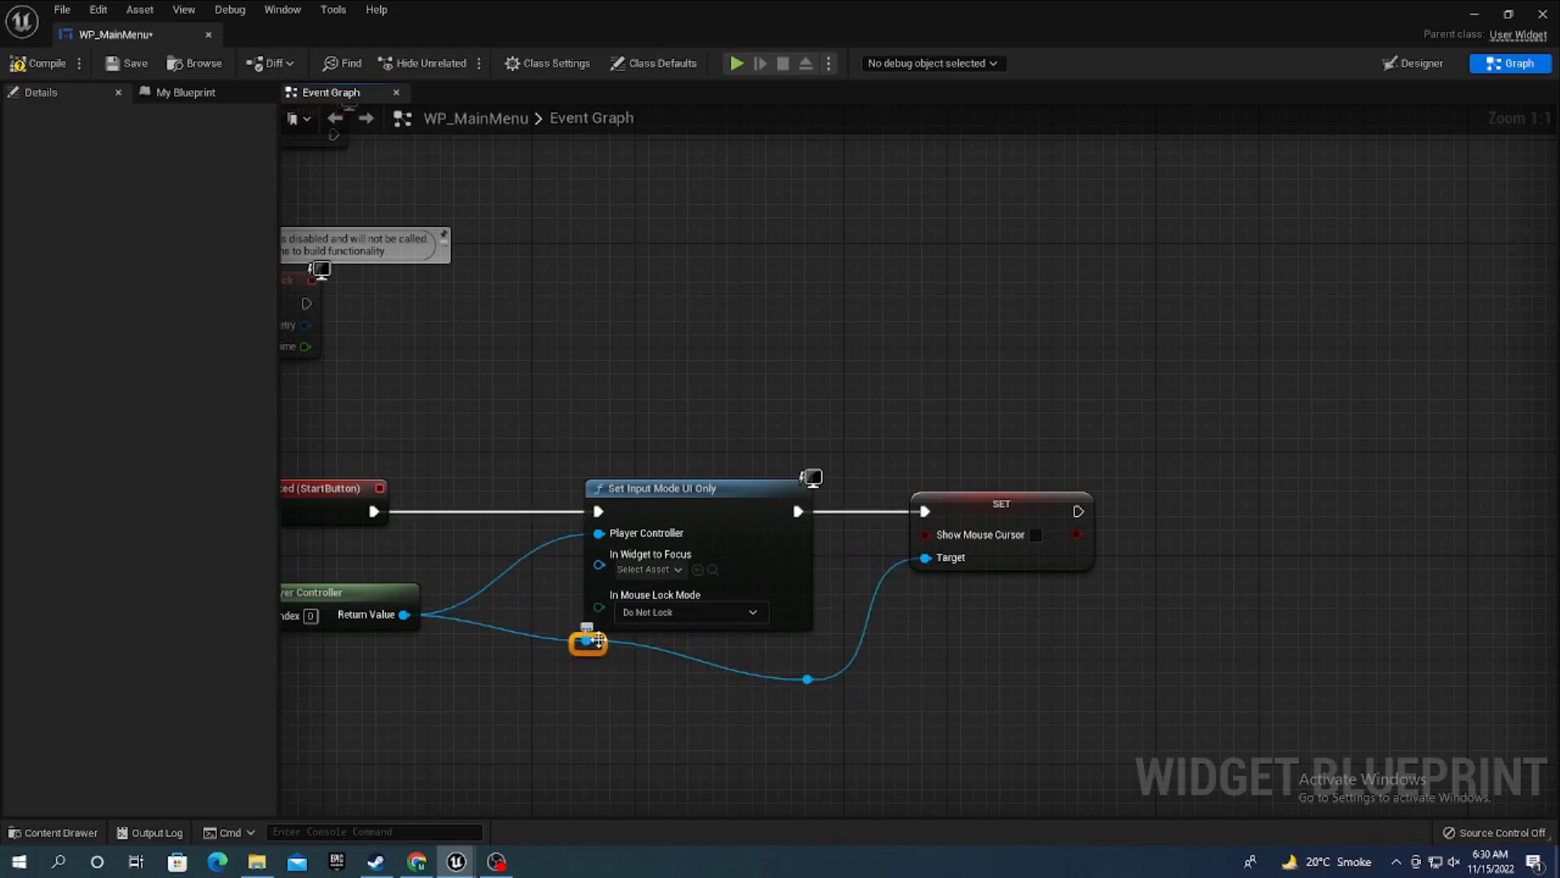
pyautogui.moveTo(588, 642); pyautogui.dragTo(508, 679)
pyautogui.moveTo(508, 679); pyautogui.dragTo(727, 614, button='right')
pyautogui.click(892, 437)
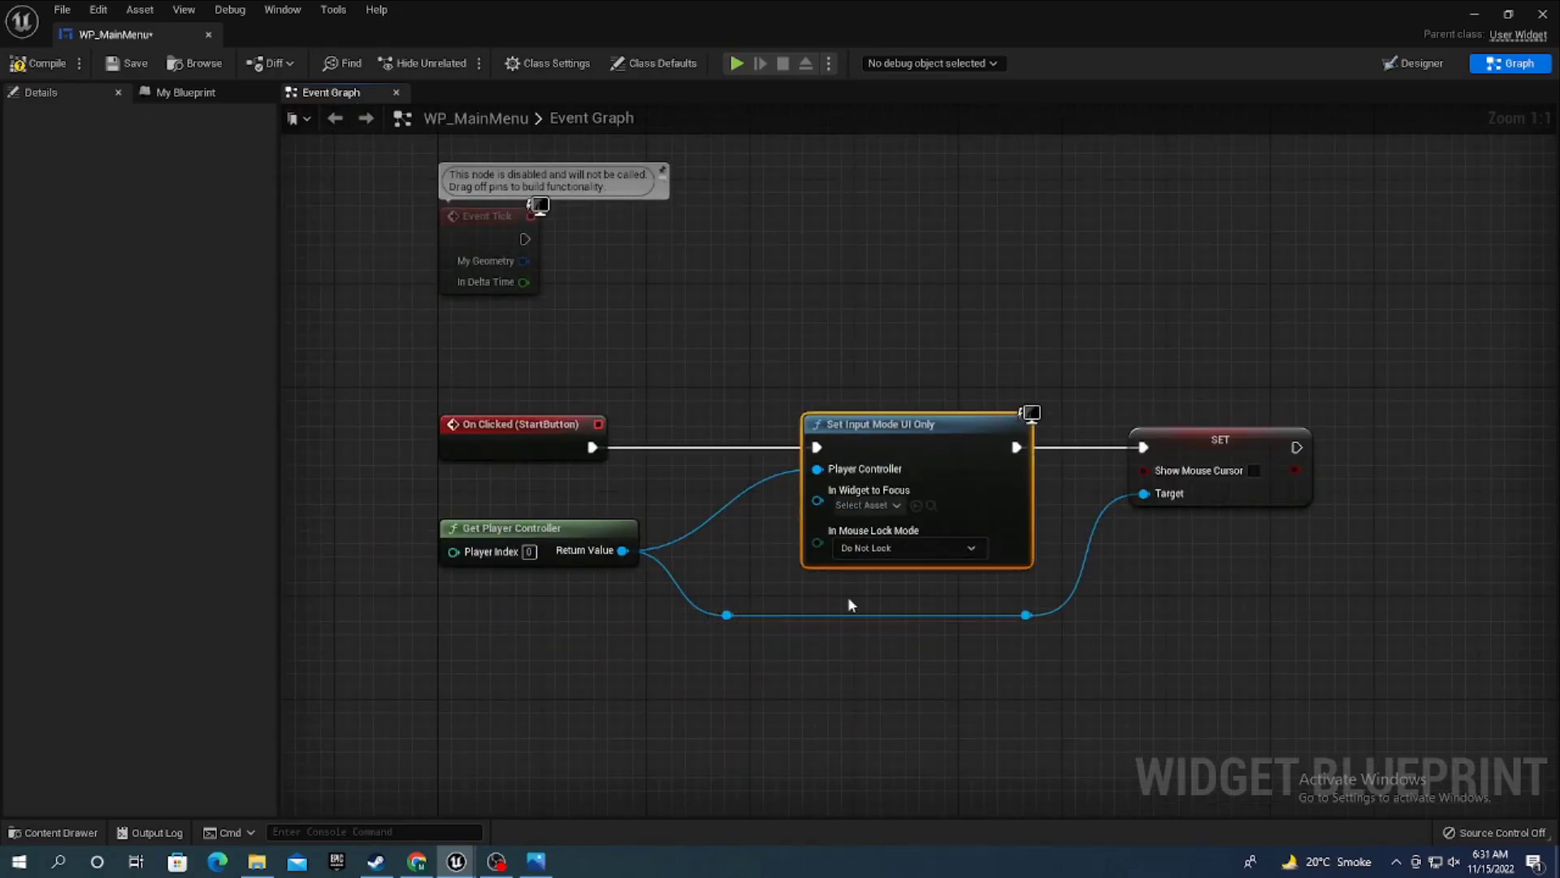
# - Swap Set Input Mode UI Only for Set Input Mode Game Only, chained into the SET node
pyautogui.press('Delete')
pyautogui.moveTo(622, 550); pyautogui.dragTo(757, 455)
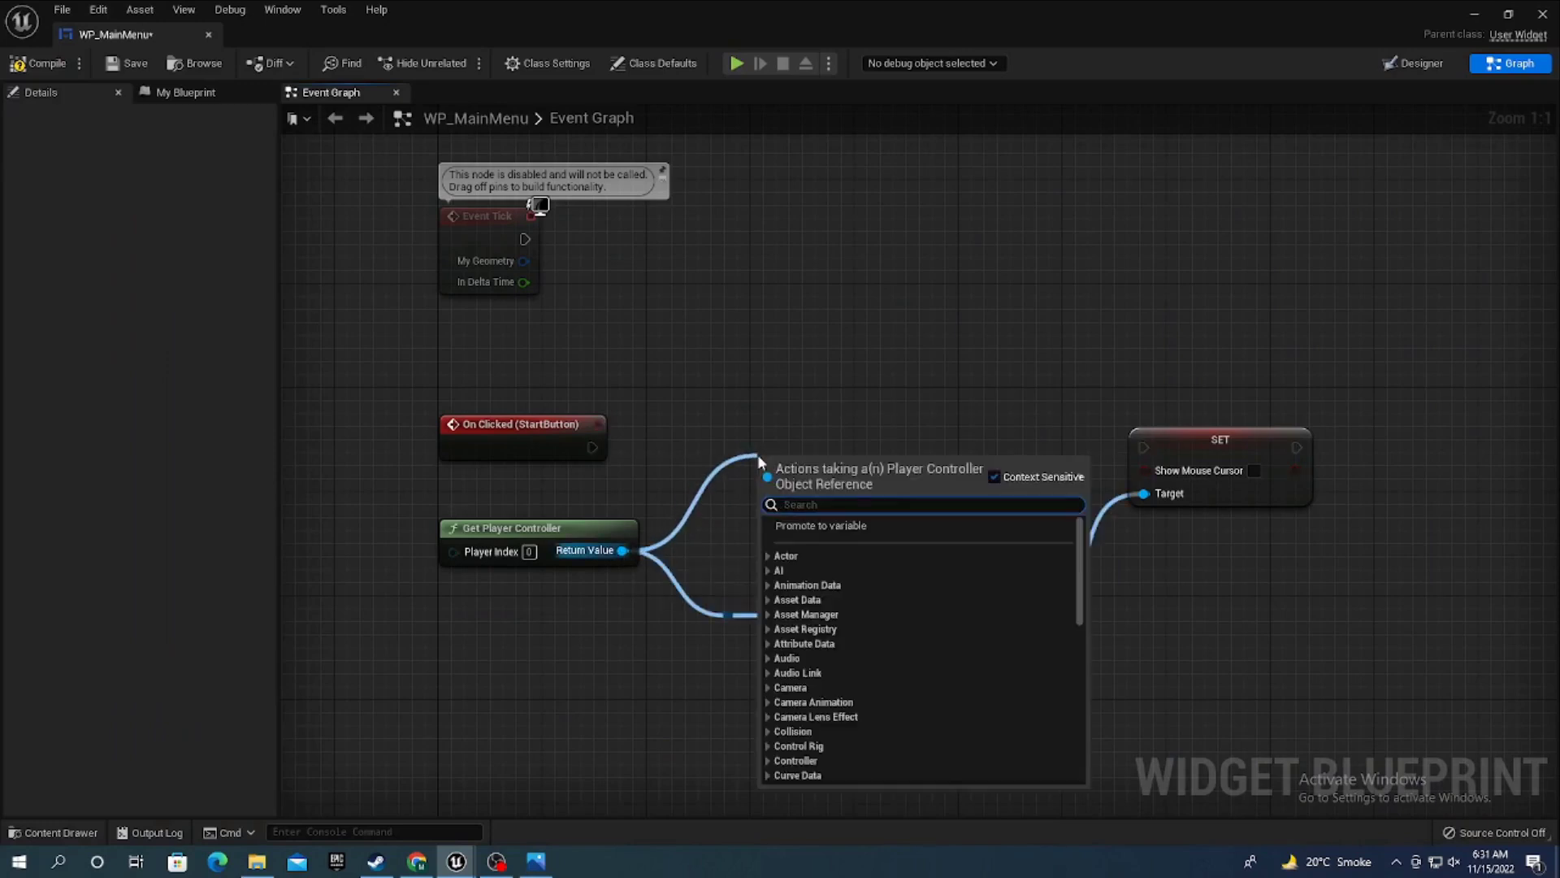
pyautogui.write('set ib')
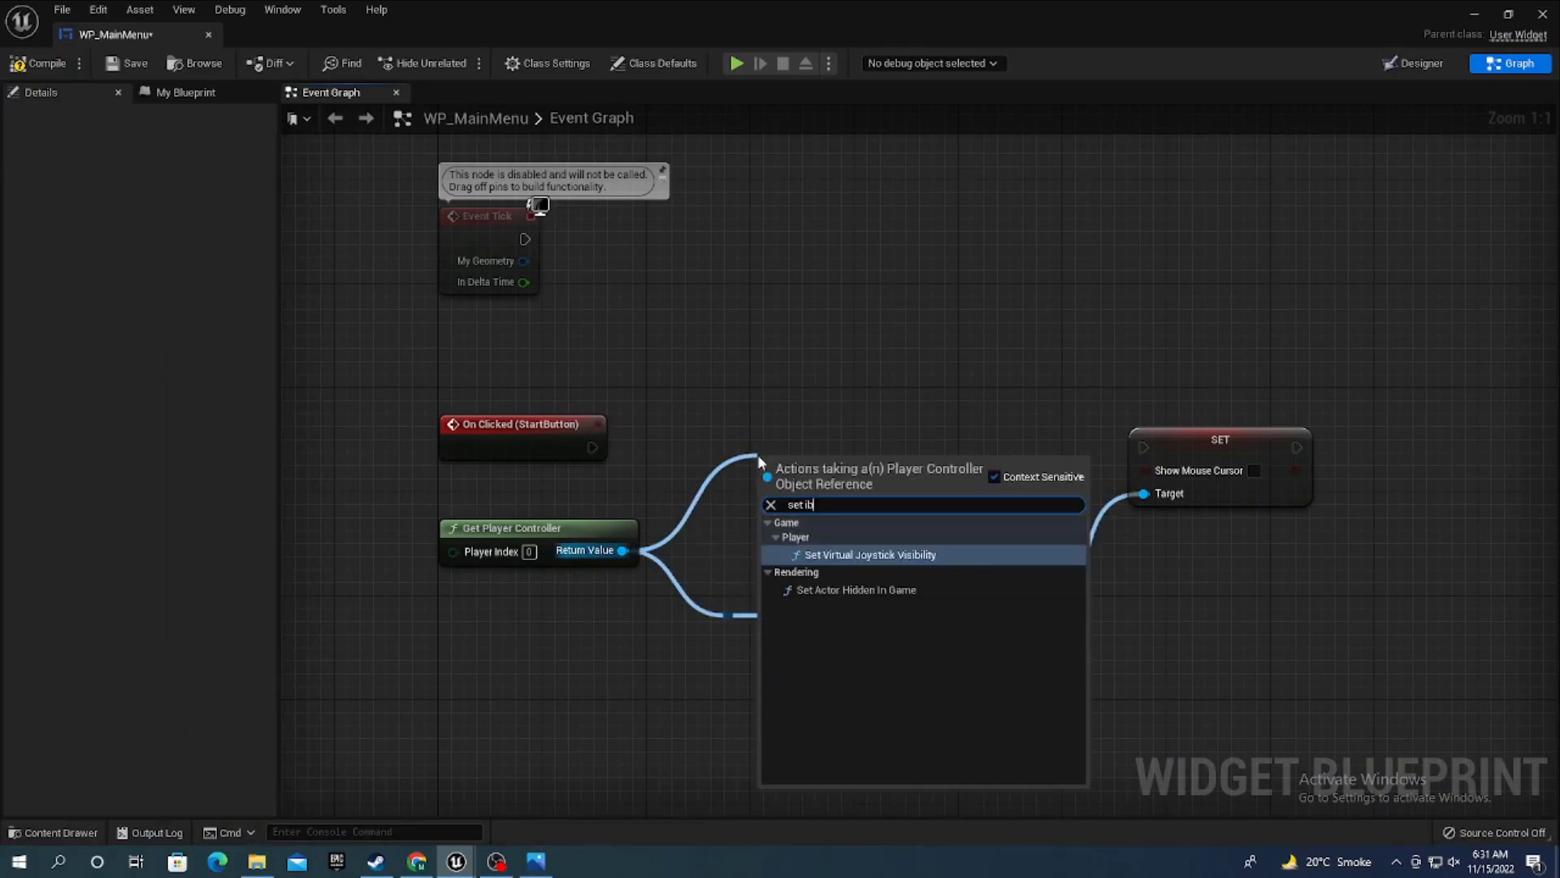
pyautogui.press('BackSpace')
pyautogui.write('n')
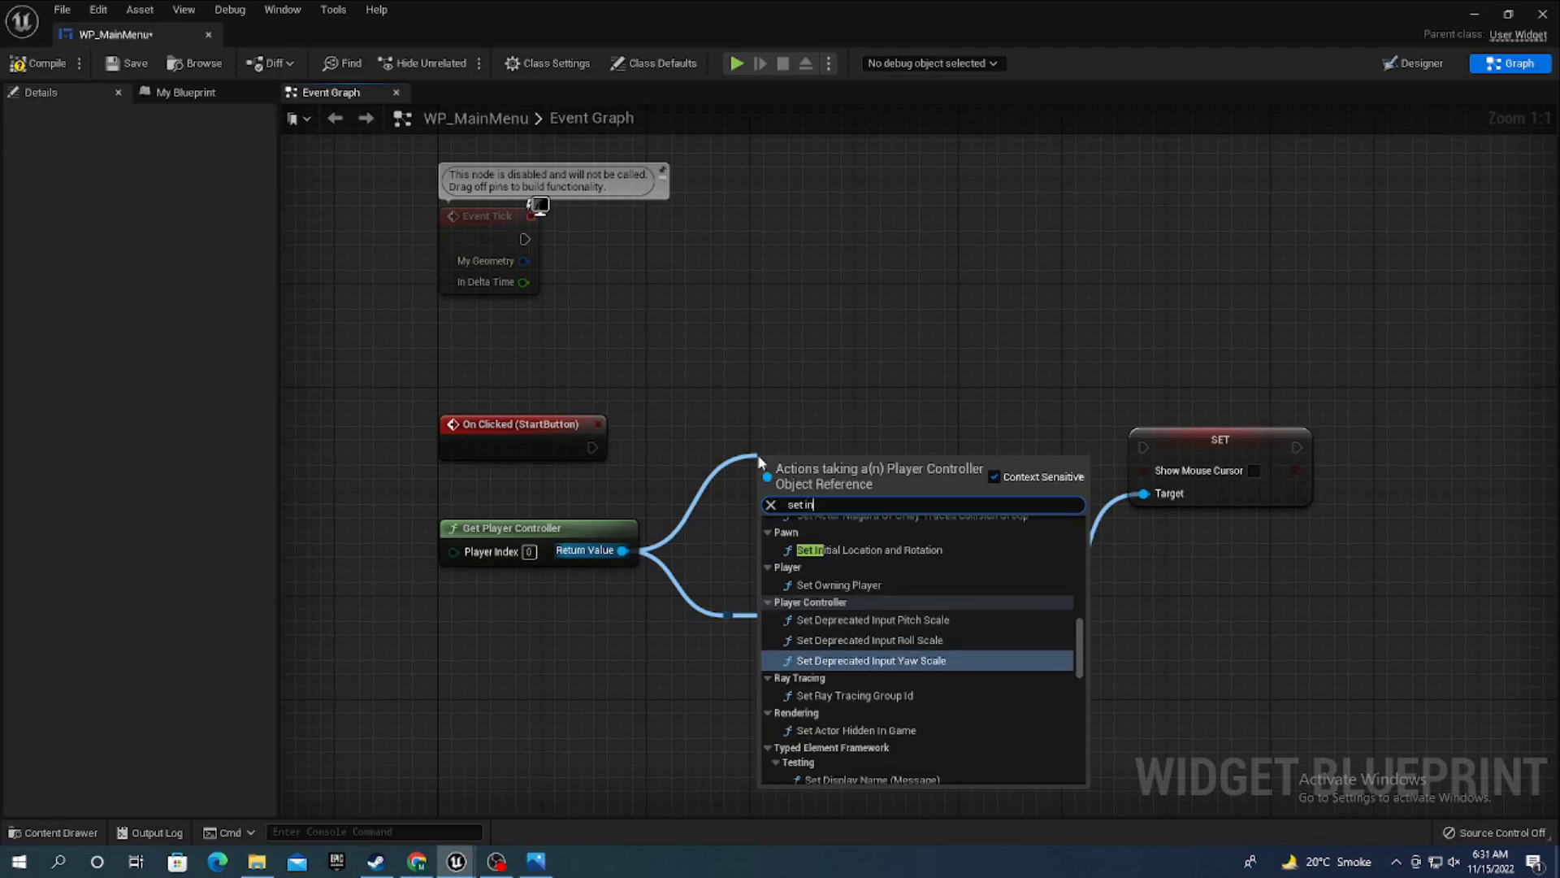
pyautogui.write('put')
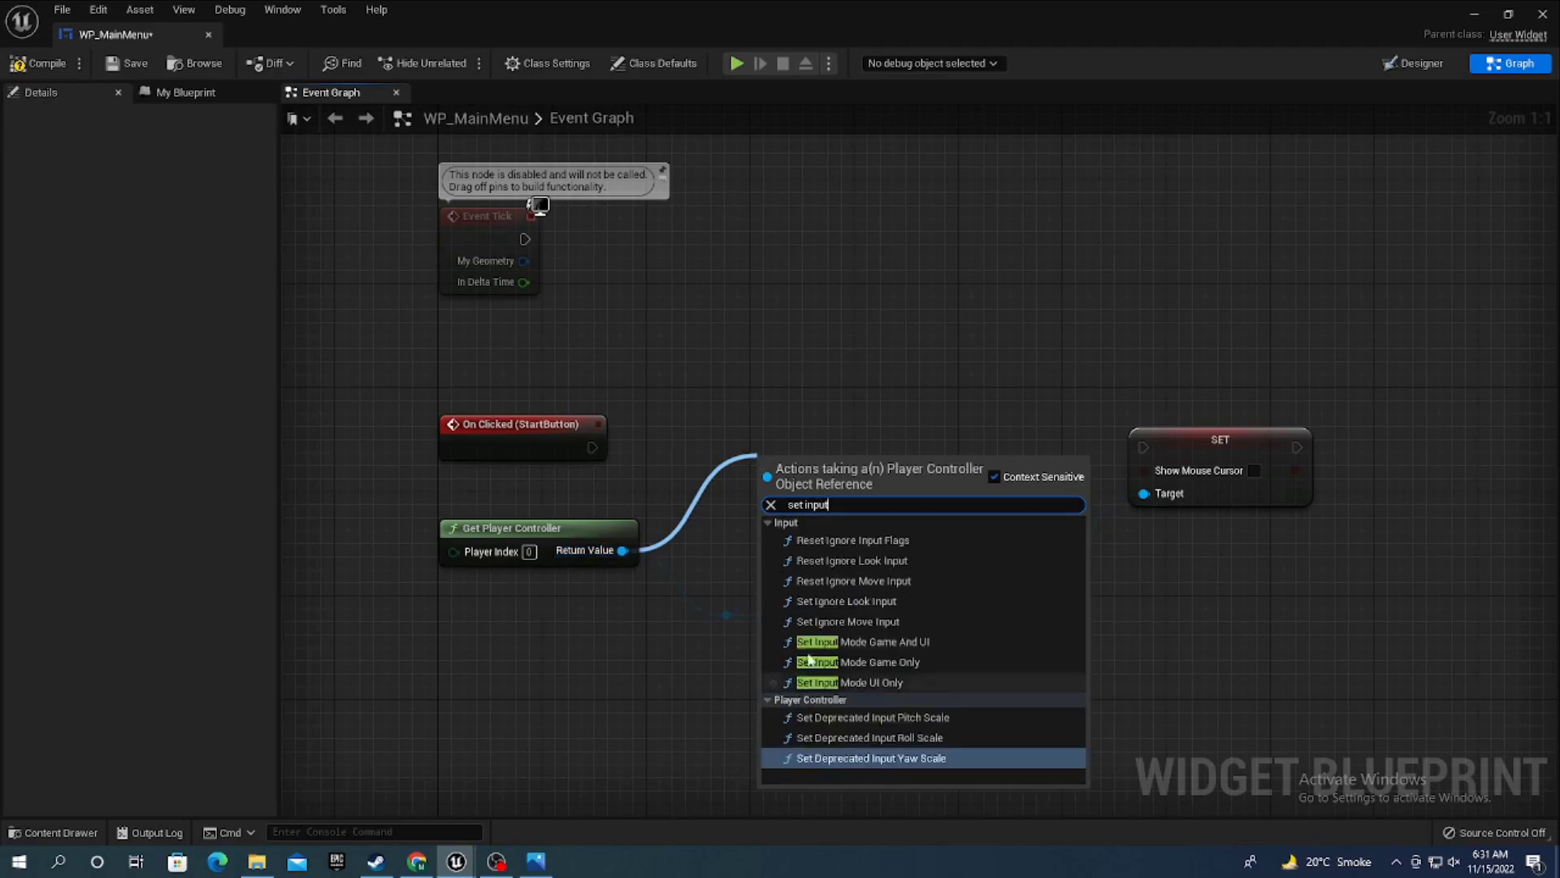
pyautogui.click(861, 662)
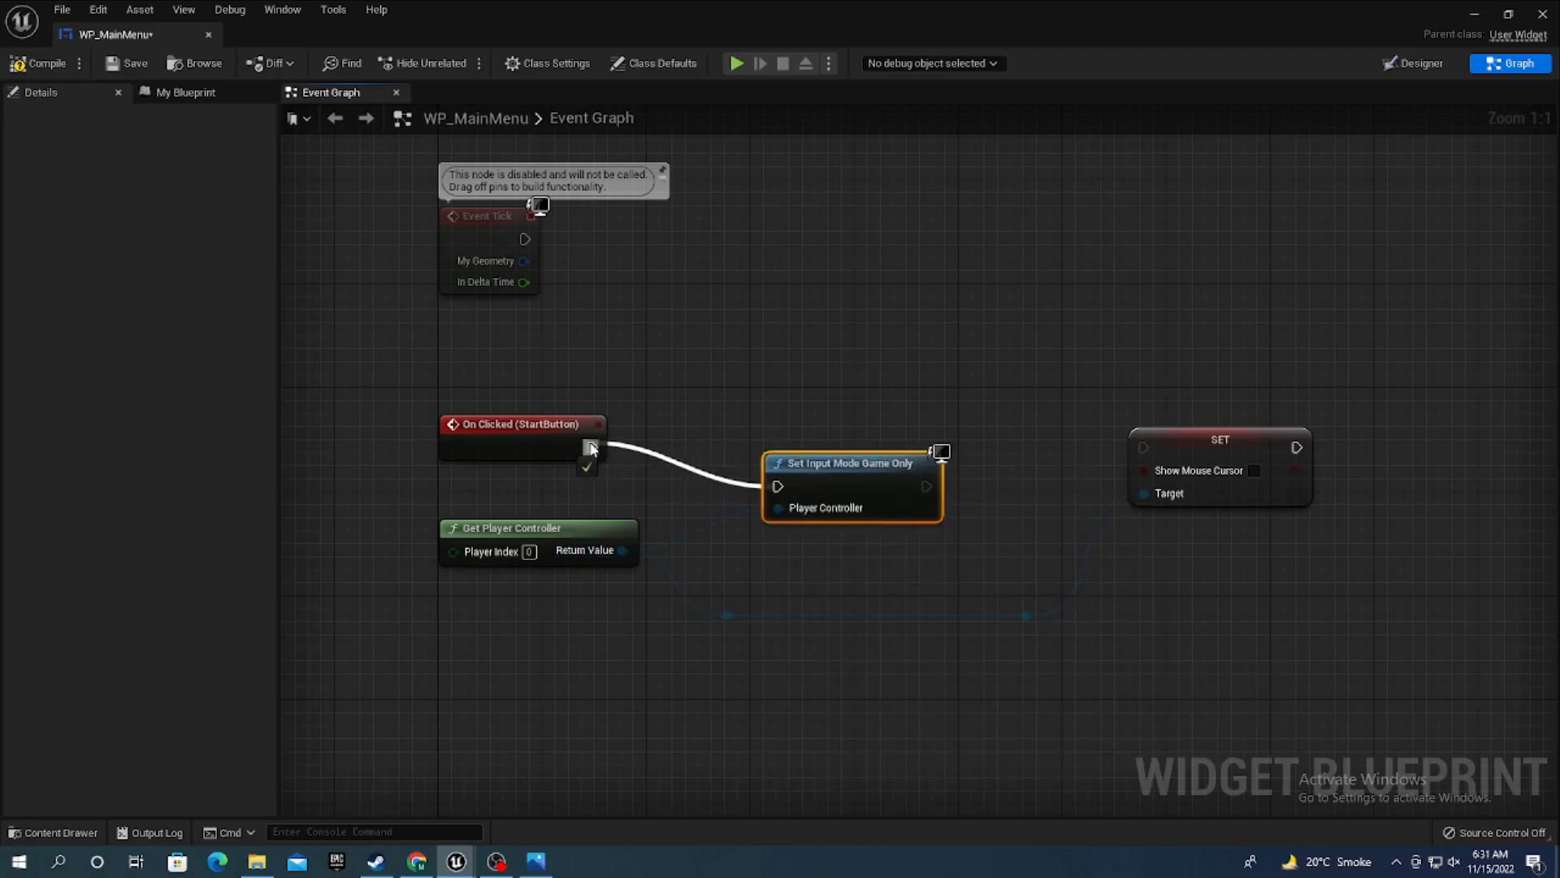
pyautogui.moveTo(926, 485); pyautogui.dragTo(1143, 447)
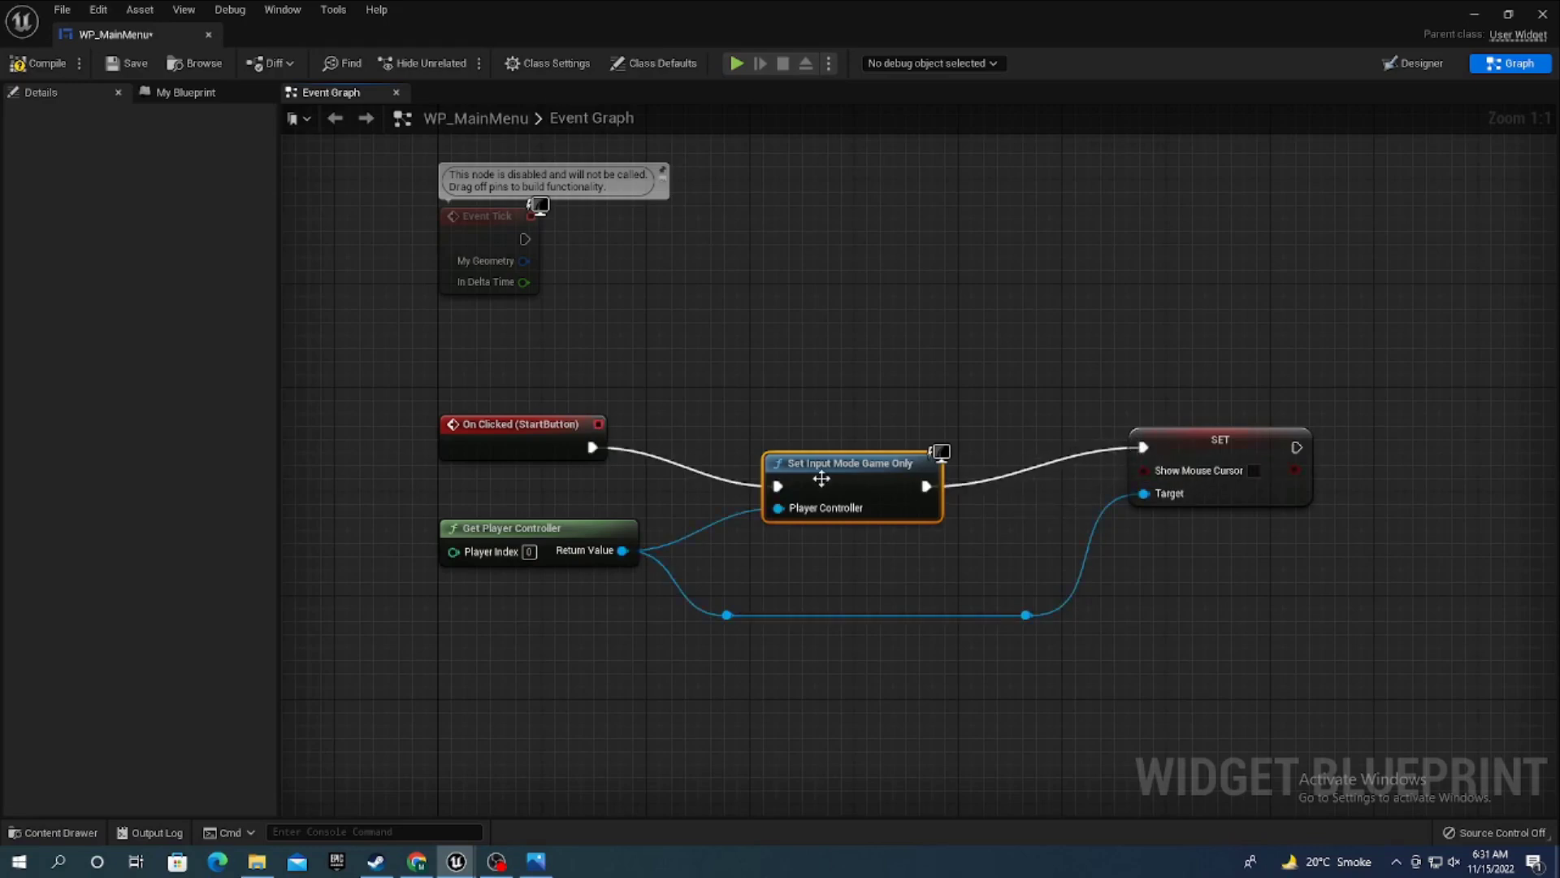
pyautogui.moveTo(822, 479); pyautogui.dragTo(833, 453)
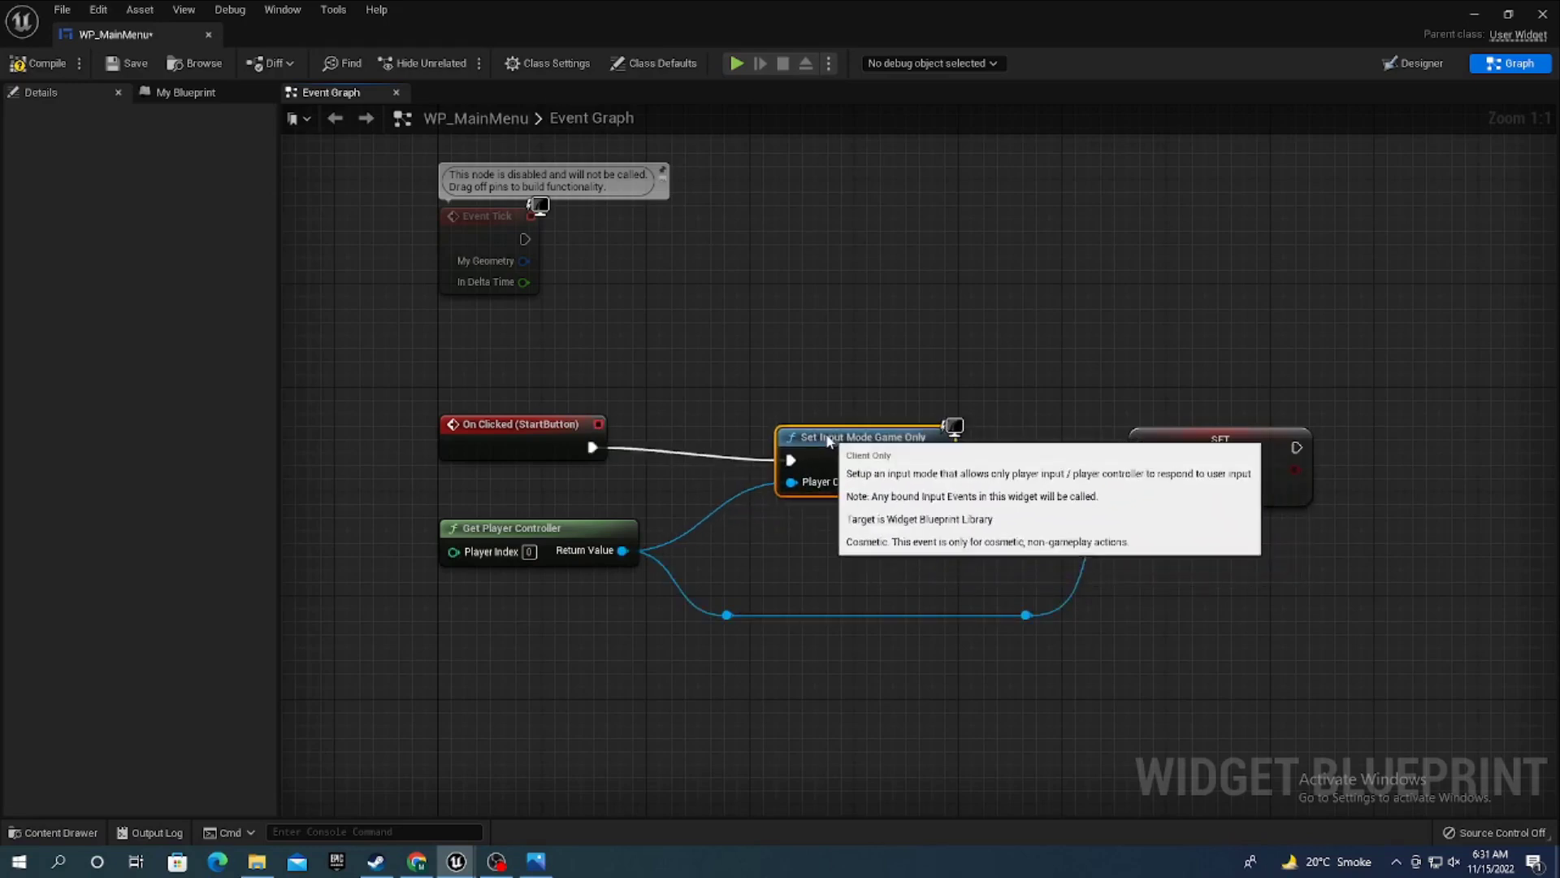
# - Delete both reroute points and wire the player controller straight into SET's Target
pyautogui.moveTo(1061, 499)
pyautogui.mouseDown(button='right')
pyautogui.moveTo(845, 497)
pyautogui.moveTo(954, 476)
pyautogui.mouseUp(button='right')
pyautogui.moveTo(1003, 619); pyautogui.dragTo(628, 585)
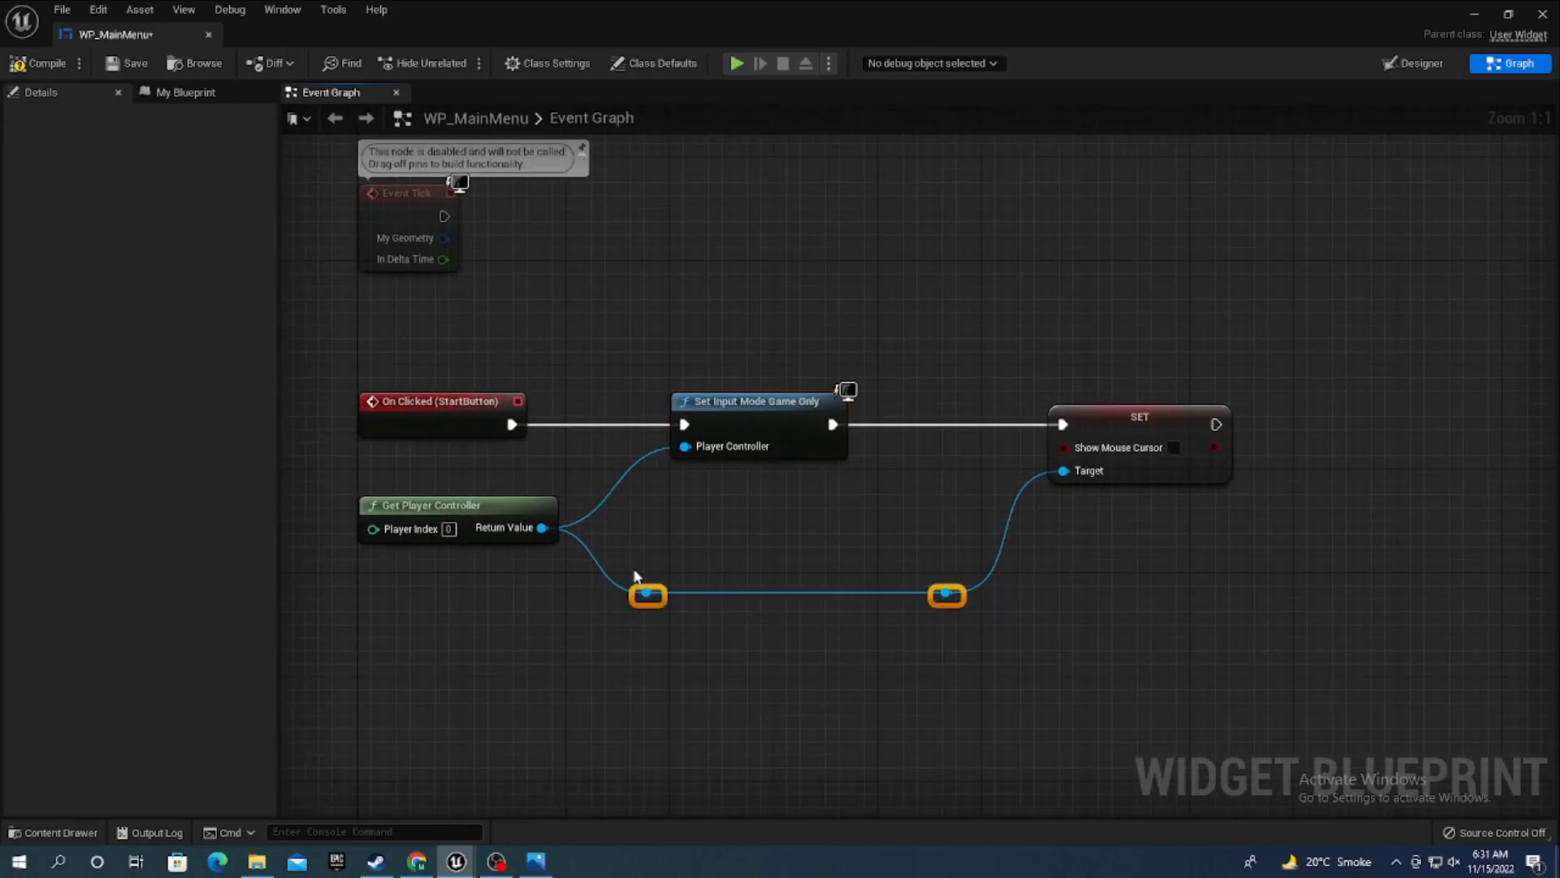
pyautogui.press('Delete')
pyautogui.moveTo(1063, 472); pyautogui.dragTo(542, 527)
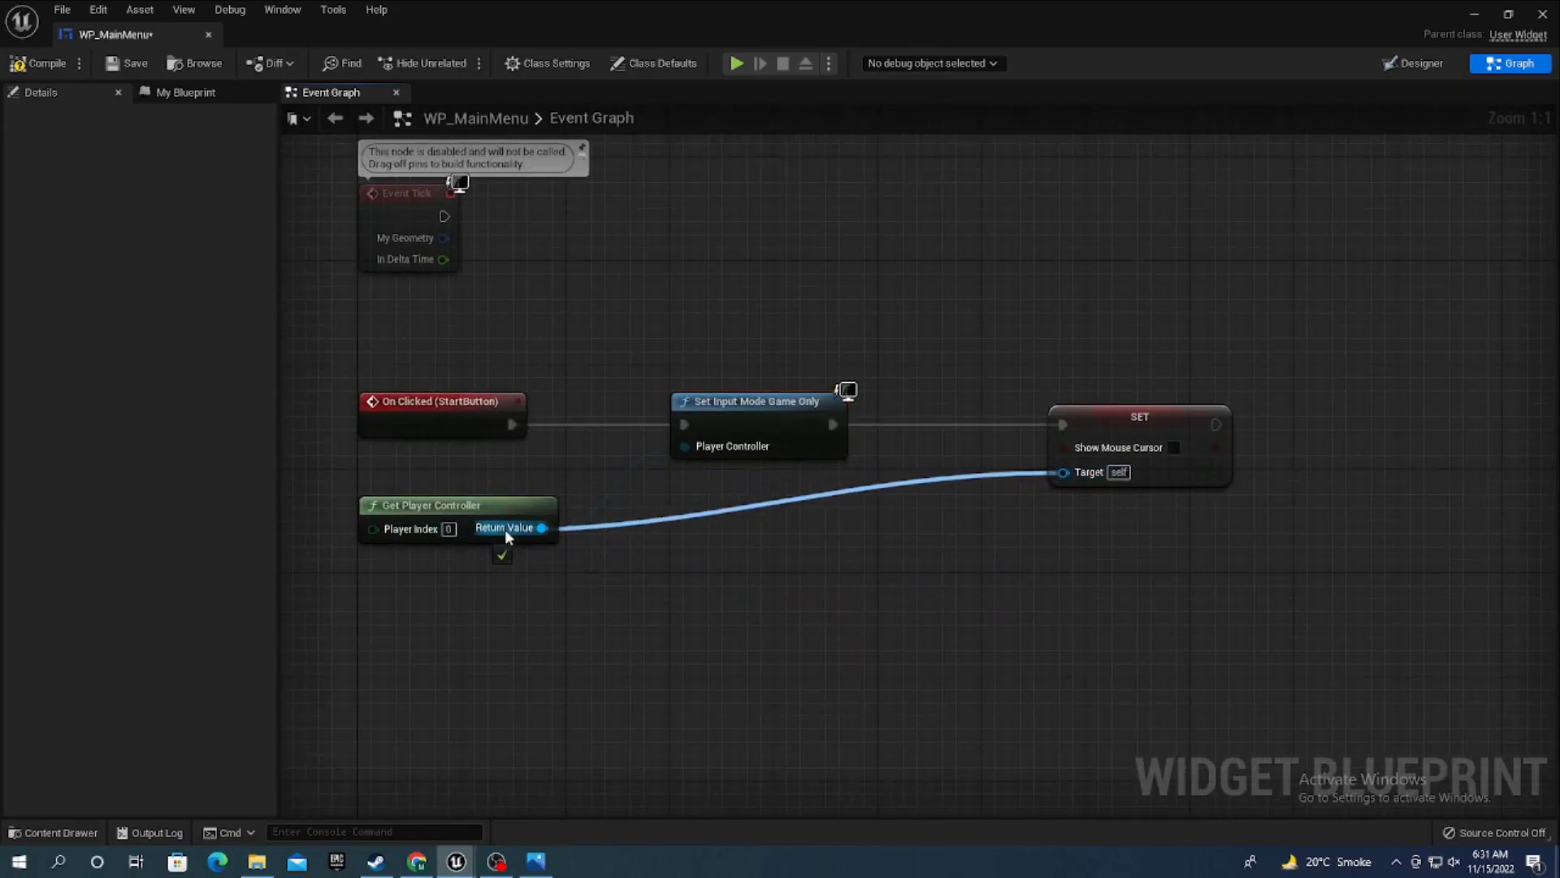
pyautogui.moveTo(542, 528); pyautogui.dragTo(363, 561, button='right')
pyautogui.moveTo(983, 459); pyautogui.dragTo(874, 478, button='right')
pyautogui.moveTo(875, 478)
pyautogui.mouseDown()
pyautogui.moveTo(753, 481)
pyautogui.moveTo(865, 512)
pyautogui.moveTo(957, 469)
pyautogui.mouseUp()
# - Add an Open Level (by Name) node after SET and check the target level's name
pyautogui.write('op')
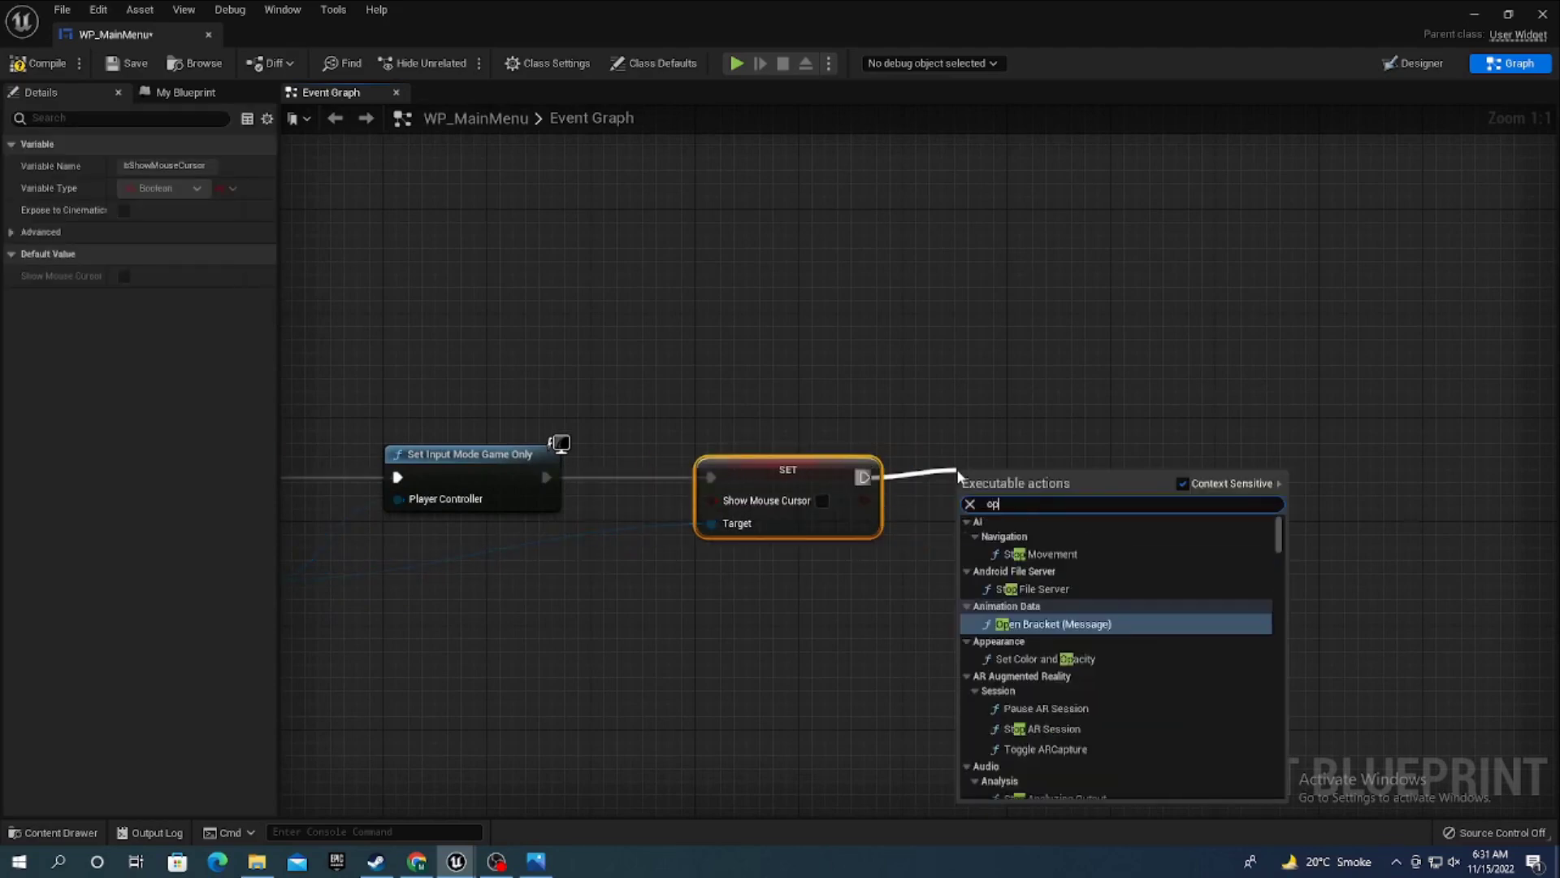
pyautogui.write('en')
pyautogui.click(1097, 573)
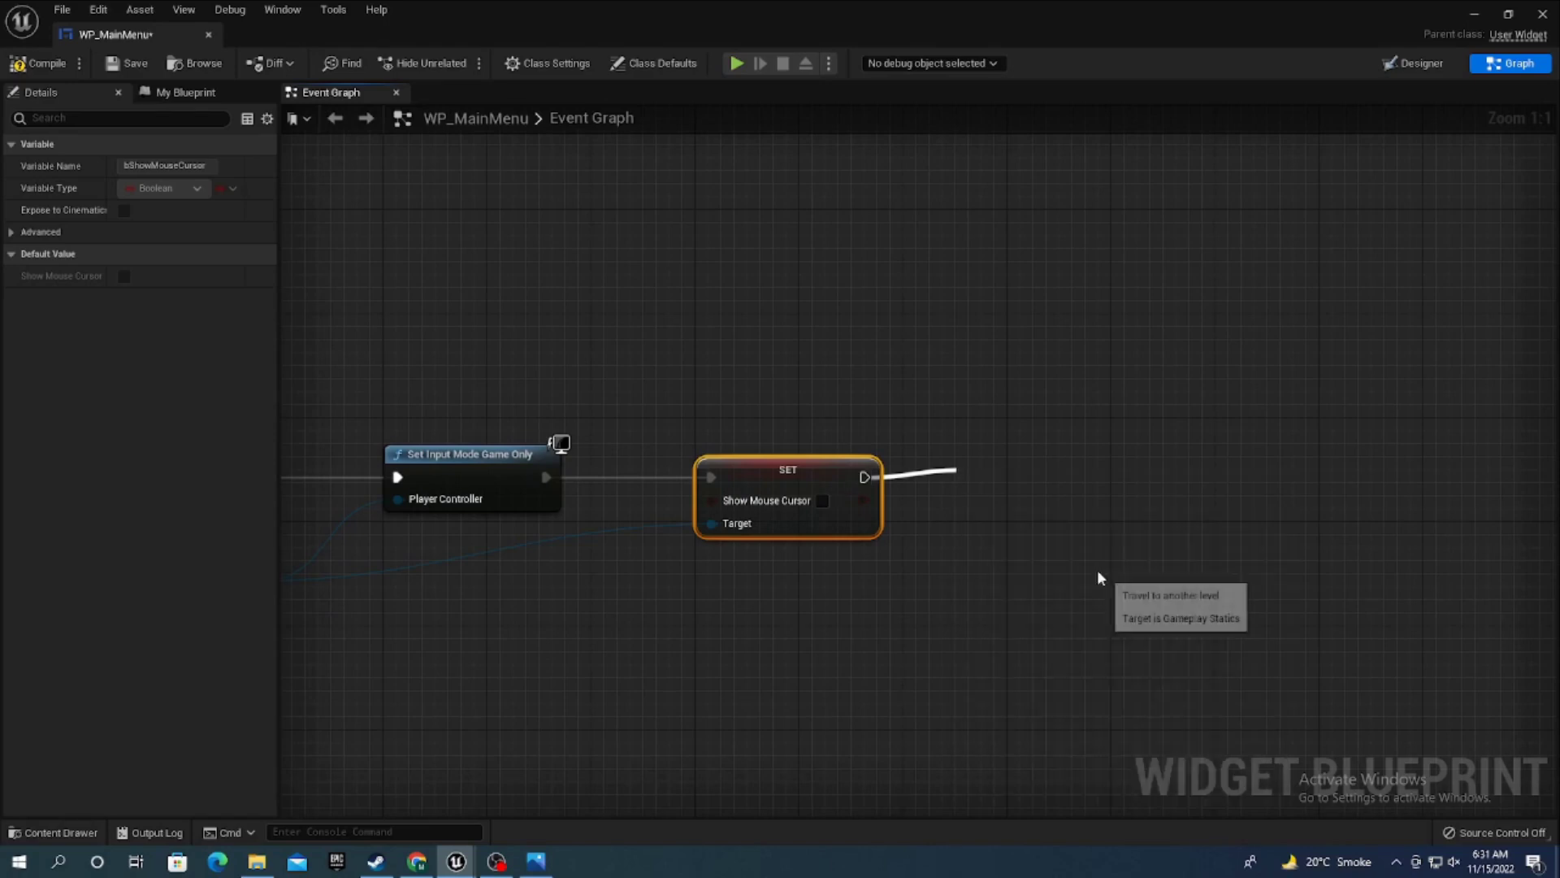
pyautogui.press('Home')
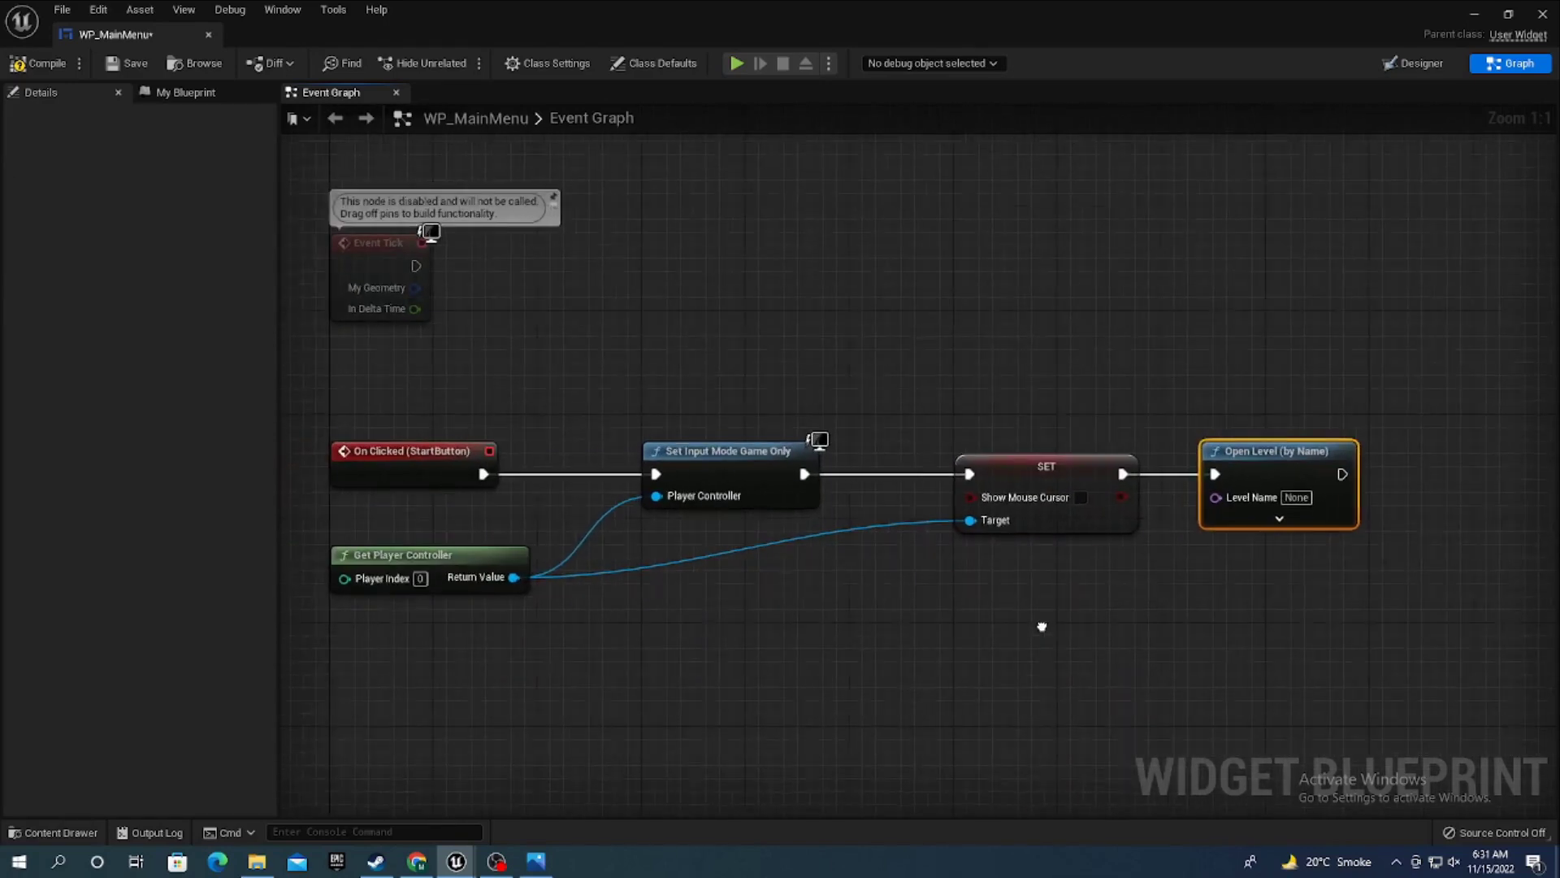
pyautogui.click(1476, 16)
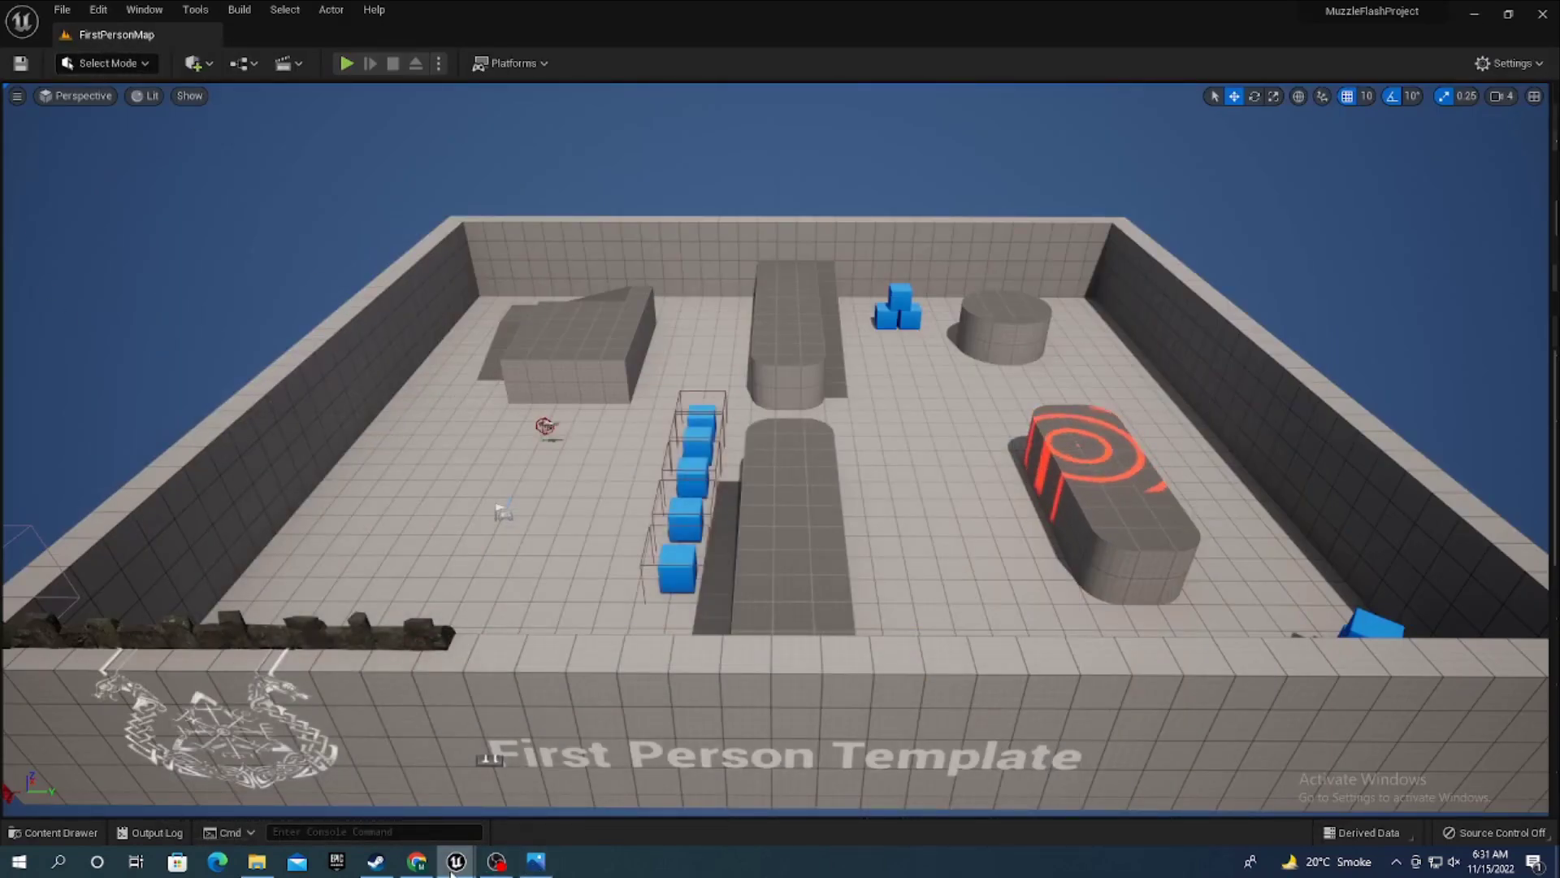
pyautogui.moveTo(455, 866)
pyautogui.click(552, 802)
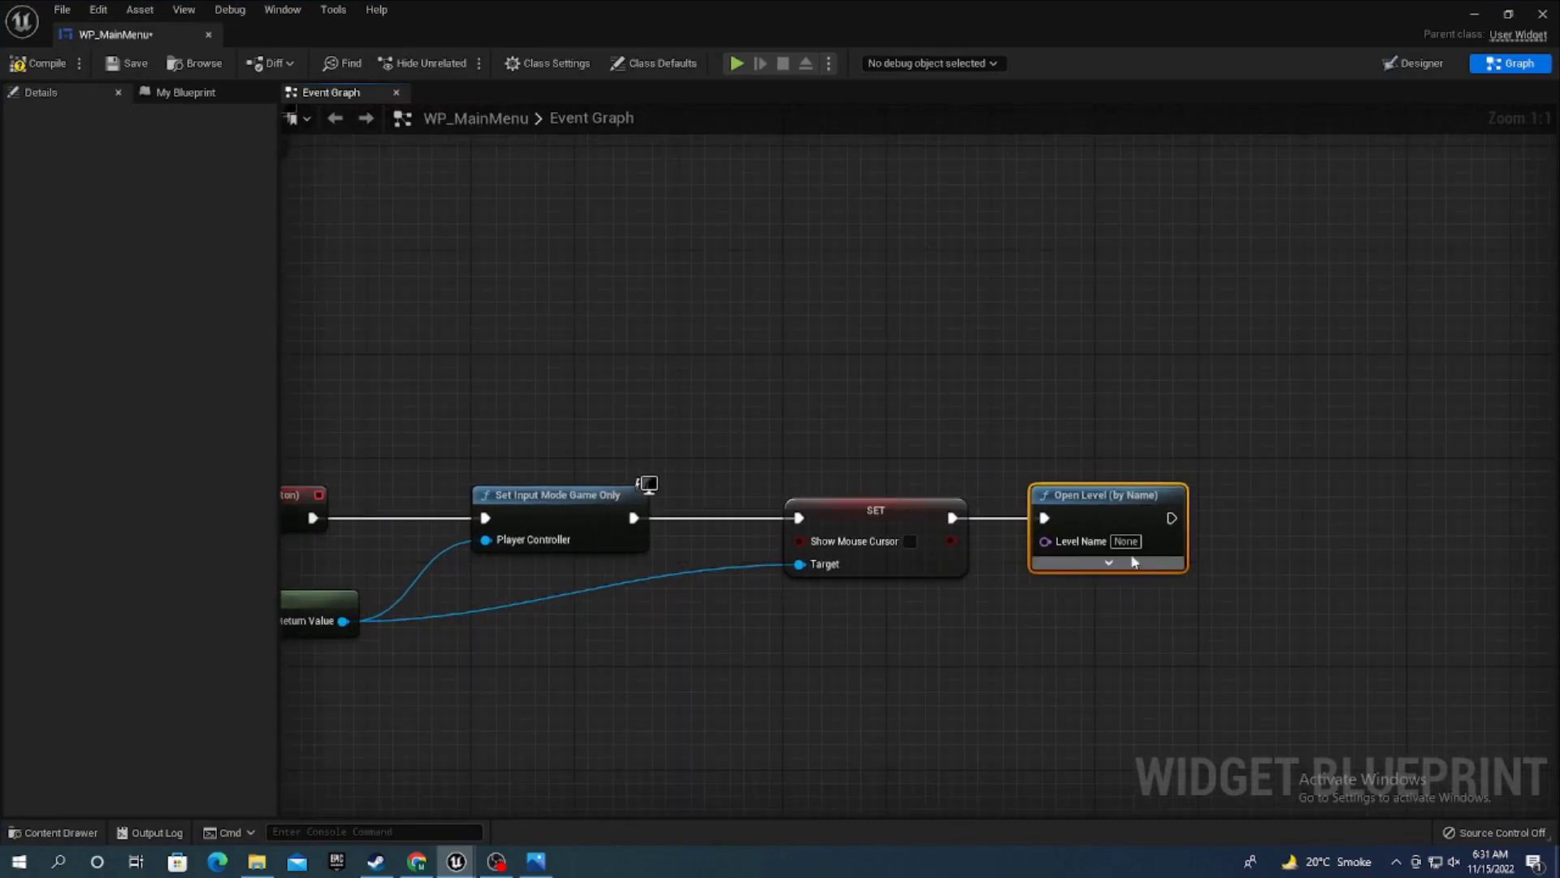
# - Set the Level Name to FirstPersonMap, then compile and save WP_MainMenu
pyautogui.click(1129, 541)
pyautogui.write('Fi')
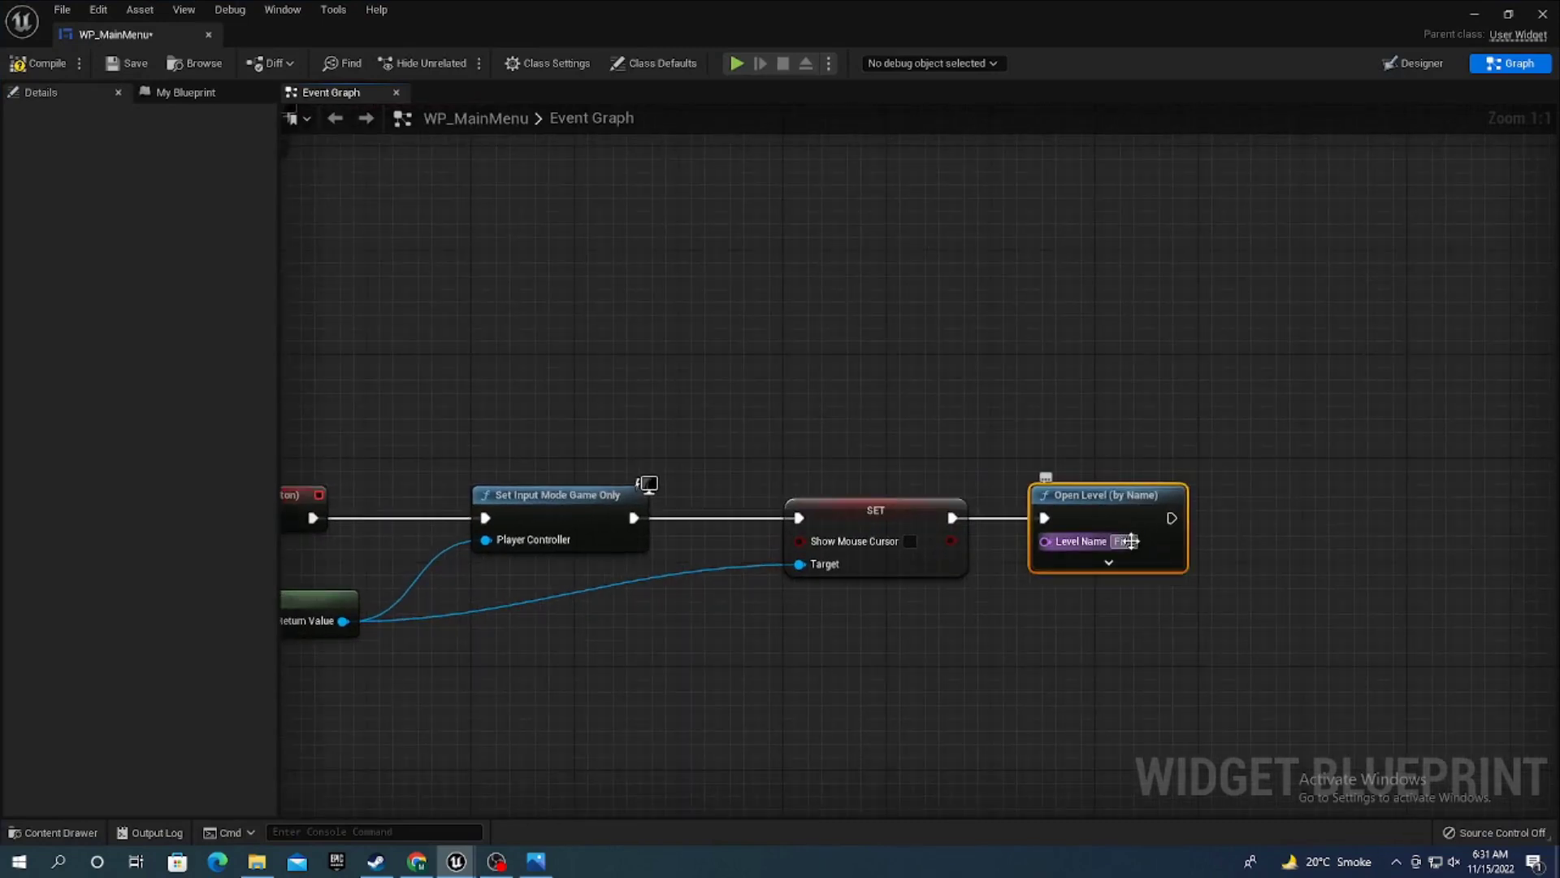
pyautogui.press('Return')
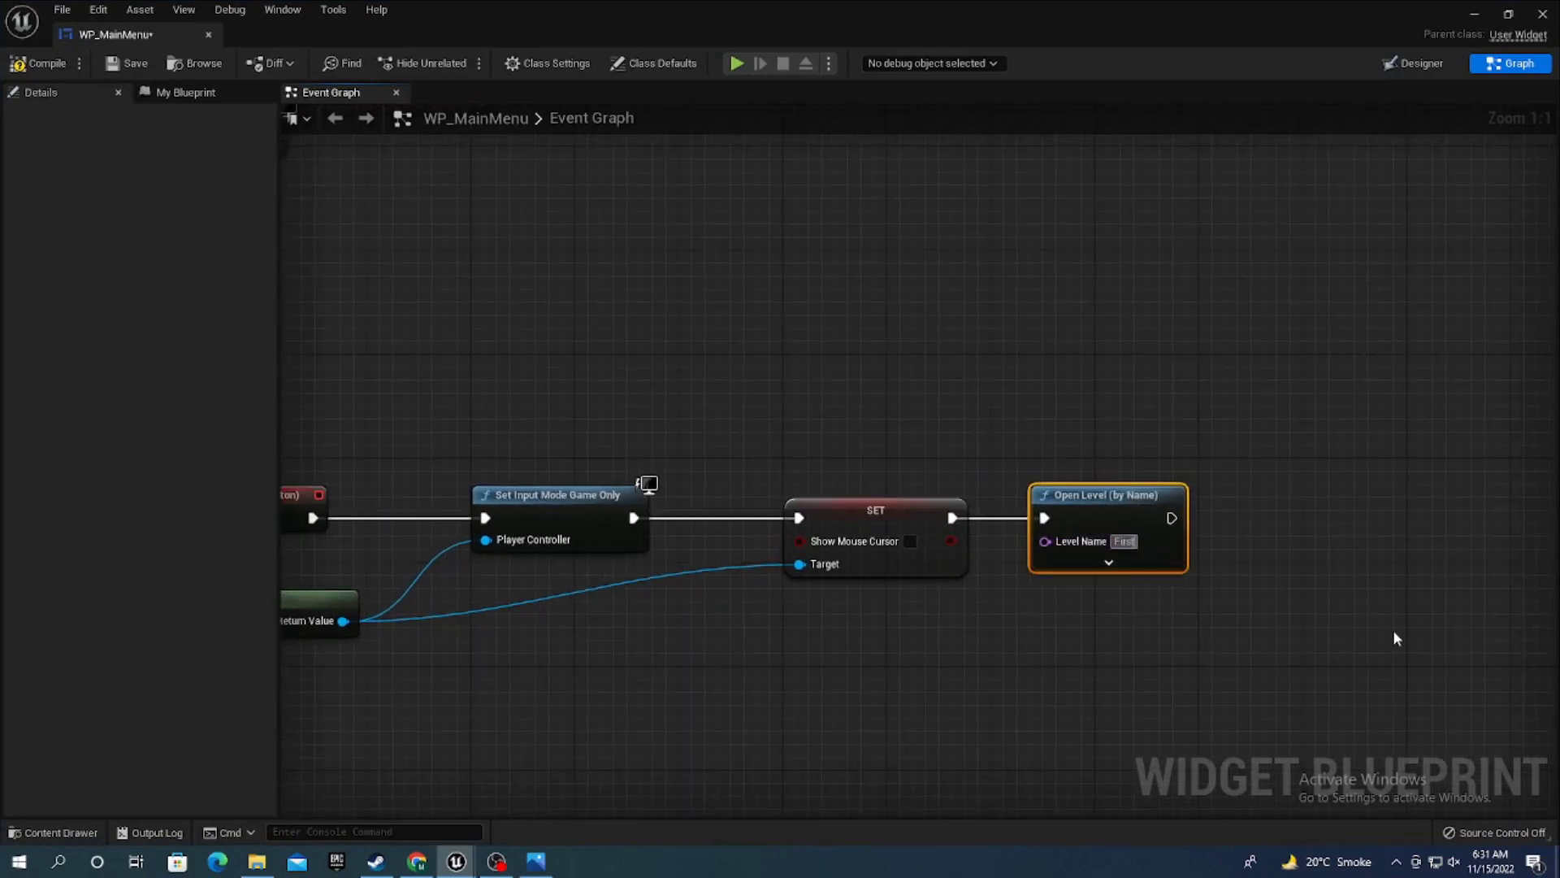
pyautogui.write('Pers')
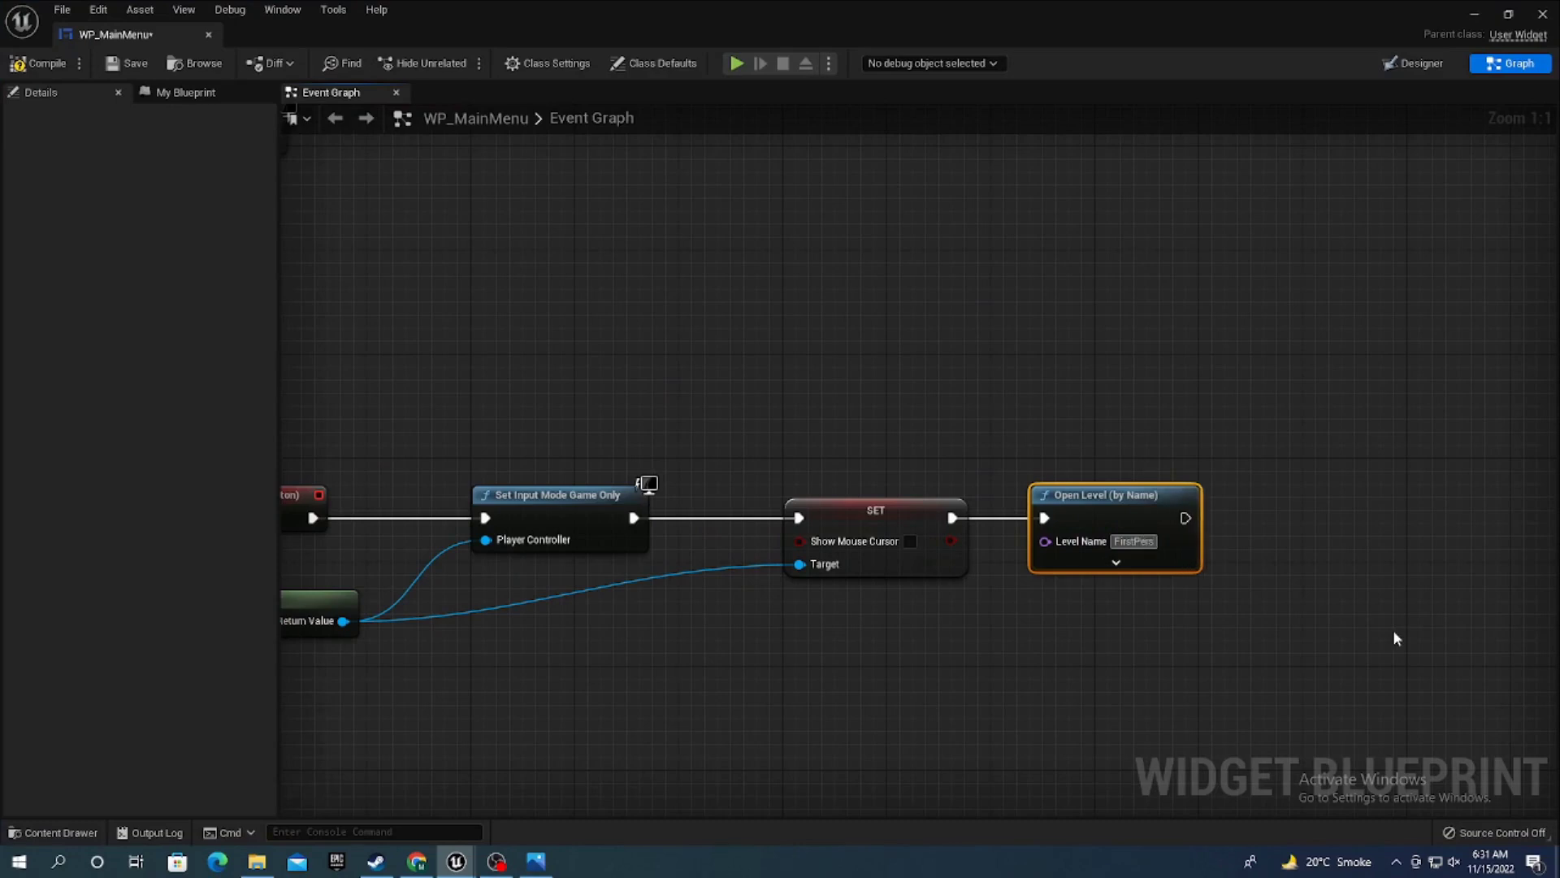
pyautogui.write('onMap')
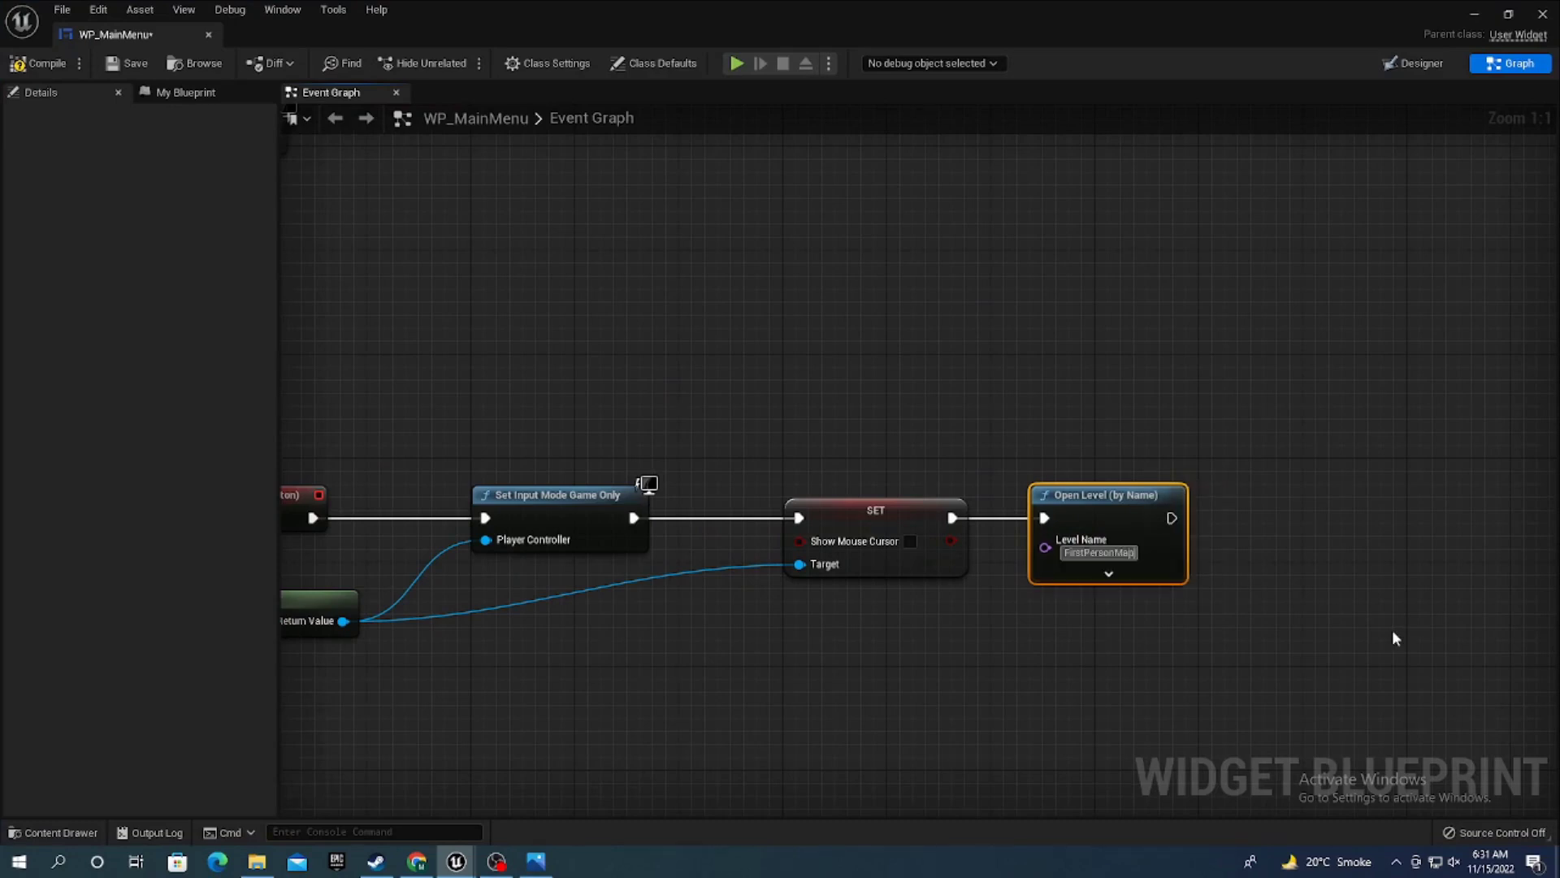
pyautogui.moveTo(1112, 712); pyautogui.dragTo(1225, 726, button='right')
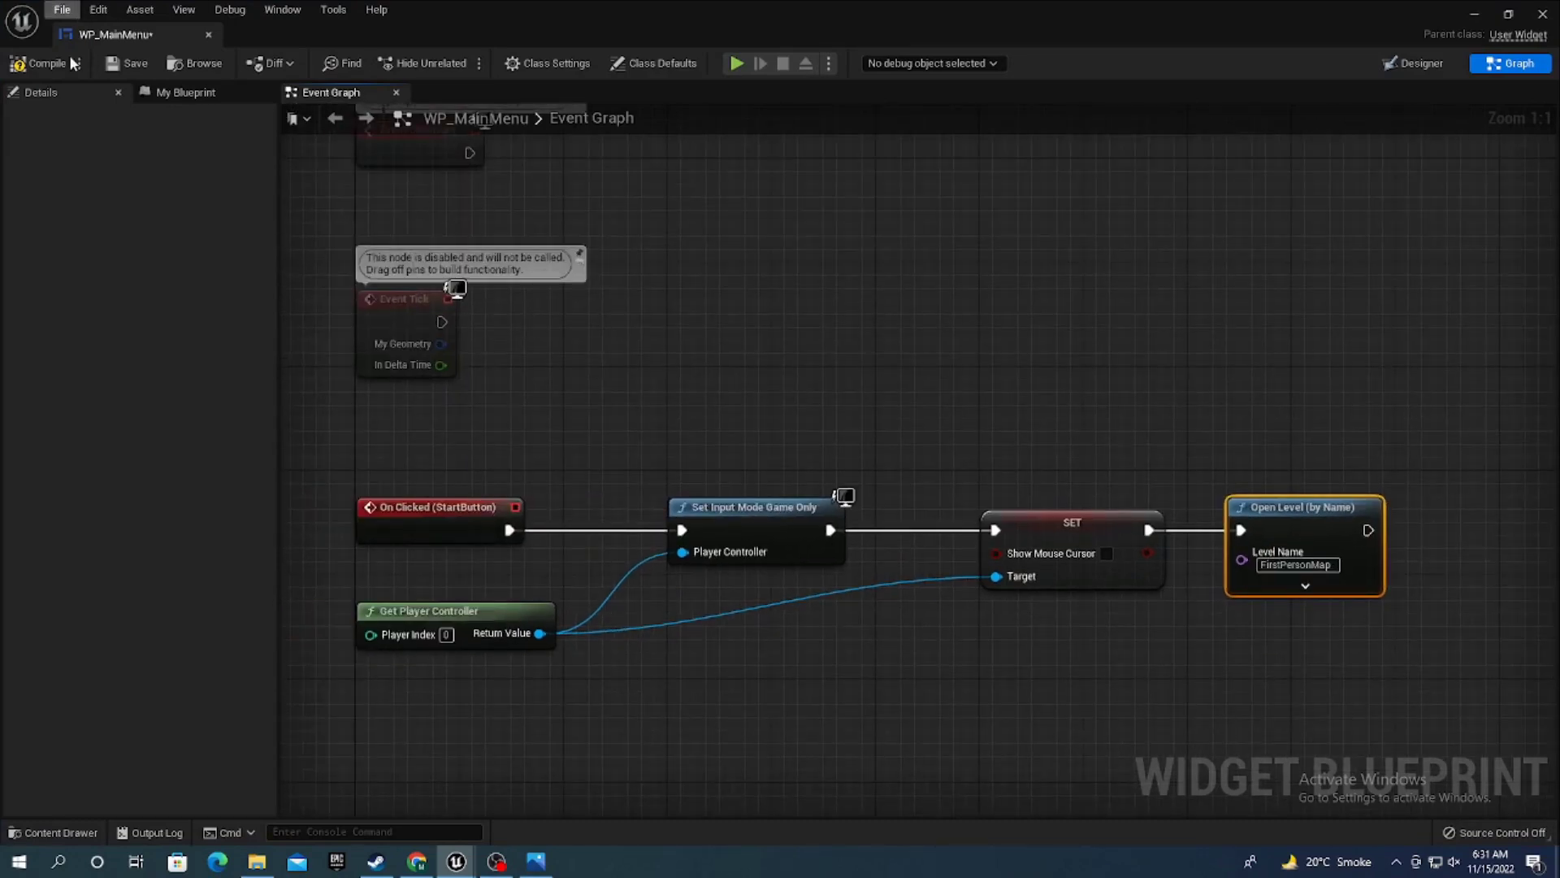
pyautogui.click(41, 64)
pyautogui.click(126, 64)
# - Select ExitButton in the Designer and add its On Clicked event from the Details panel
pyautogui.click(186, 92)
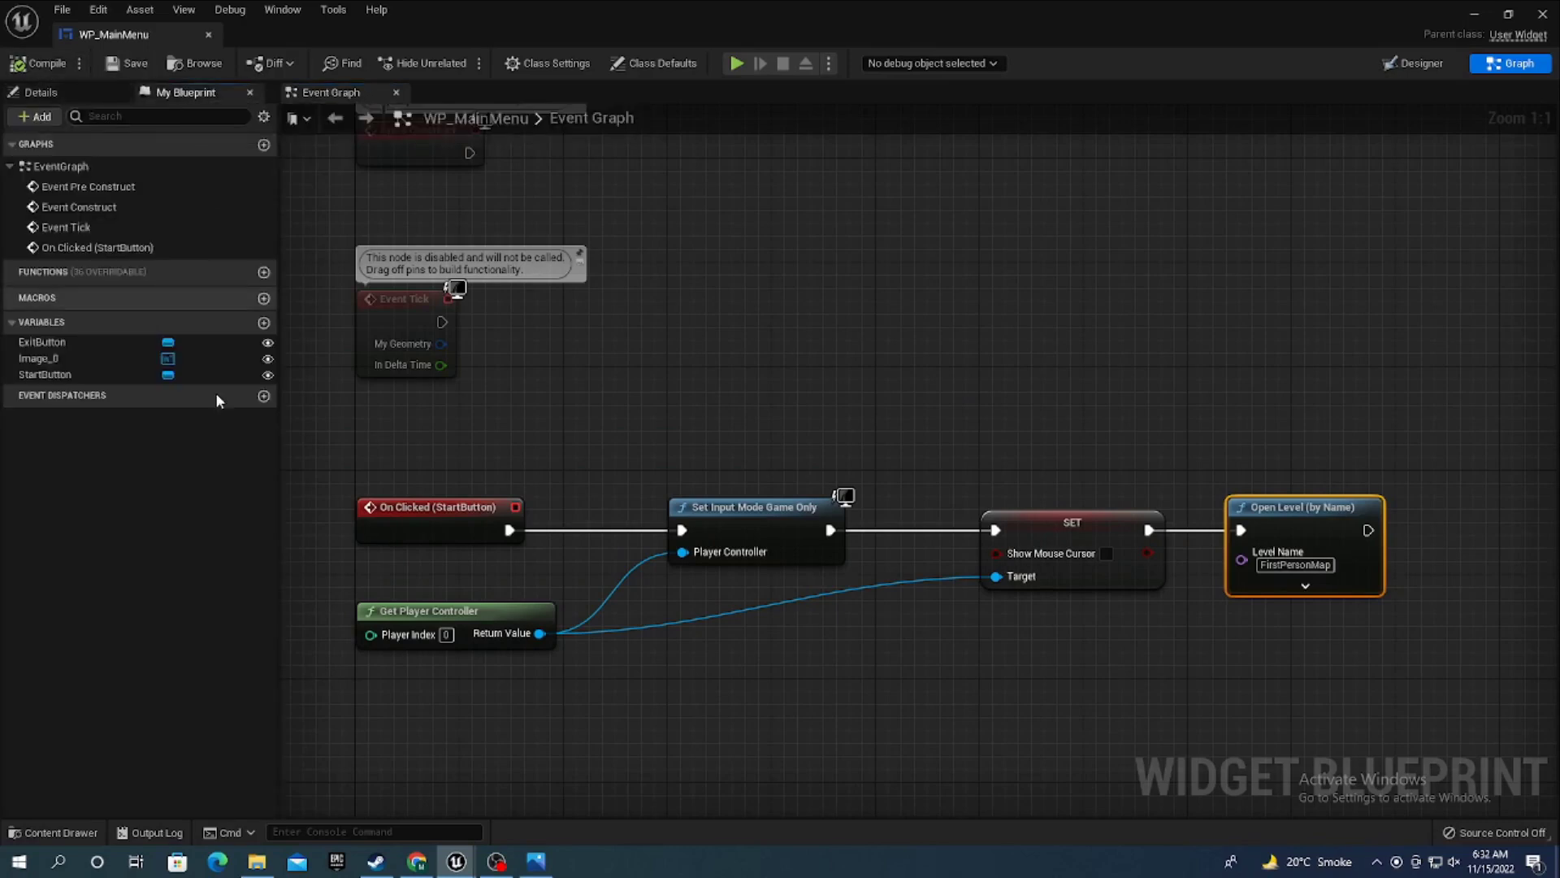
pyautogui.click(106, 342)
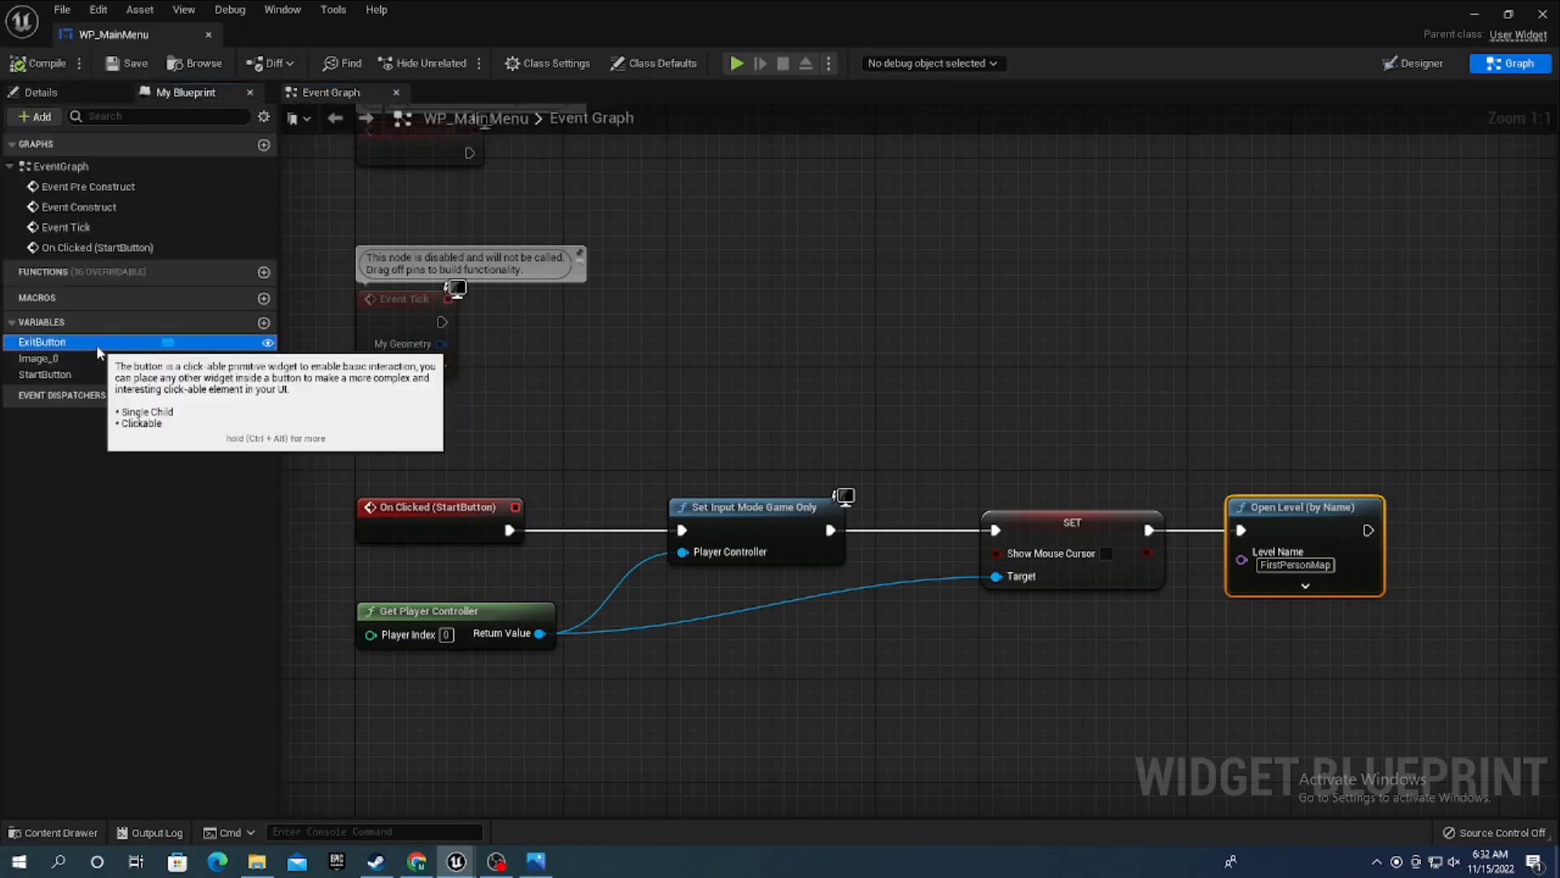
pyautogui.rightClick(107, 347)
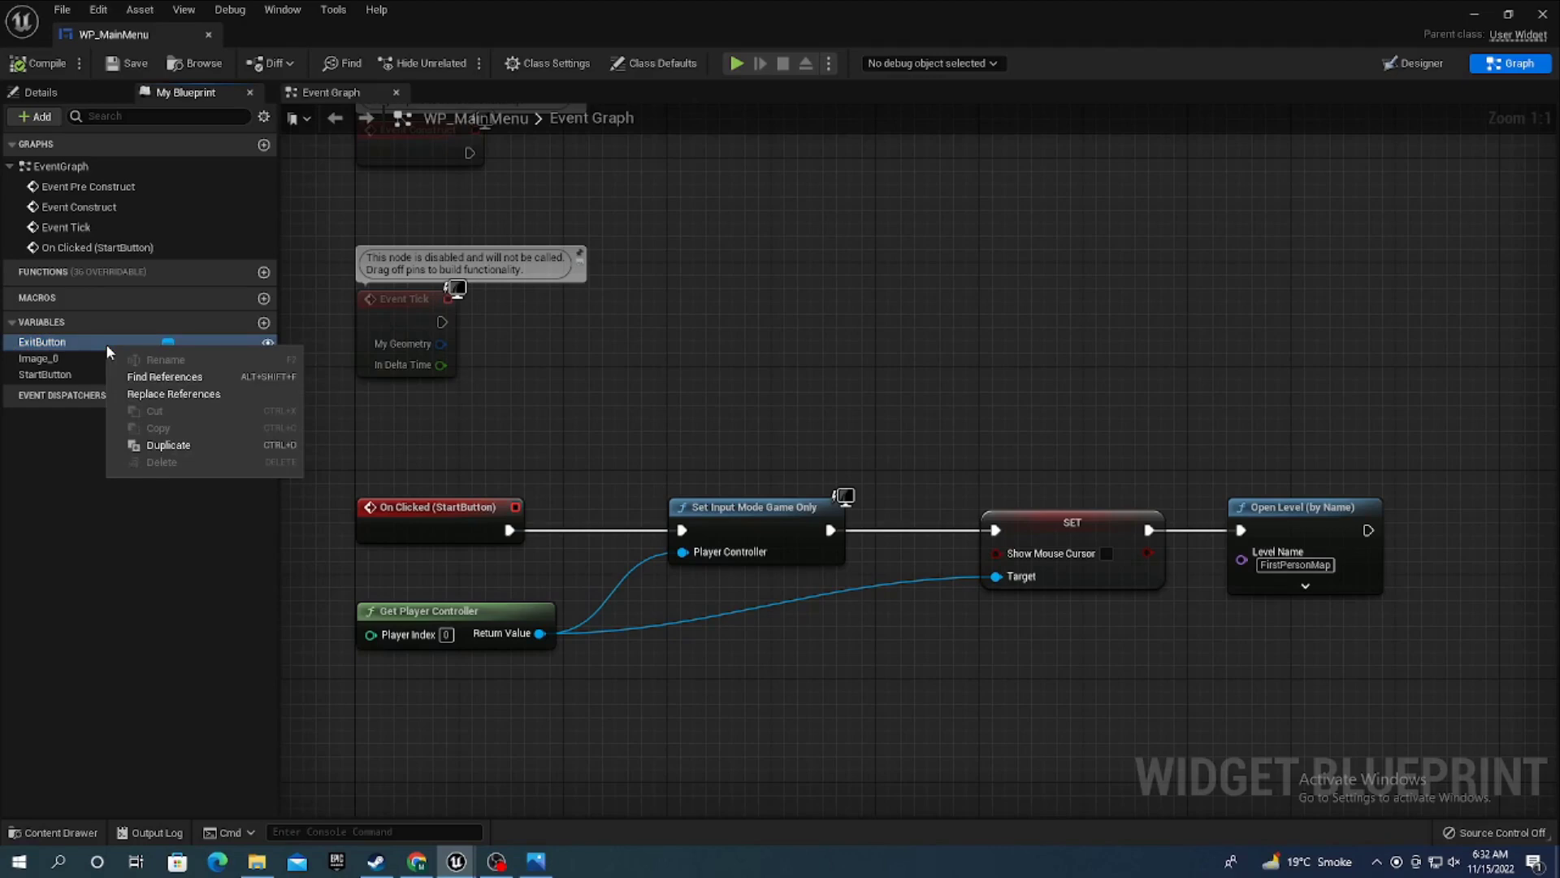
pyautogui.click(399, 321)
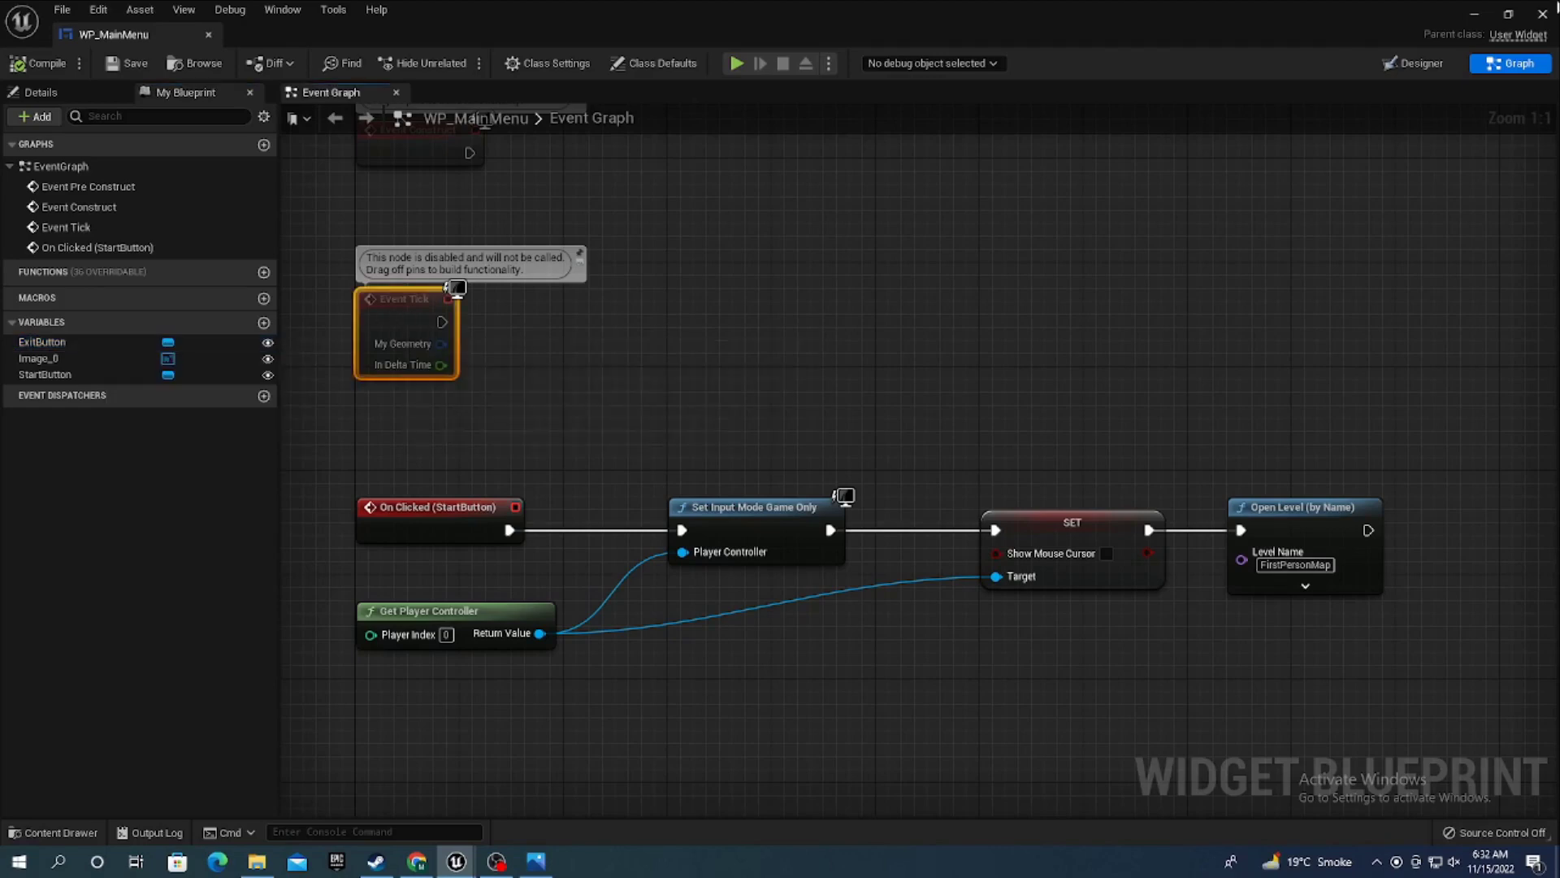
pyautogui.click(1418, 63)
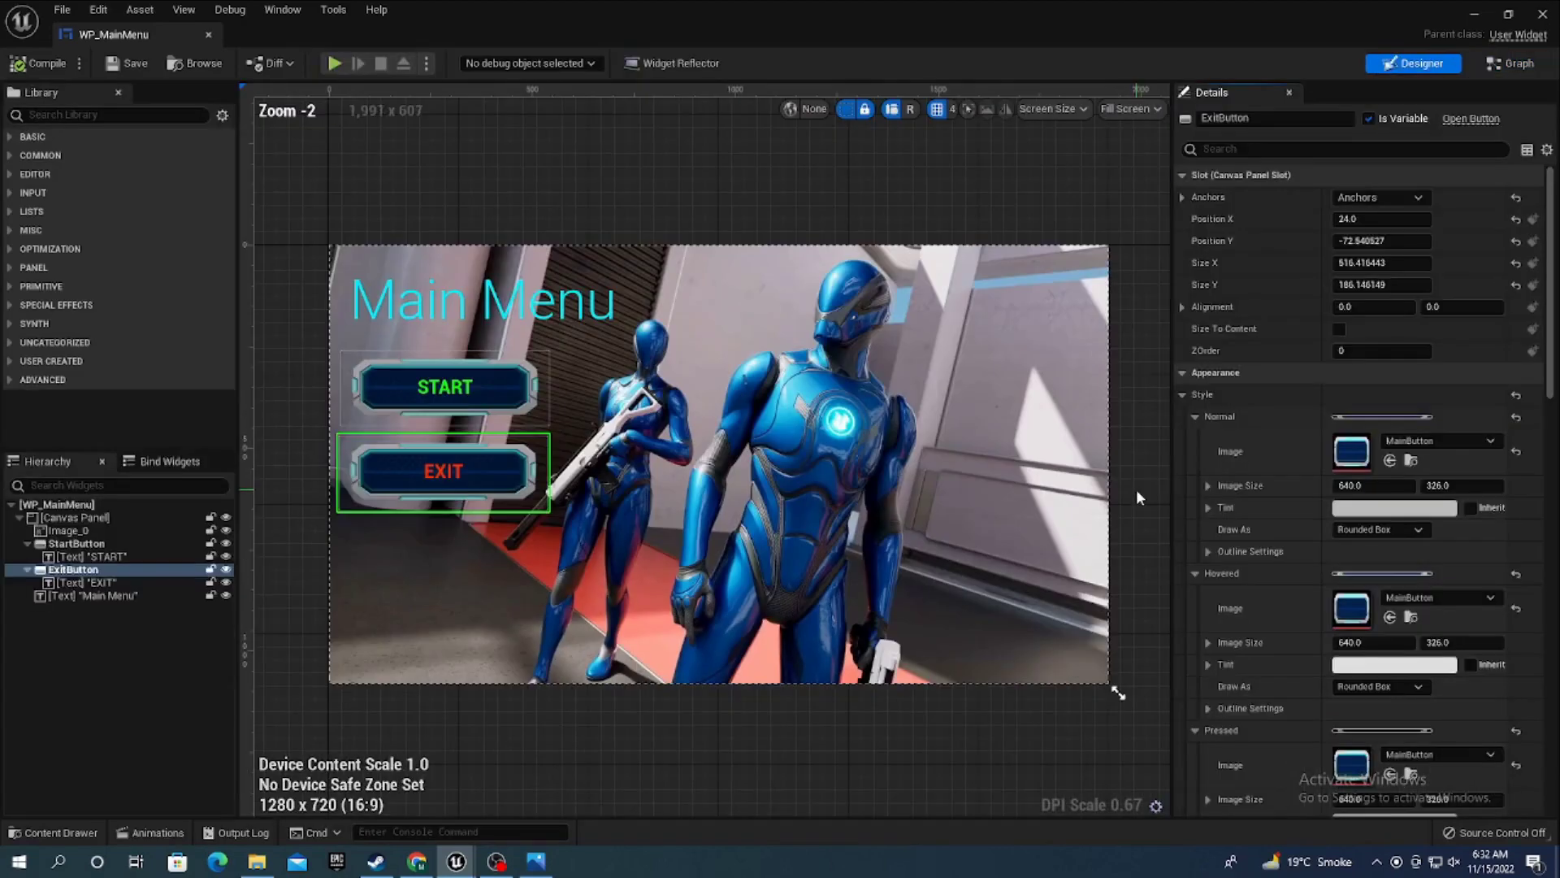
pyautogui.click(490, 486)
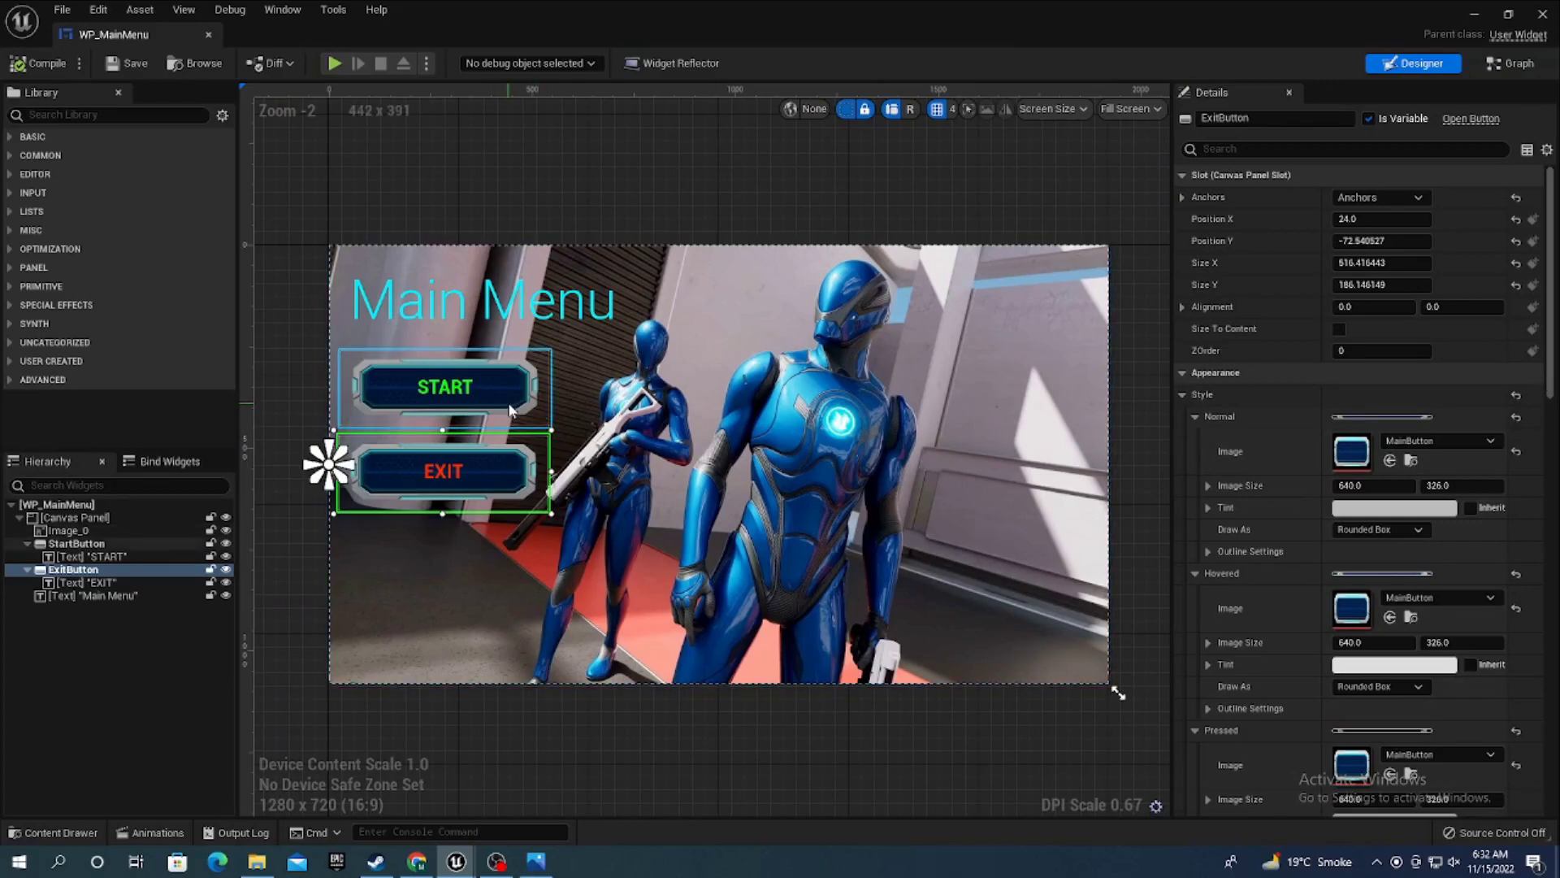
pyautogui.scroll(-10, 1384, 700)
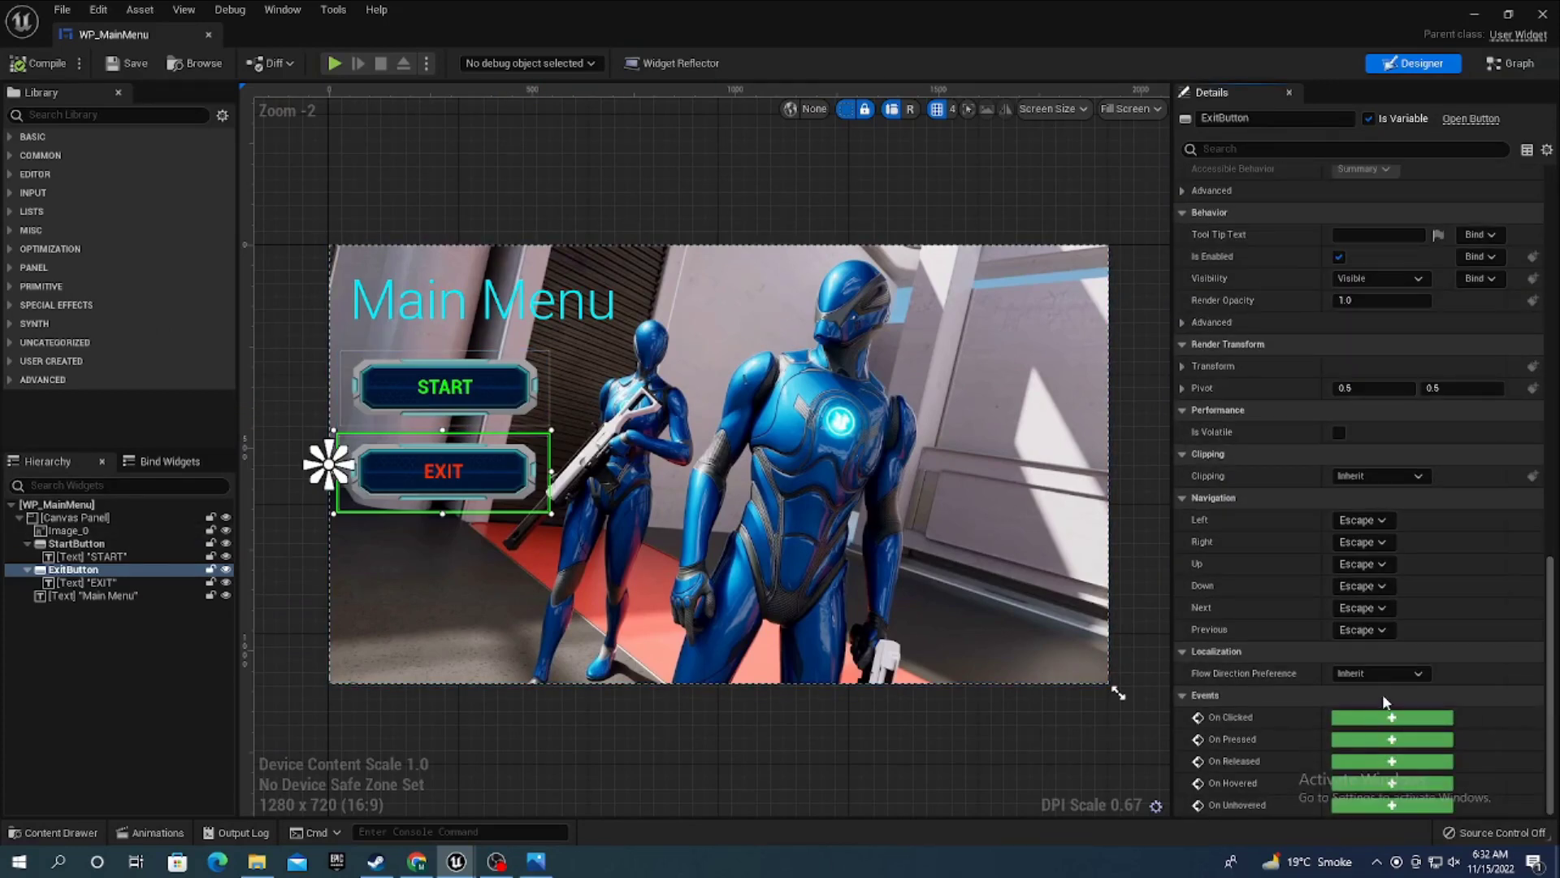
pyautogui.click(1373, 718)
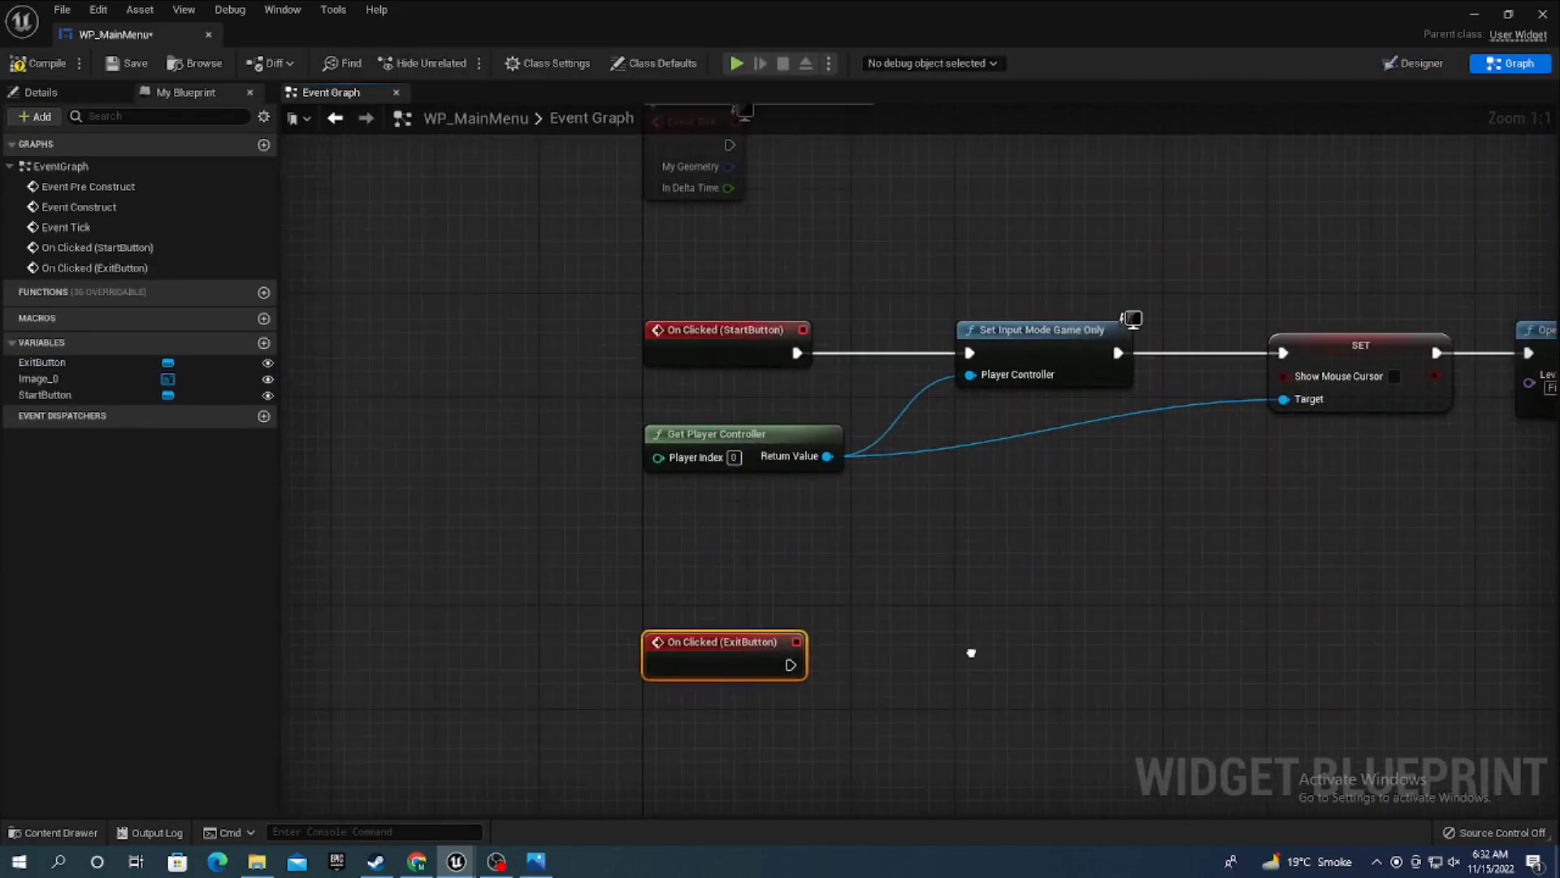
# - Connect a Quit Game node to On Clicked (ExitButton) and compile WP_MainMenu
pyautogui.moveTo(784, 663); pyautogui.dragTo(949, 655)
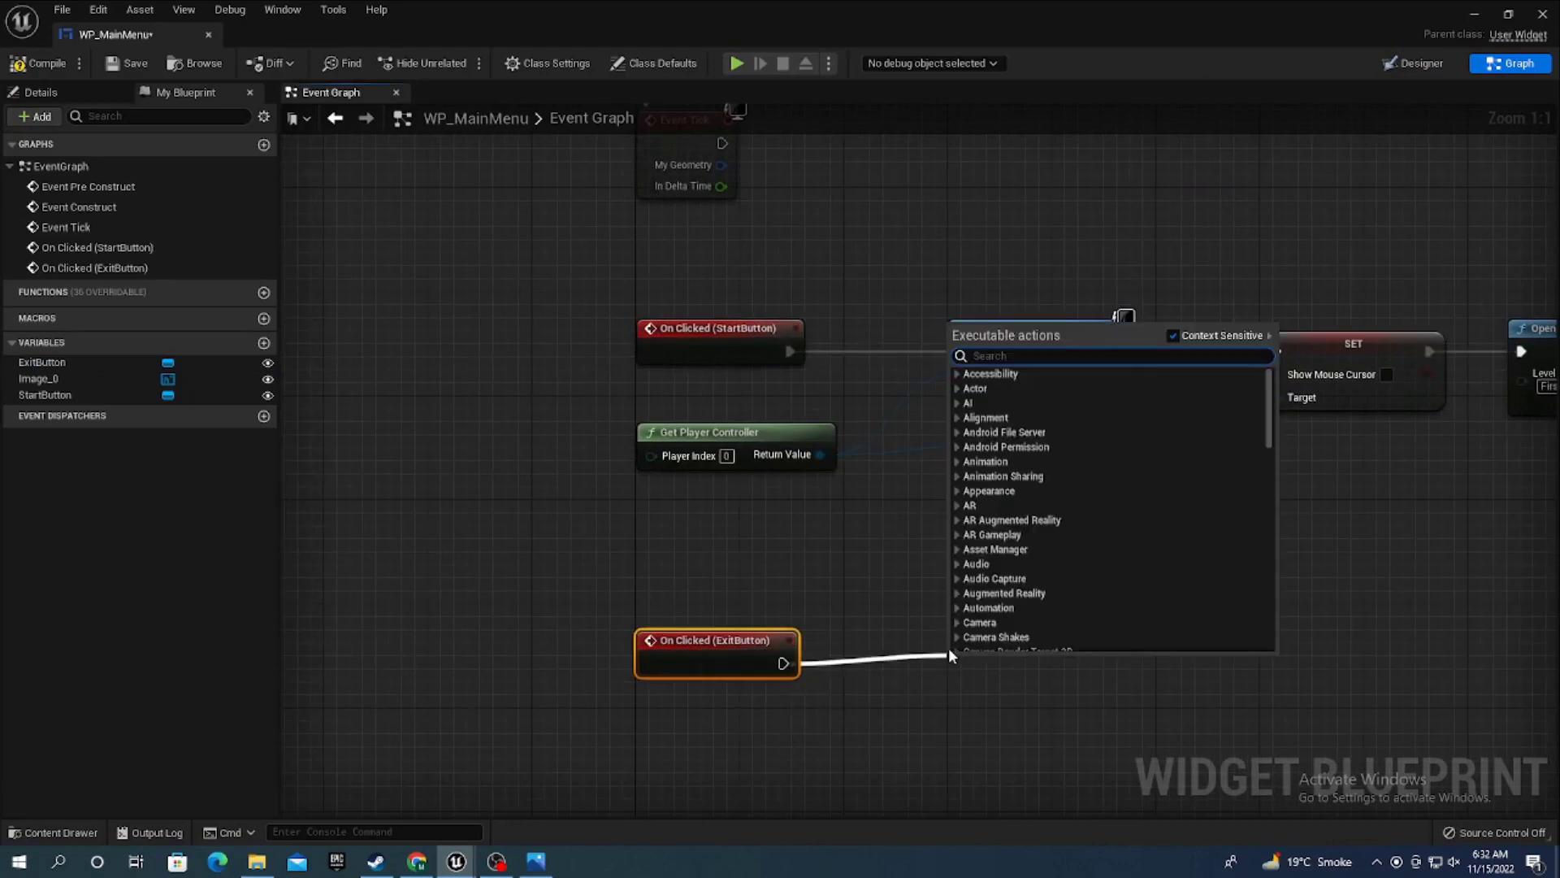
pyautogui.write('qui')
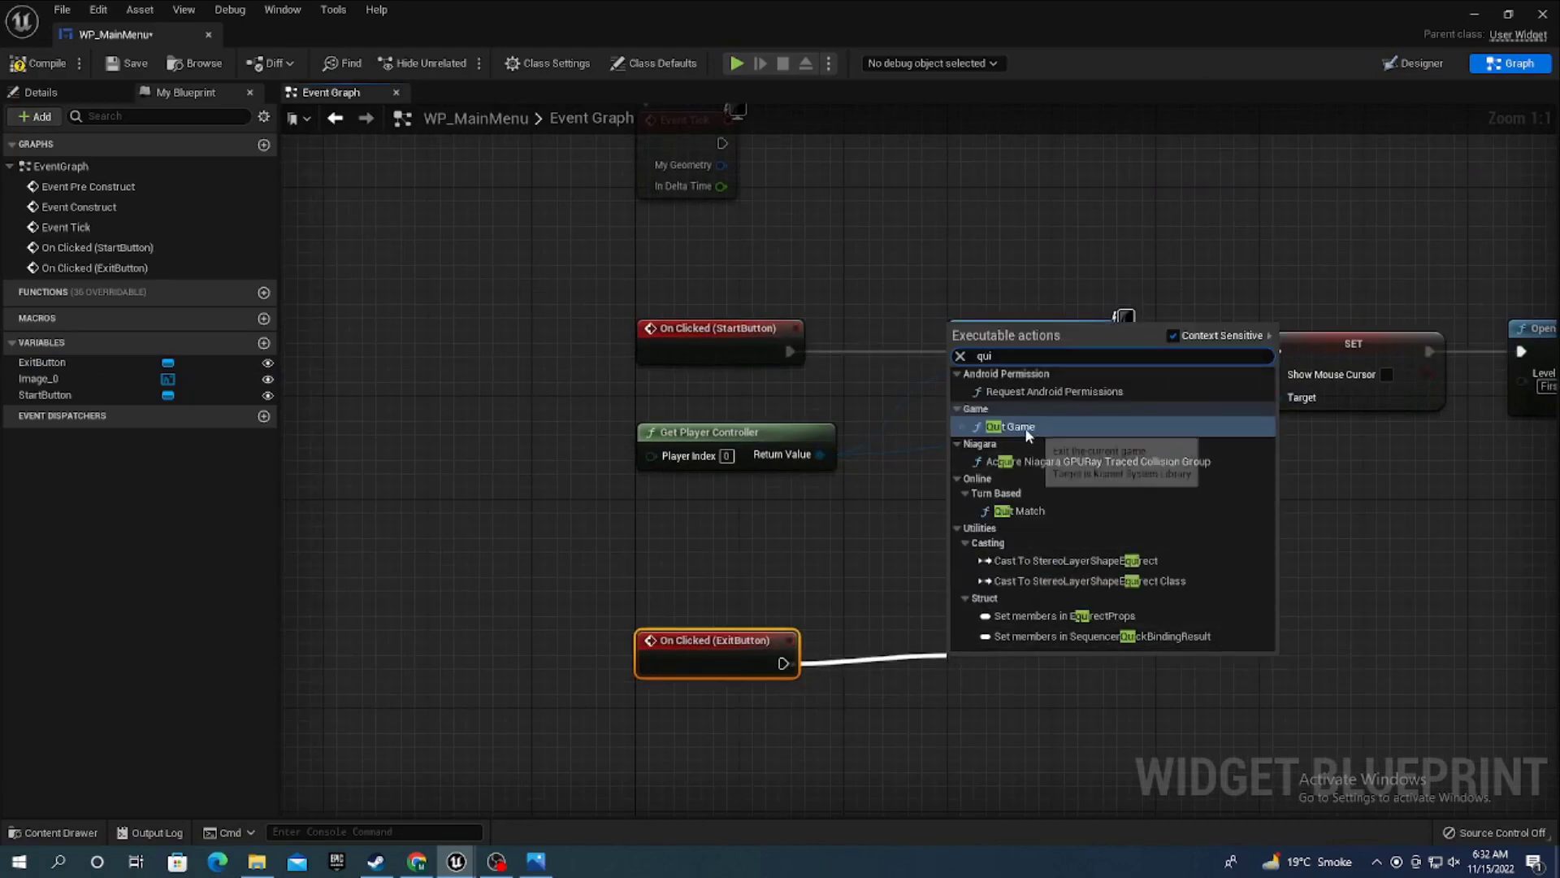
pyautogui.click(1007, 426)
pyautogui.moveTo(1050, 691); pyautogui.dragTo(986, 665)
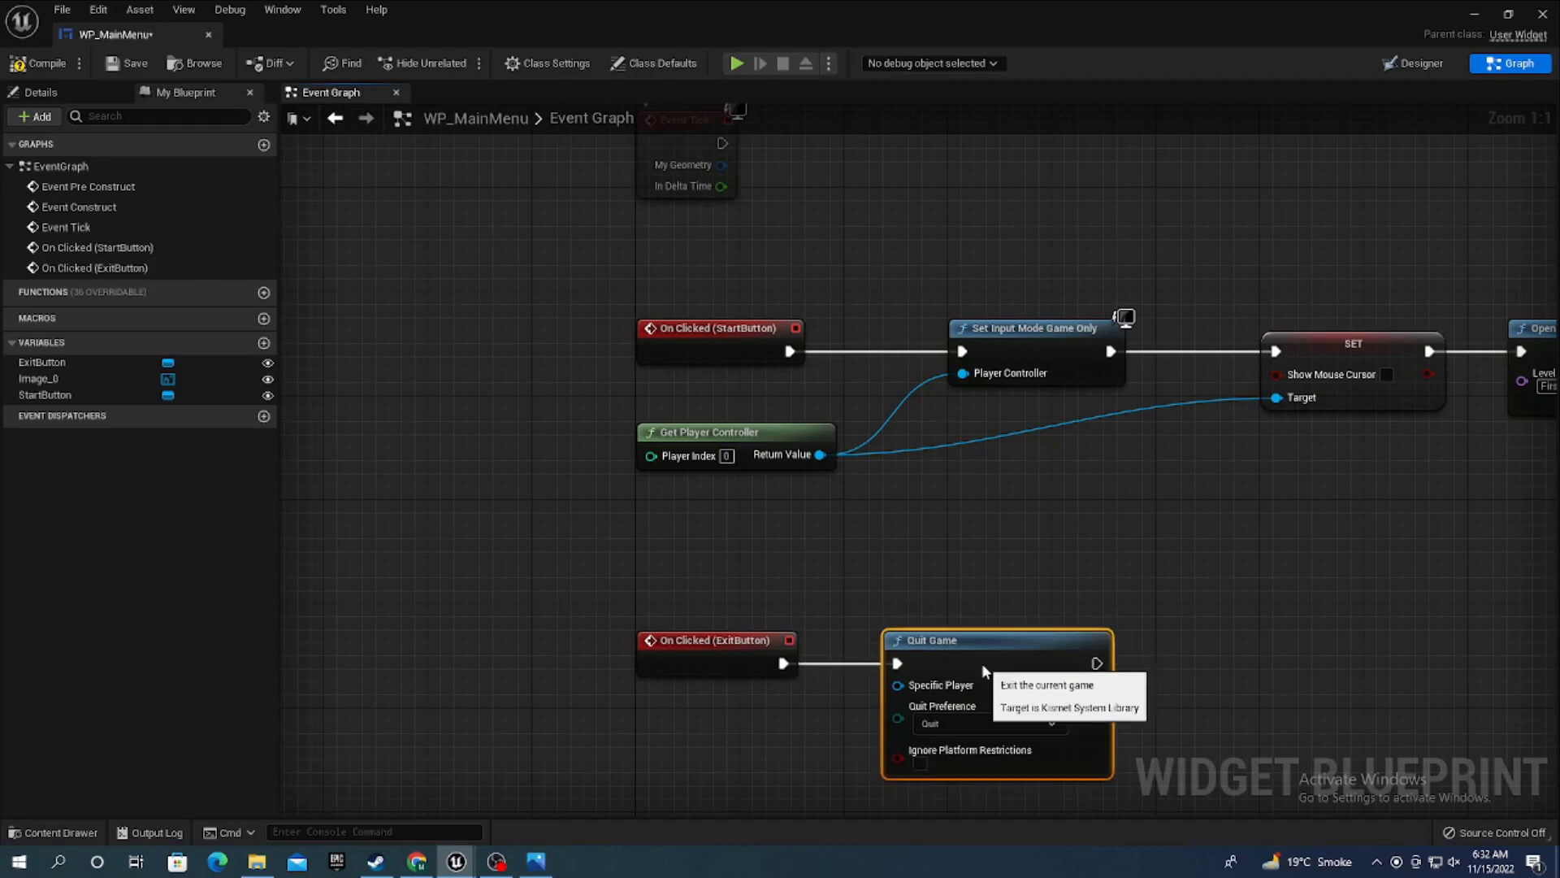
pyautogui.click(32, 65)
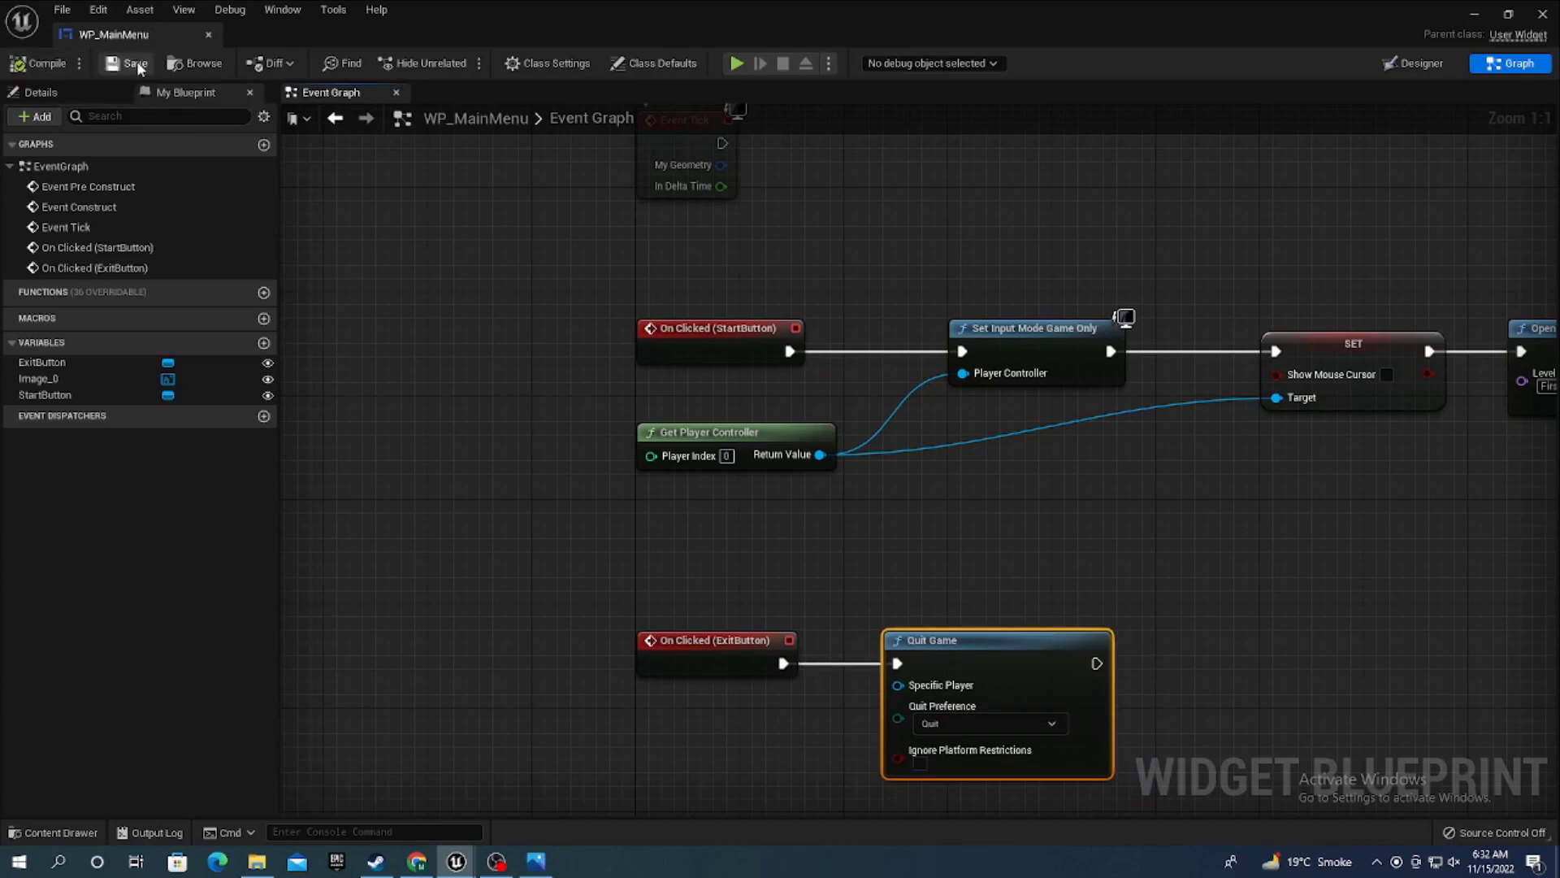
pyautogui.click(1475, 18)
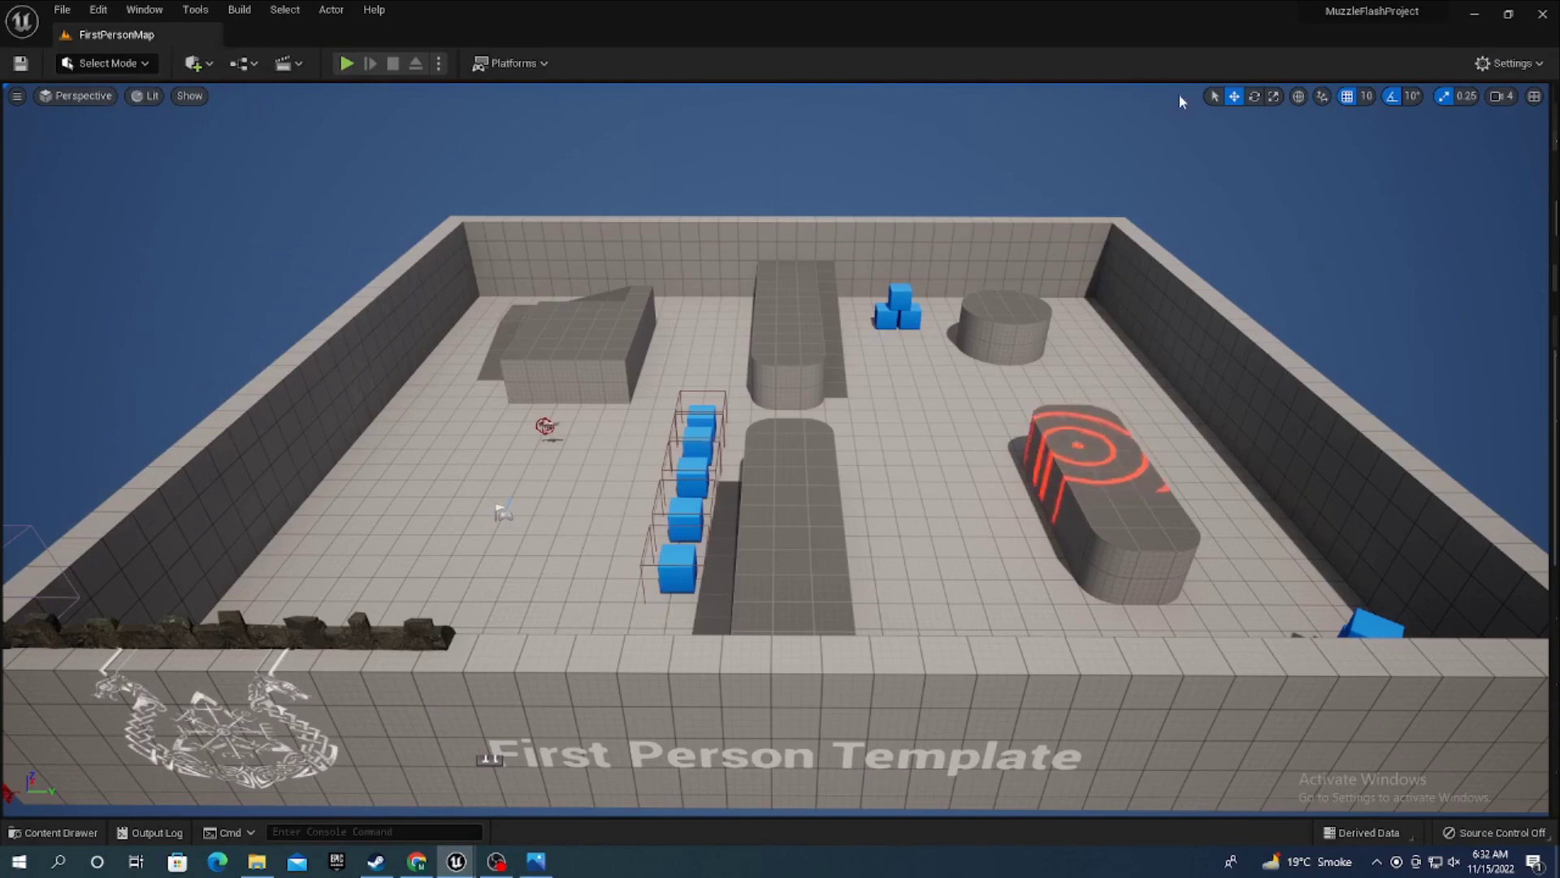
# - Browse the Content Drawer to Content > FirstPerson > Maps and load MenuMap
pyautogui.click(76, 839)
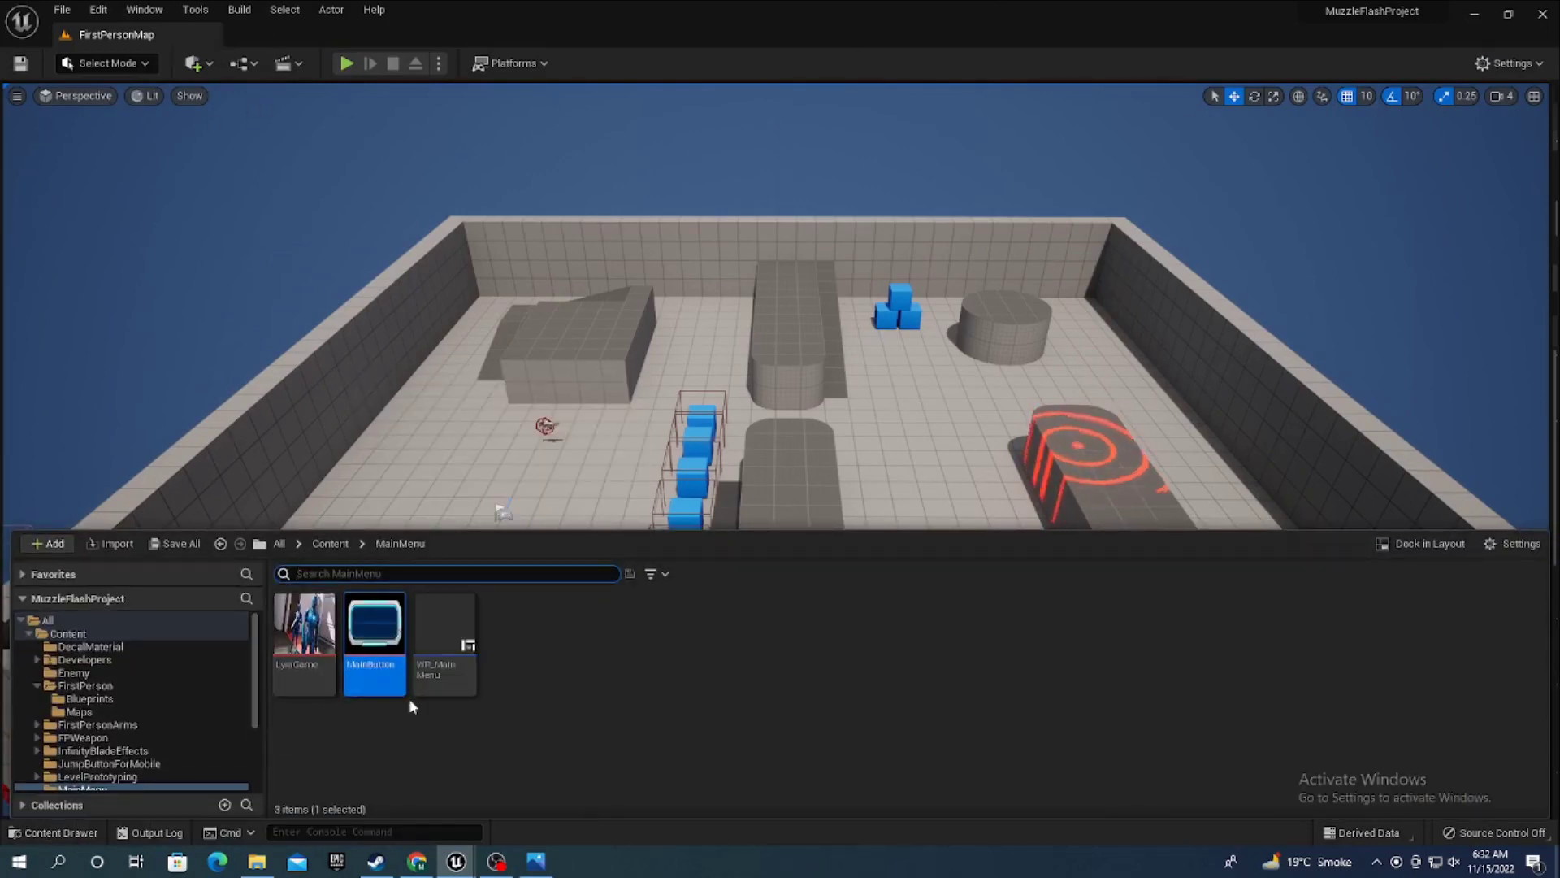
pyautogui.click(317, 545)
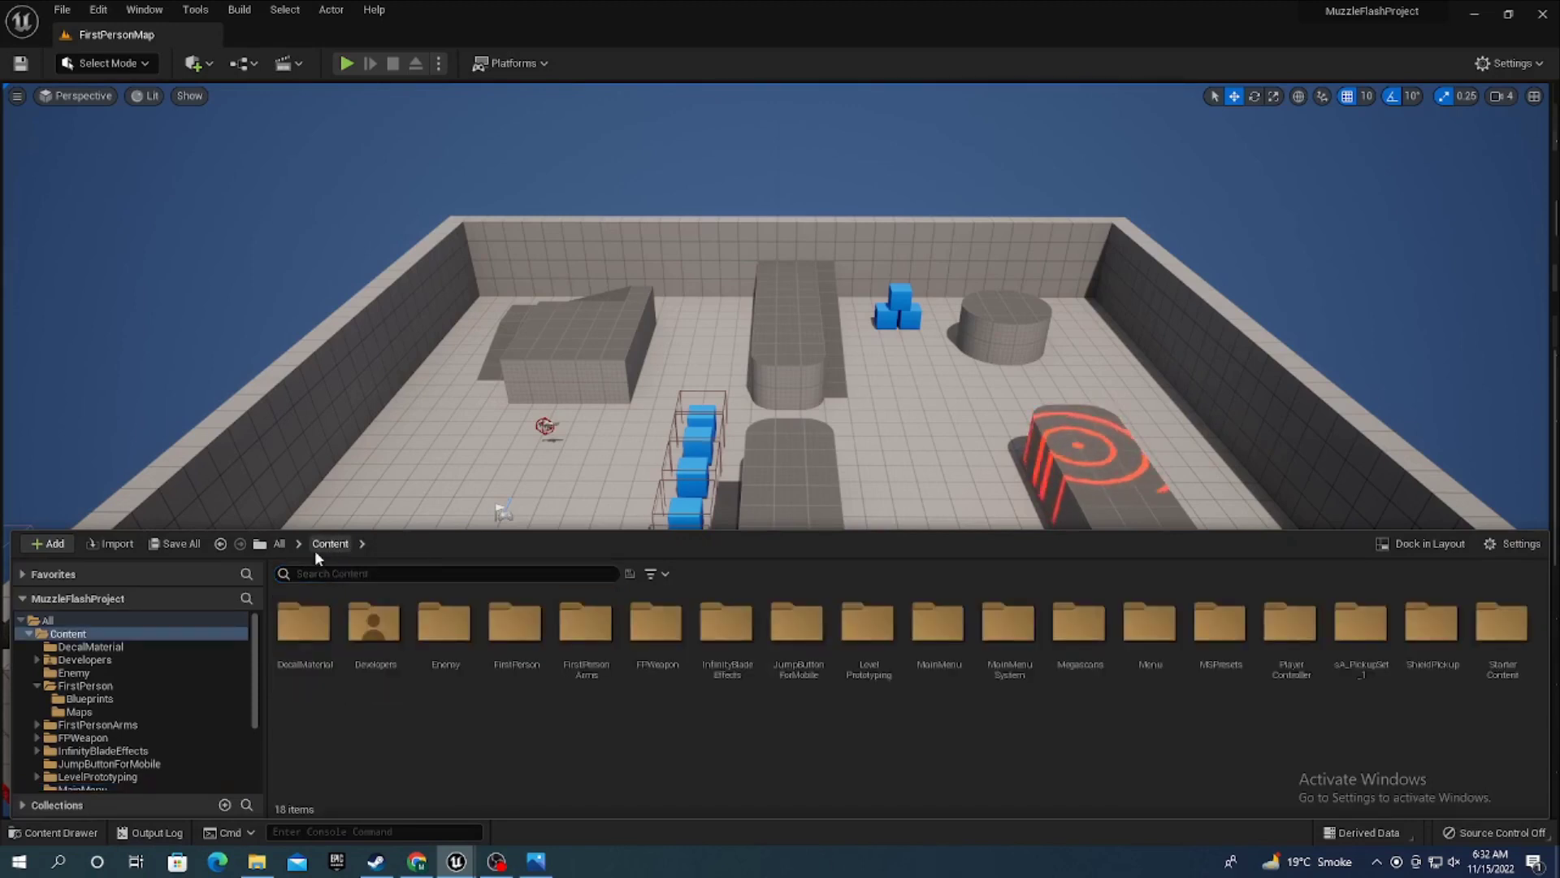
pyautogui.click(1020, 654)
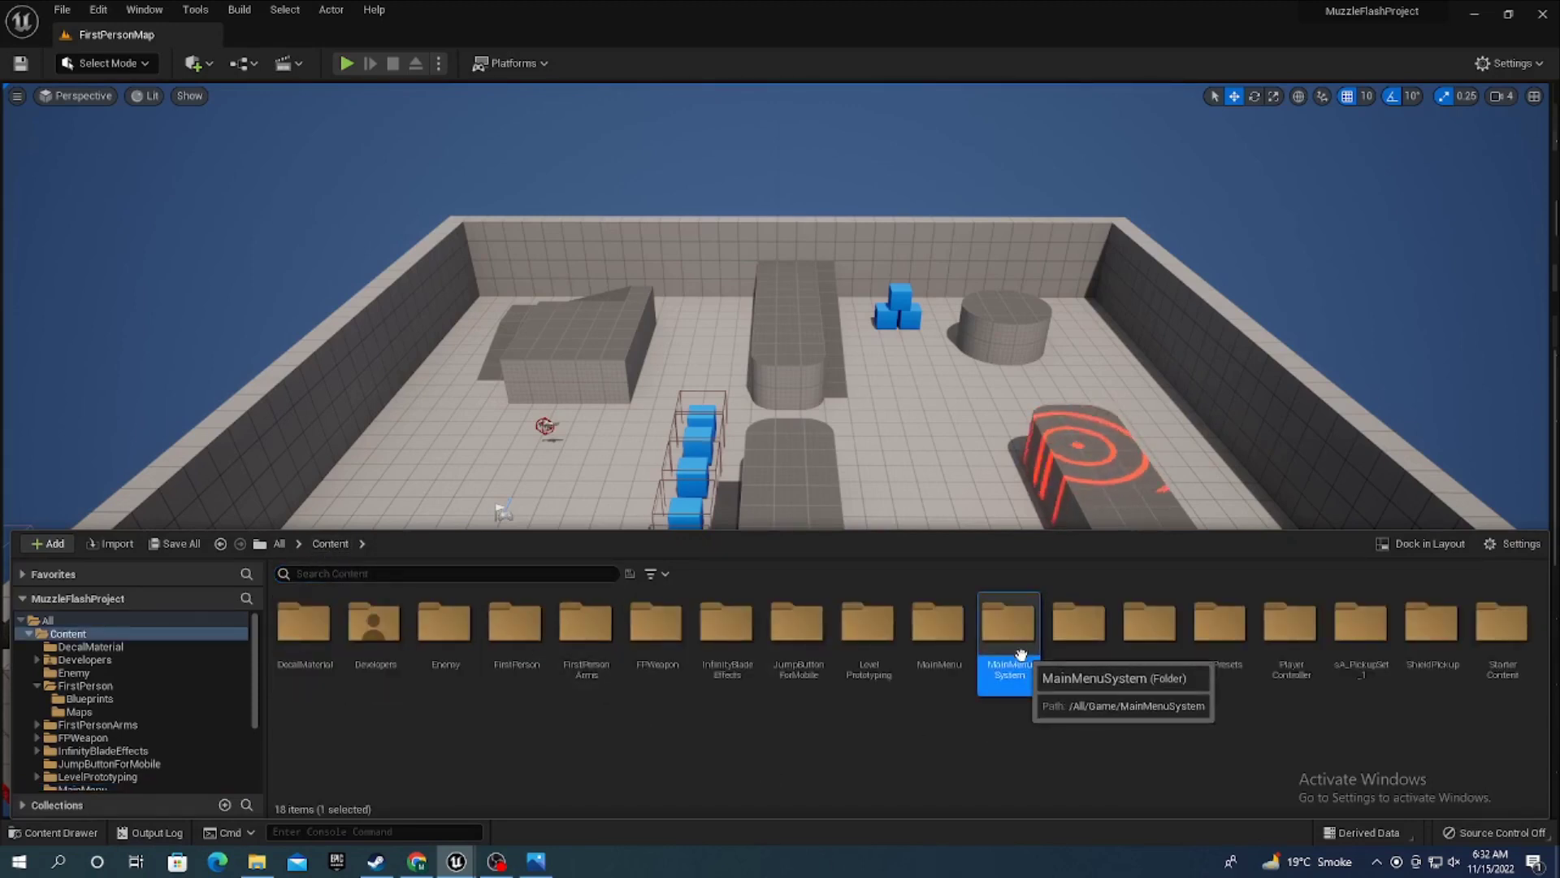
pyautogui.doubleClick(500, 650)
pyautogui.doubleClick(373, 642)
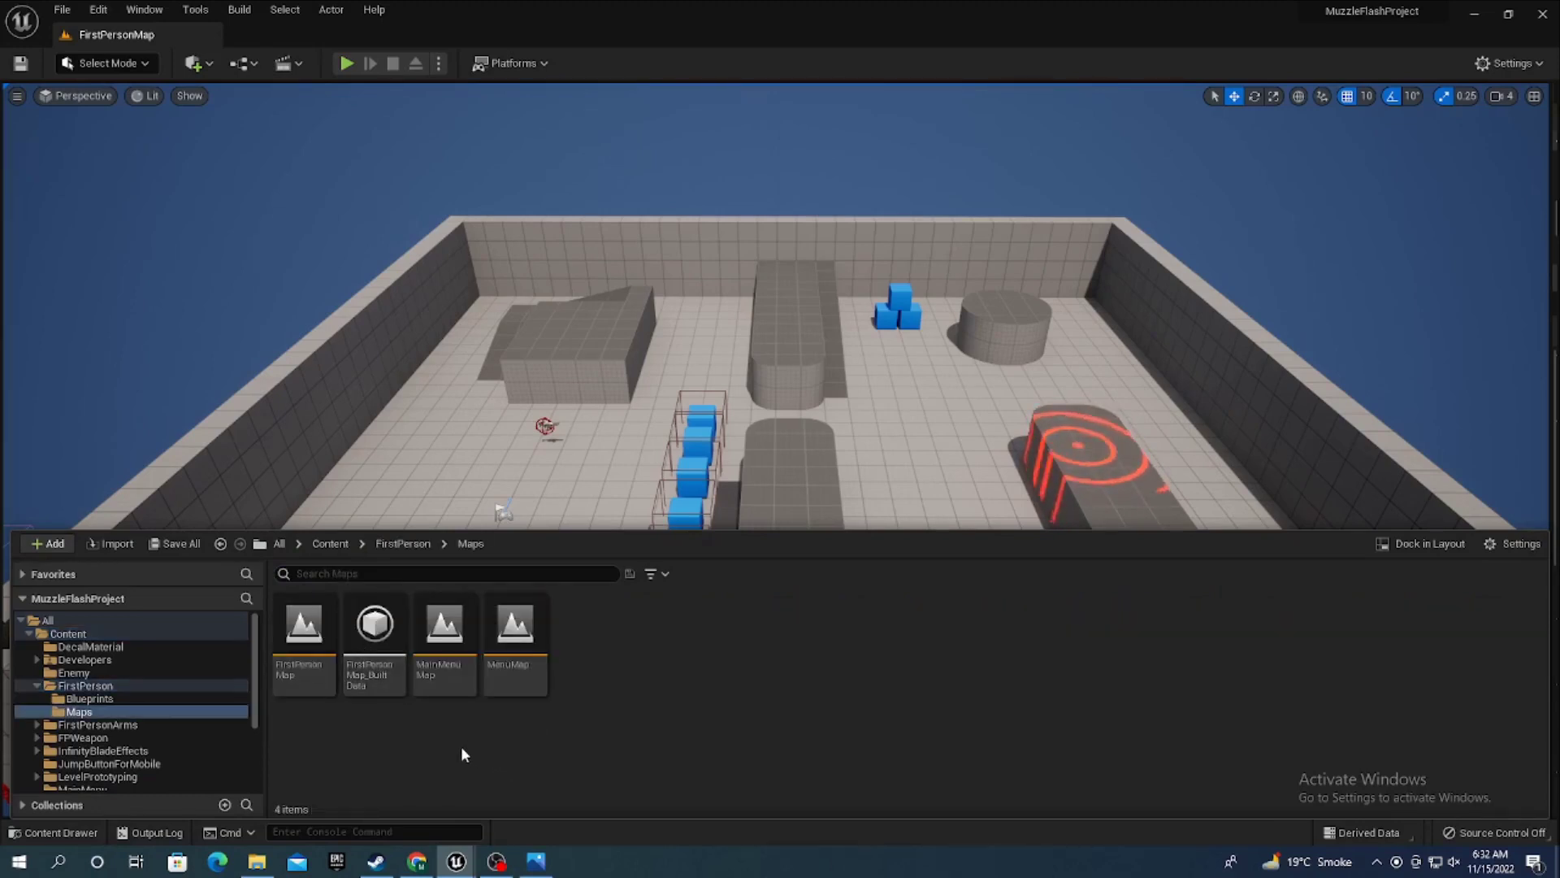
pyautogui.doubleClick(515, 658)
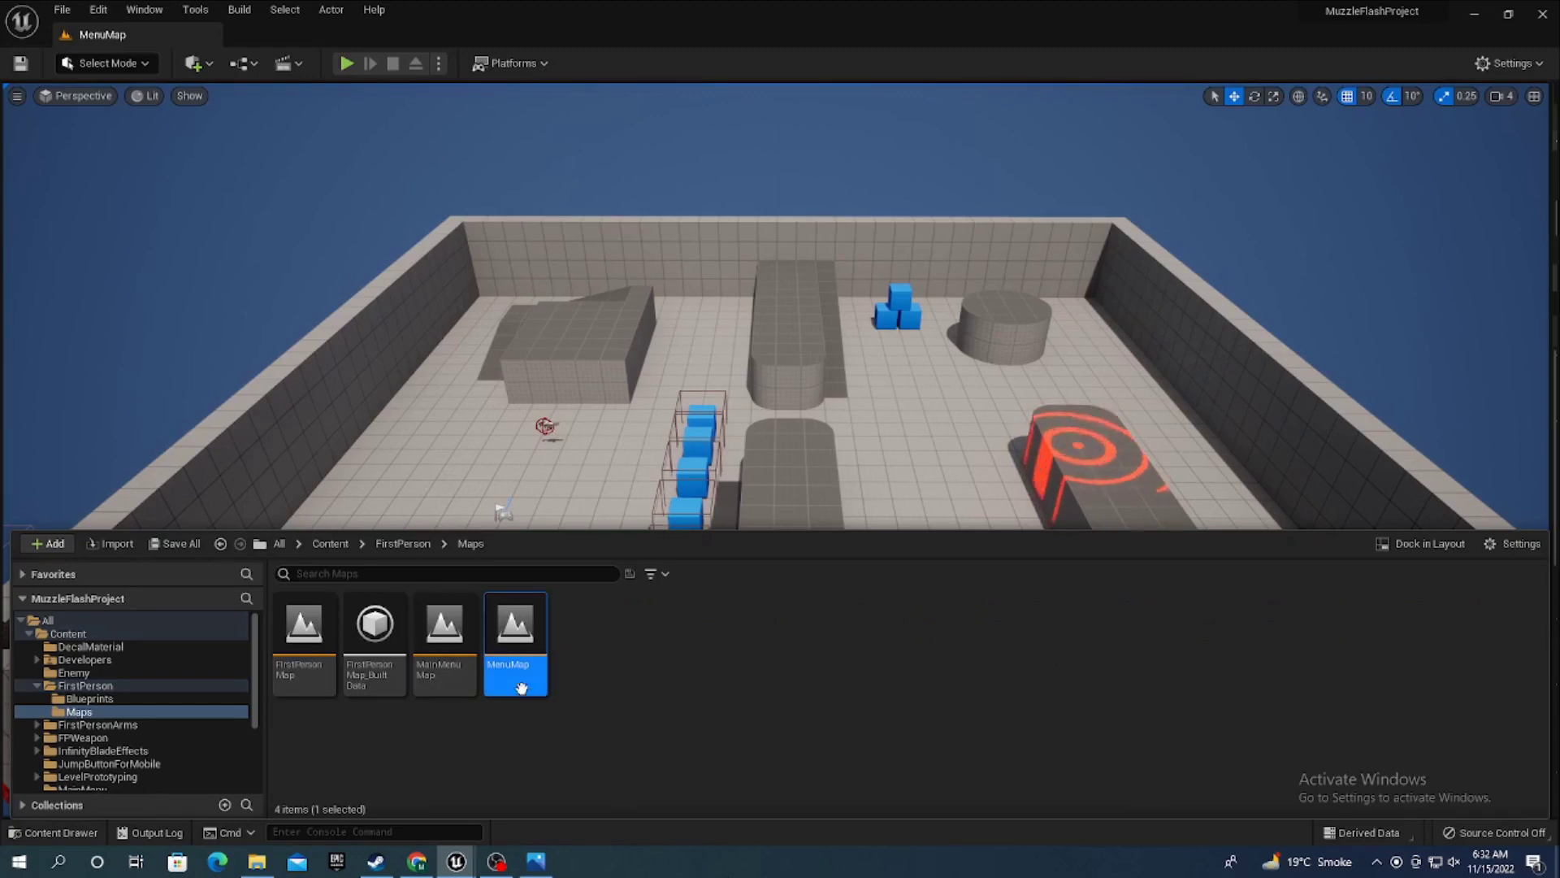
pyautogui.click(407, 154)
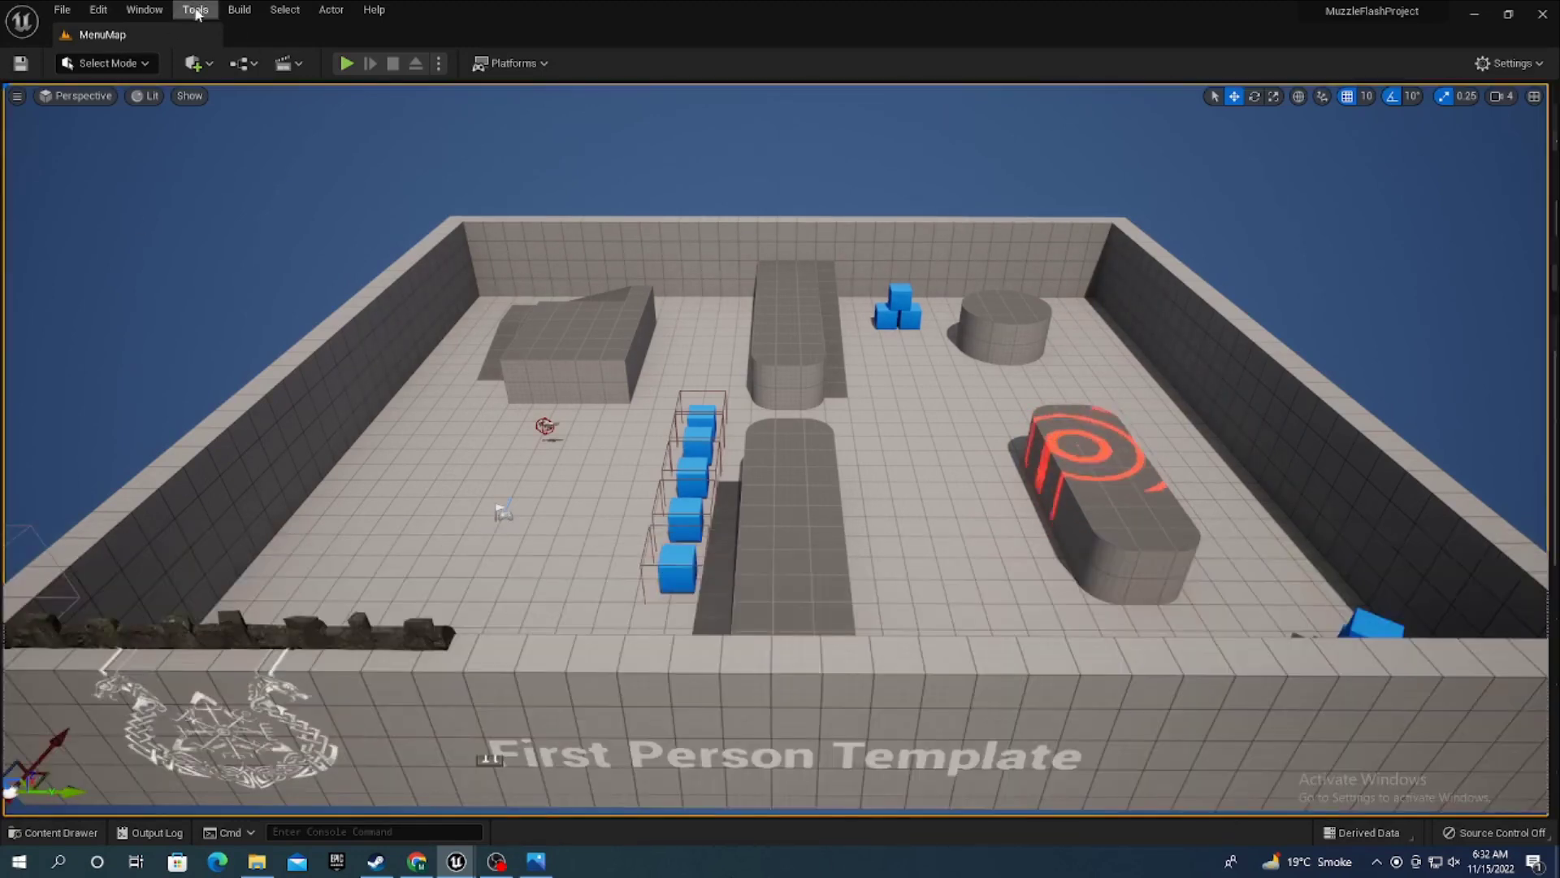
pyautogui.click(240, 65)
# - In MenuMap's Level Blueprint, add Event BeginPlay followed by a Create Widget node
pyautogui.click(325, 178)
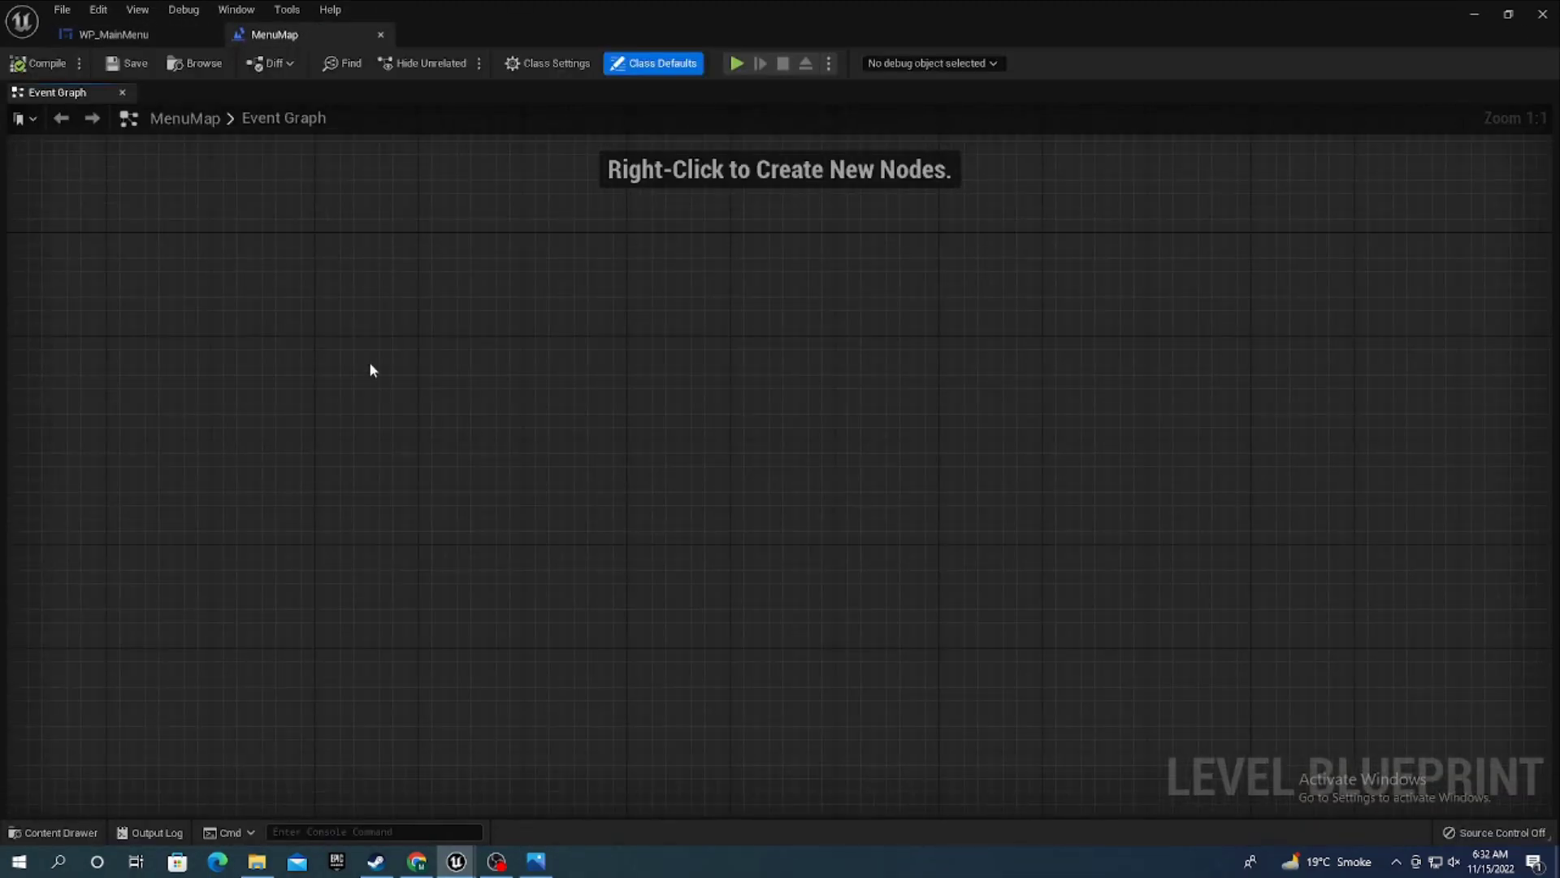
pyautogui.rightClick(370, 364)
pyautogui.write('event')
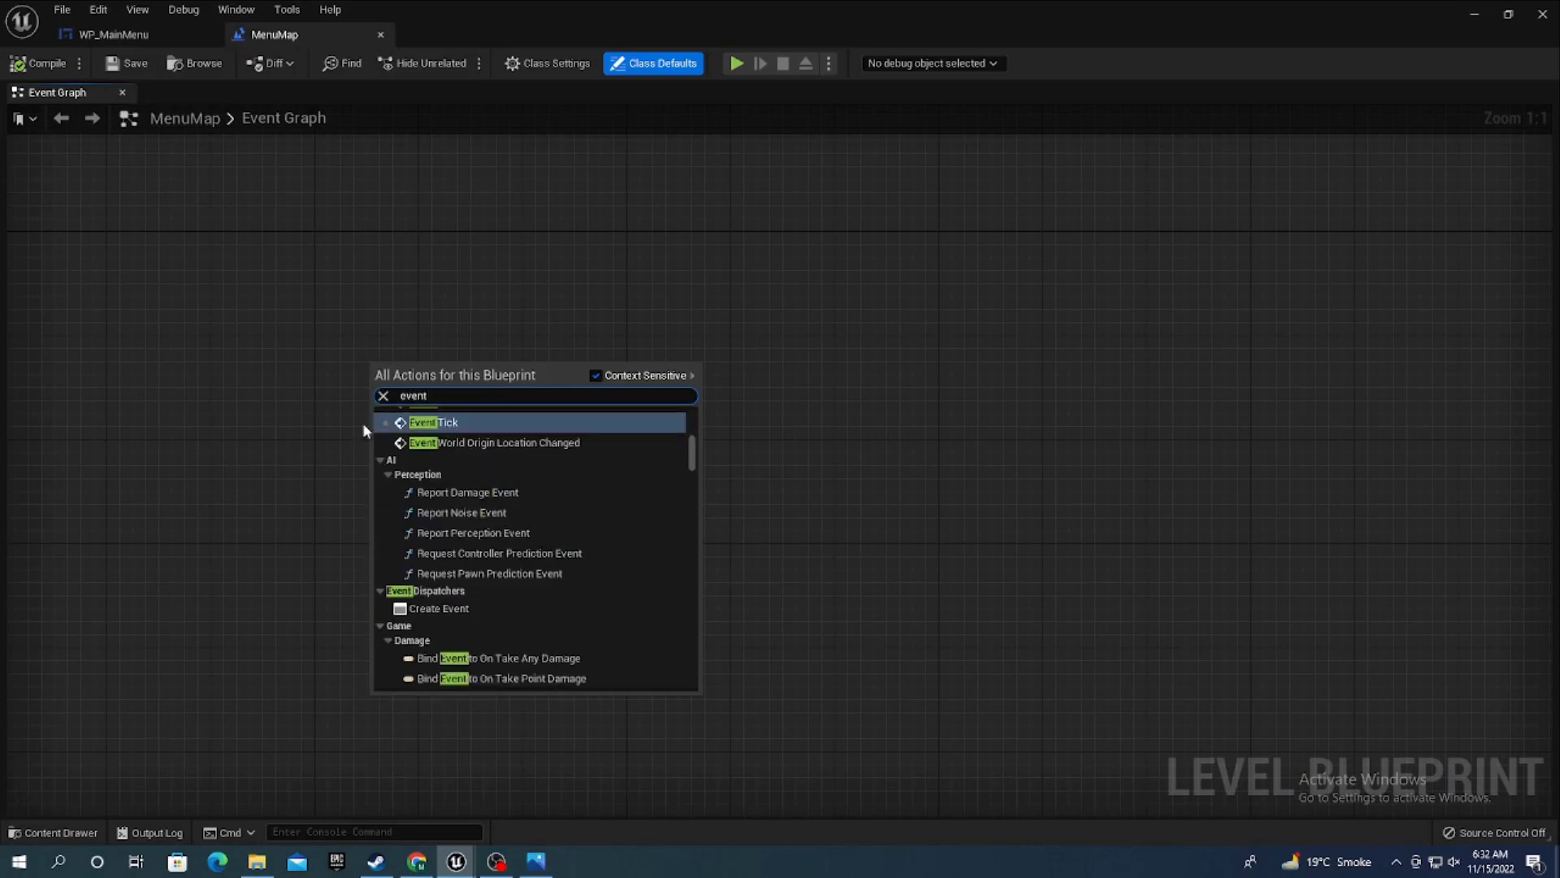
pyautogui.write(' beg')
pyautogui.click(491, 518)
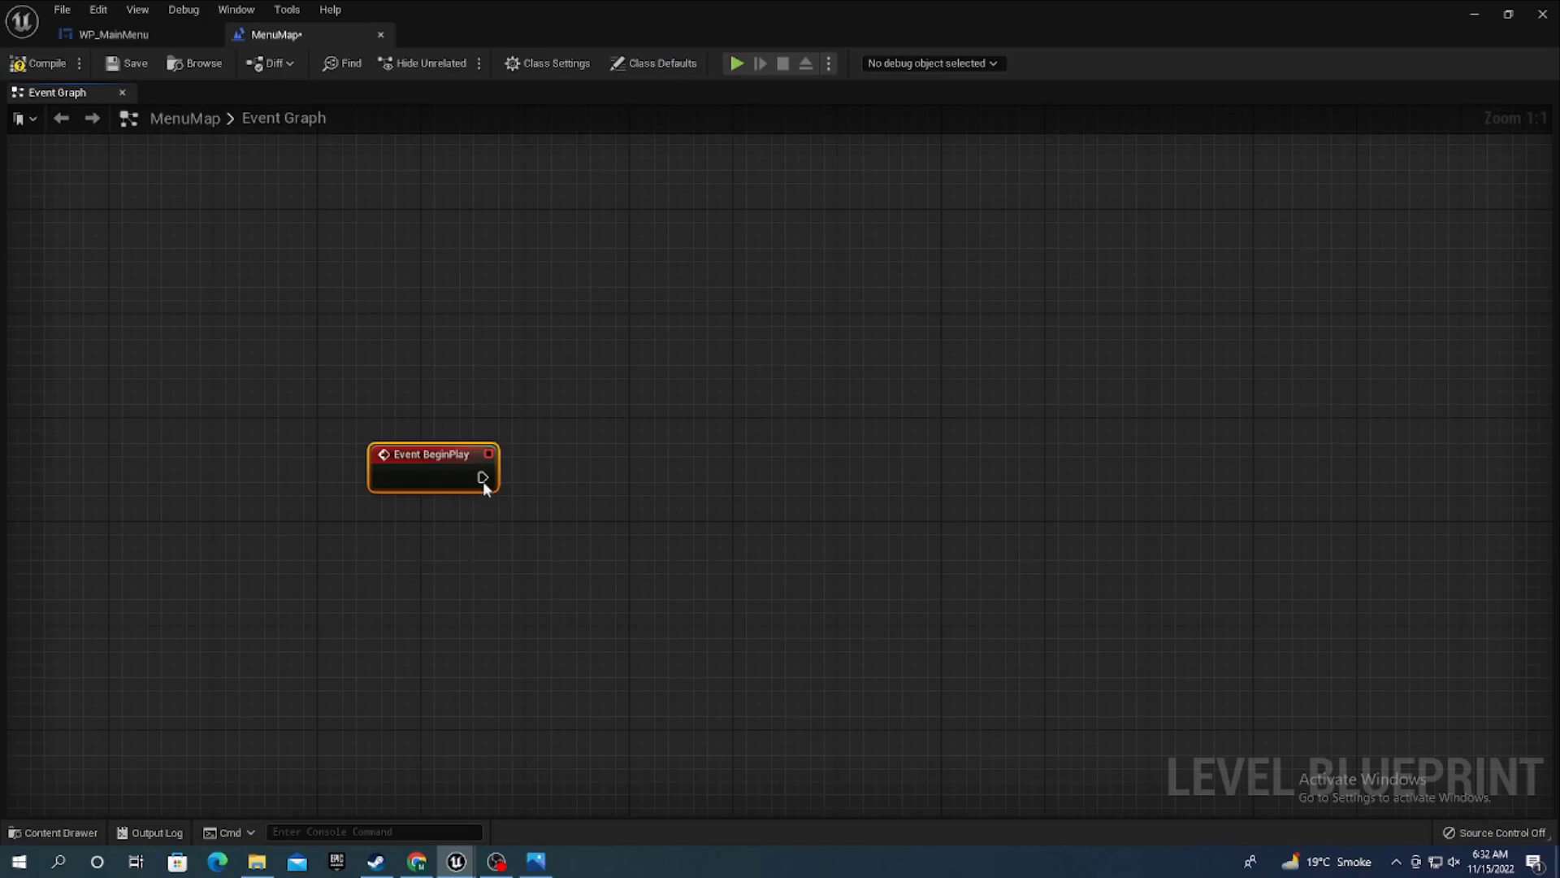
pyautogui.moveTo(585, 476); pyautogui.dragTo(585, 476)
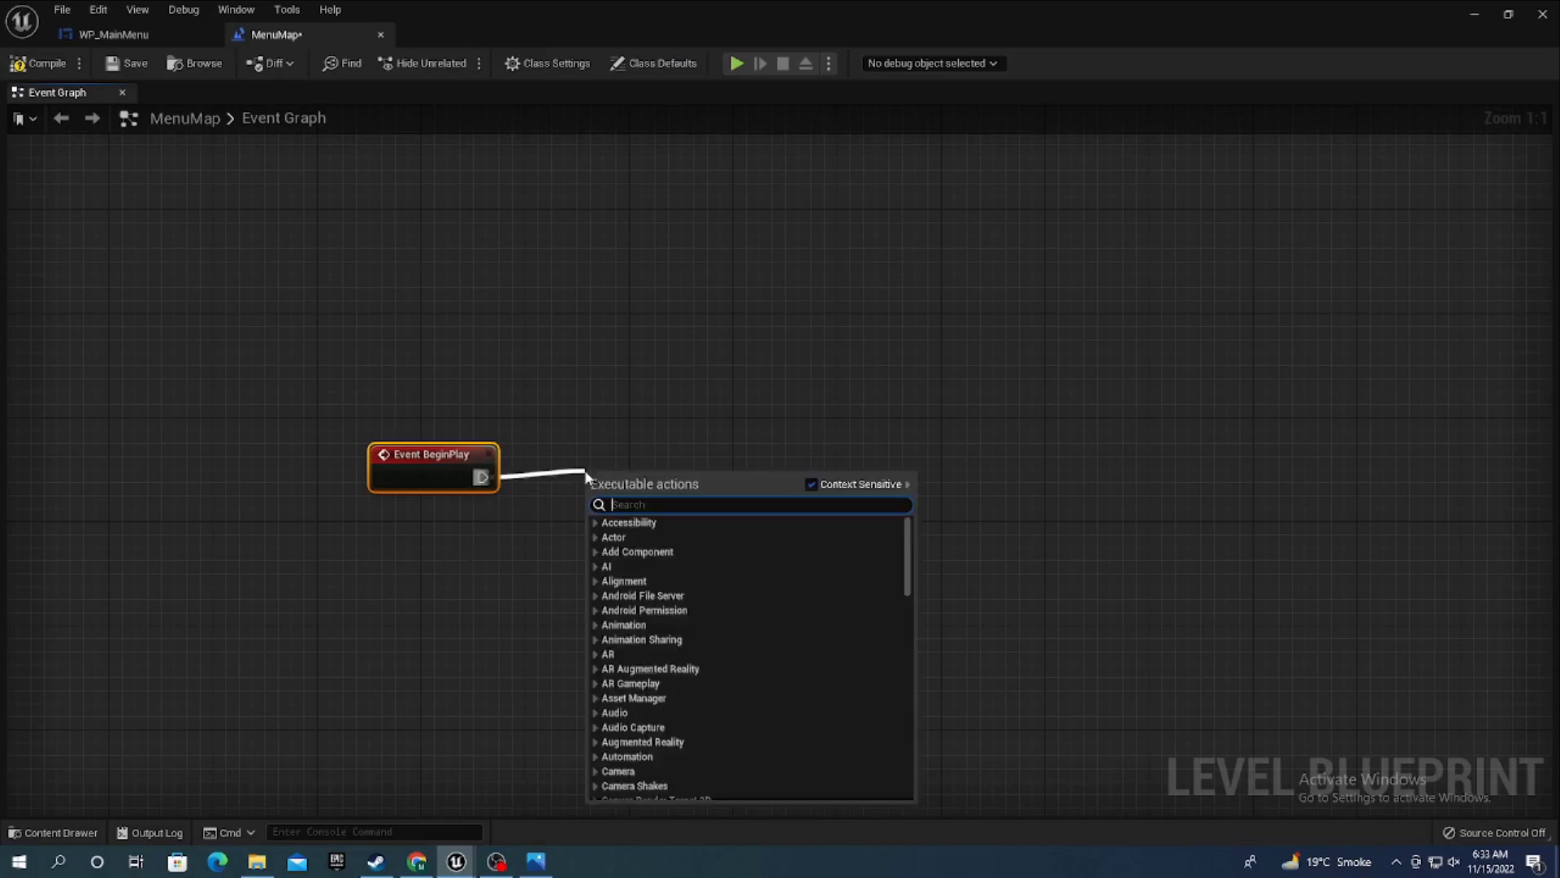
pyautogui.write('create')
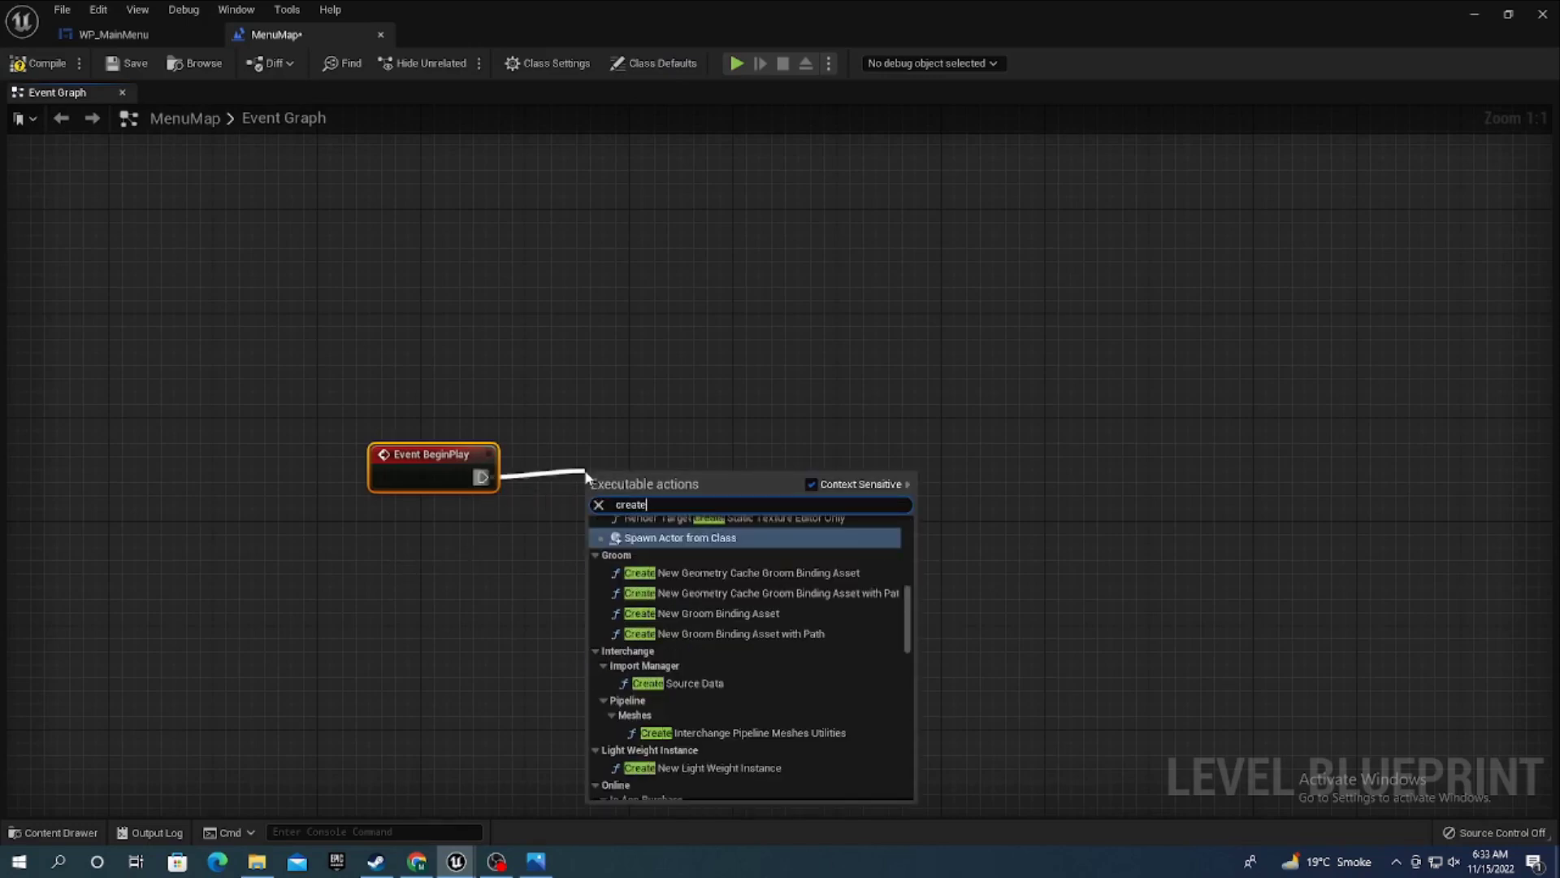
pyautogui.write(' w')
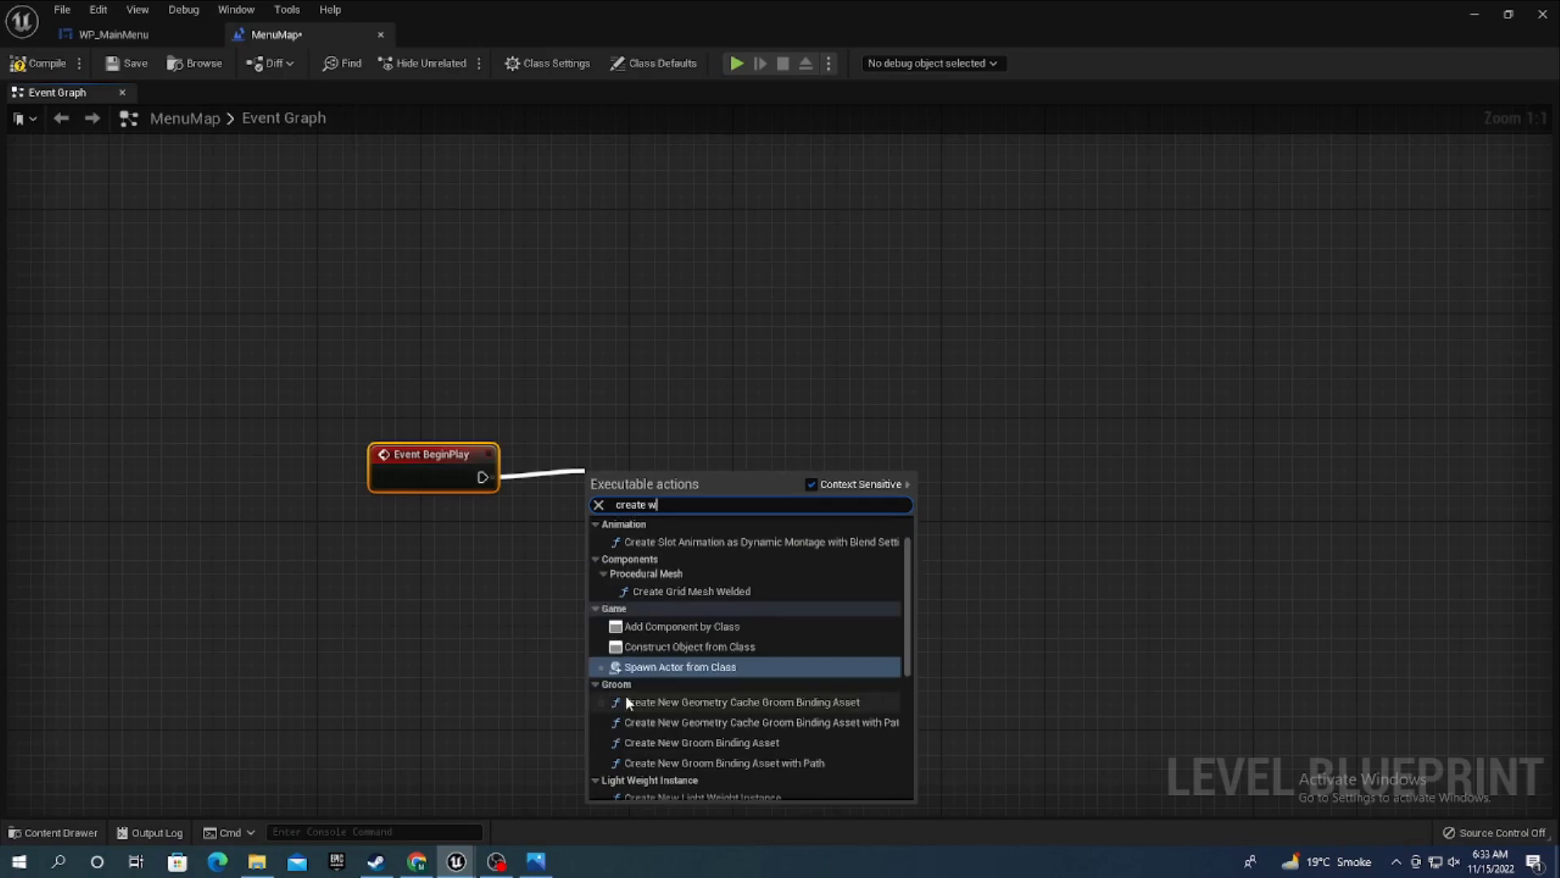
pyautogui.write('i')
pyautogui.click(678, 631)
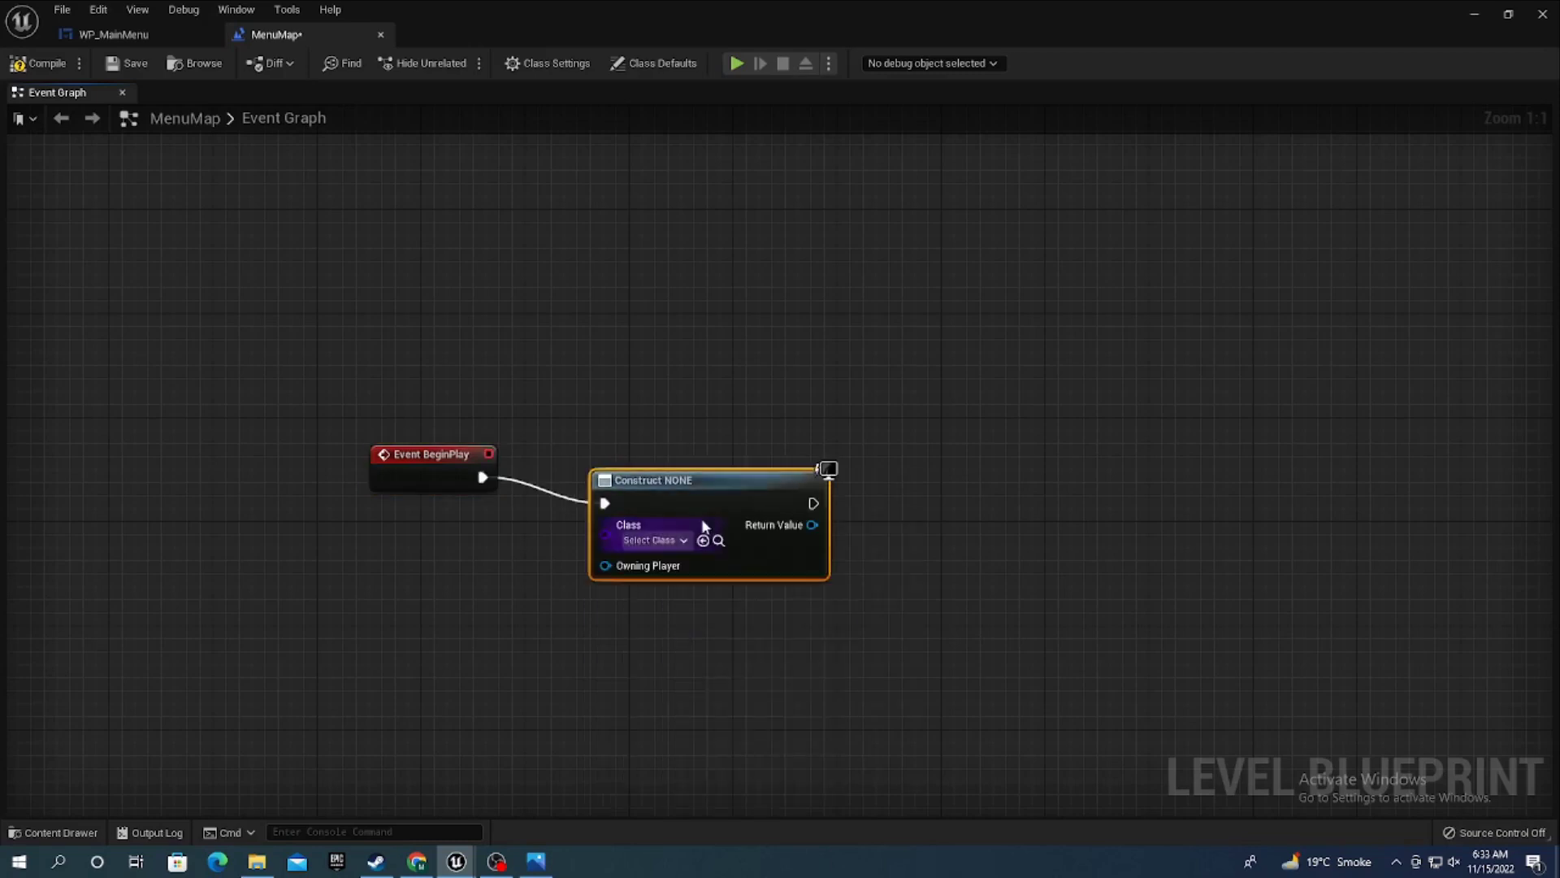
pyautogui.press('q')
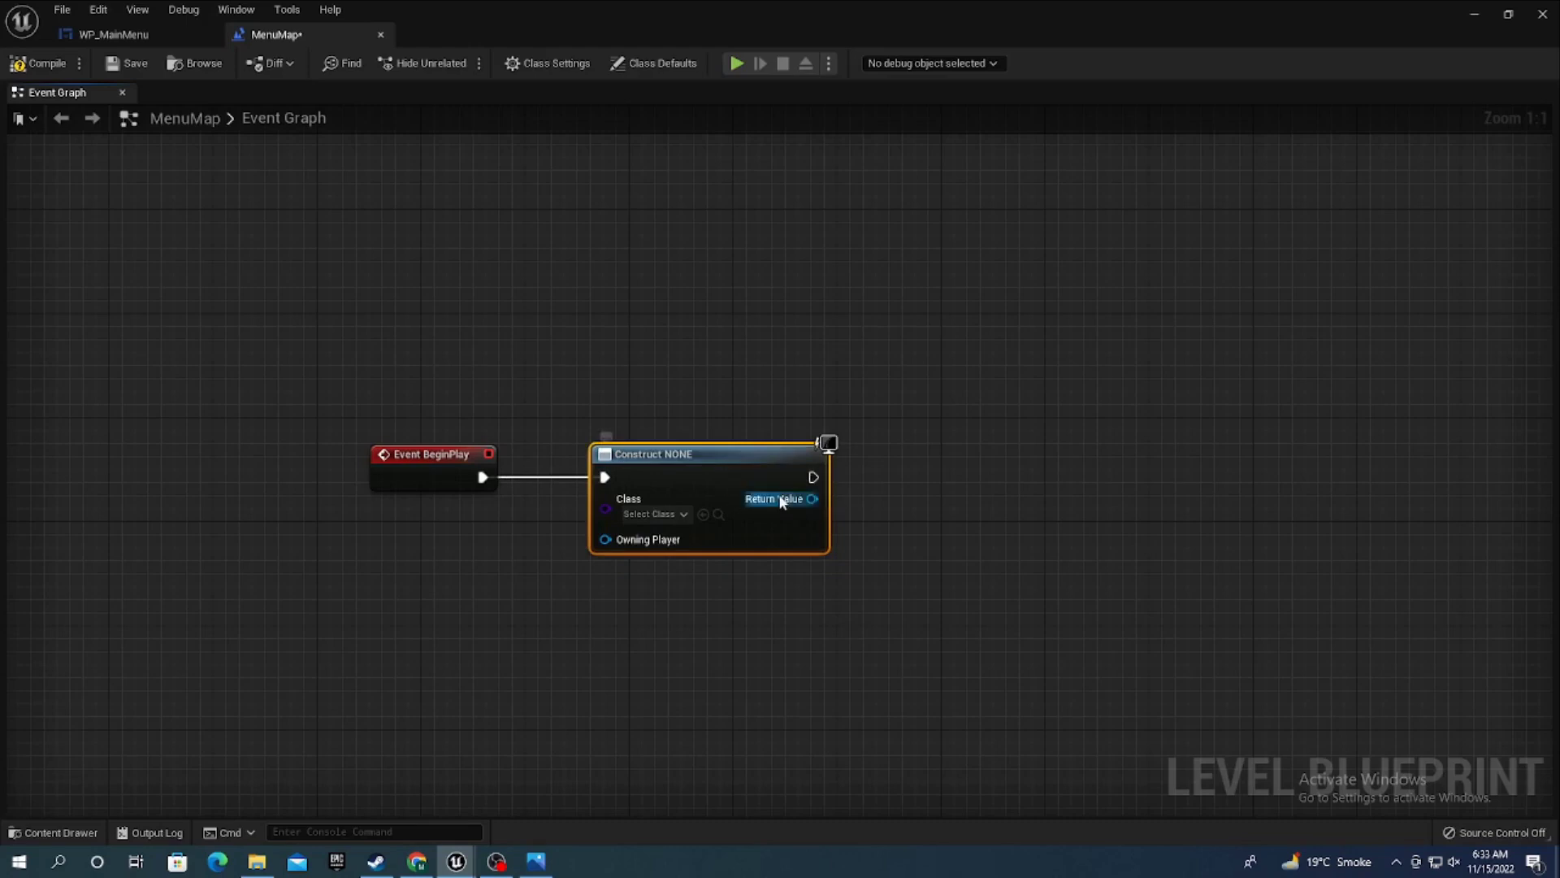
# - Feed the Create Widget Return Value into an Add to Viewport node
pyautogui.moveTo(812, 499); pyautogui.dragTo(915, 496)
pyautogui.write('add')
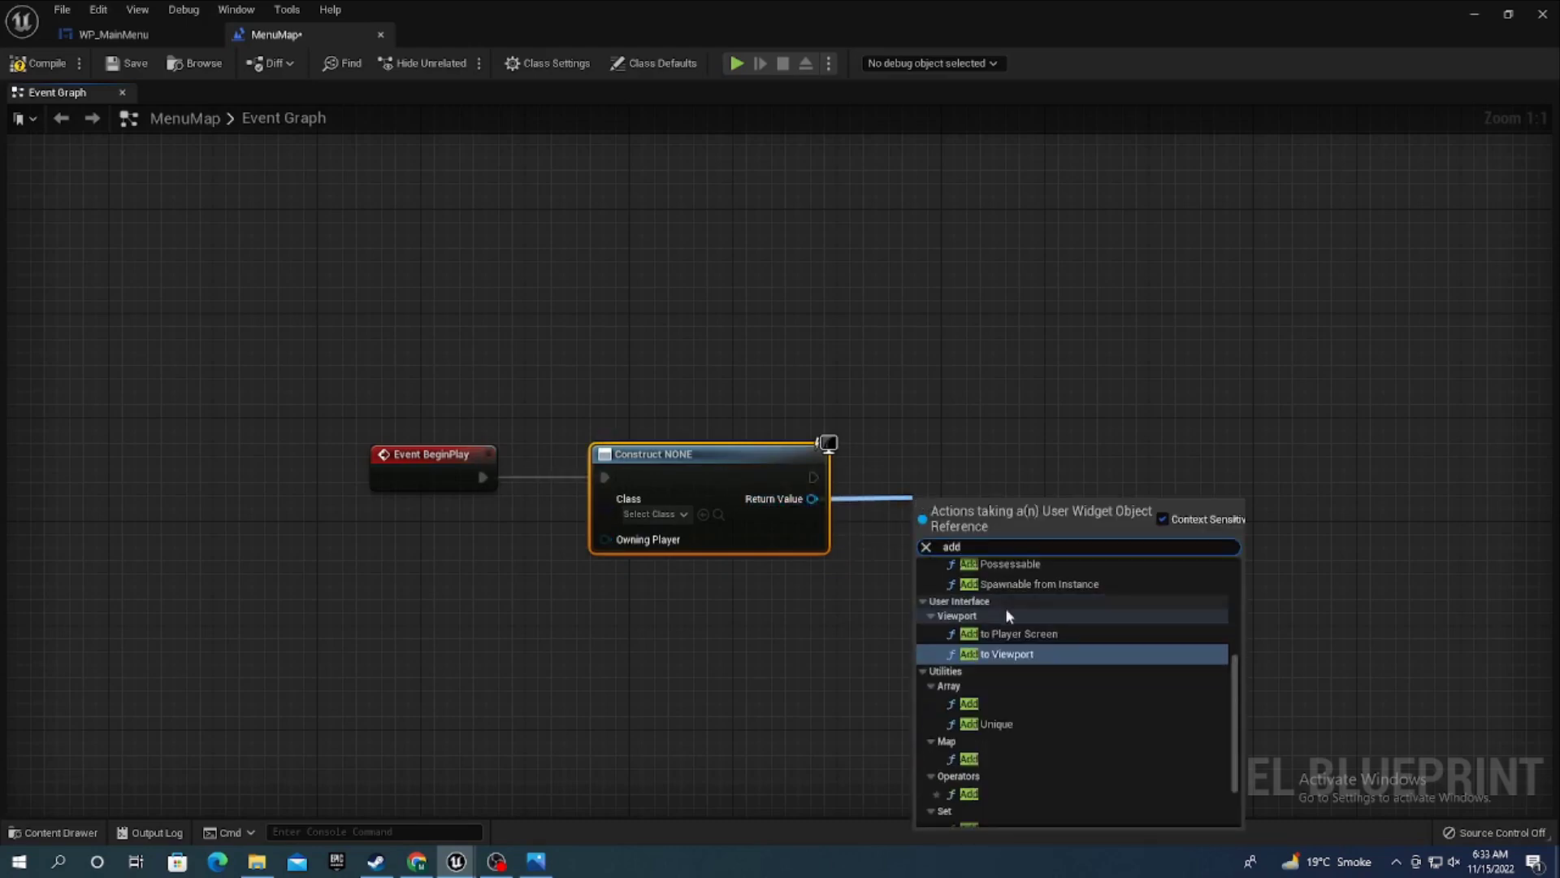
pyautogui.click(1006, 654)
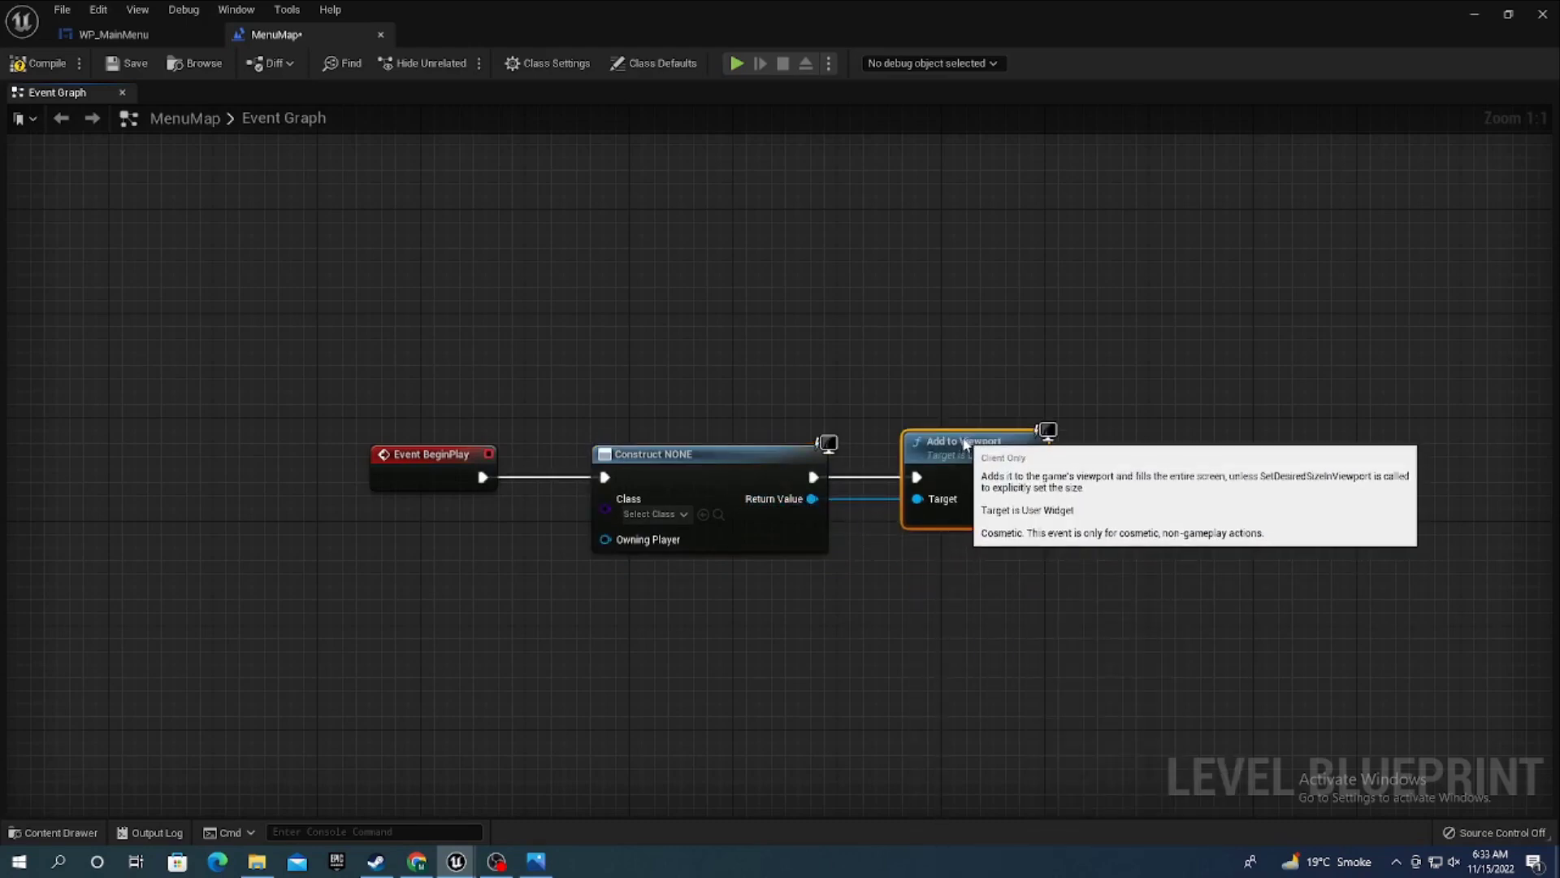
pyautogui.moveTo(1076, 610); pyautogui.dragTo(1033, 587, button='right')
# - Add Get Player Controller and a ticked SET Show Mouse Cursor after Add to Viewport
pyautogui.rightClick(414, 585)
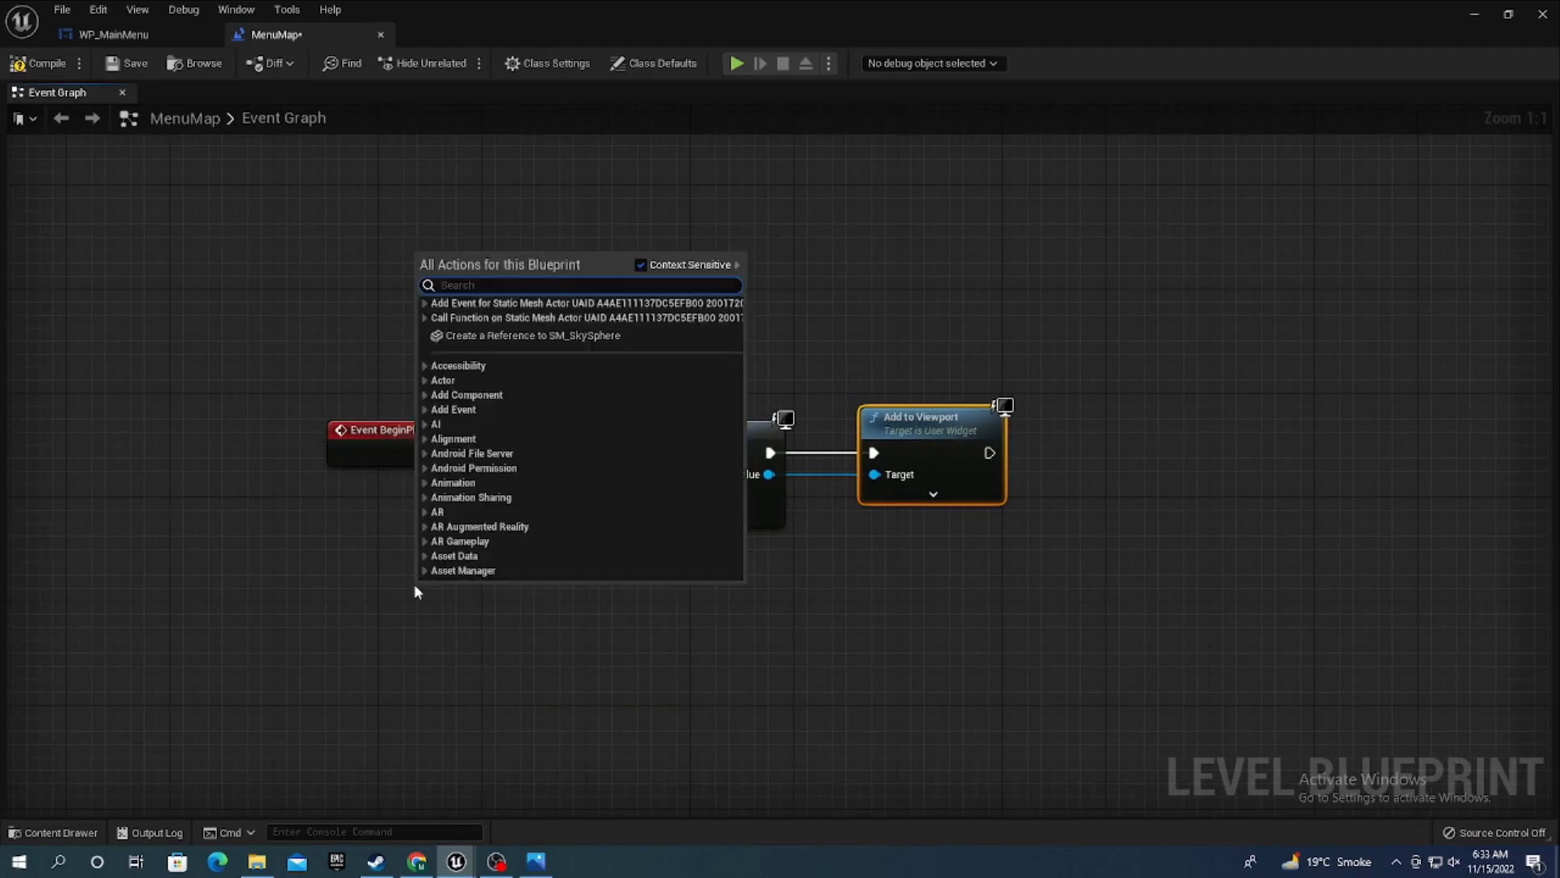
pyautogui.write('get pla')
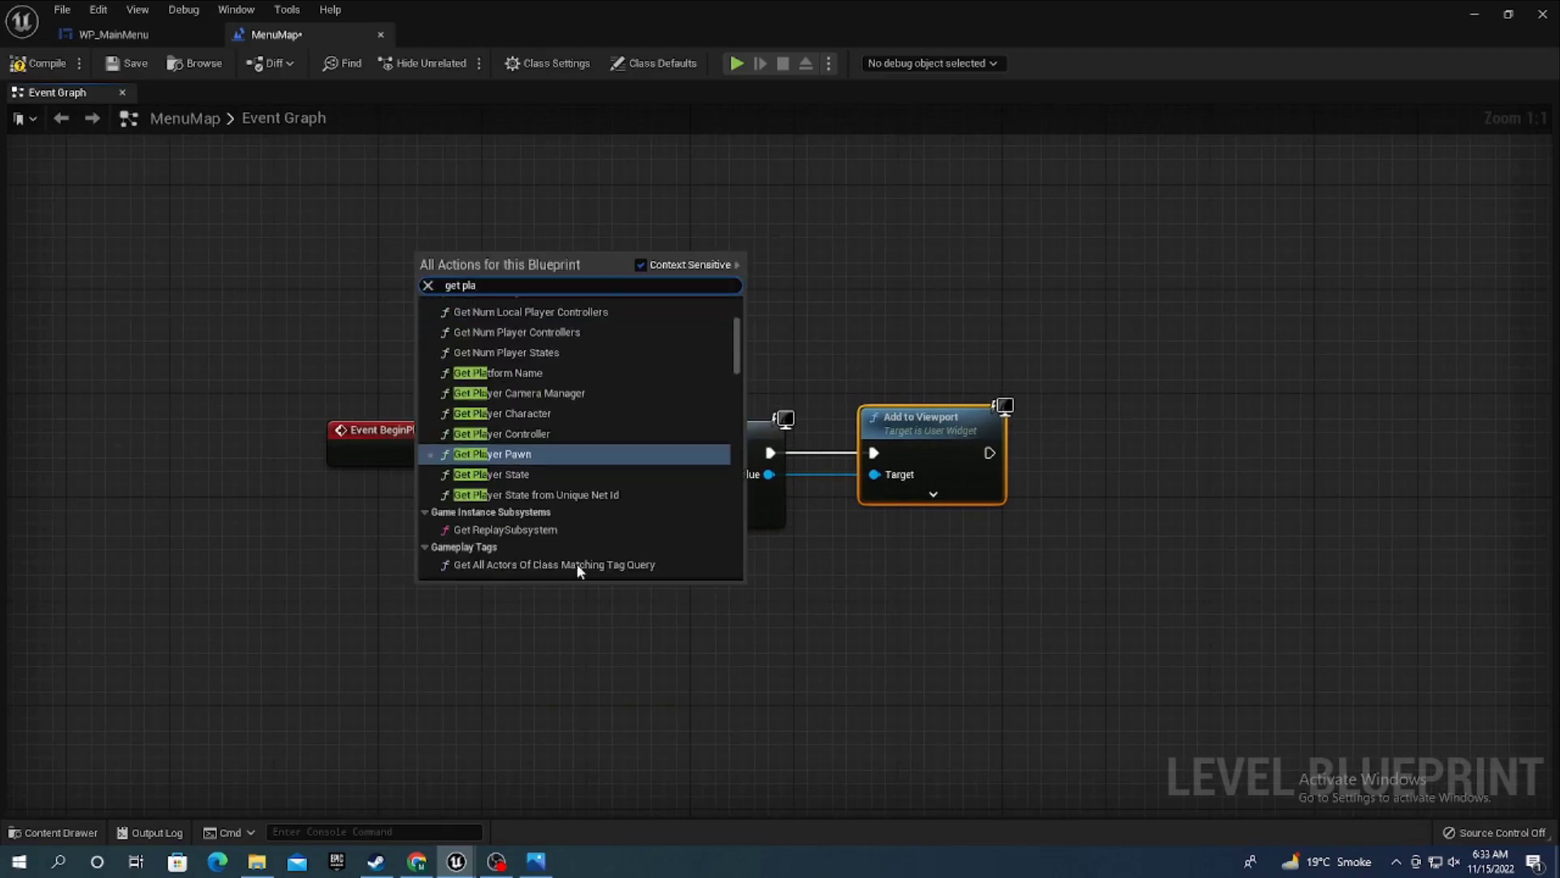
pyautogui.click(542, 431)
pyautogui.moveTo(411, 601); pyautogui.dragTo(346, 589)
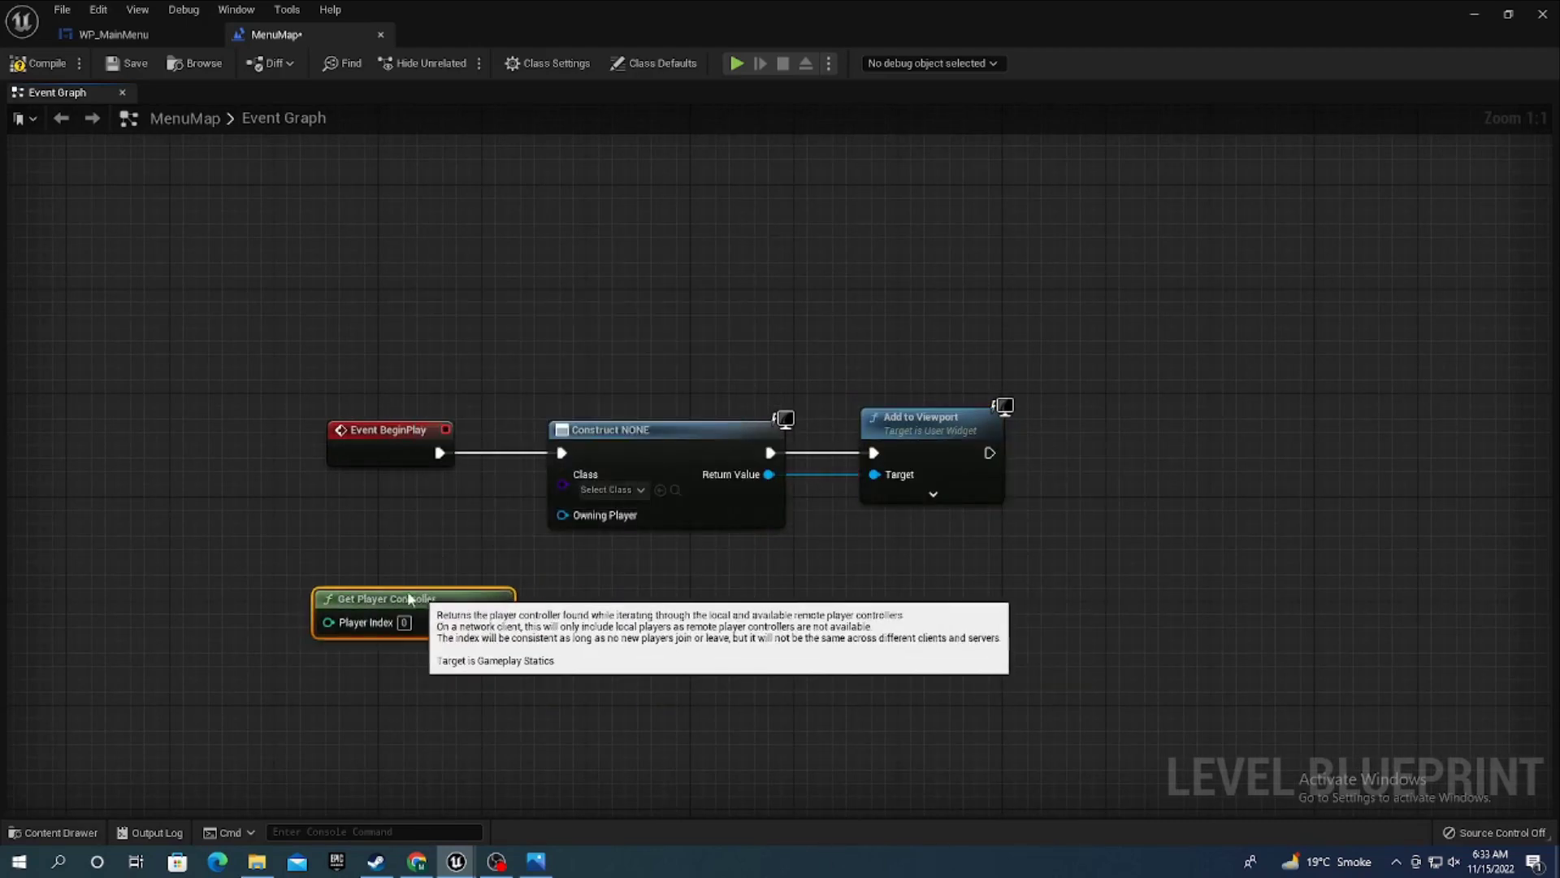
pyautogui.moveTo(459, 608); pyautogui.dragTo(881, 628)
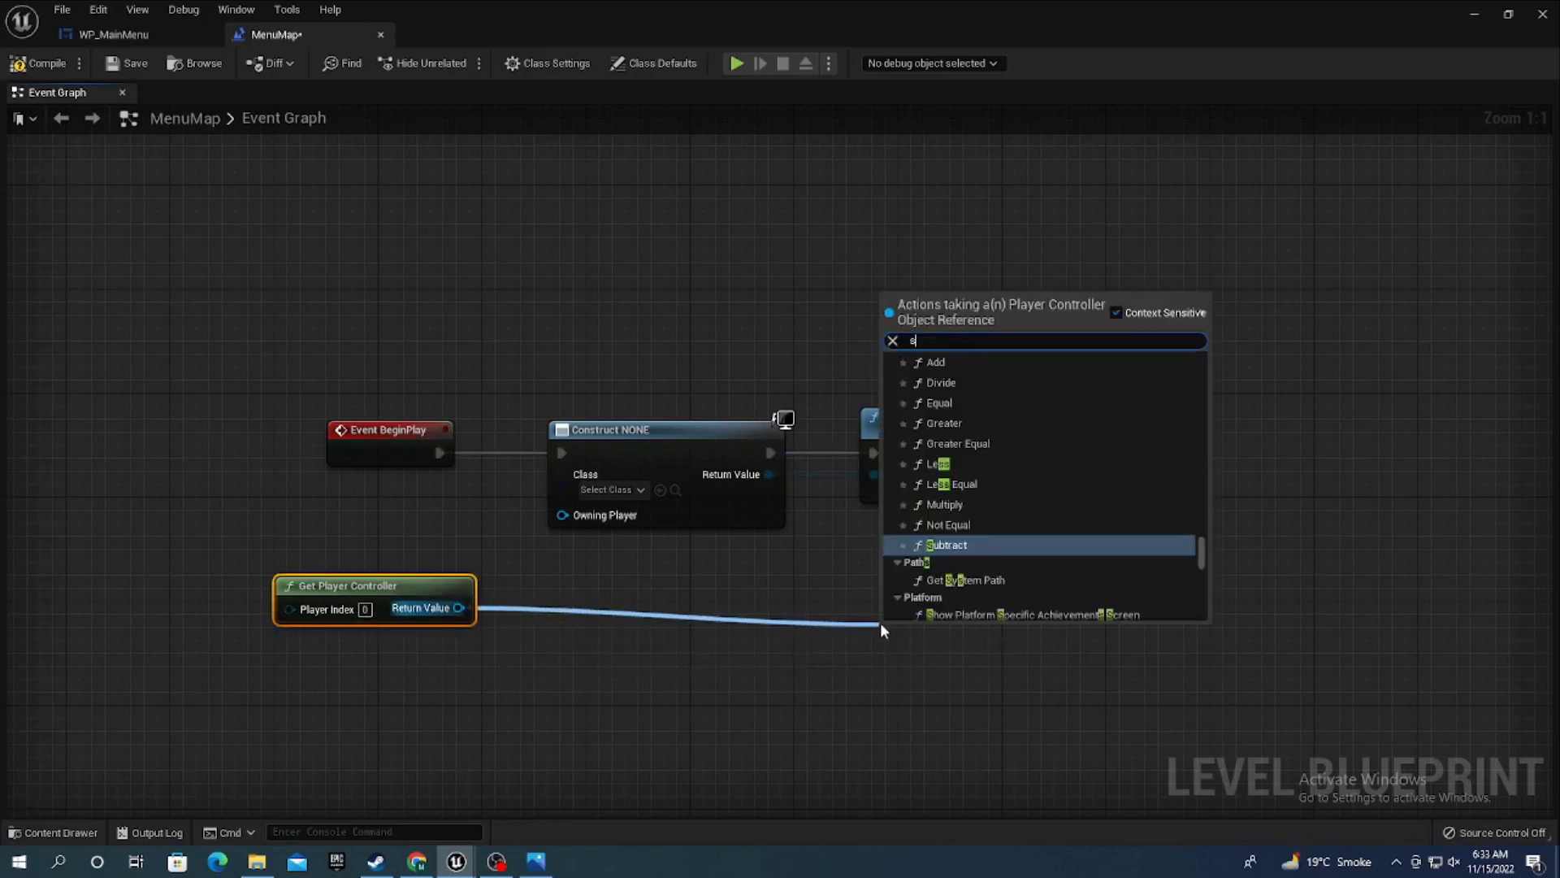
pyautogui.write('set s')
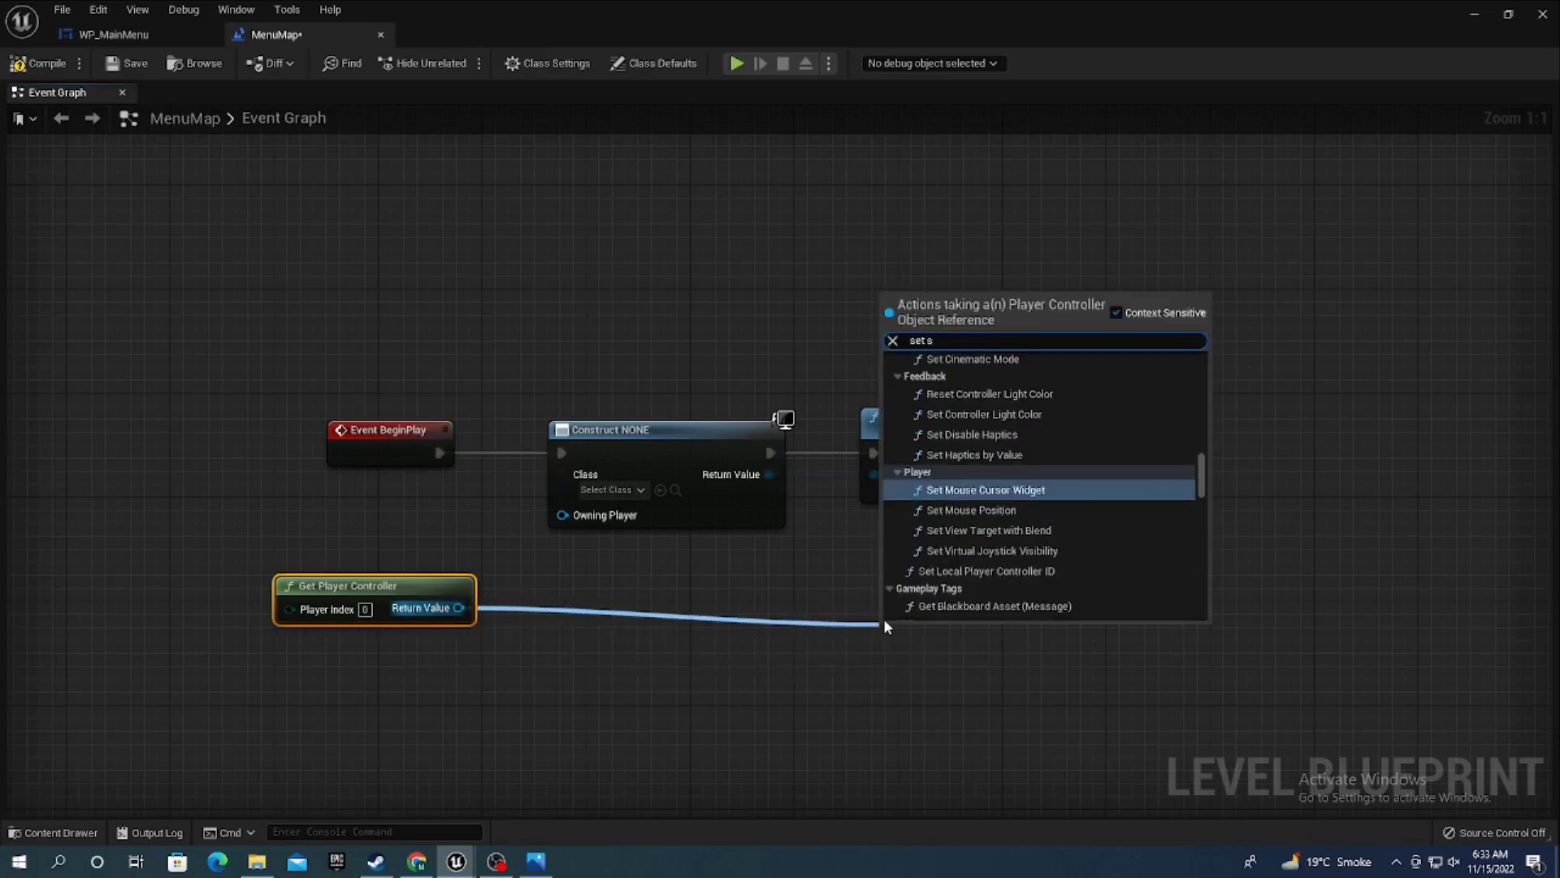
pyautogui.write('h')
pyautogui.click(1000, 427)
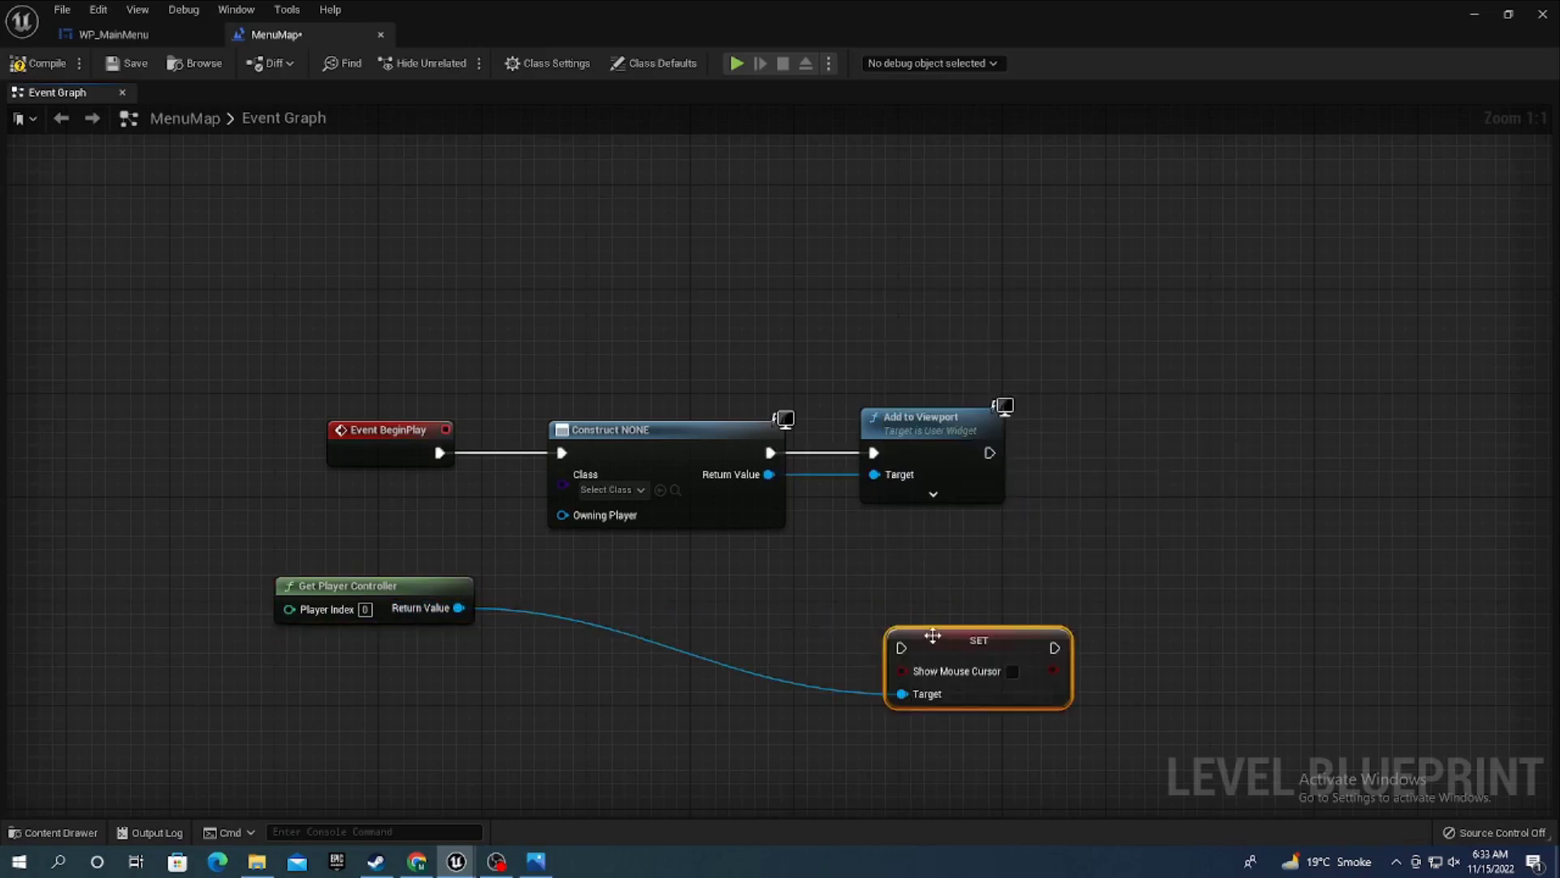
pyautogui.moveTo(898, 658)
pyautogui.mouseDown()
pyautogui.moveTo(1103, 474)
pyautogui.moveTo(990, 452)
pyautogui.mouseUp()
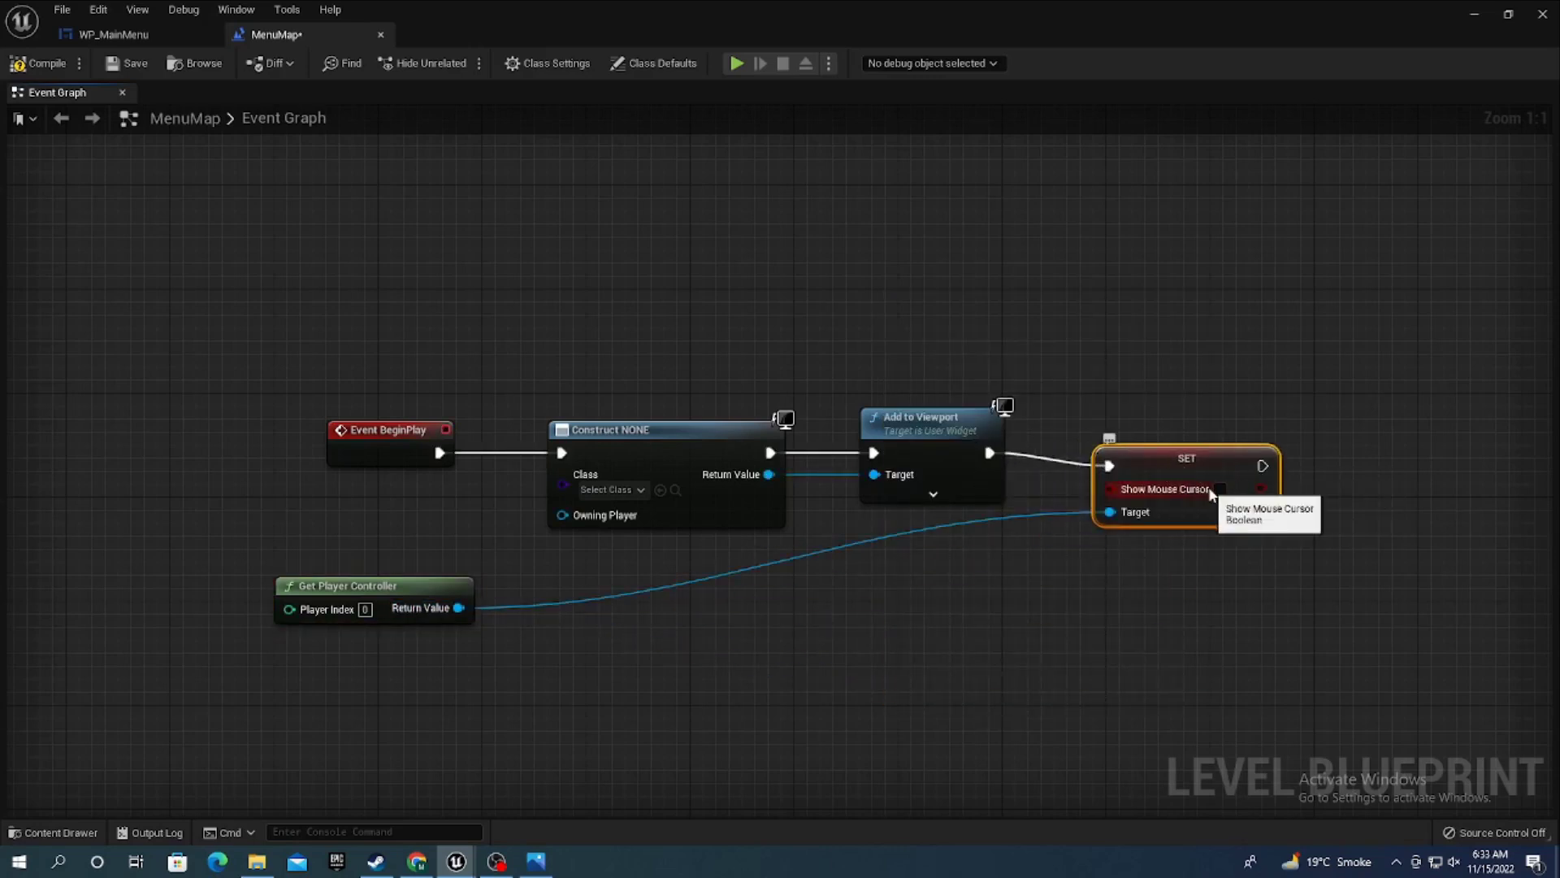
pyautogui.click(1220, 489)
# - Add a Set Input Mode Game Only node from the player controller, then delete it
pyautogui.moveTo(335, 611); pyautogui.dragTo(557, 598)
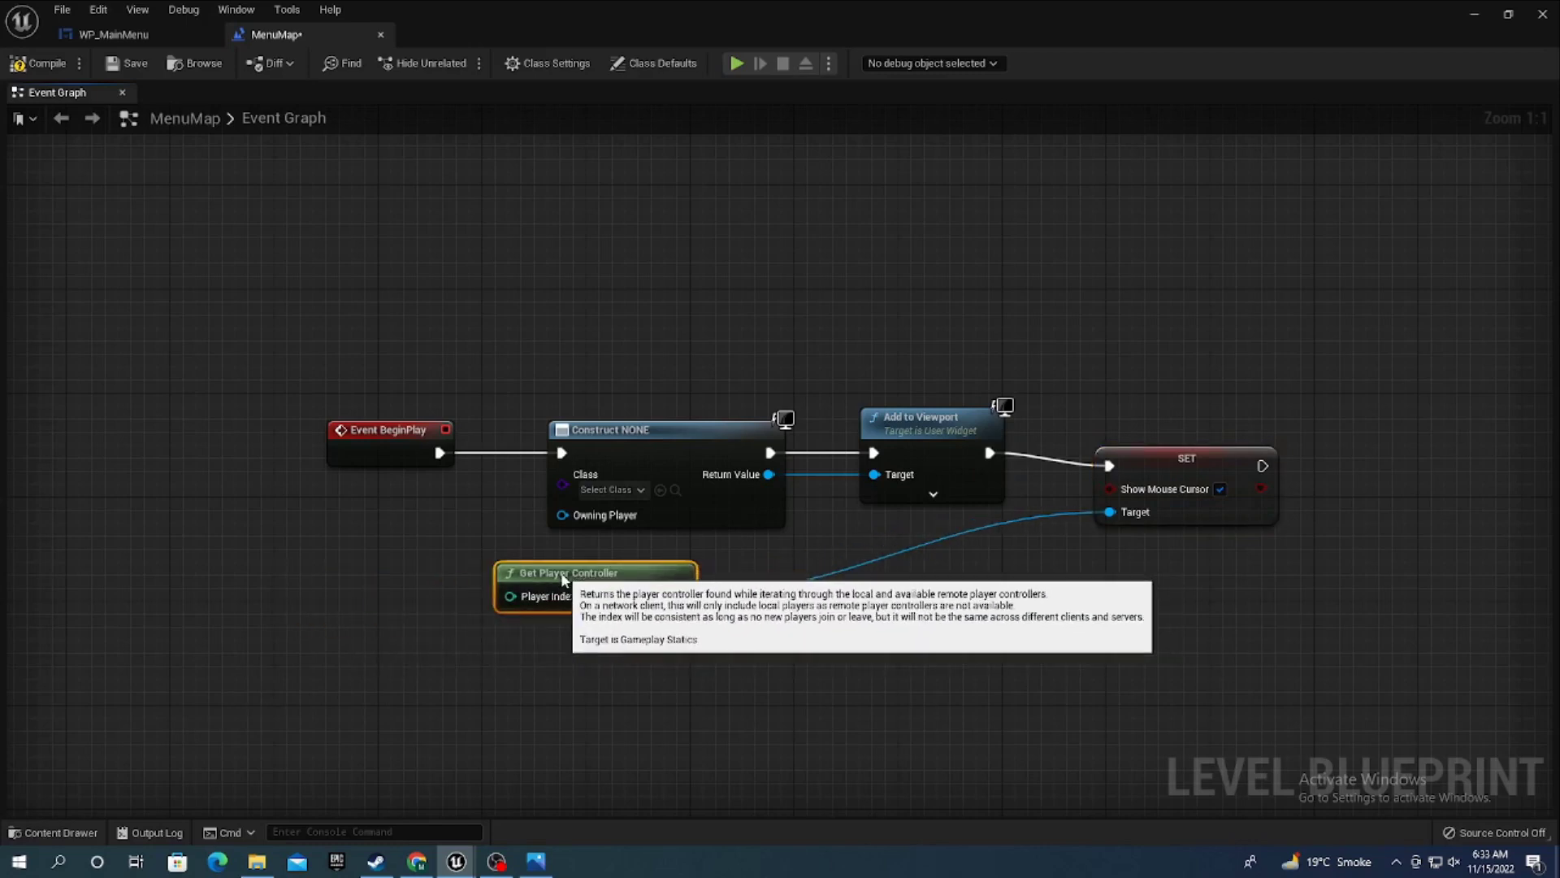
pyautogui.moveTo(679, 596); pyautogui.dragTo(777, 681)
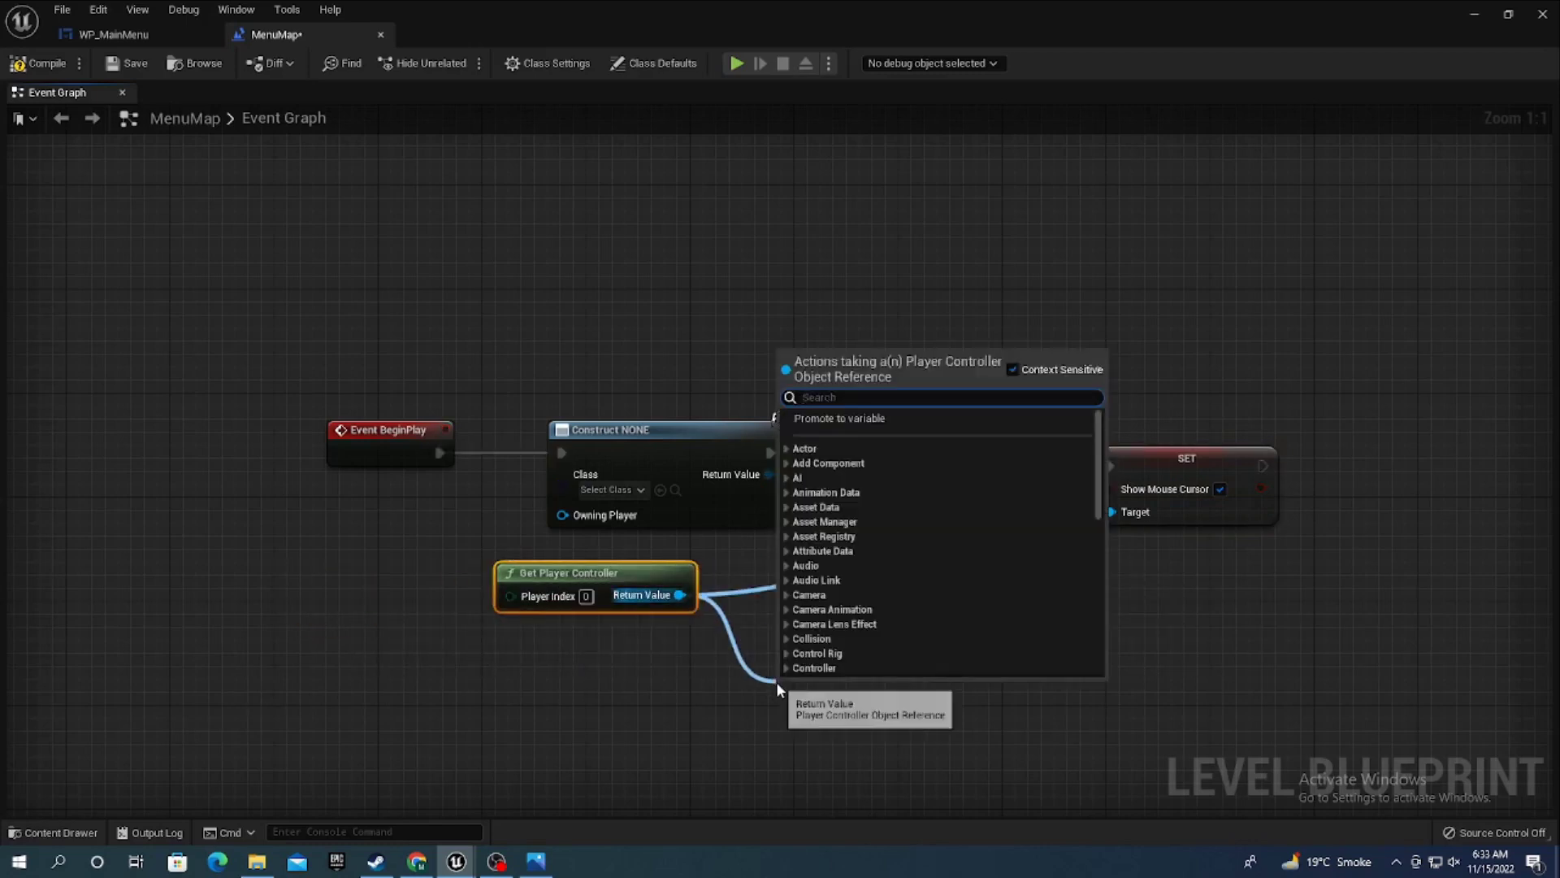
pyautogui.write('set input')
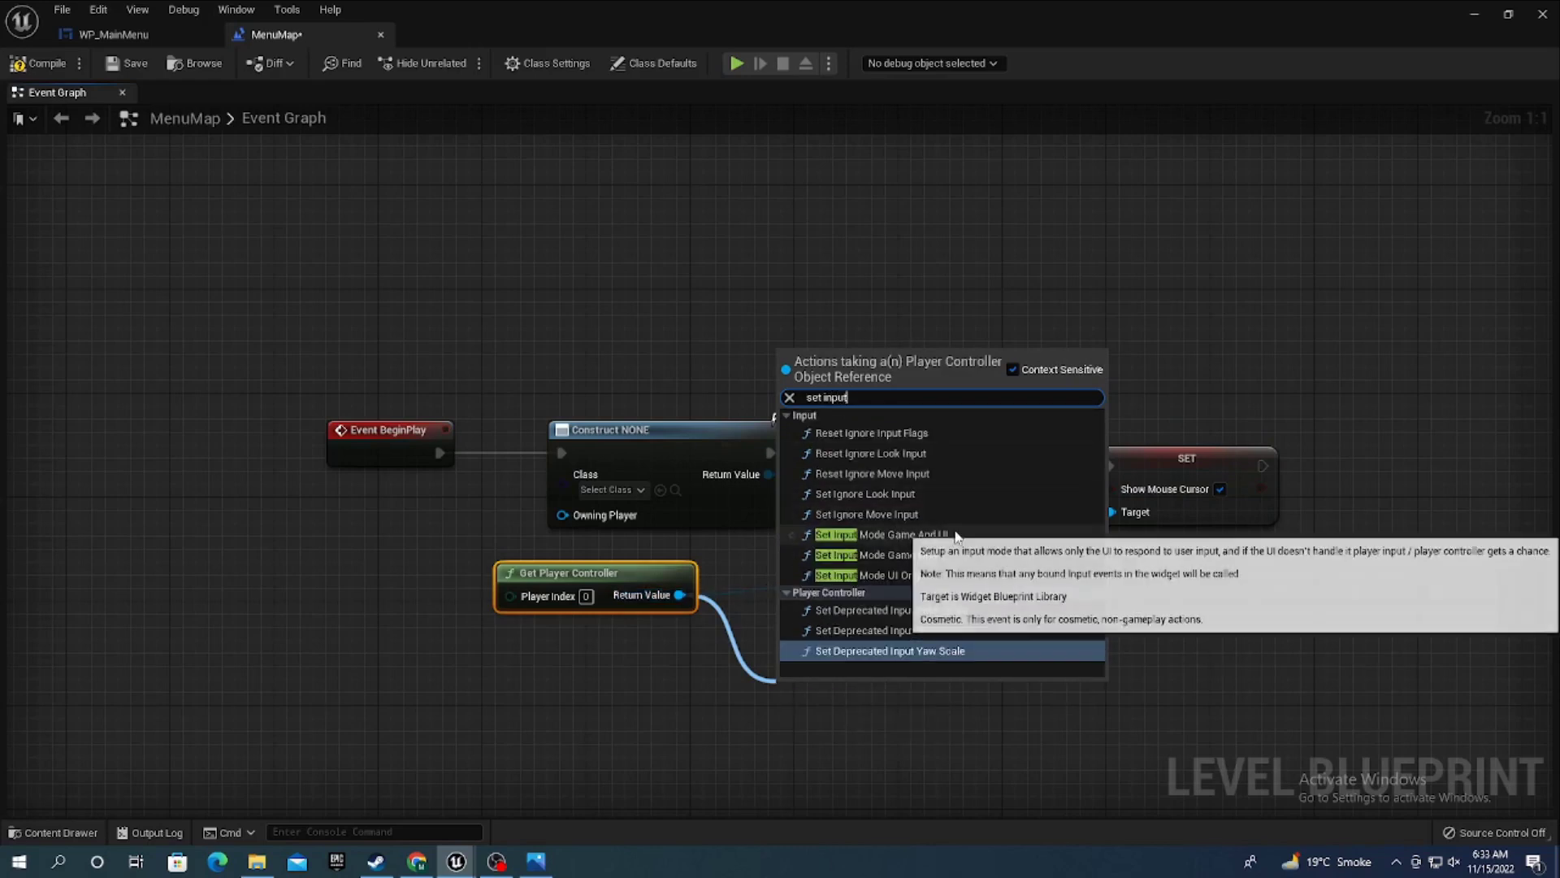
pyautogui.click(970, 554)
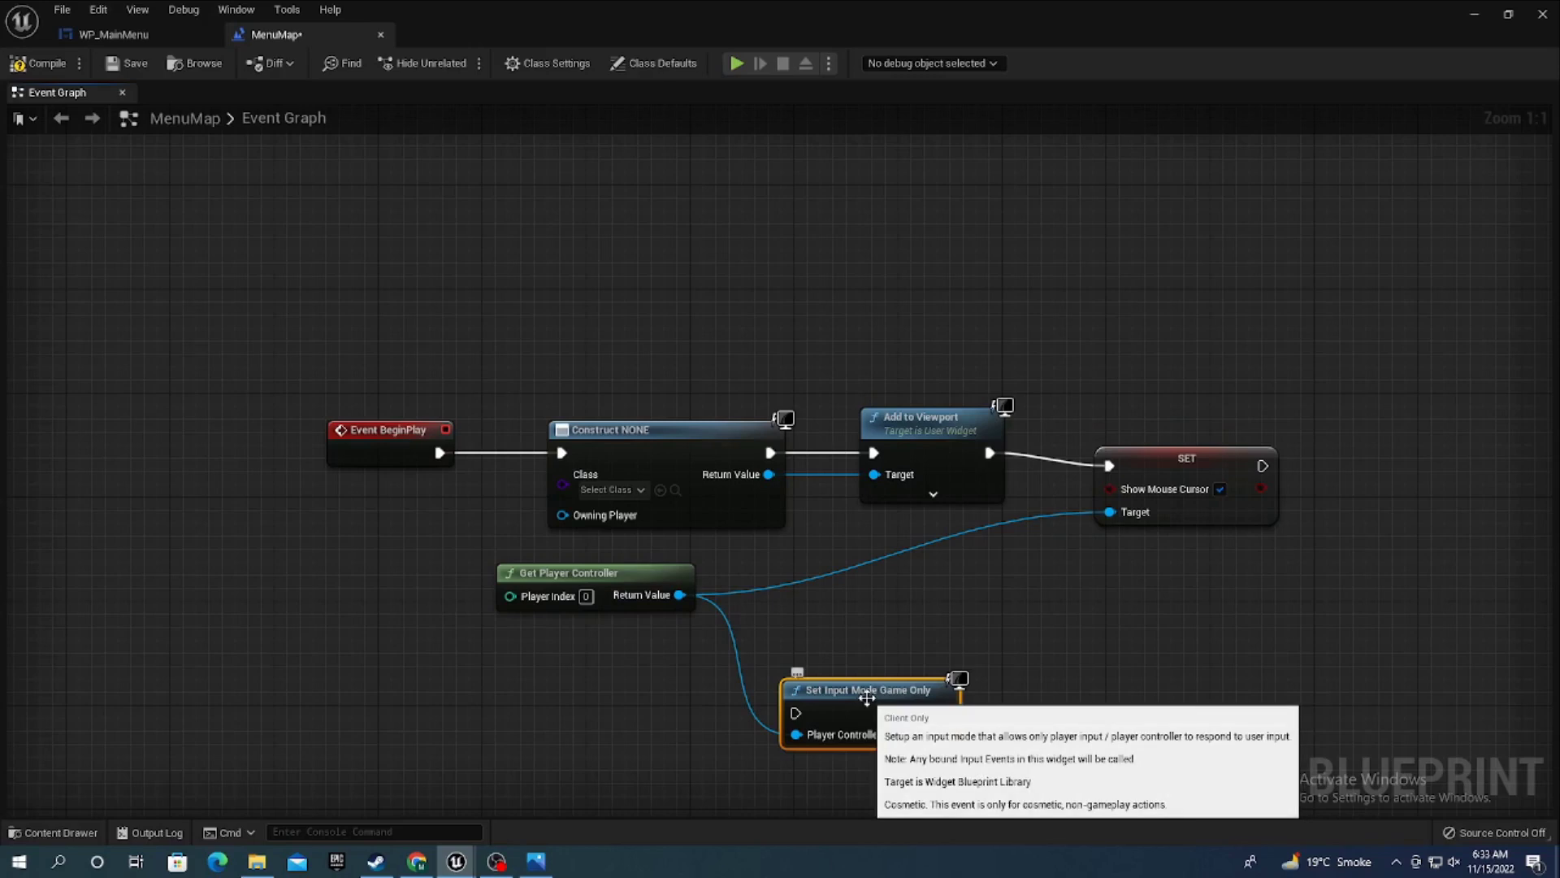
pyautogui.press('Delete')
# - Set the Create Widget class to WP_MainMenu, verify the asset, and compile the level blueprint
pyautogui.click(622, 490)
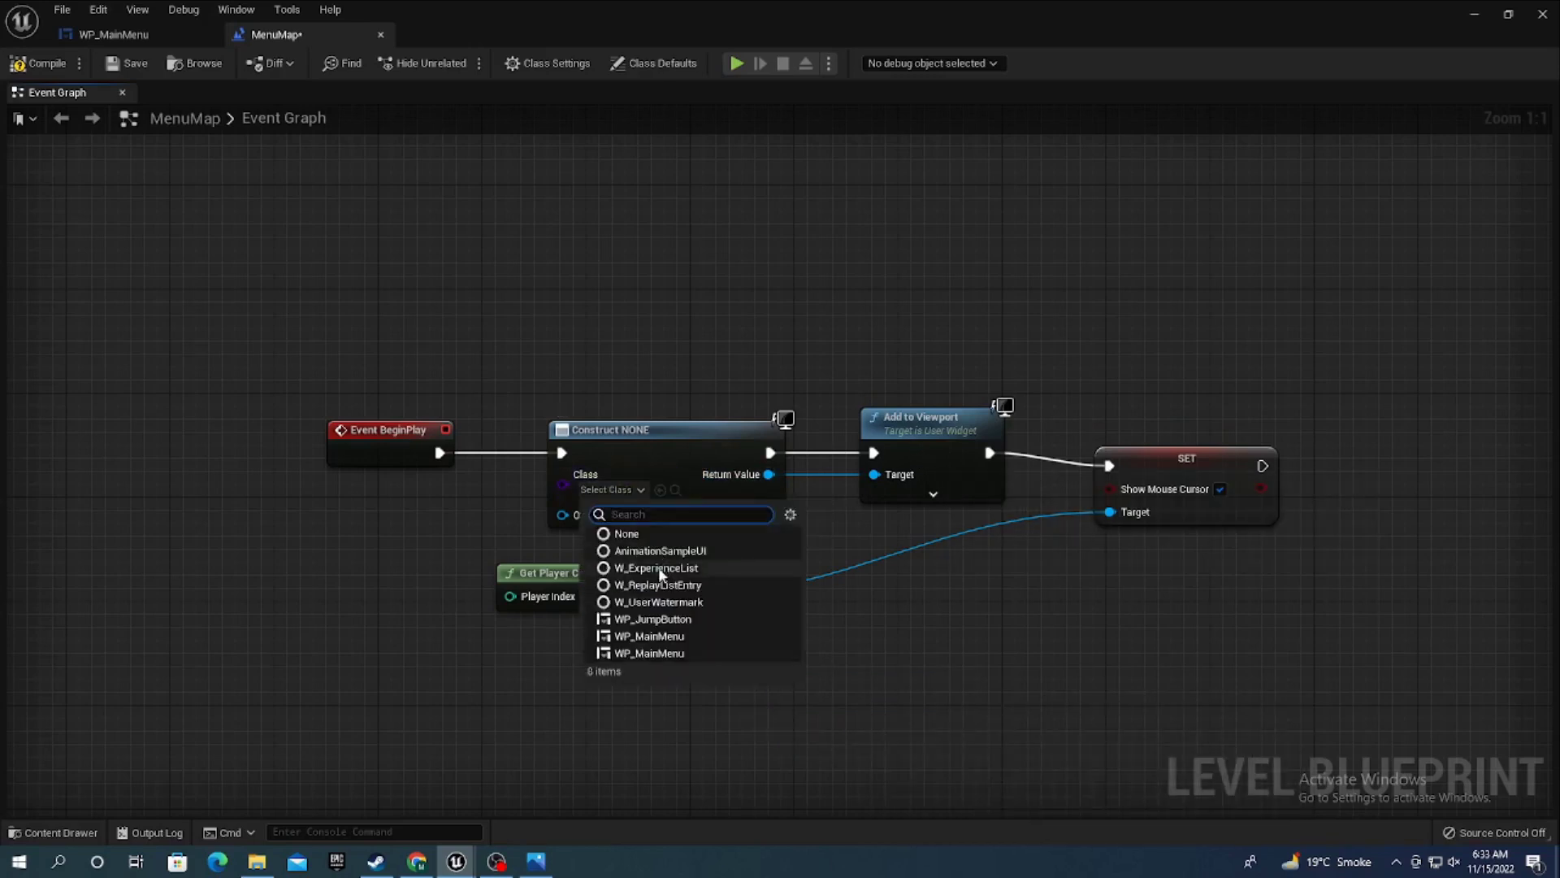
pyautogui.click(685, 647)
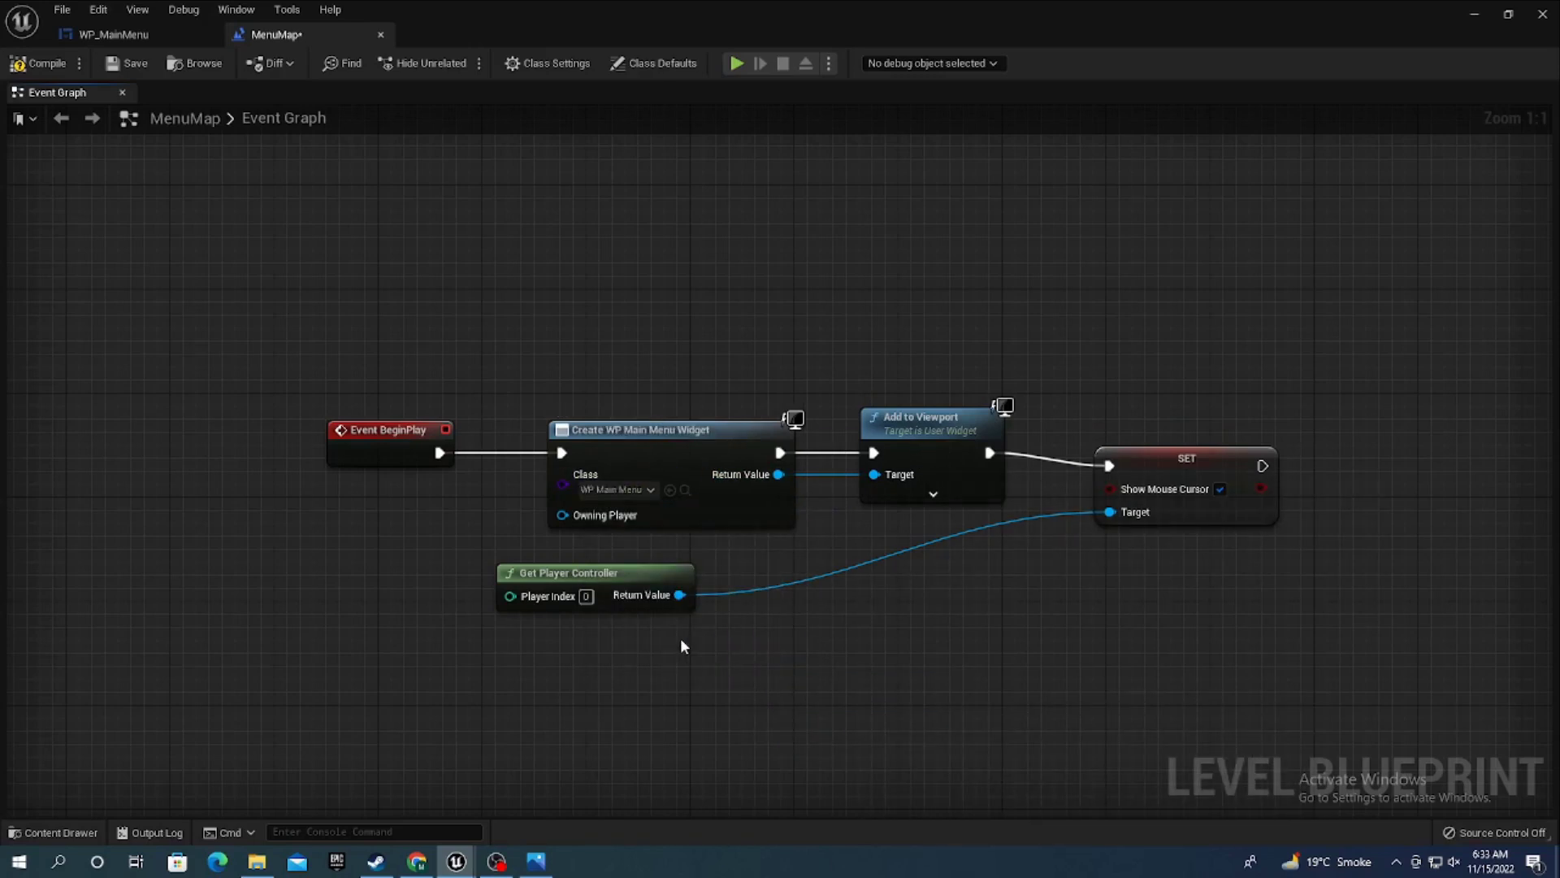
pyautogui.click(642, 490)
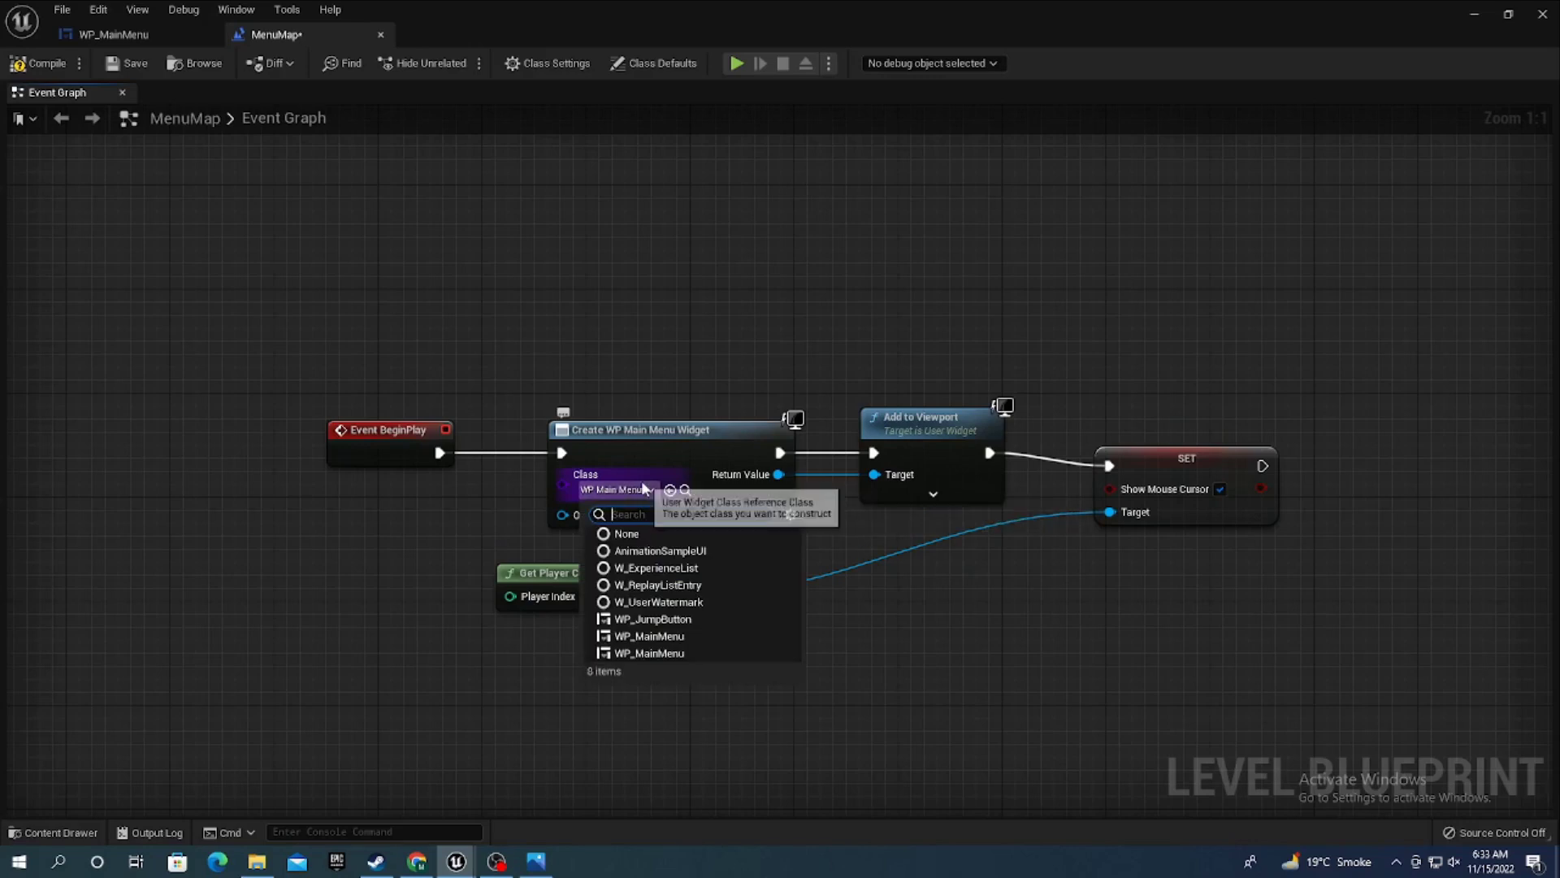
pyautogui.click(92, 32)
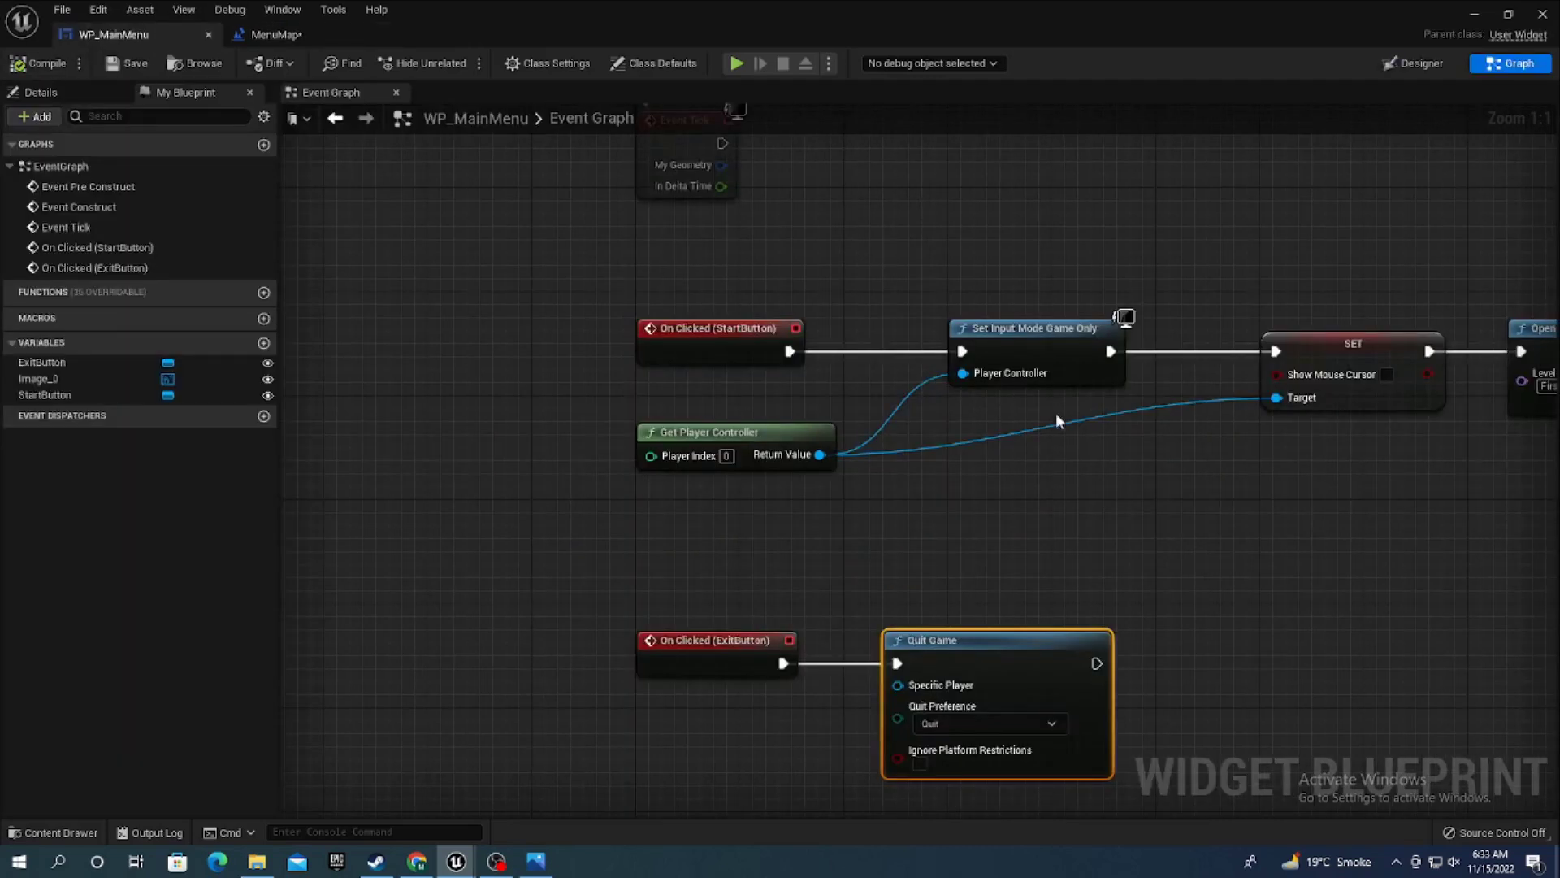
pyautogui.click(1419, 67)
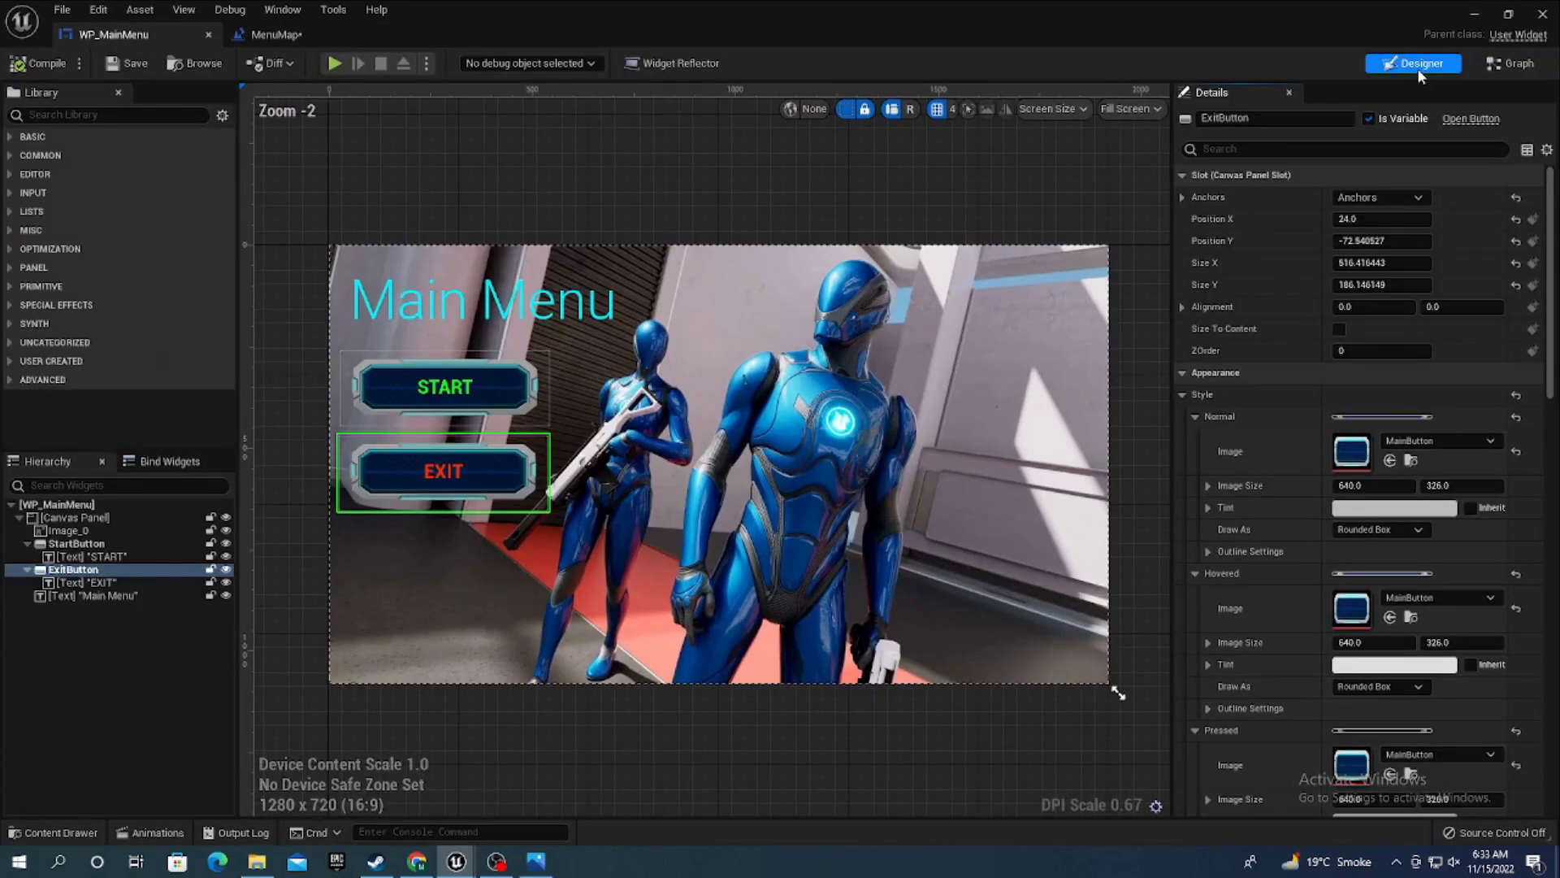
pyautogui.click(270, 36)
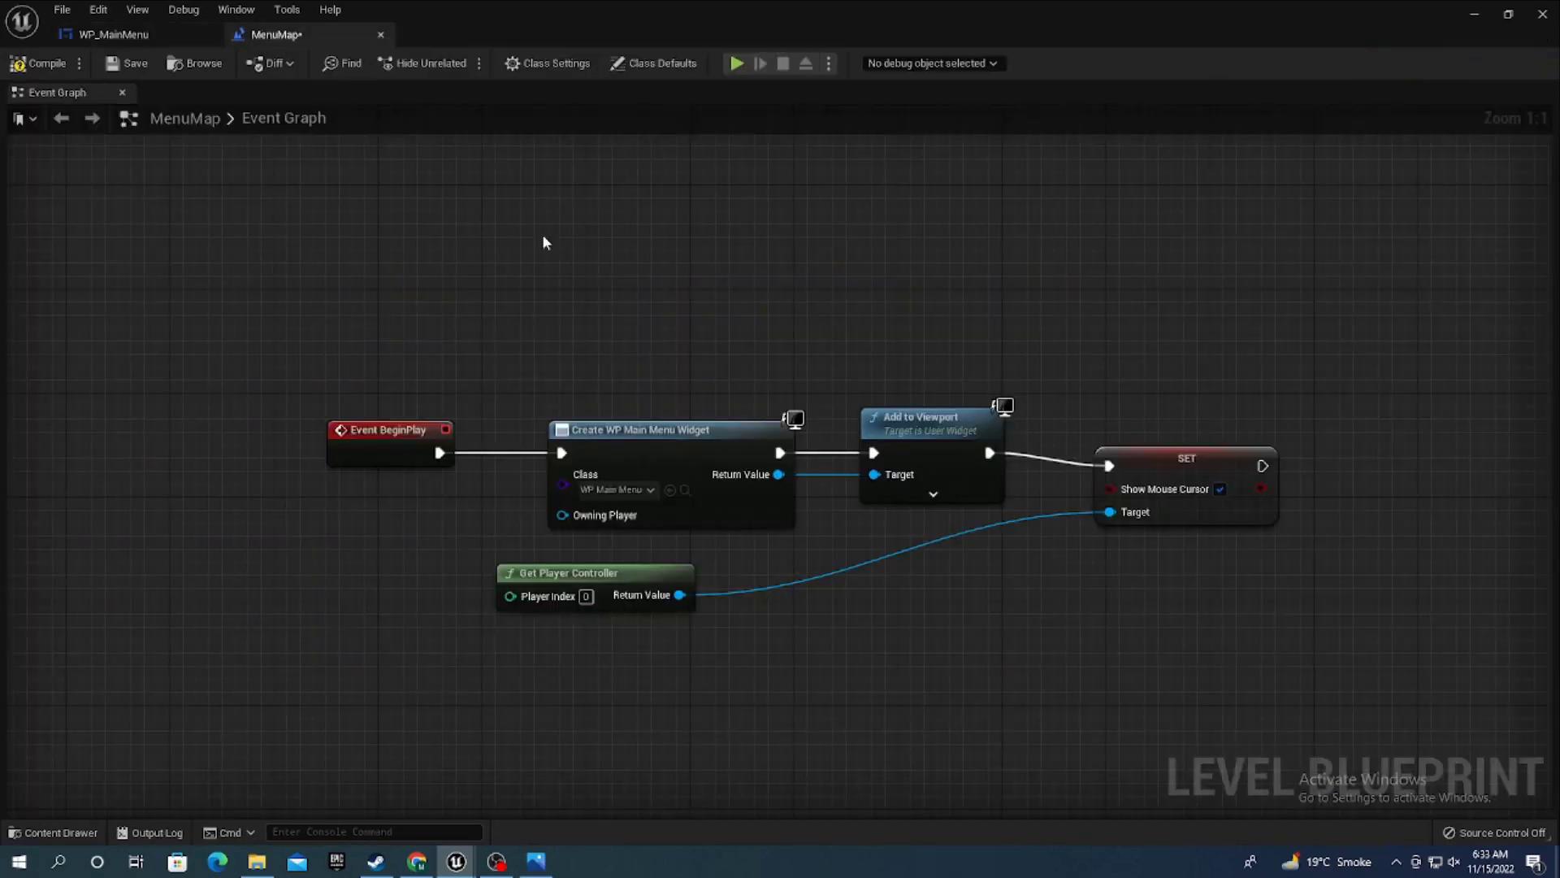
pyautogui.click(685, 490)
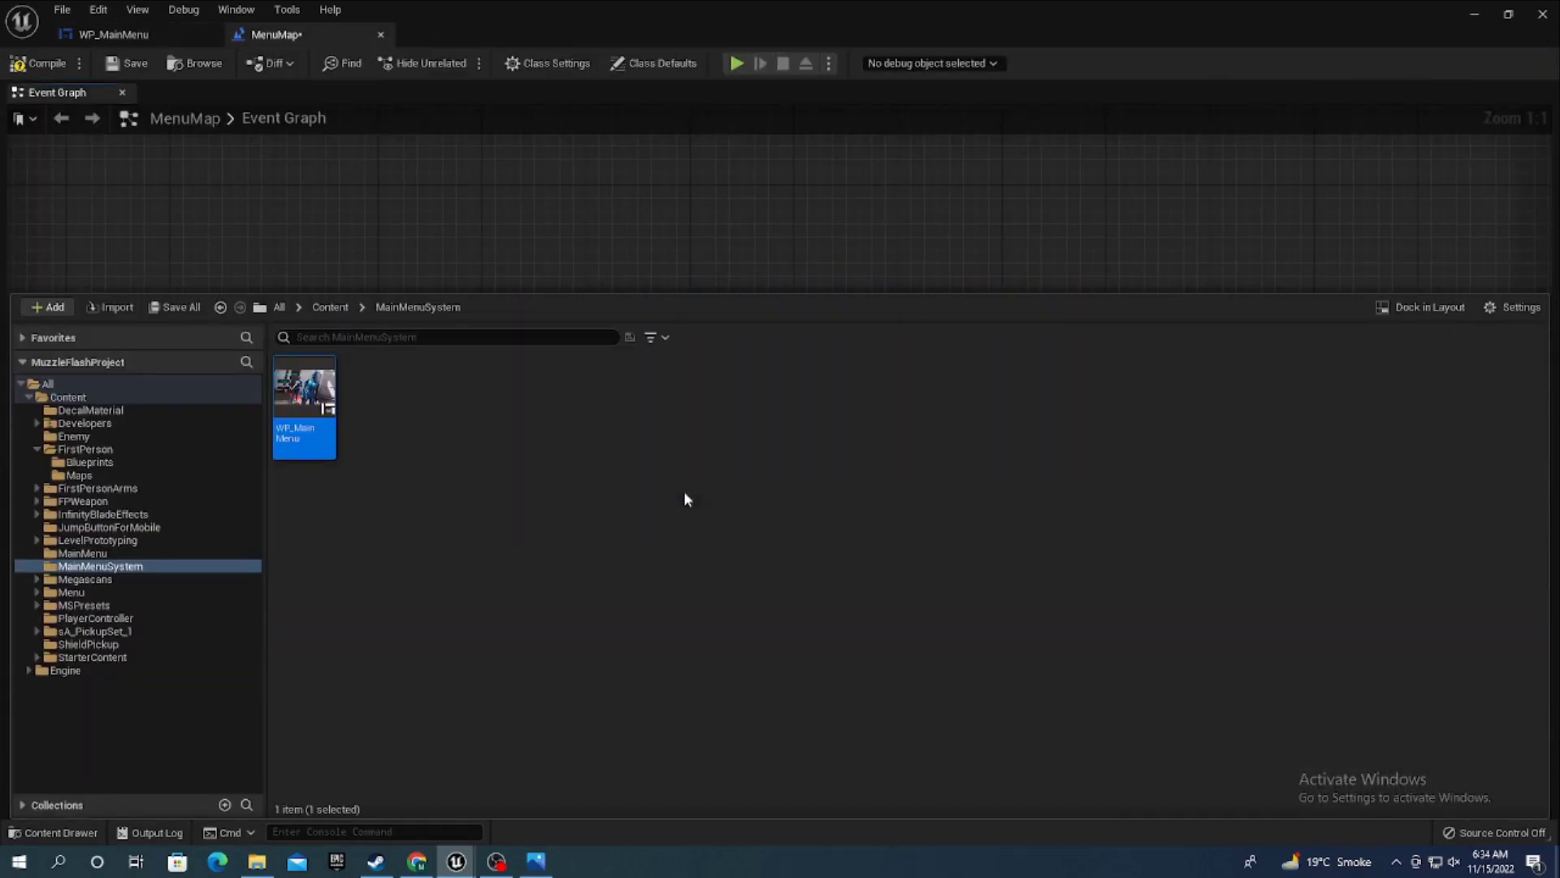
pyautogui.click(641, 271)
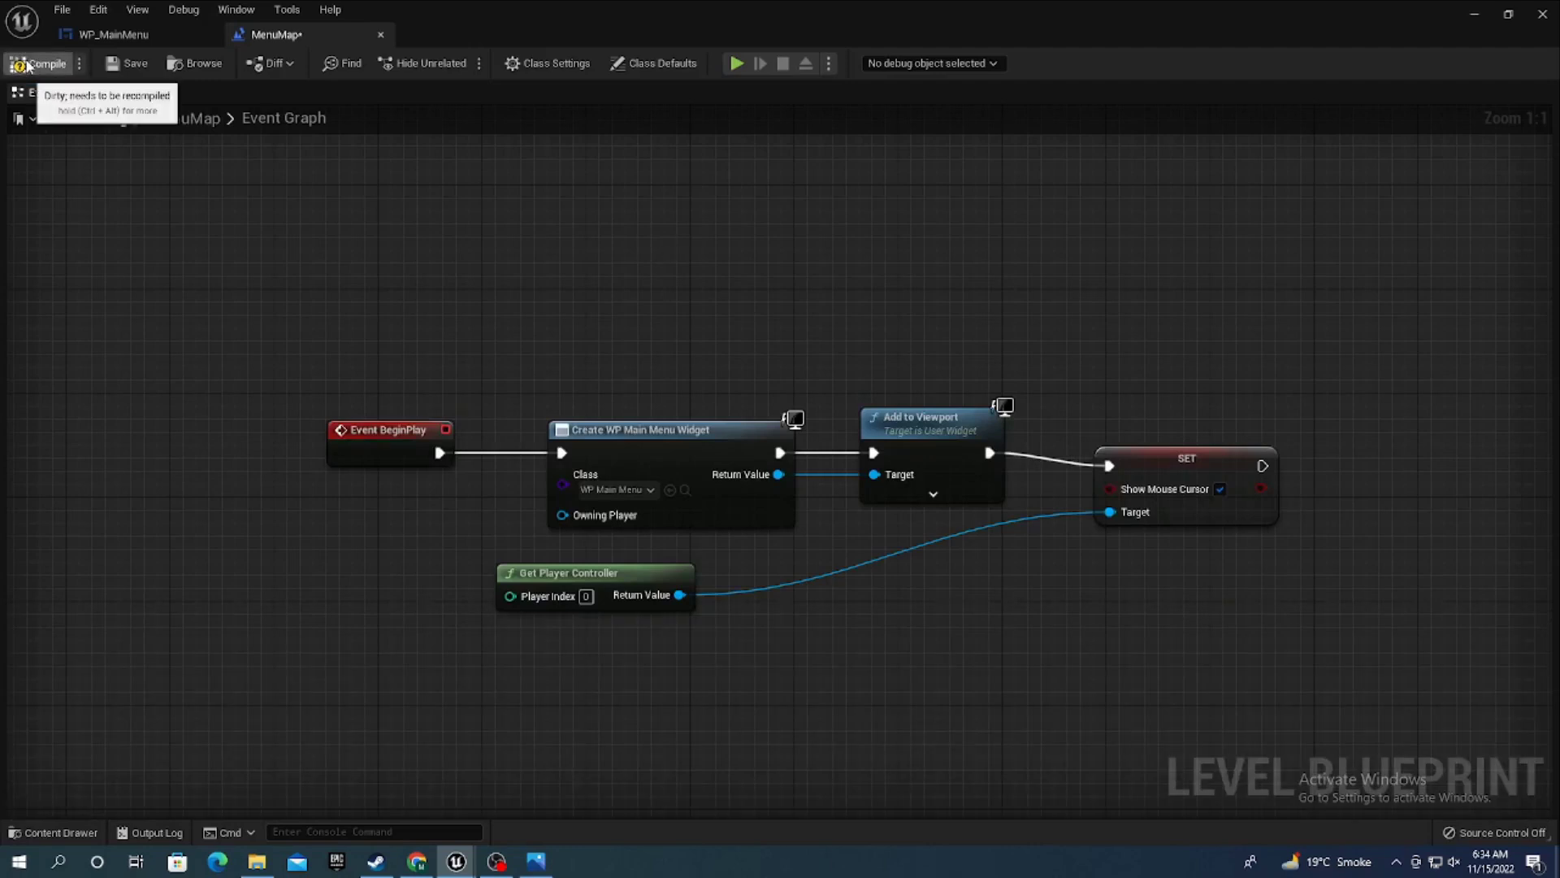
pyautogui.click(126, 64)
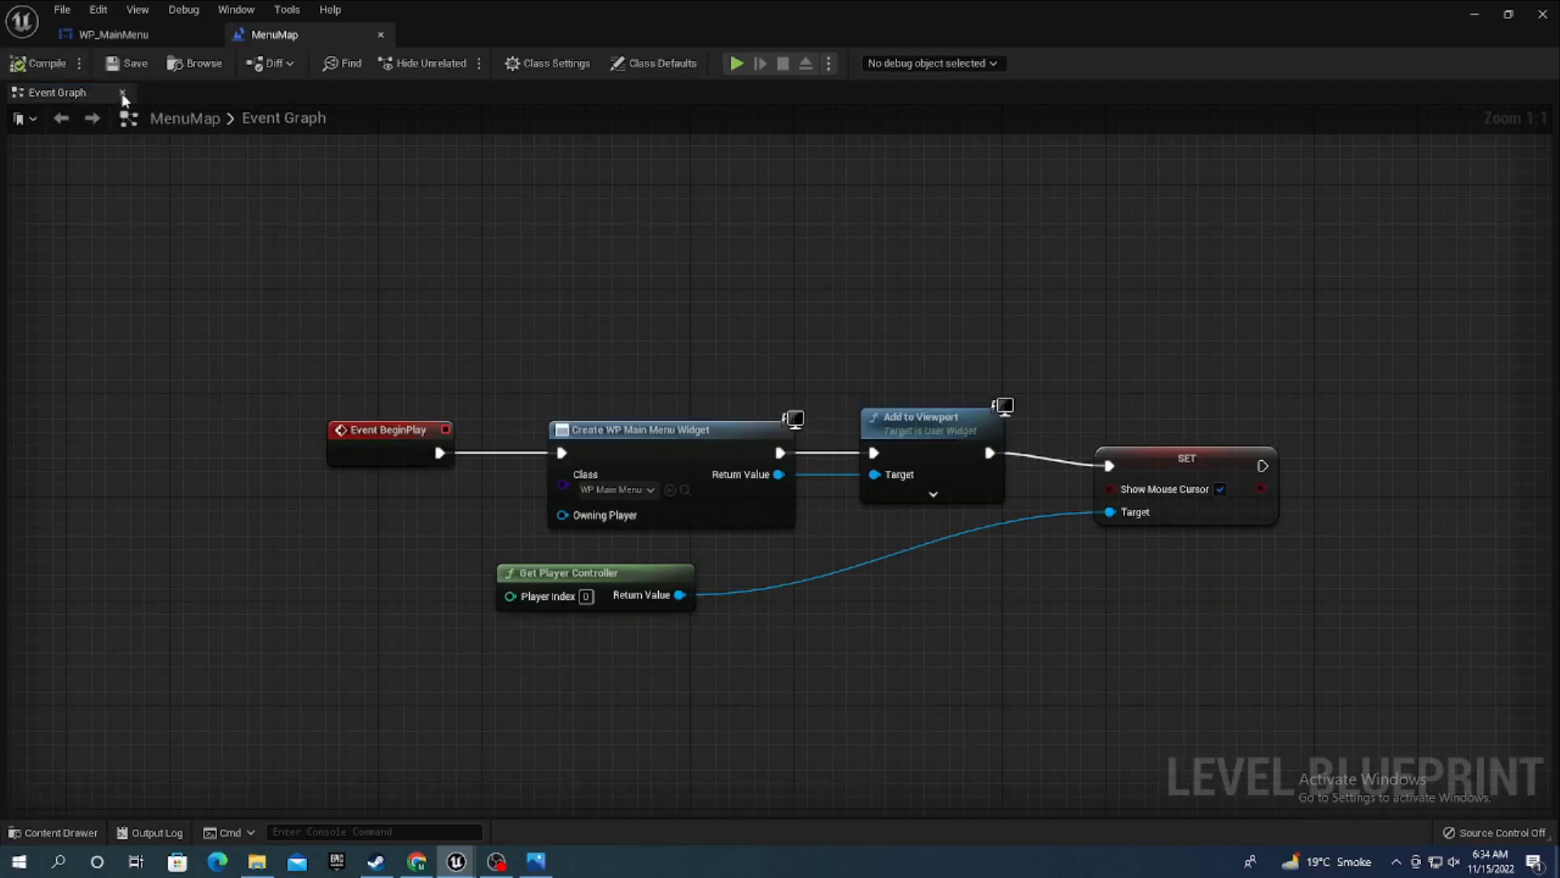
# - Play MenuMap, press START, walk and fire in the first-person level, then stop
pyautogui.click(1477, 15)
pyautogui.click(347, 63)
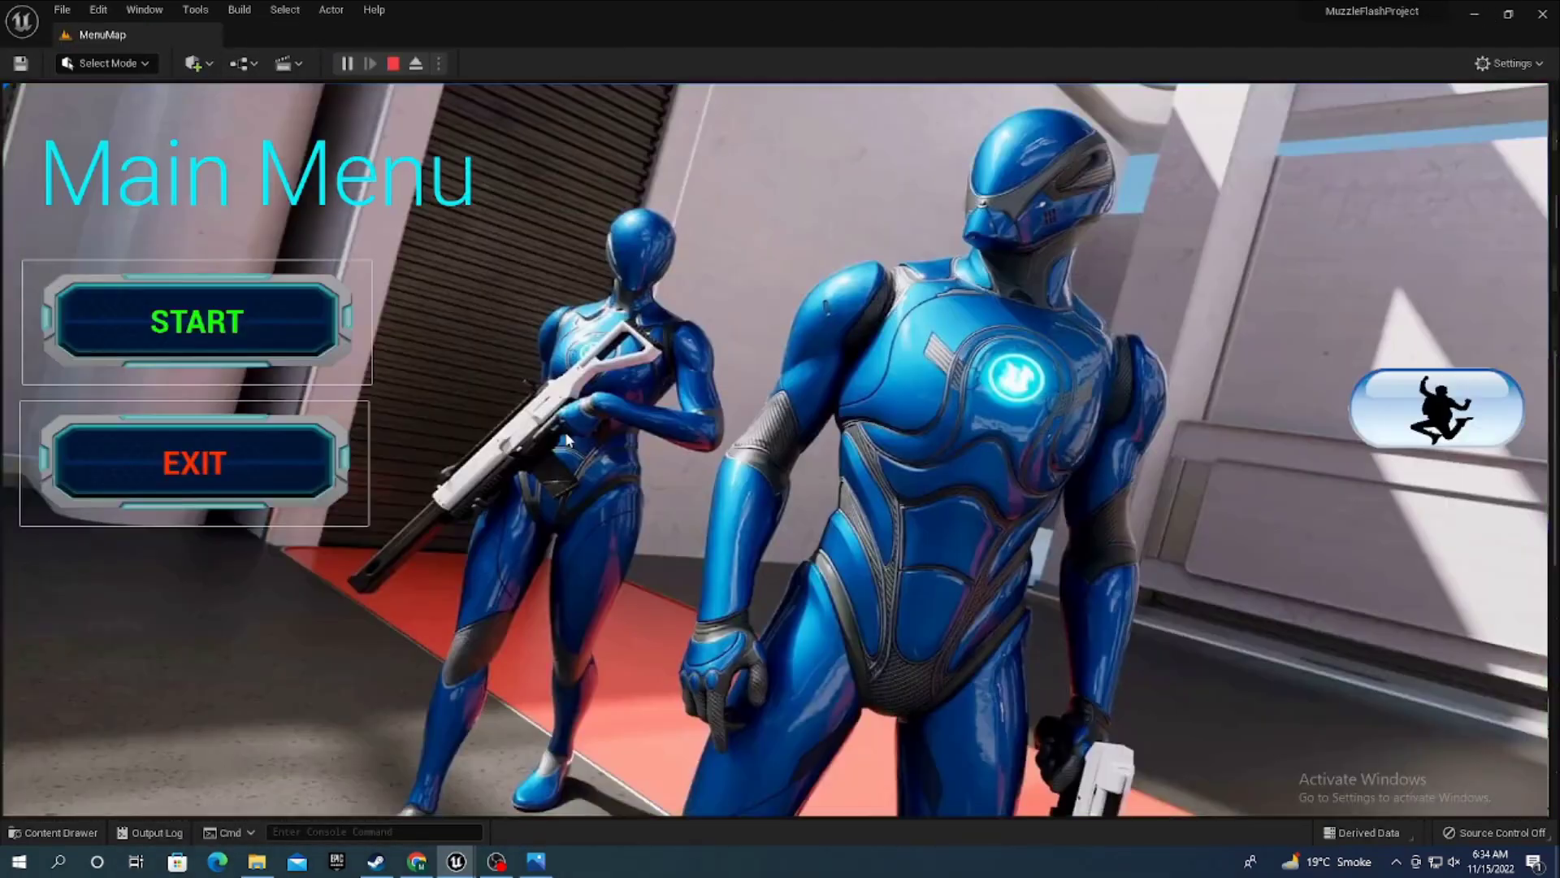
pyautogui.click(221, 327)
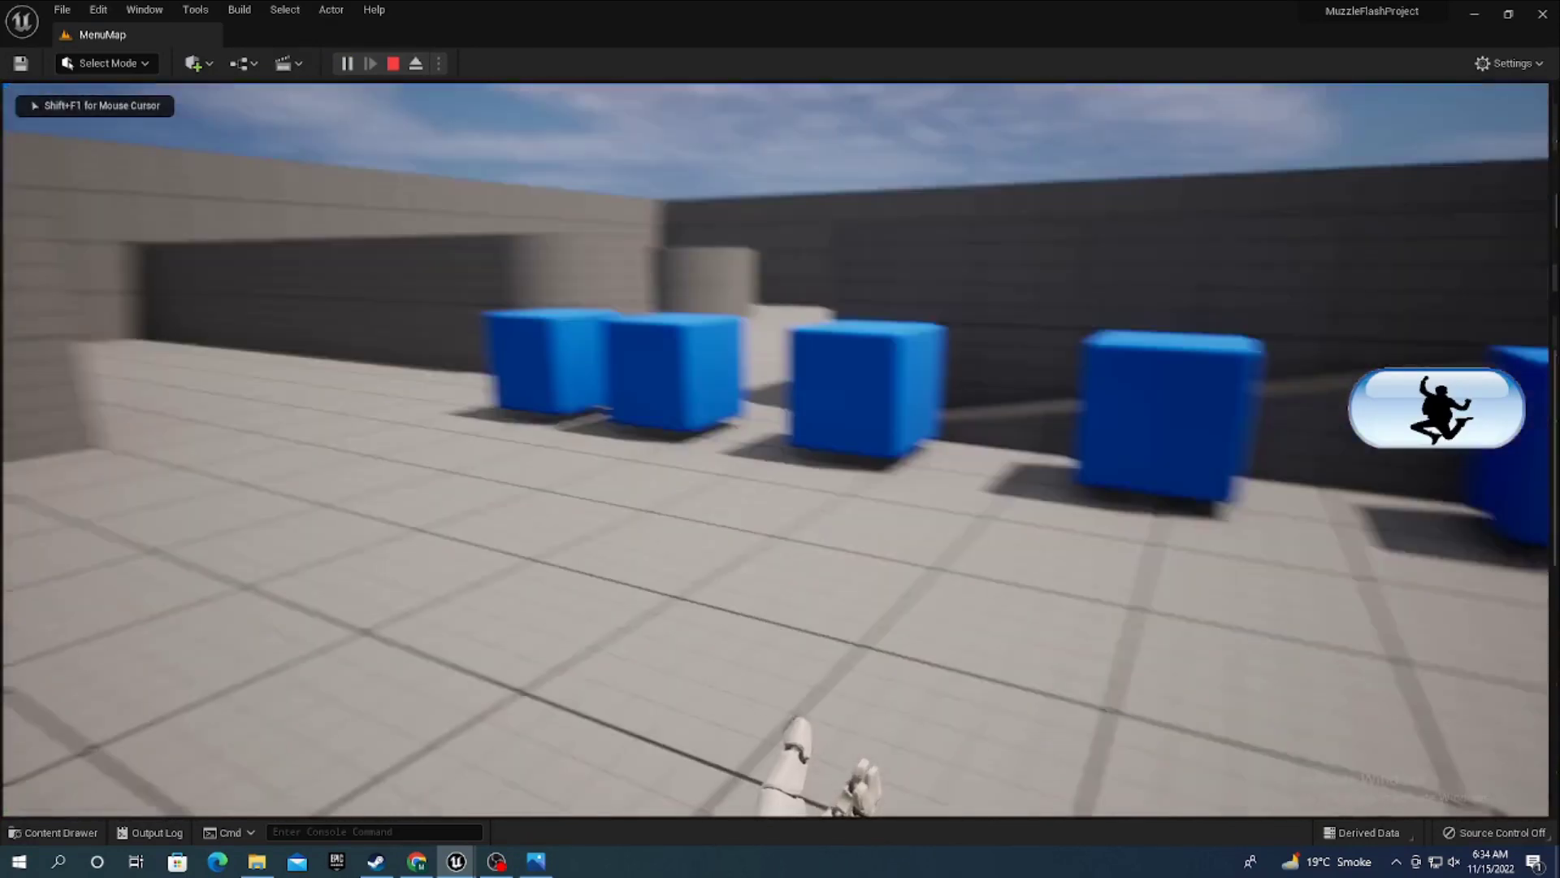
pyautogui.press('w')
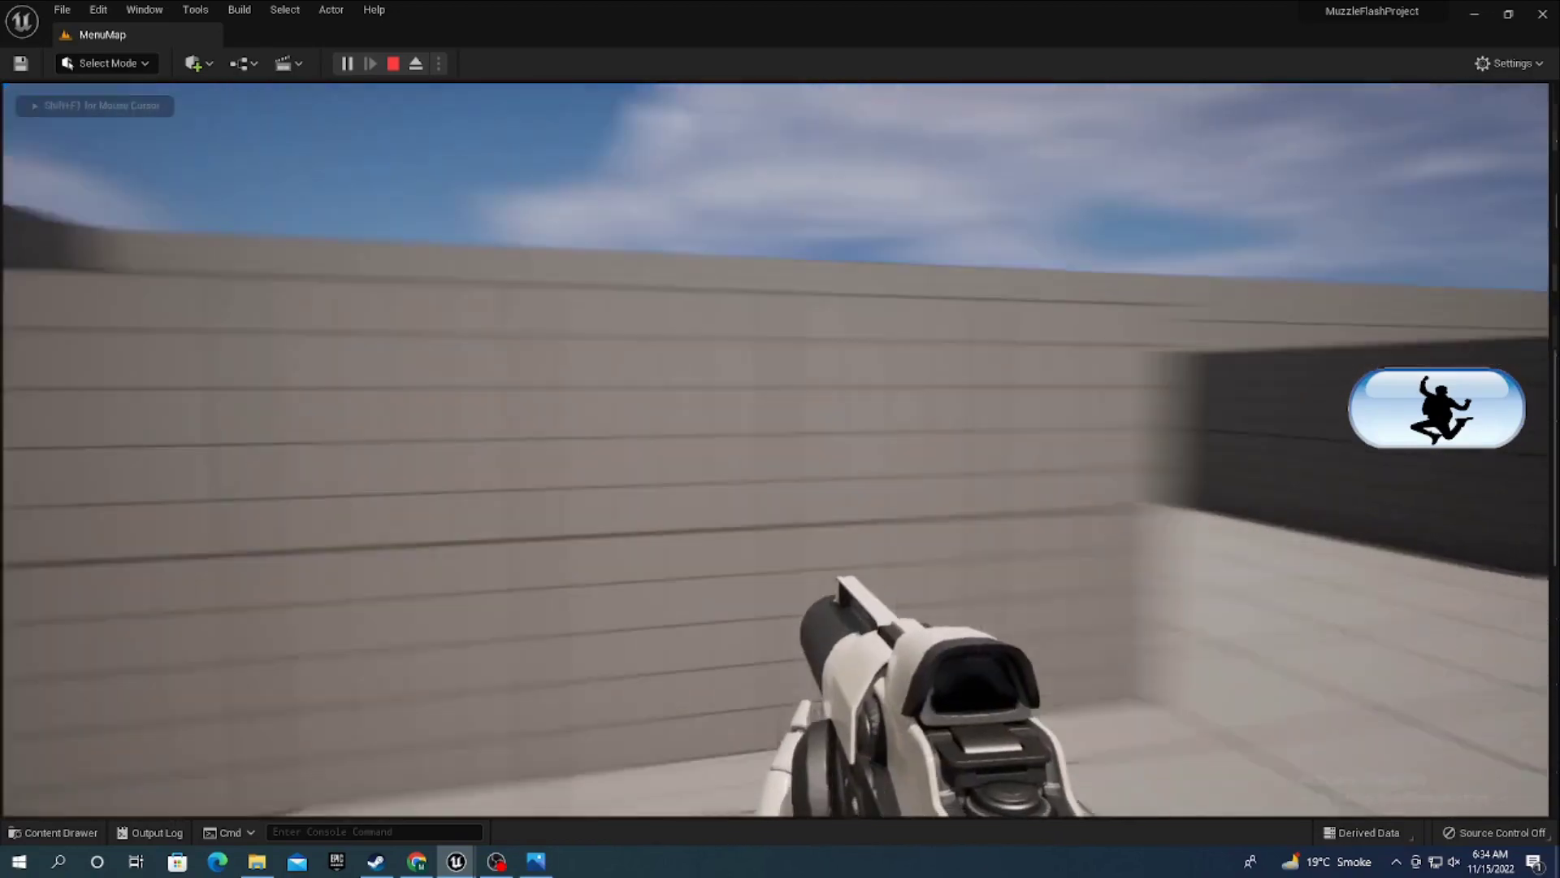
pyautogui.click(776, 449)
pyautogui.press('s')
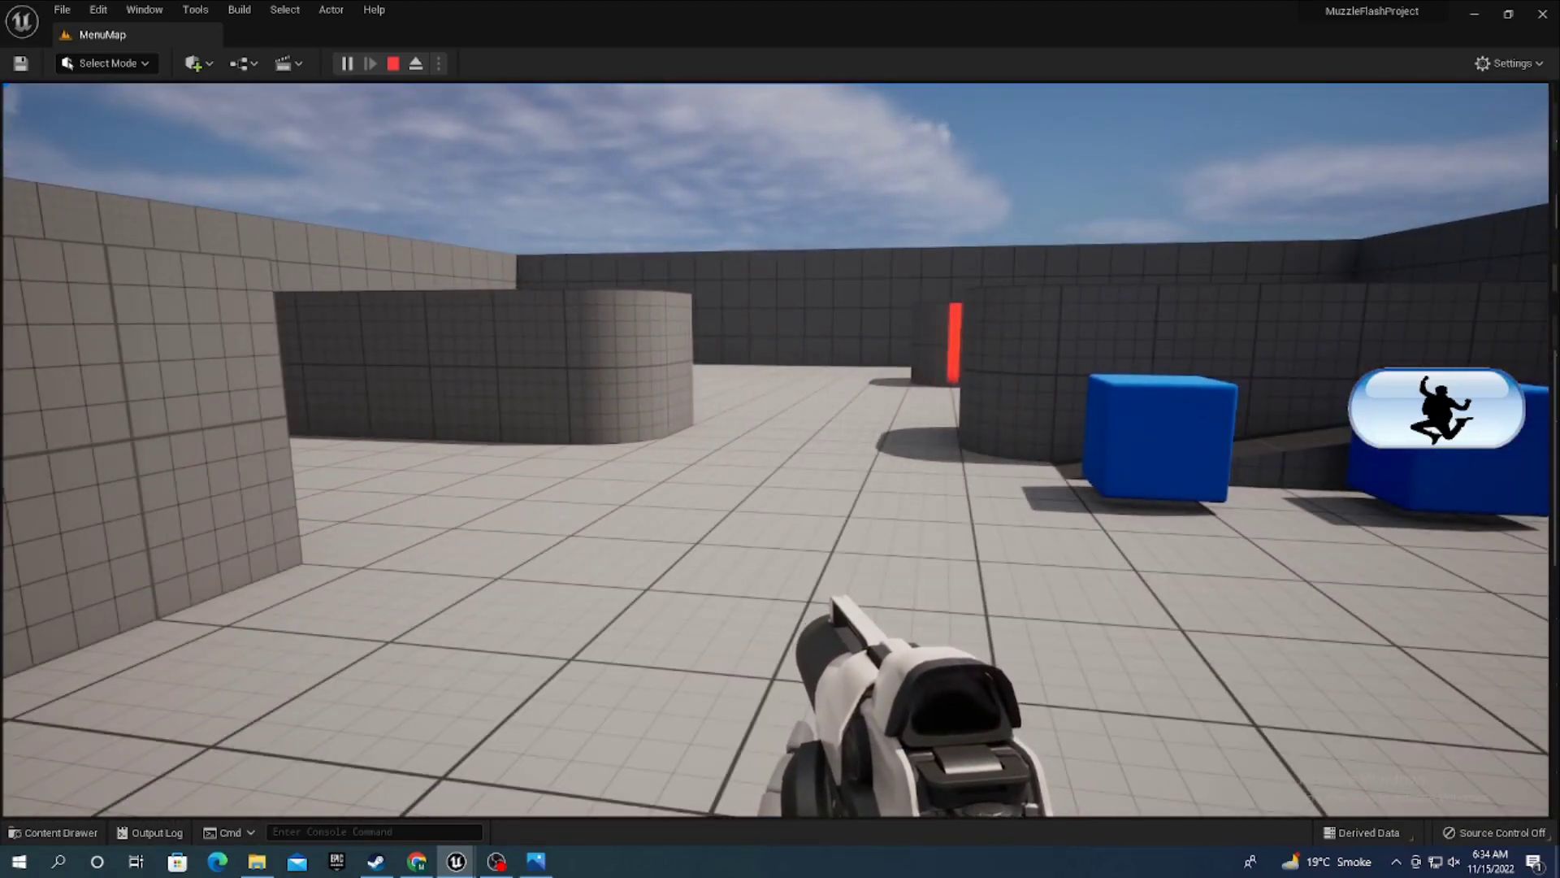
pyautogui.press('Escape')
# - Play again and press EXIT to quit, then play once more and stop
pyautogui.click(346, 65)
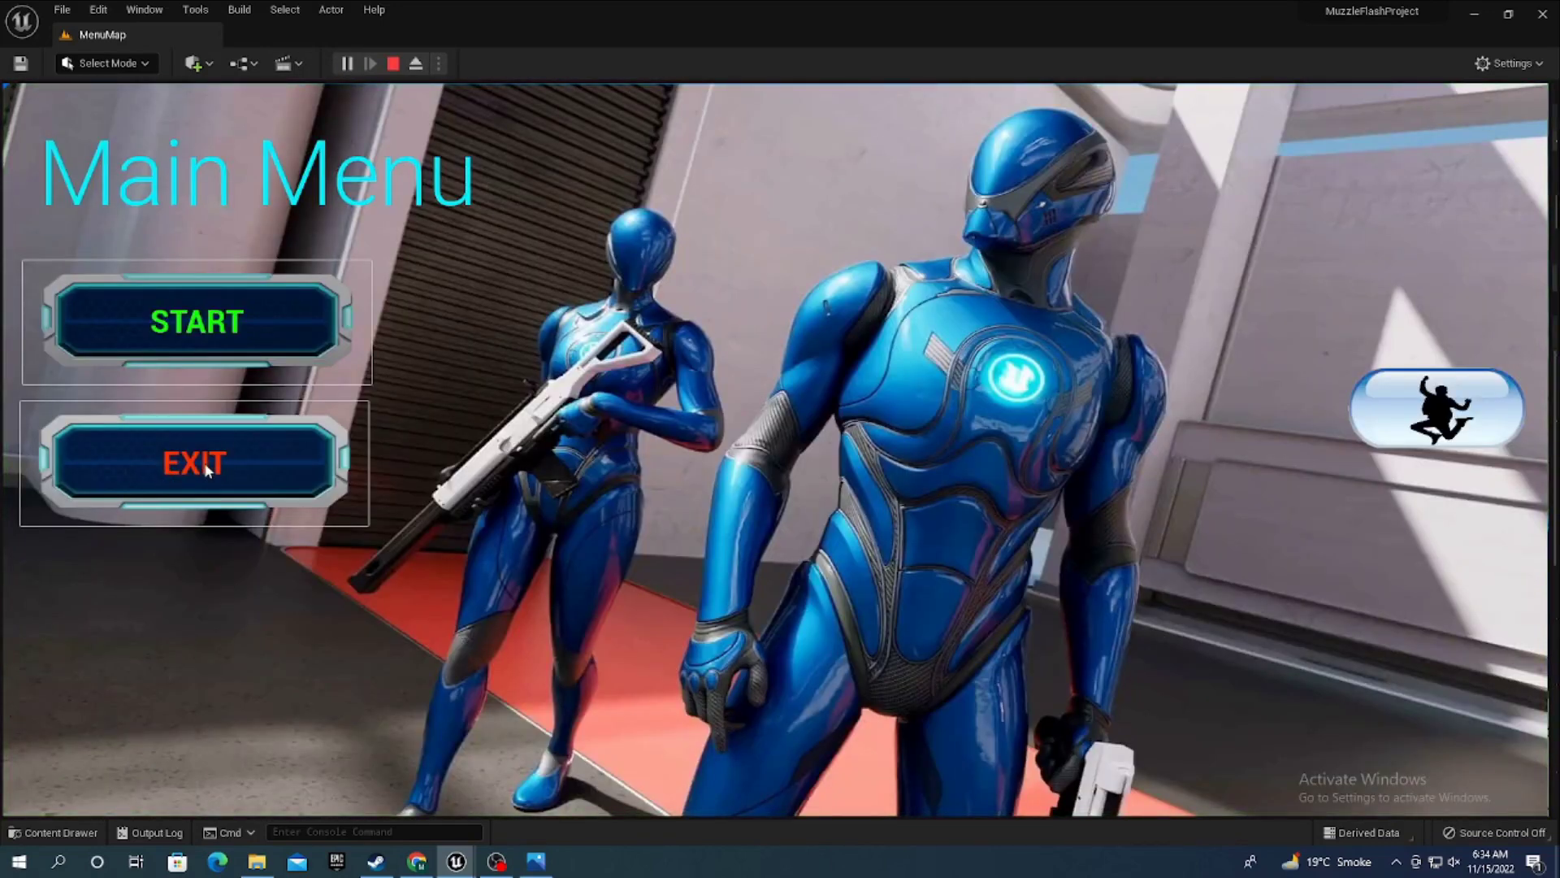
pyautogui.click(206, 469)
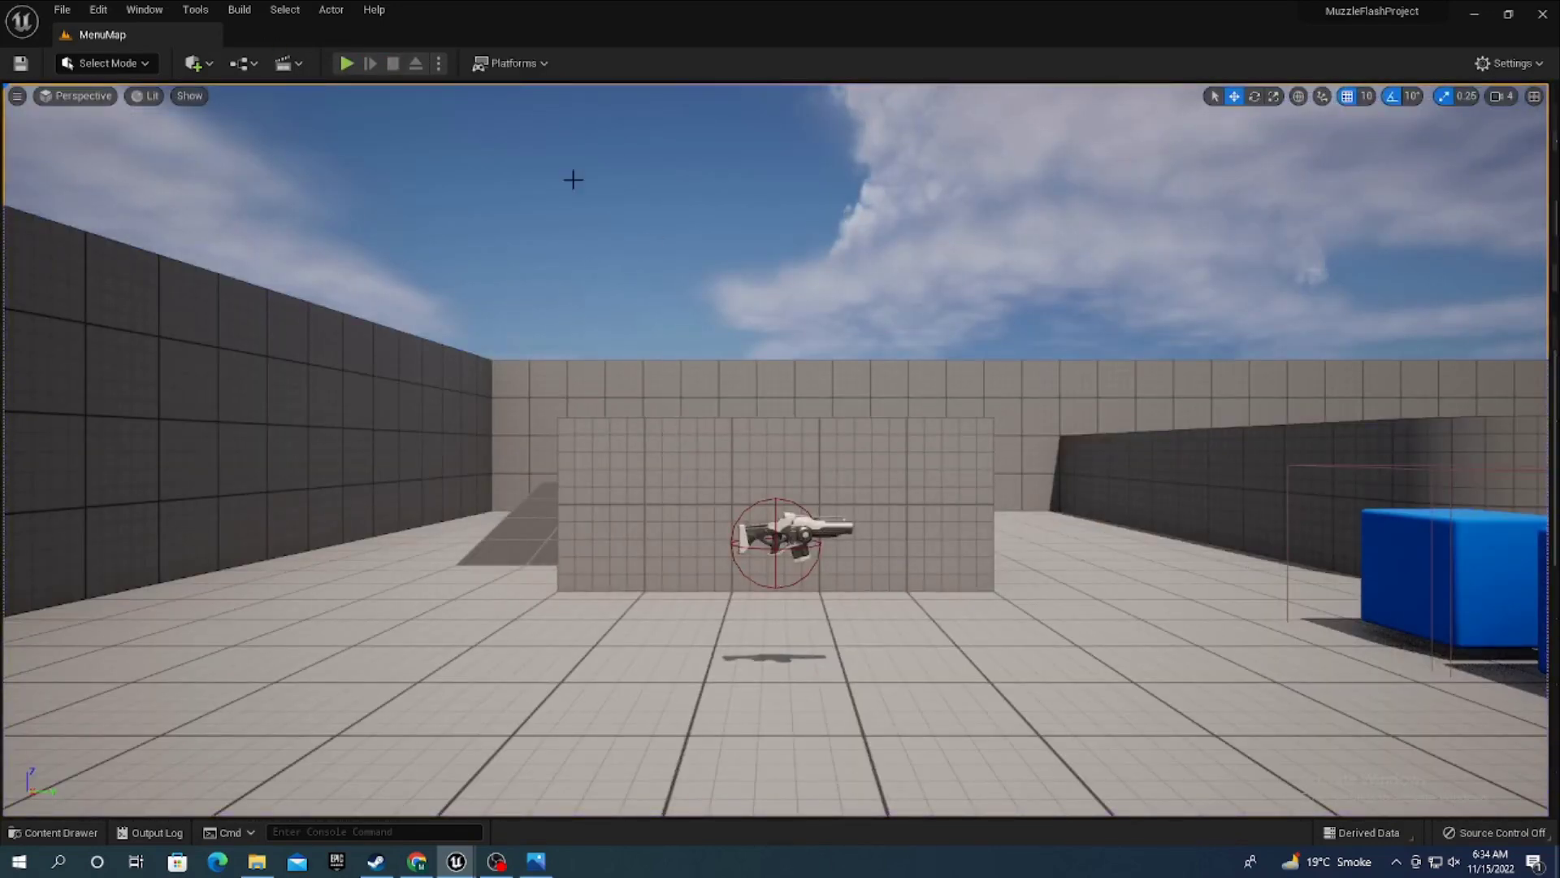
pyautogui.click(349, 63)
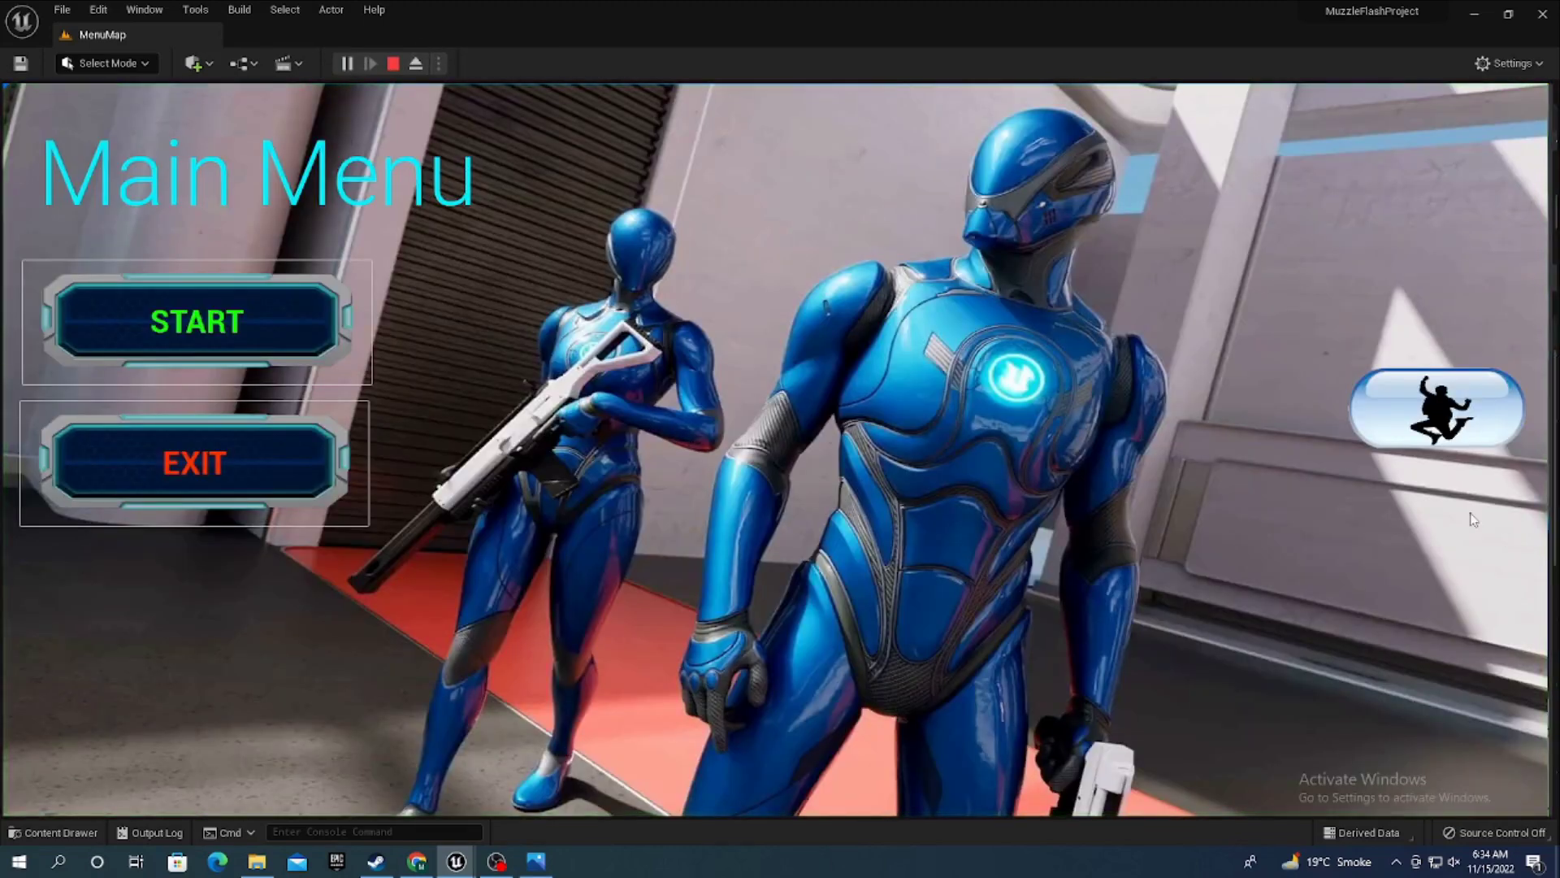
pyautogui.click(1423, 365)
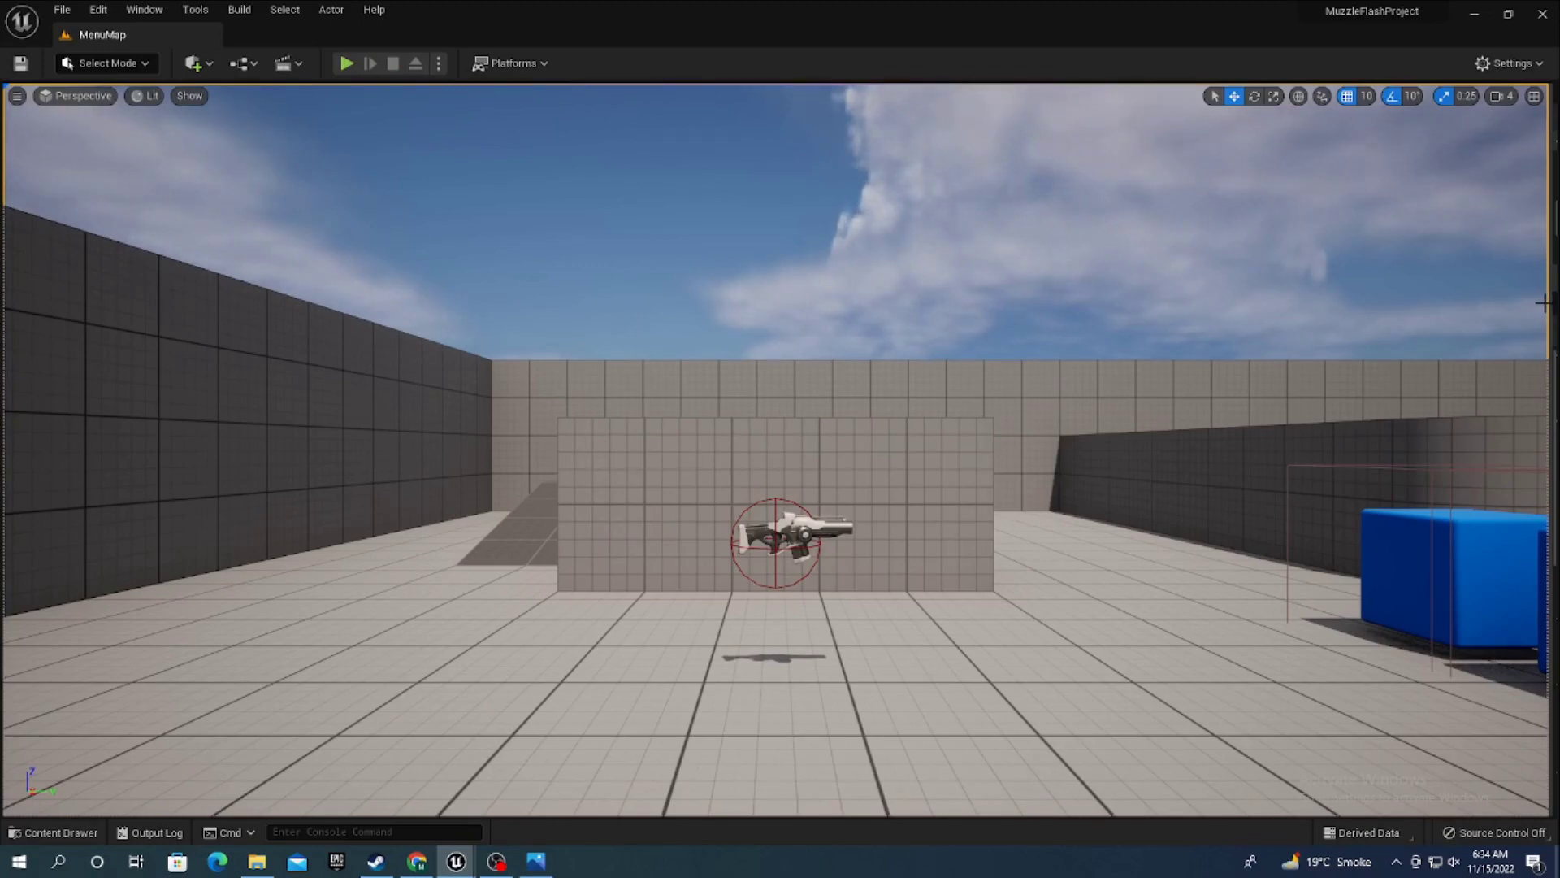
# - Close the floating Details window and bring up MenuMap's World Settings
pyautogui.moveTo(1522, 317); pyautogui.dragTo(1356, 309)
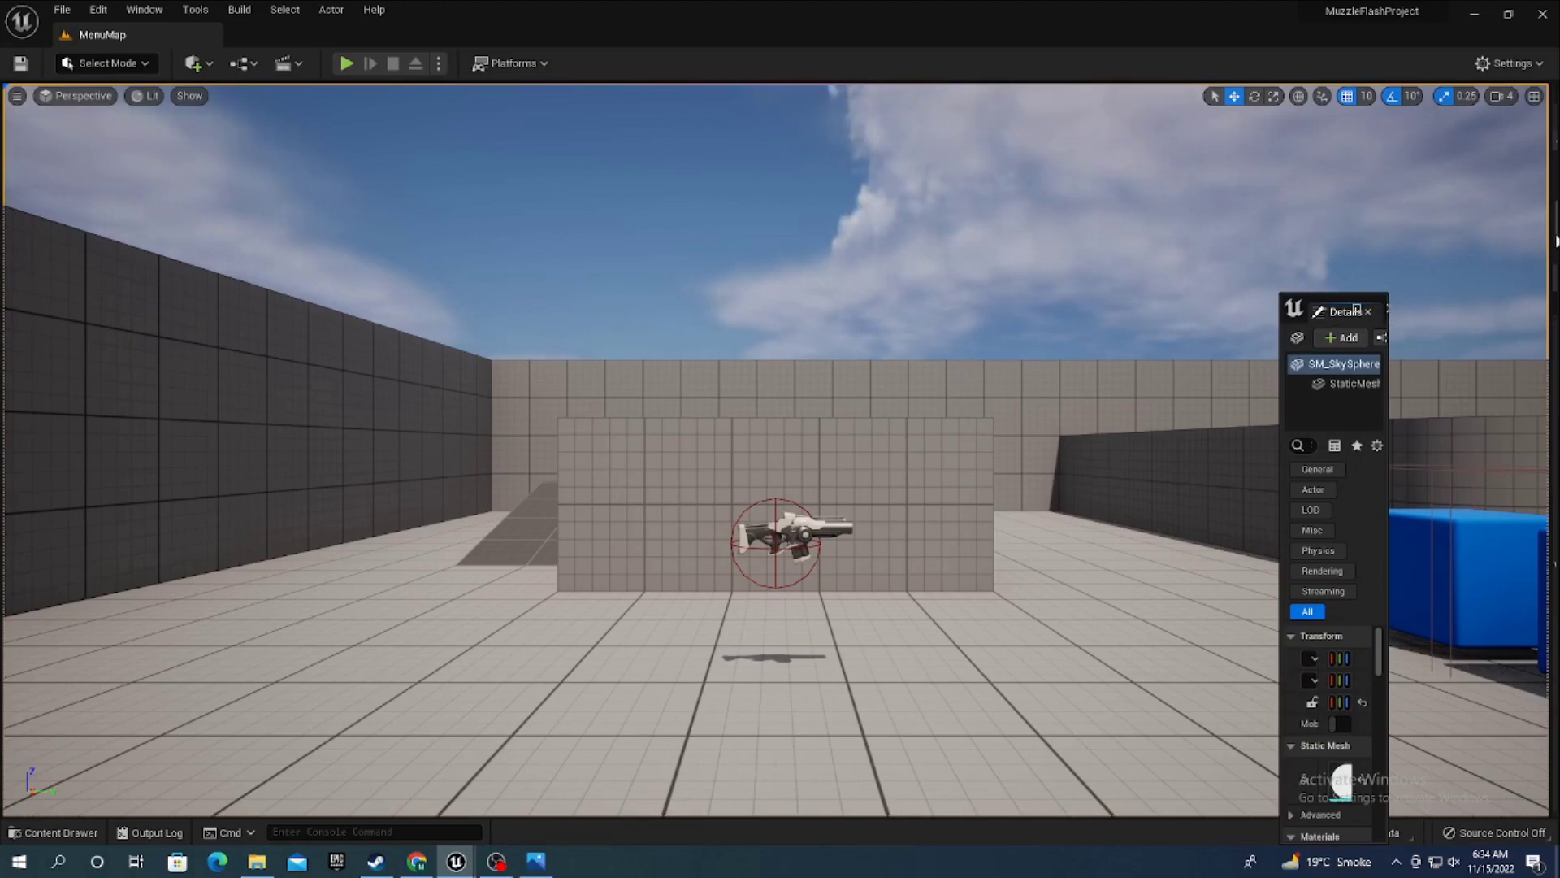
pyautogui.moveTo(1550, 236); pyautogui.dragTo(1146, 244)
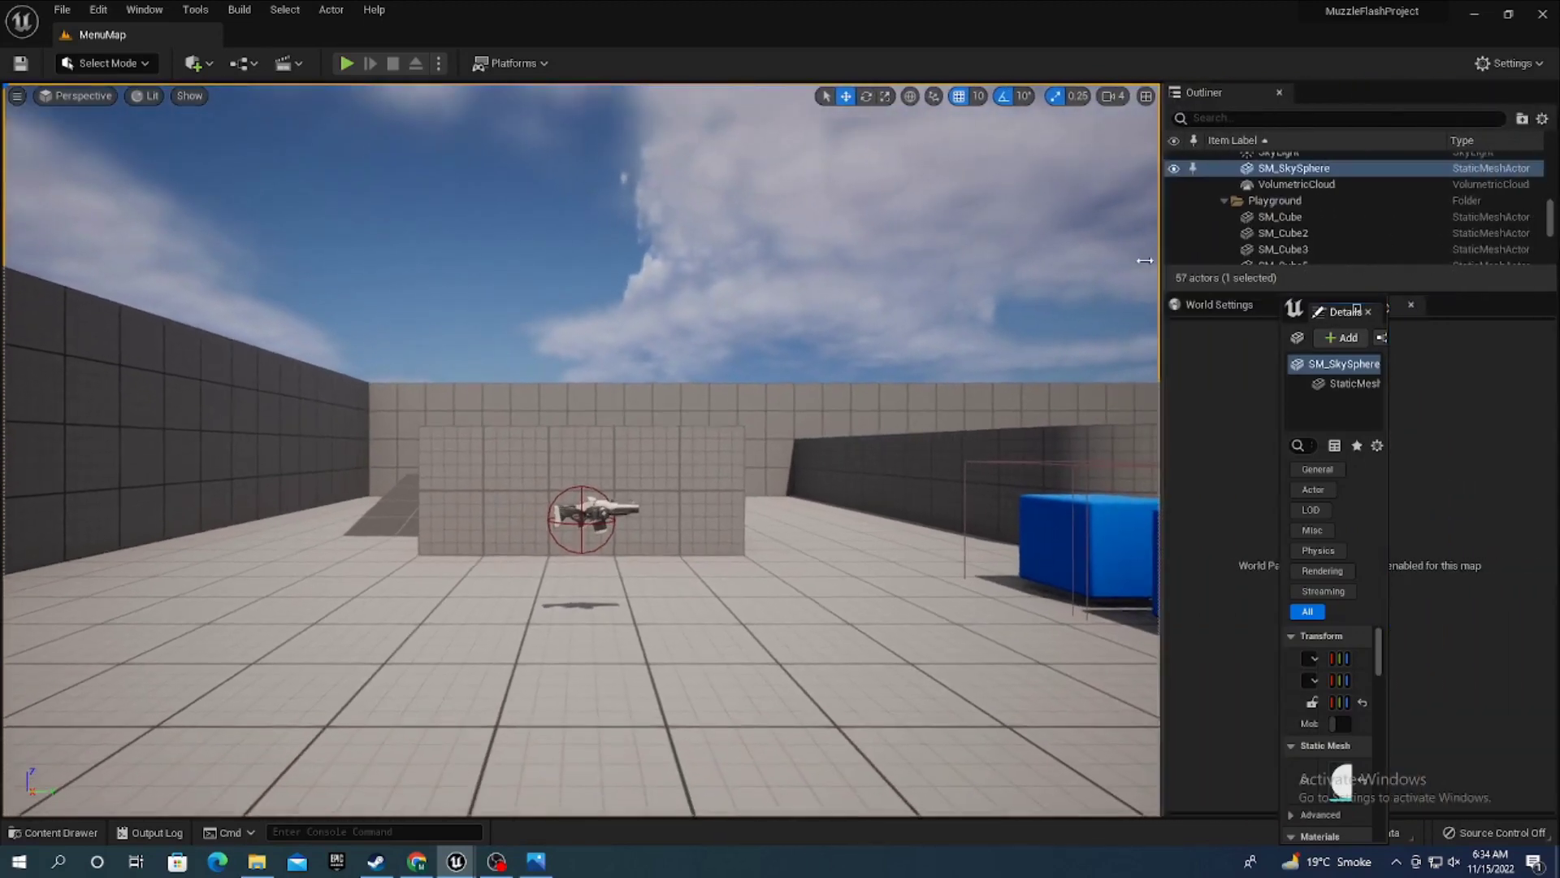
pyautogui.click(1358, 307)
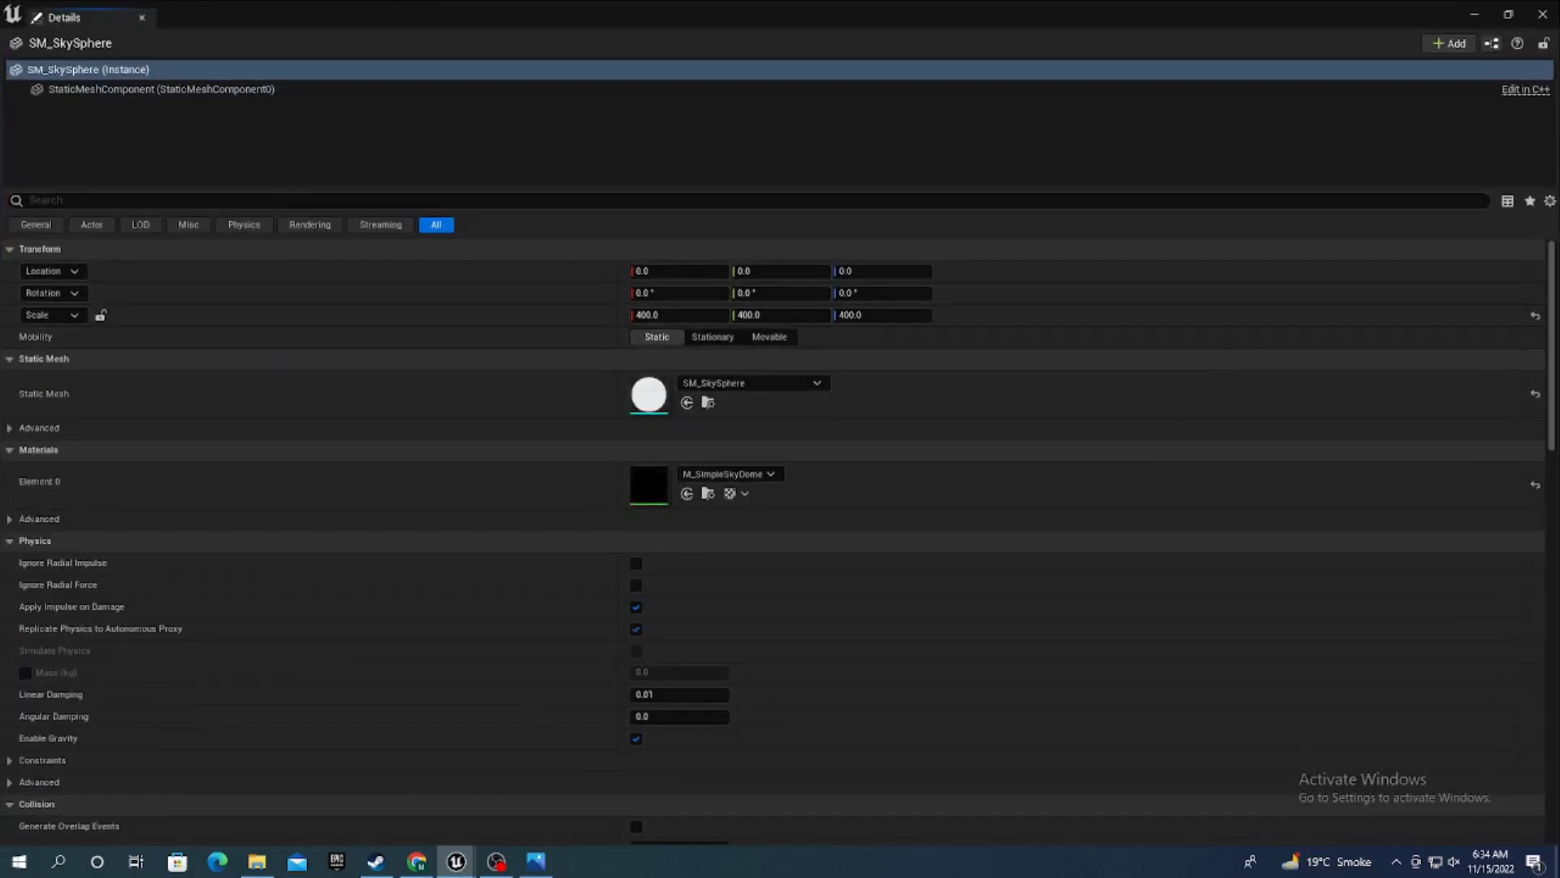
pyautogui.click(1544, 16)
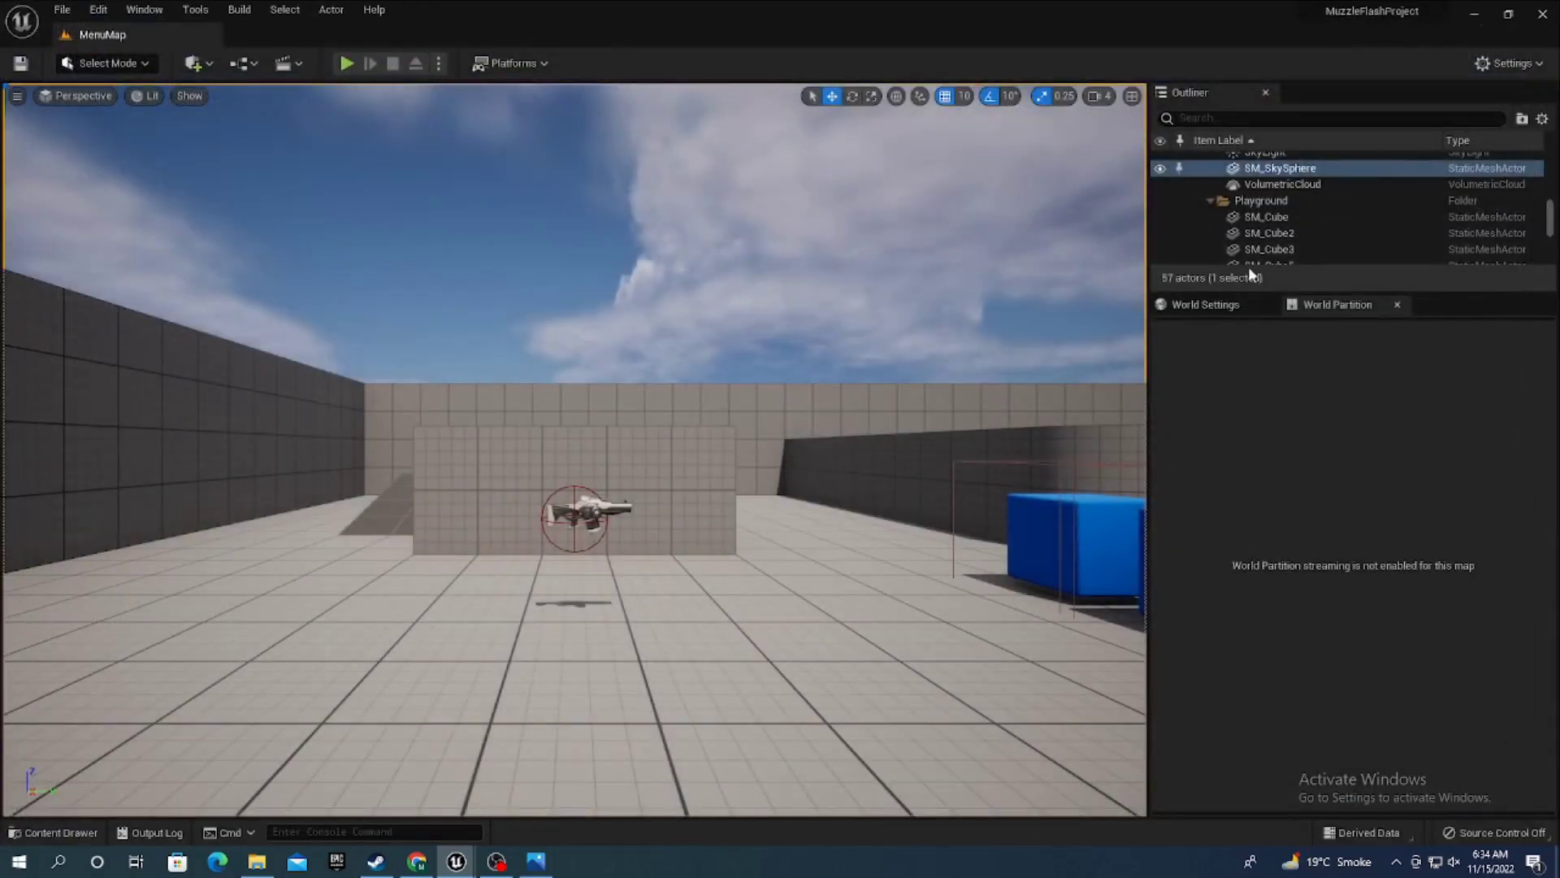
pyautogui.click(1205, 305)
# - Locate the current BP_FirstPersonGameMode asset in the Content Browser
pyautogui.click(1484, 445)
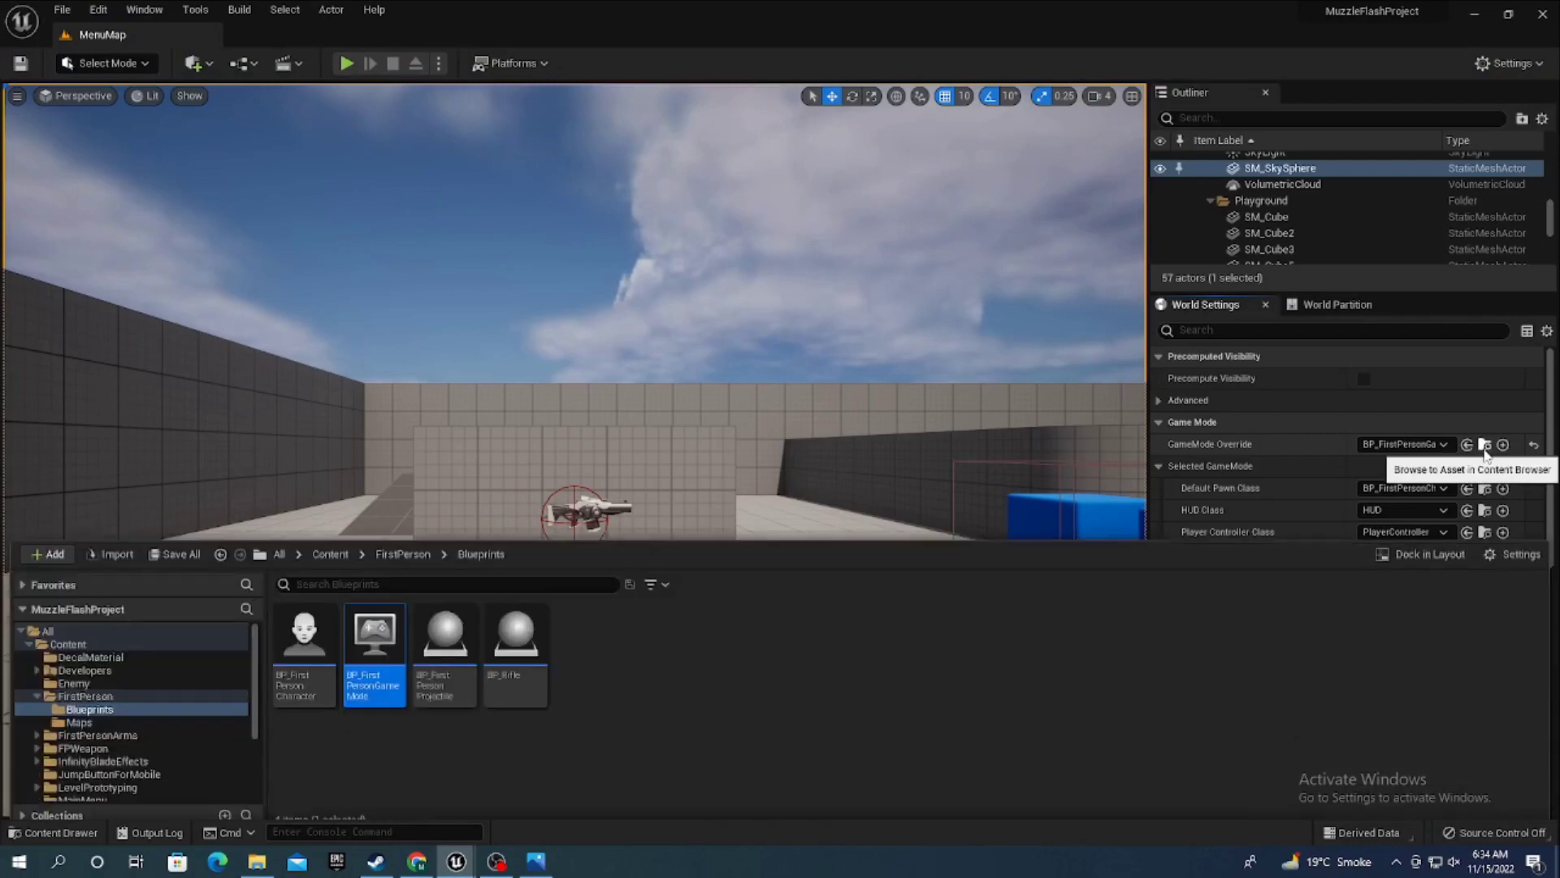
pyautogui.rightClick(360, 685)
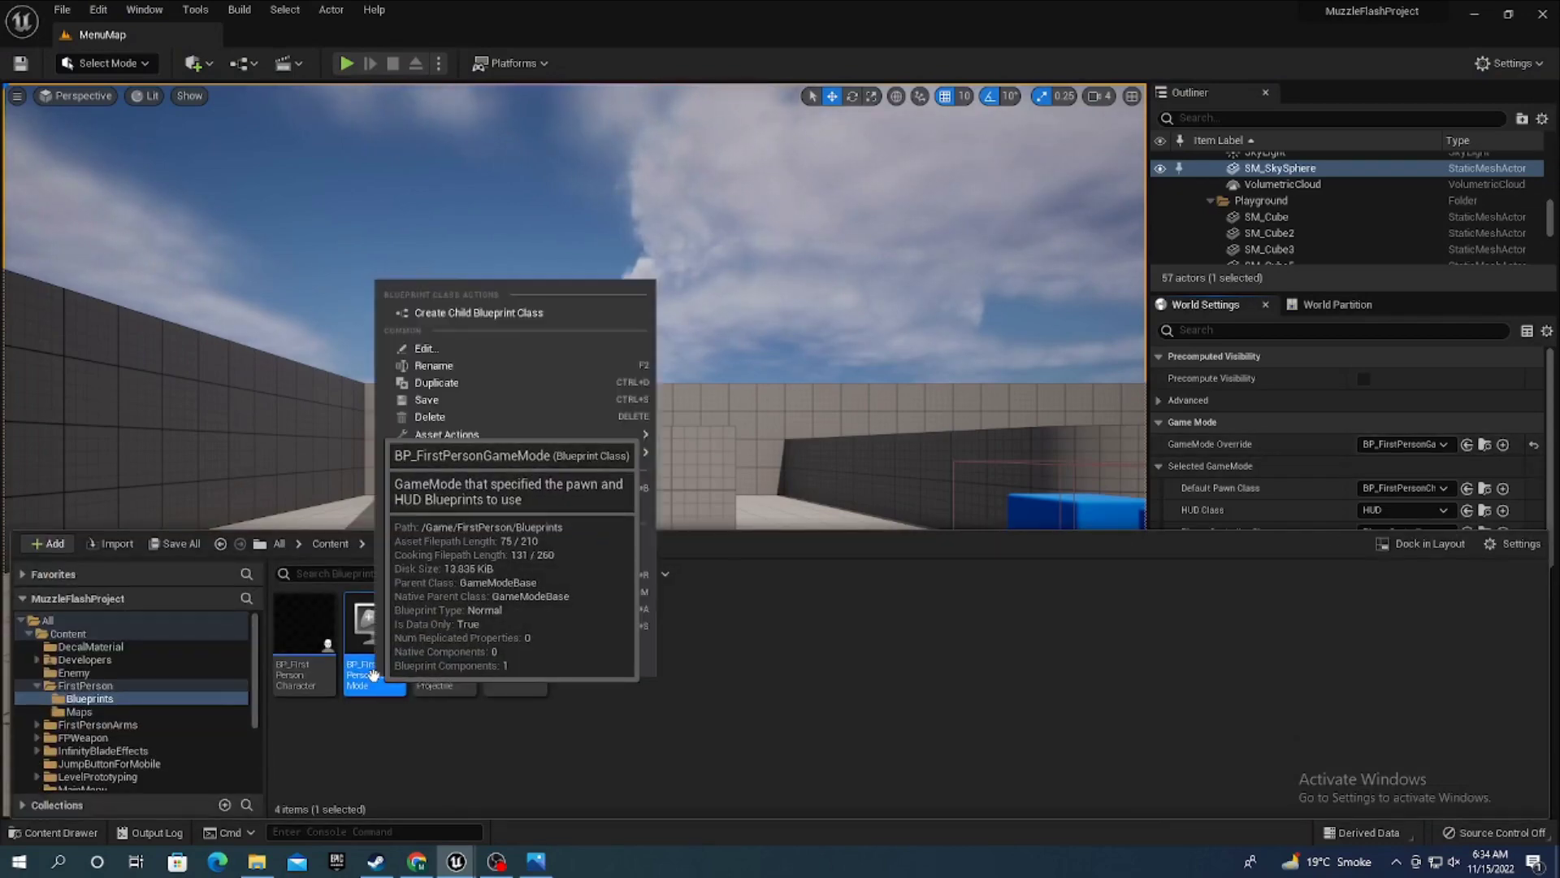
pyautogui.click(417, 766)
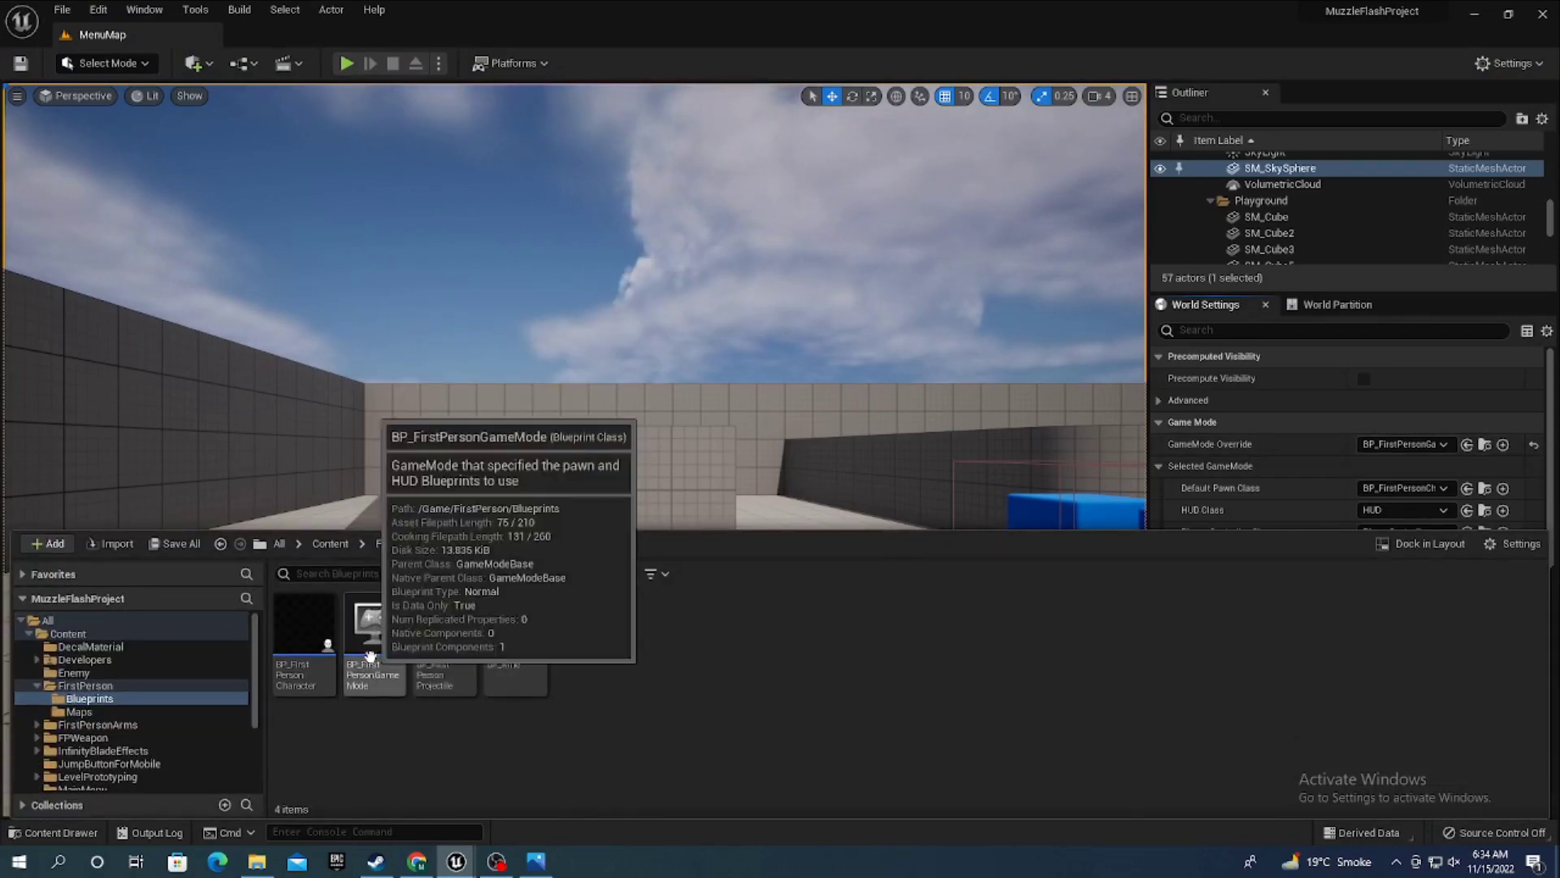
# - In the MainMenuSystem folder, create a Game Mode Base blueprint named BP_MainMenuGameMode
pyautogui.click(337, 547)
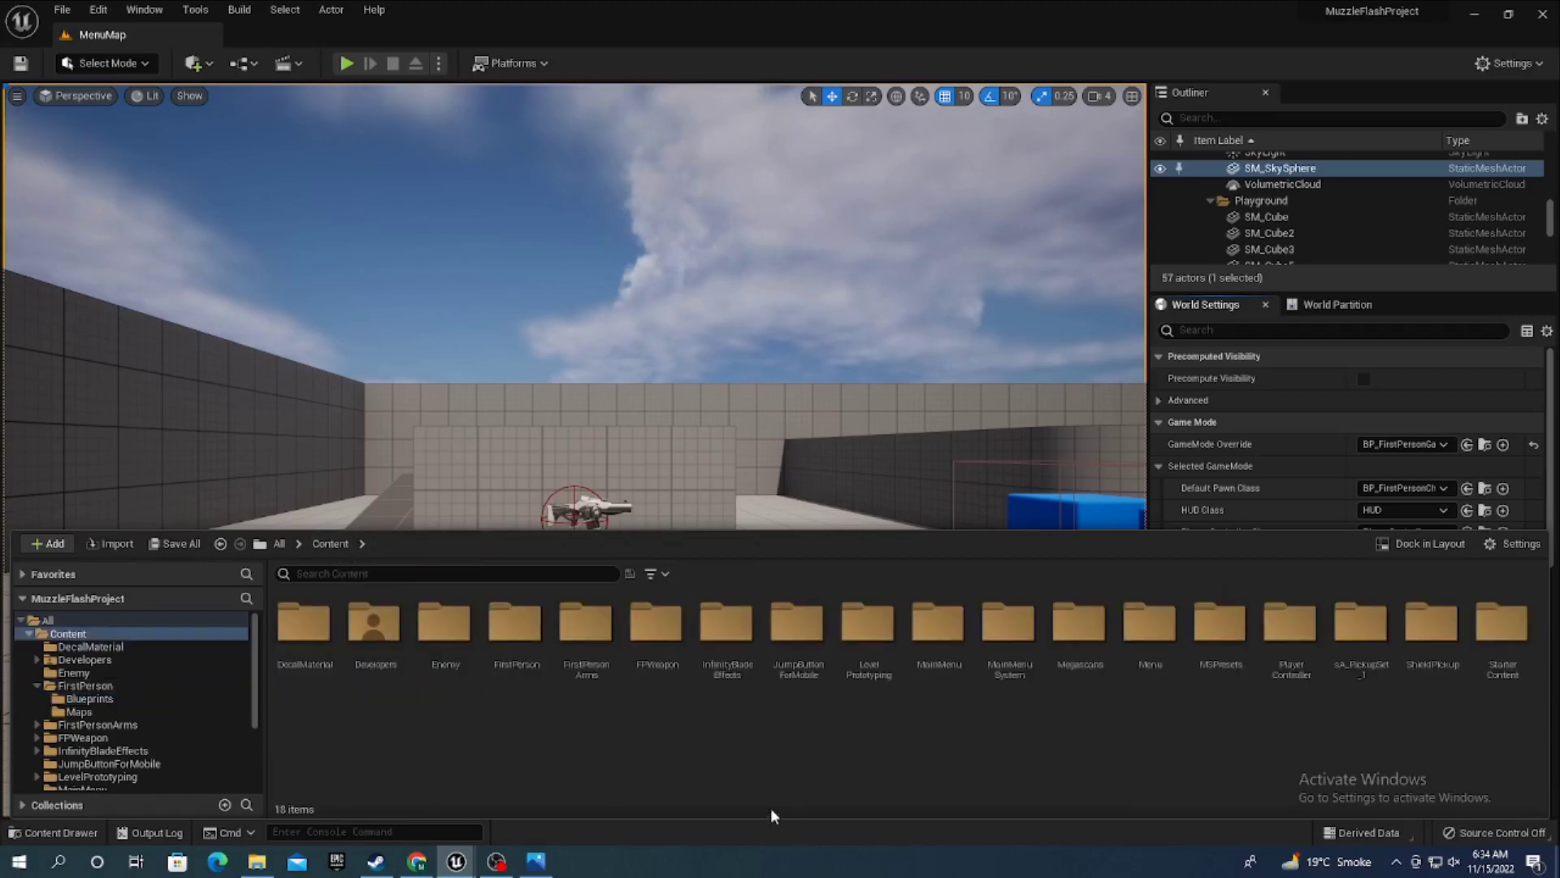
pyautogui.doubleClick(1009, 623)
pyautogui.rightClick(460, 753)
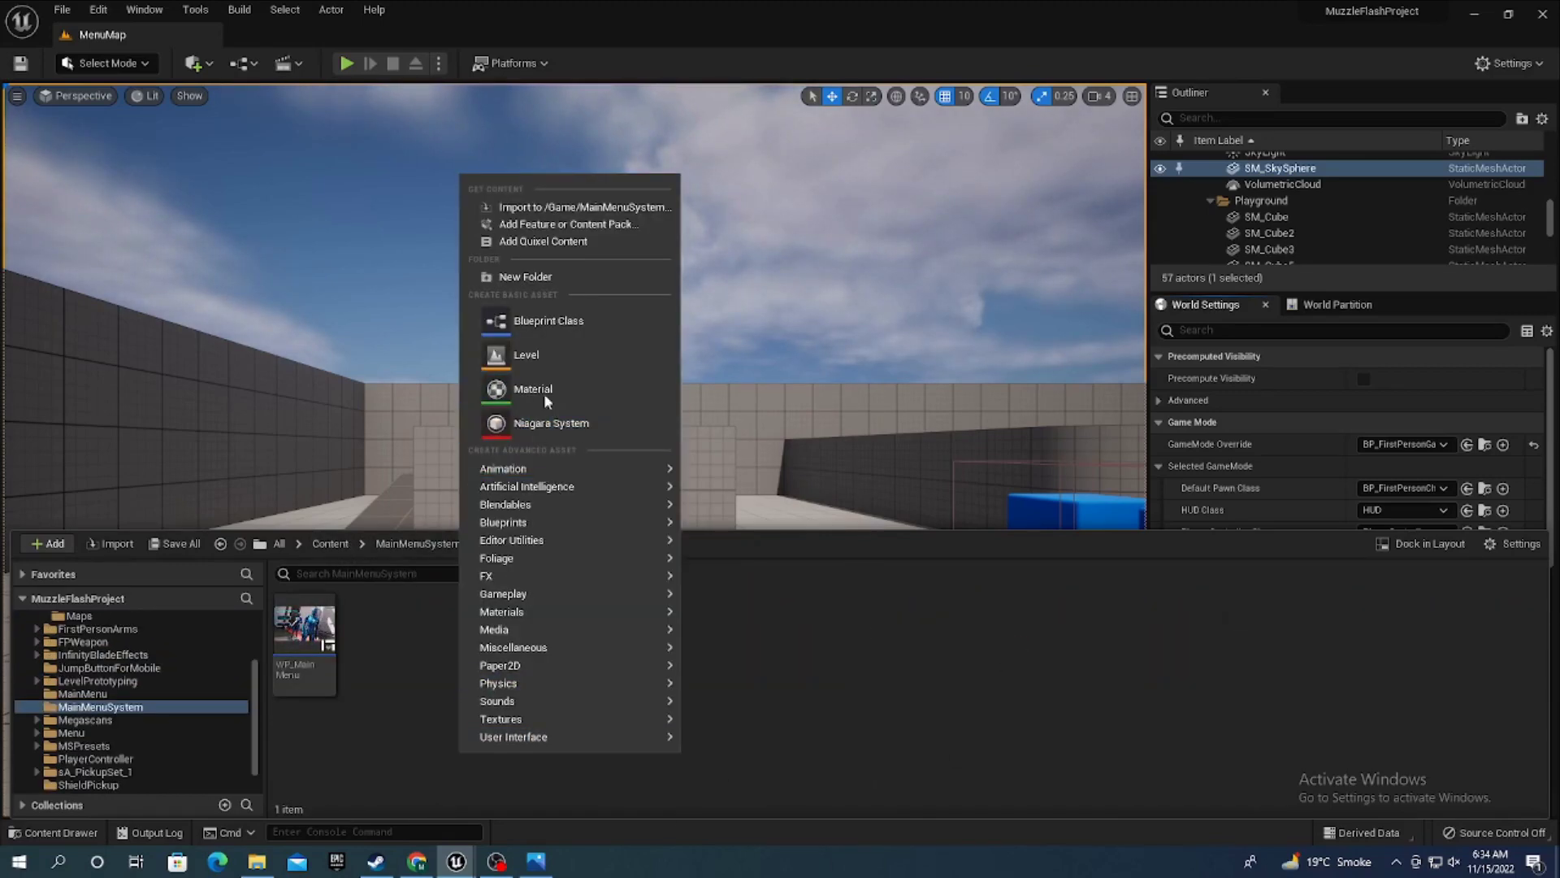
pyautogui.click(541, 320)
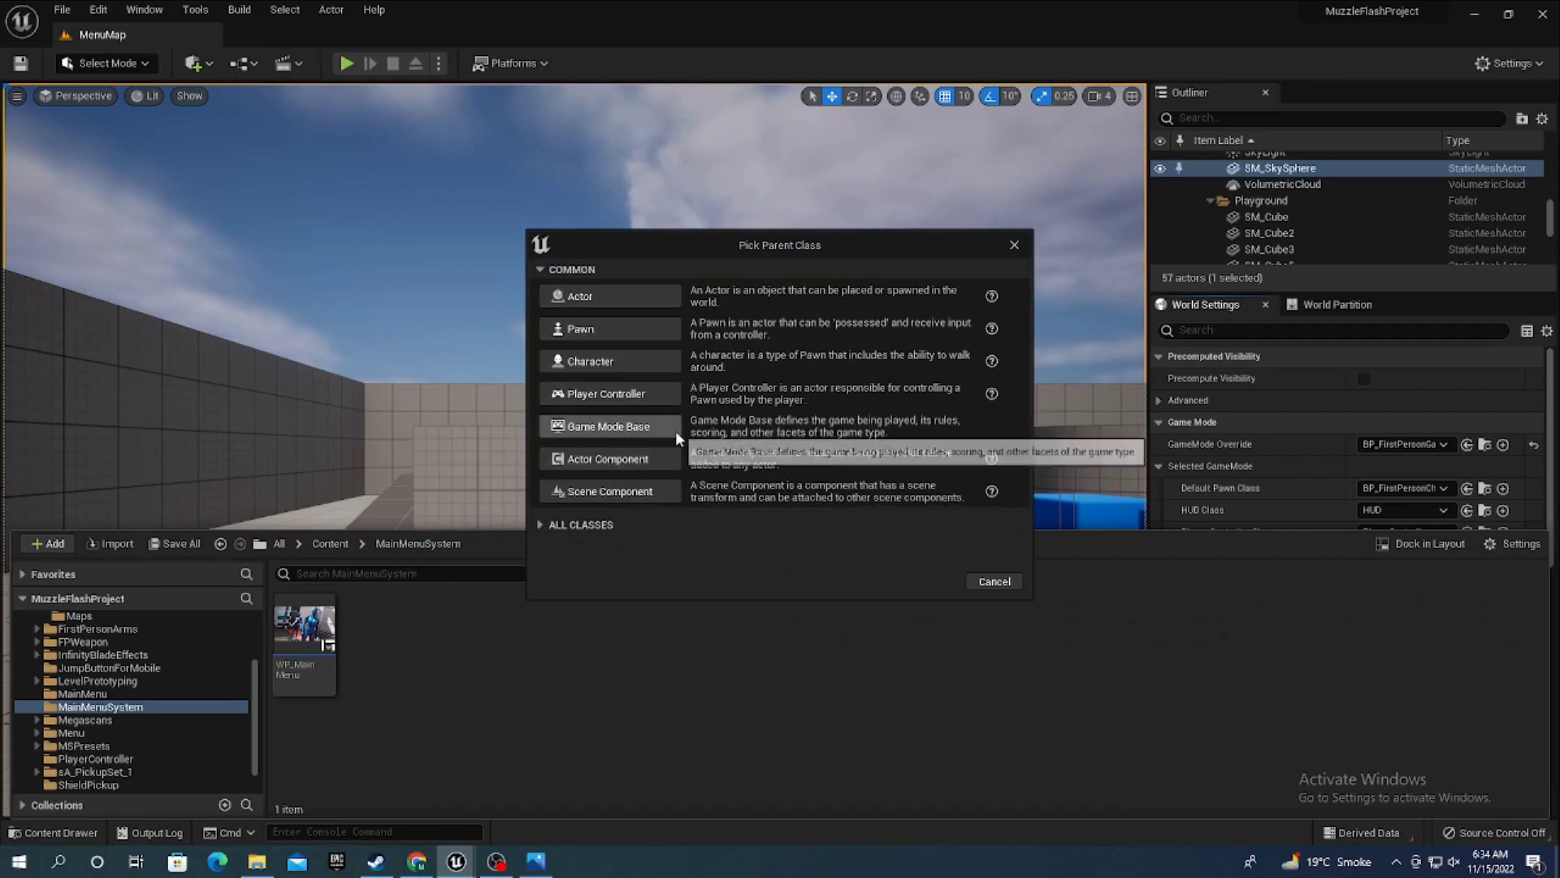
pyautogui.click(616, 431)
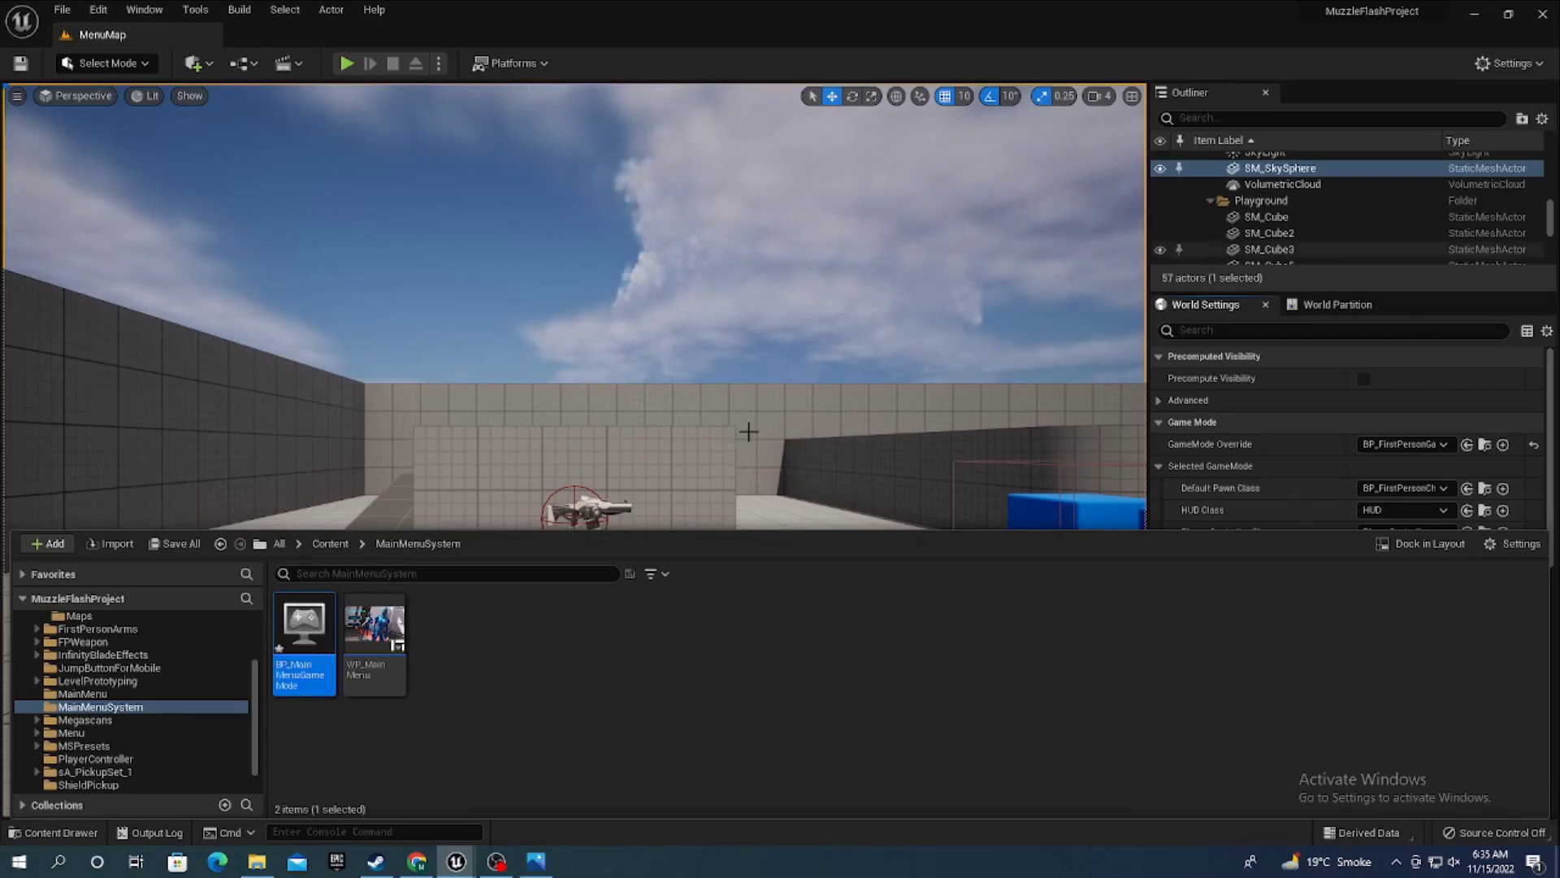
# - Save BP_MainMenuGameMode, set it as MenuMap's GameMode Override, and save the level
pyautogui.click(175, 543)
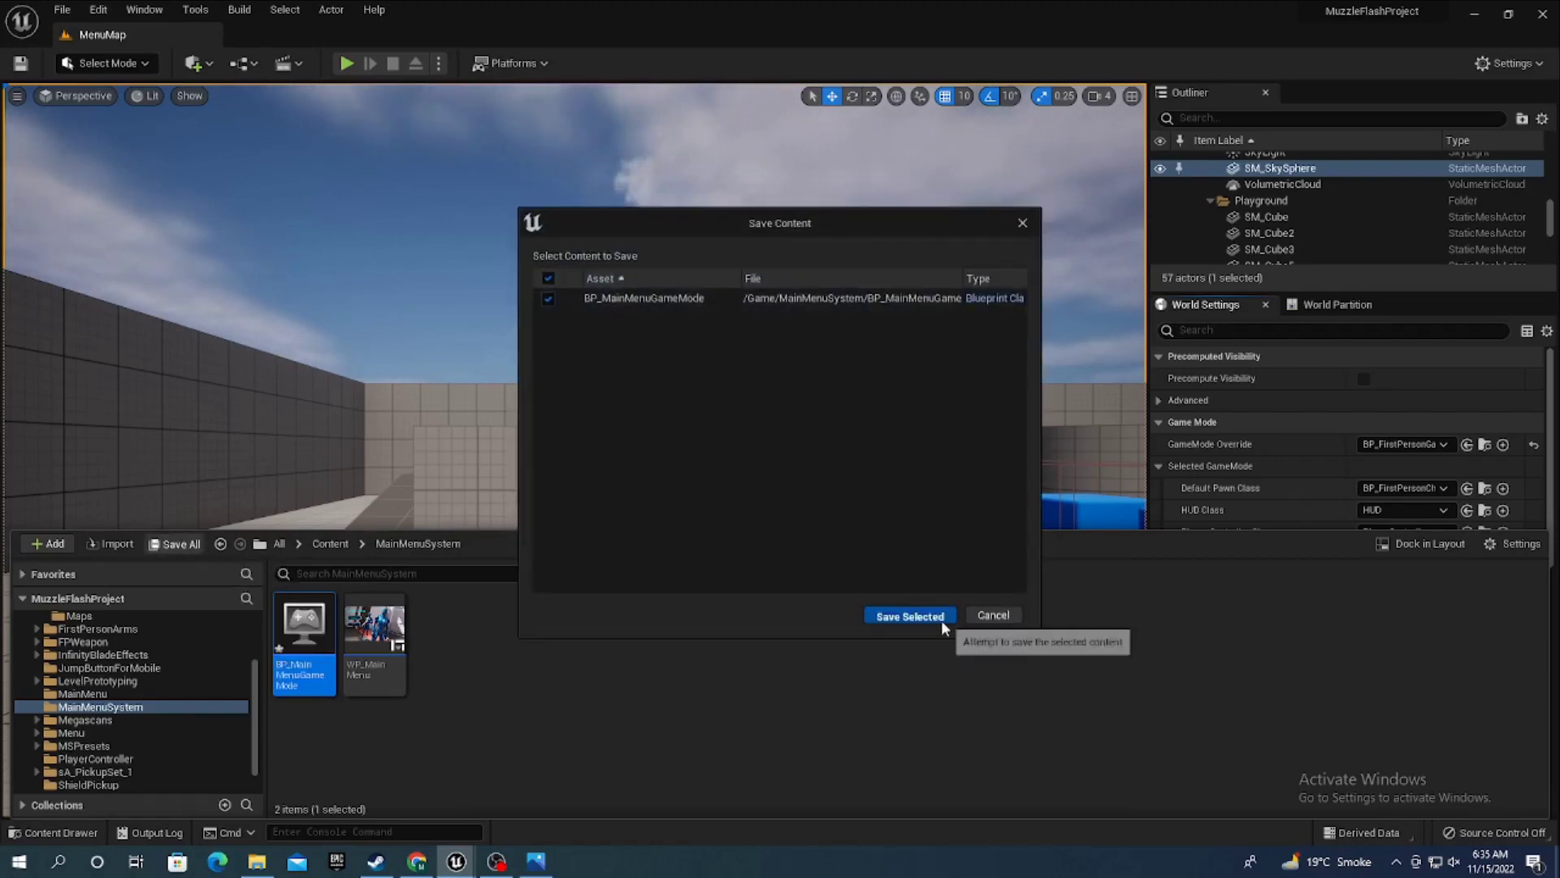
pyautogui.click(898, 612)
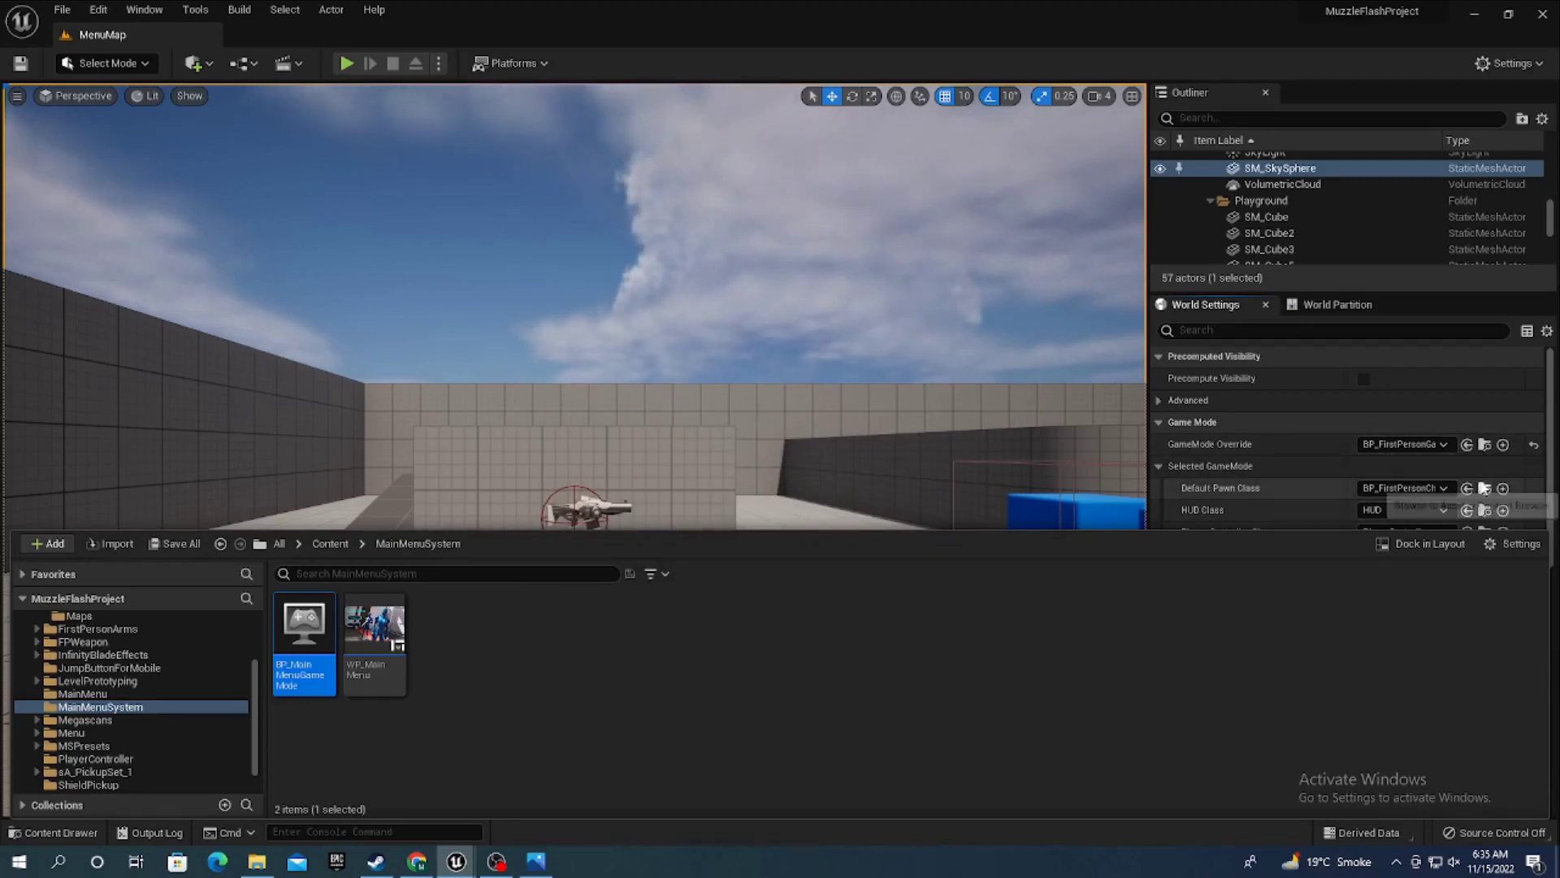
pyautogui.click(1467, 445)
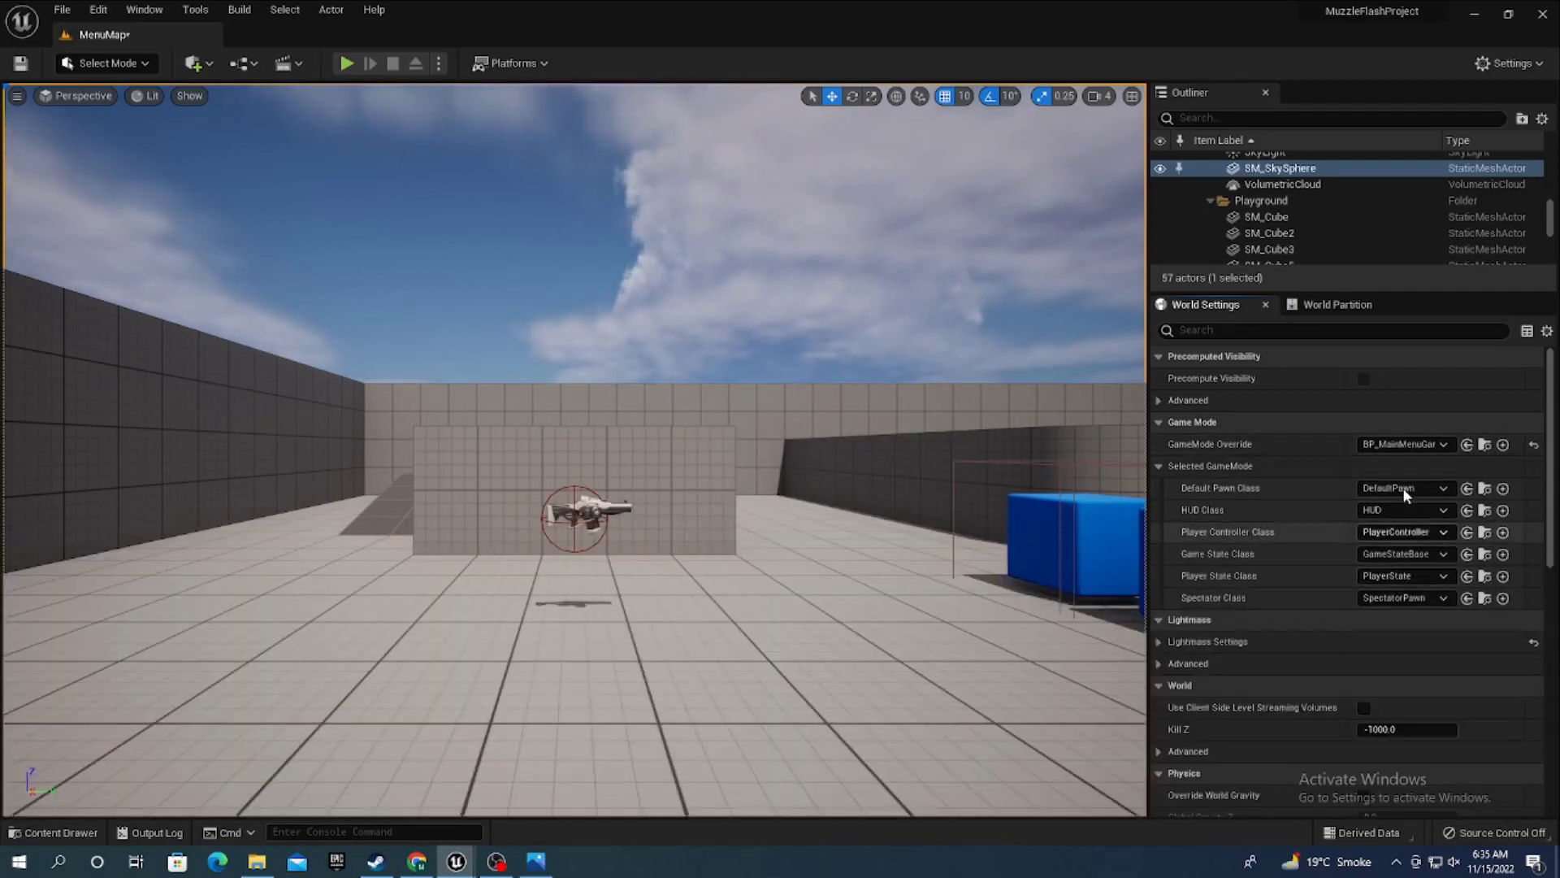
pyautogui.click(20, 62)
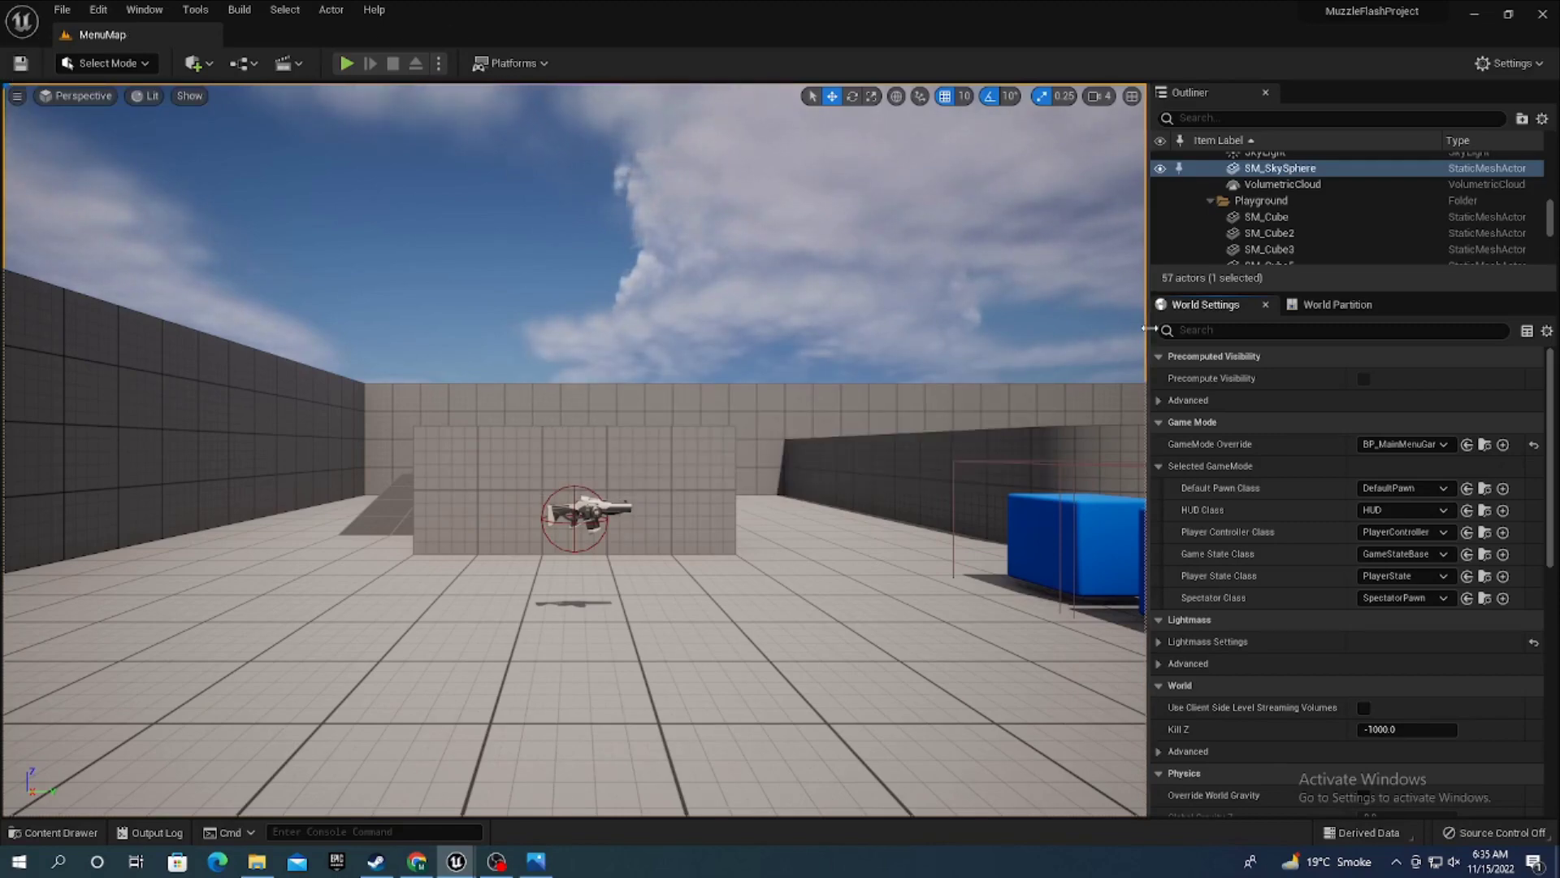
pyautogui.moveTo(1148, 329); pyautogui.dragTo(1550, 328)
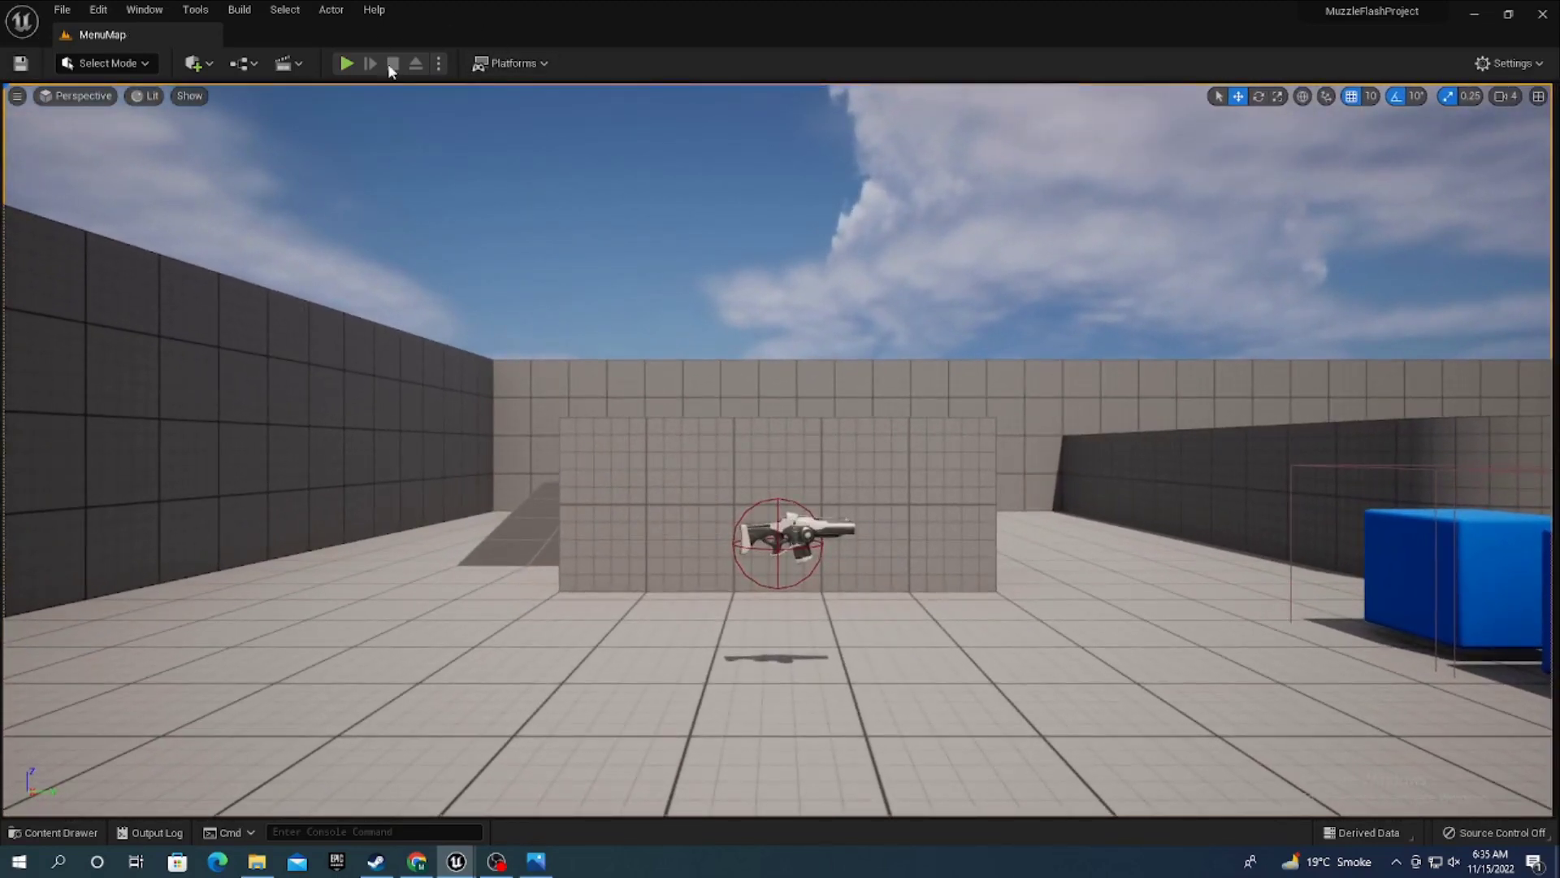
pyautogui.click(345, 64)
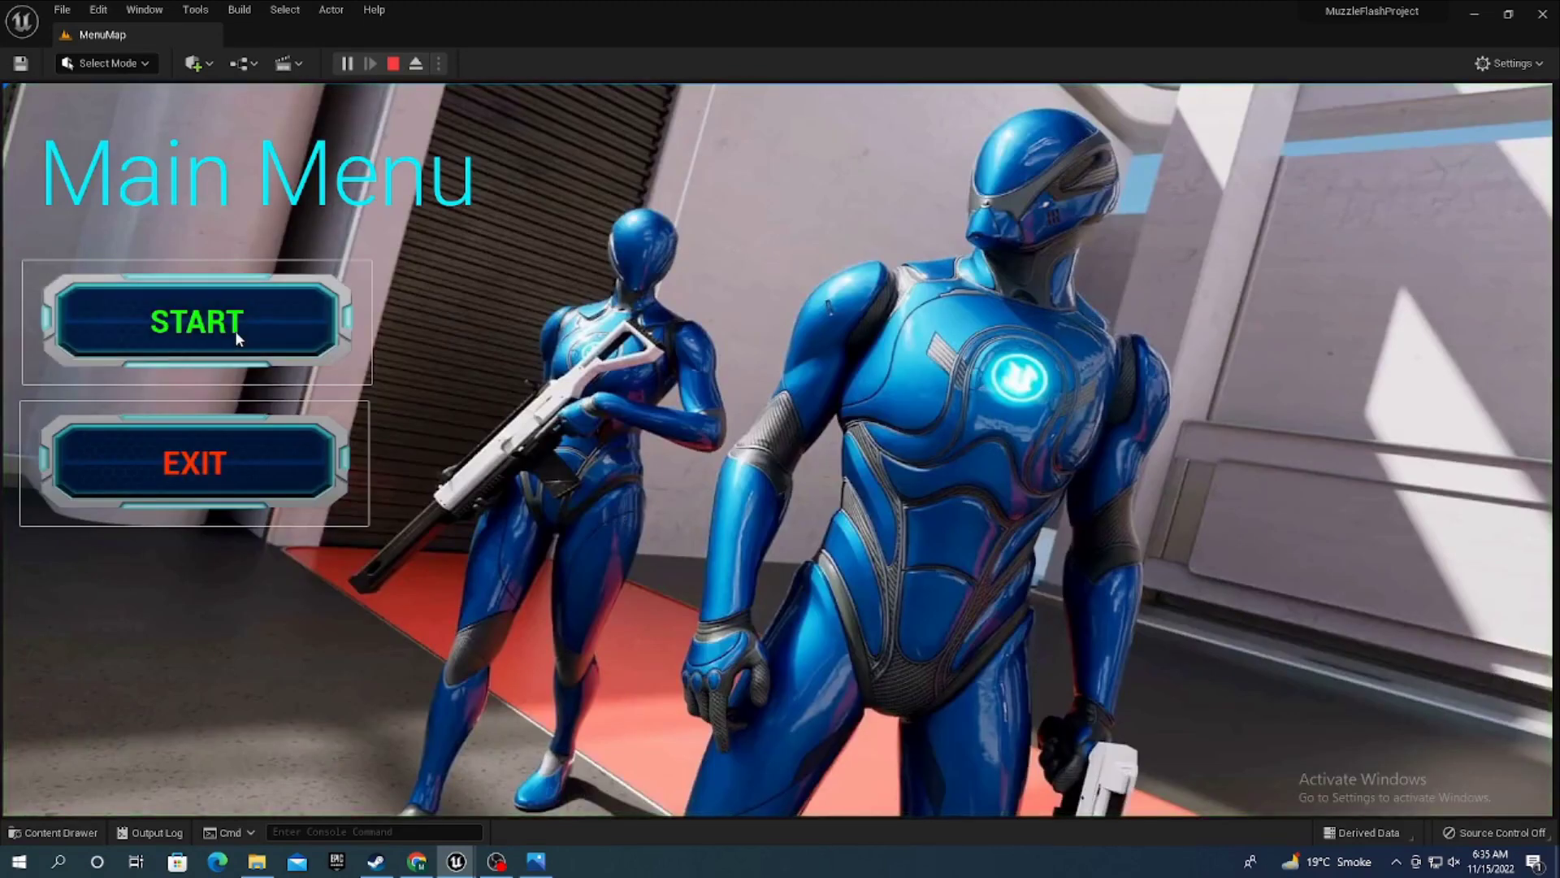
pyautogui.click(260, 329)
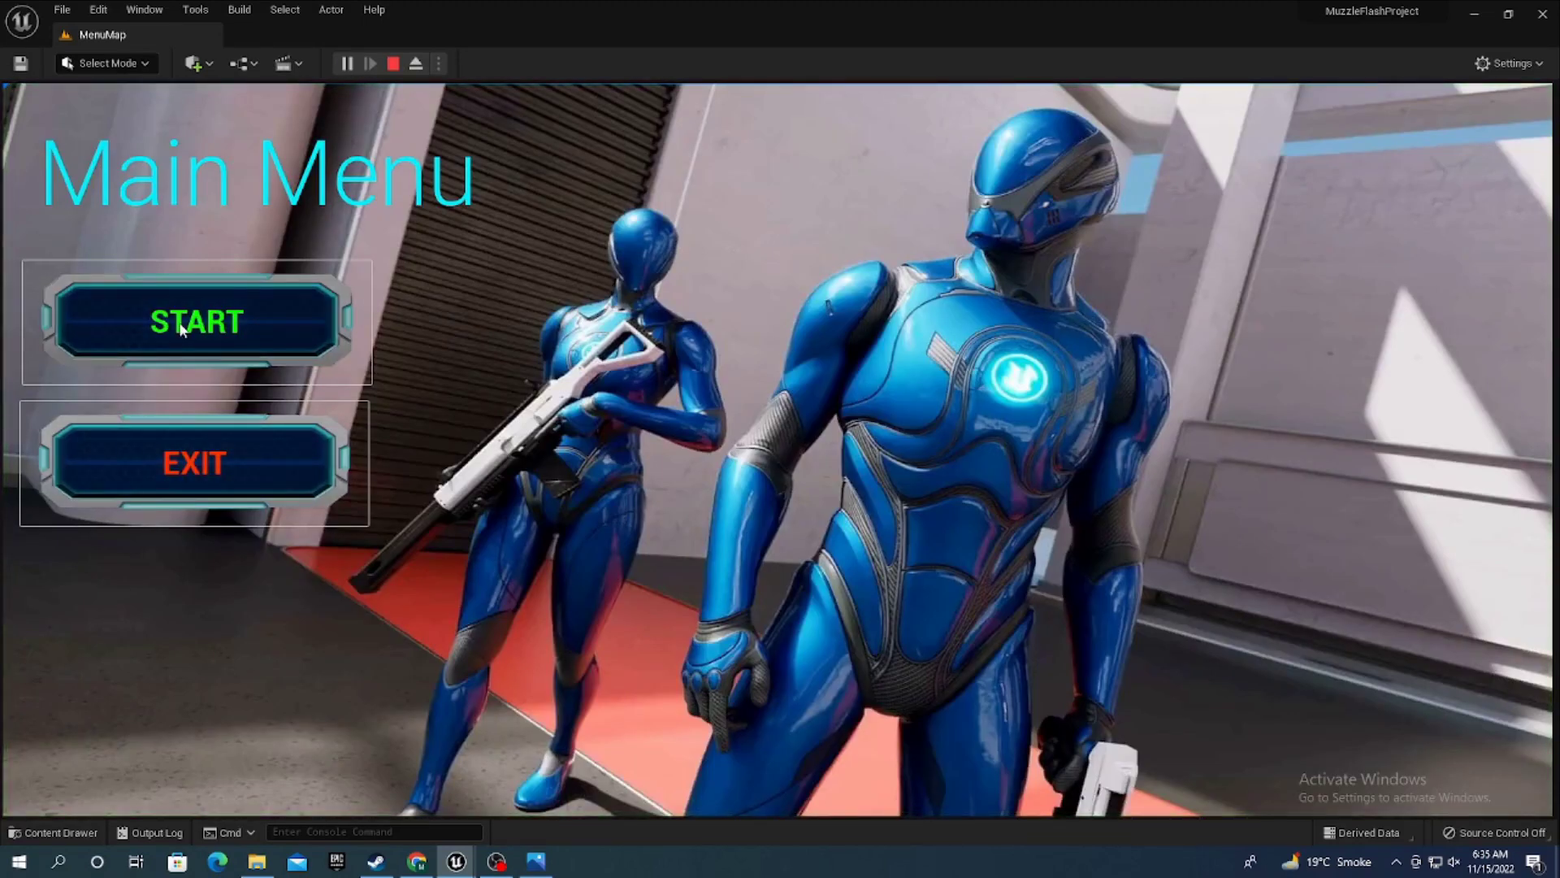
pyautogui.press('w')
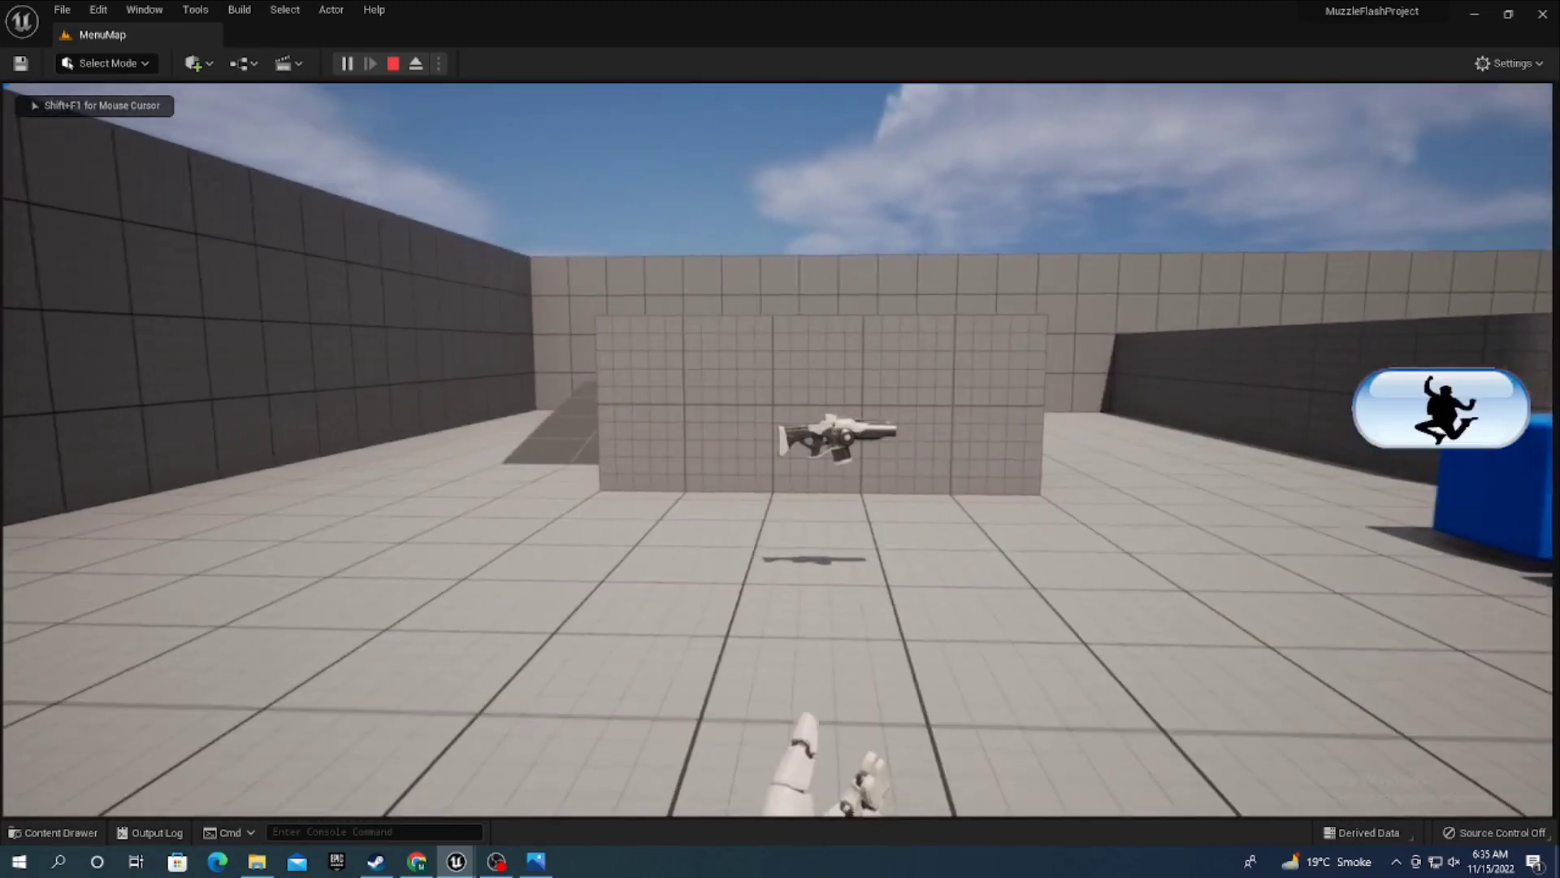
pyautogui.press('w')
pyautogui.click(779, 451)
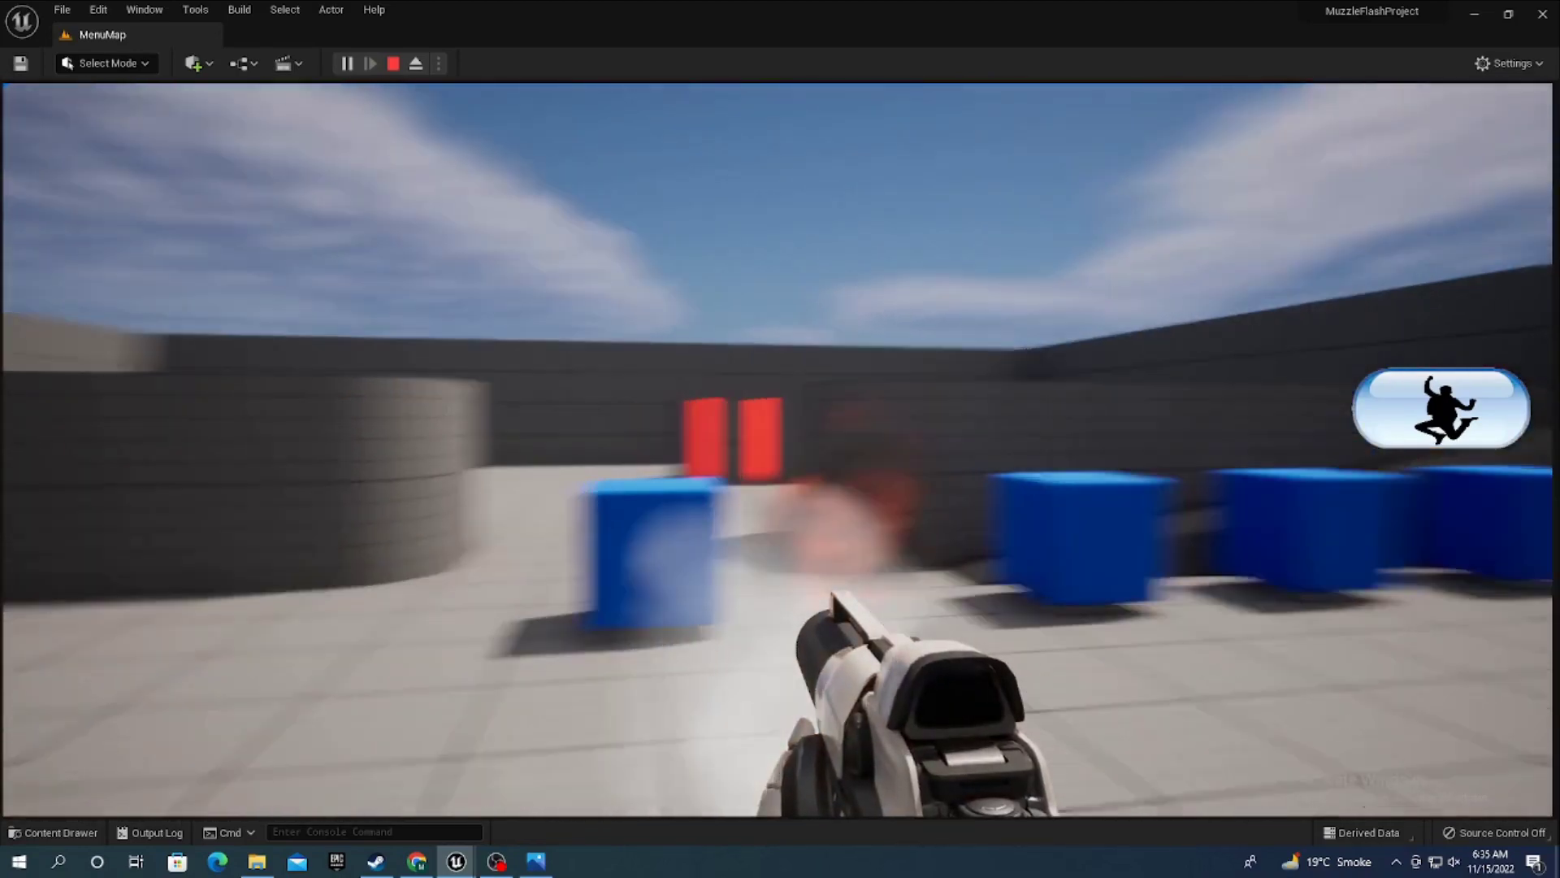
pyautogui.click(779, 451)
pyautogui.press('Escape')
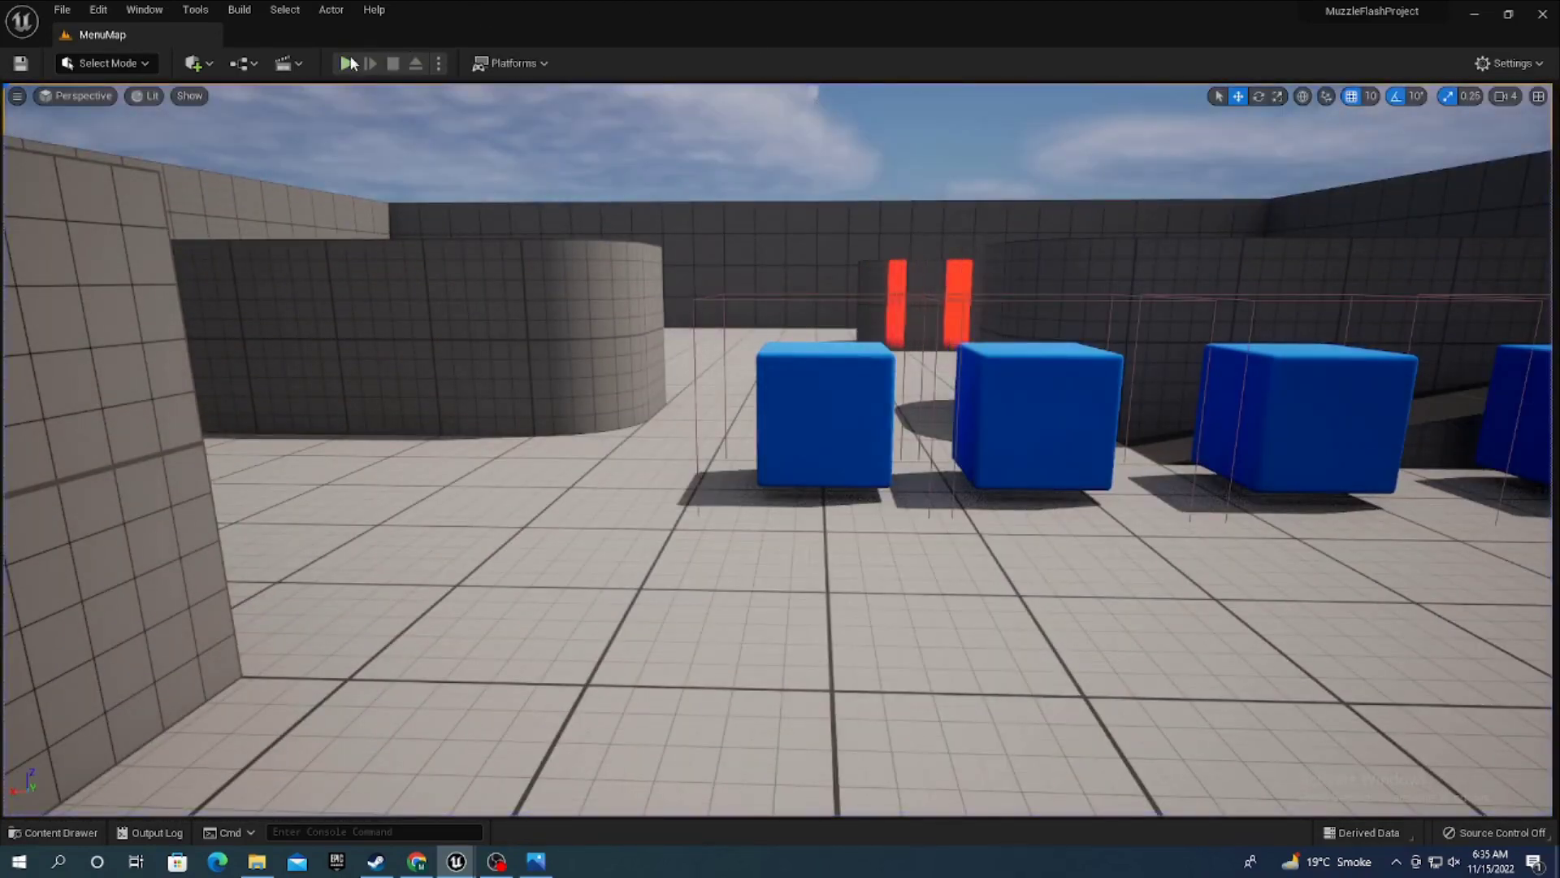
pyautogui.click(346, 64)
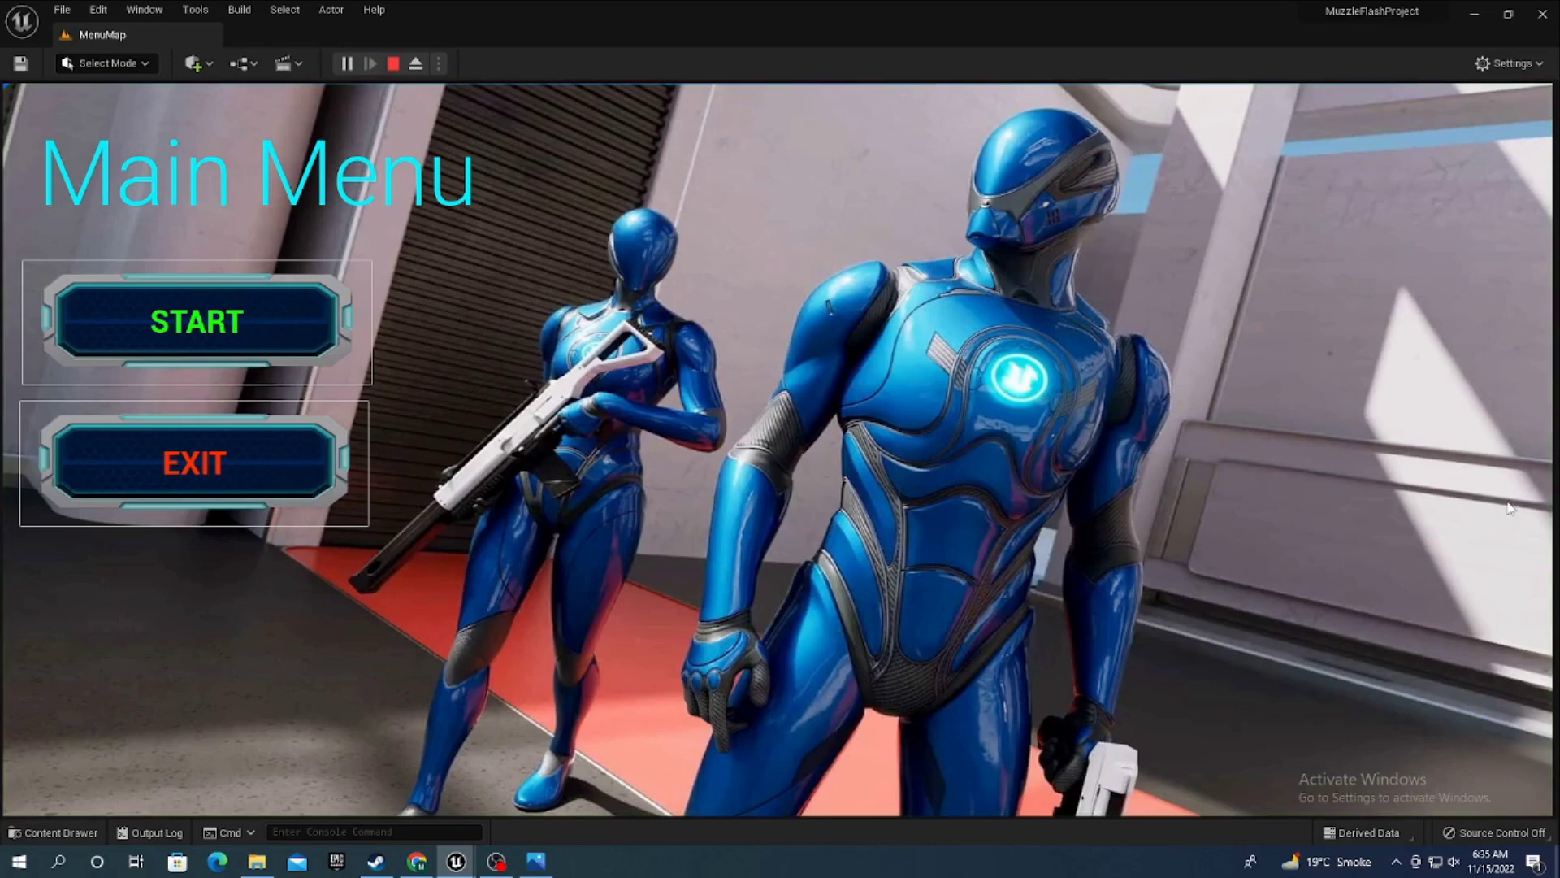
pyautogui.click(195, 463)
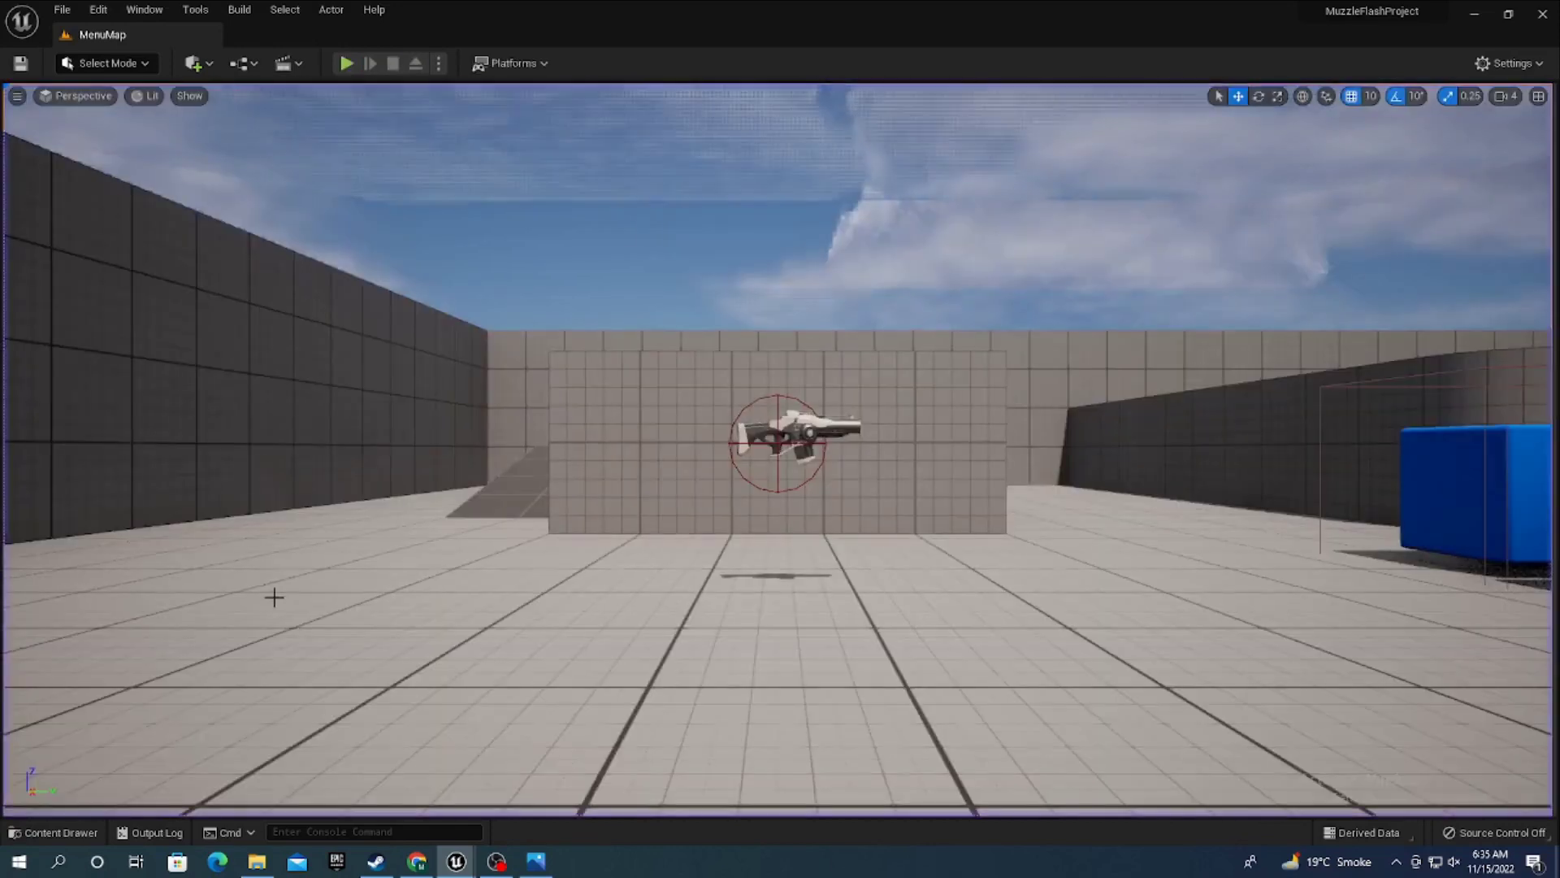
pyautogui.moveTo(477, 550); pyautogui.dragTo(479, 546, button='right')
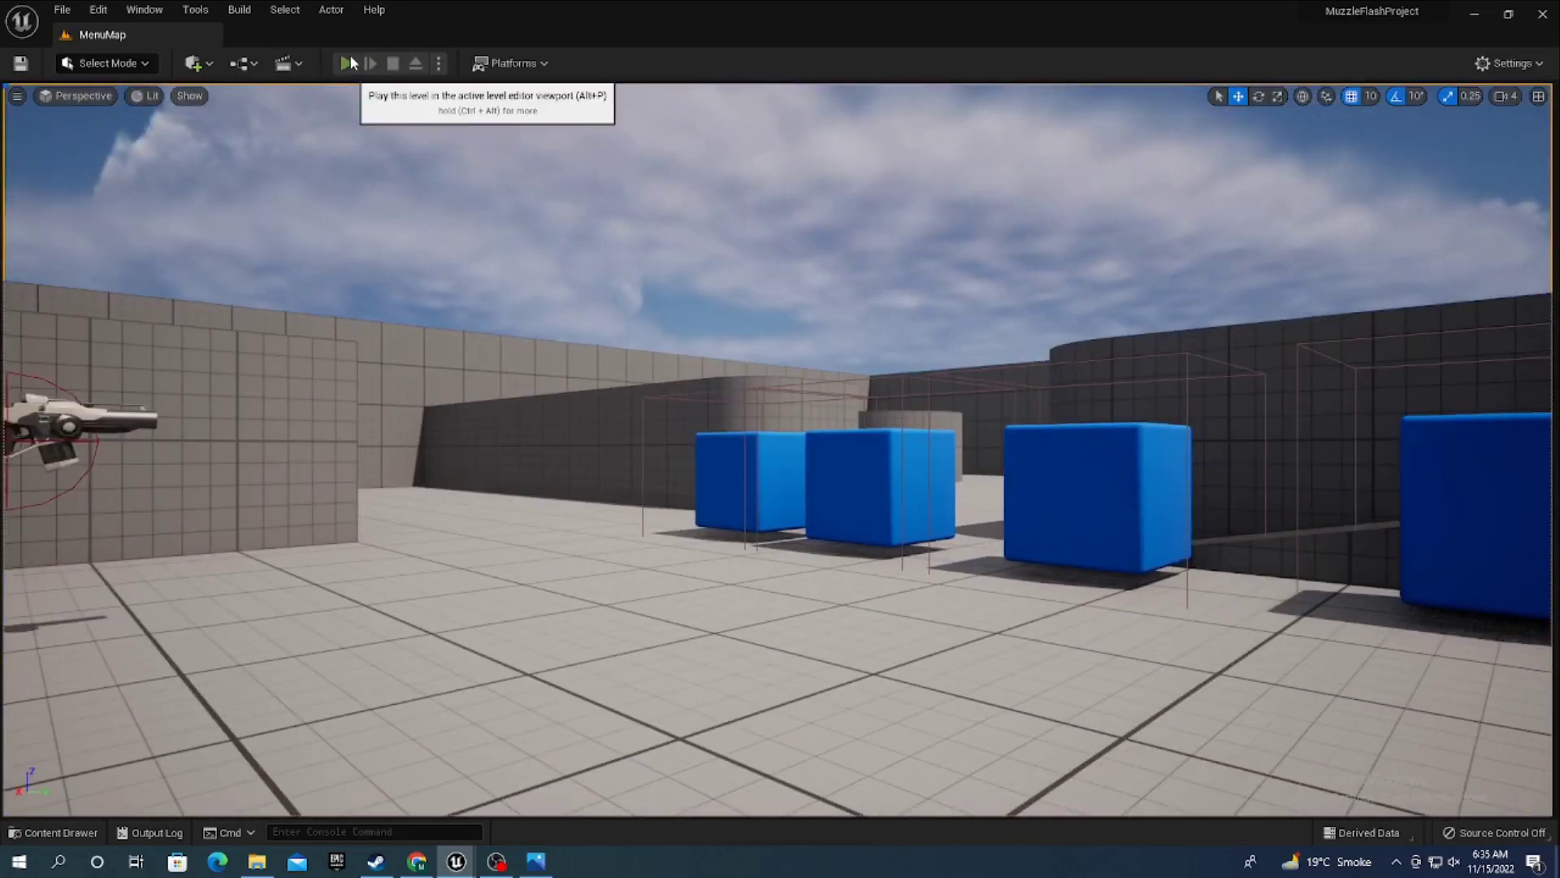
pyautogui.click(347, 63)
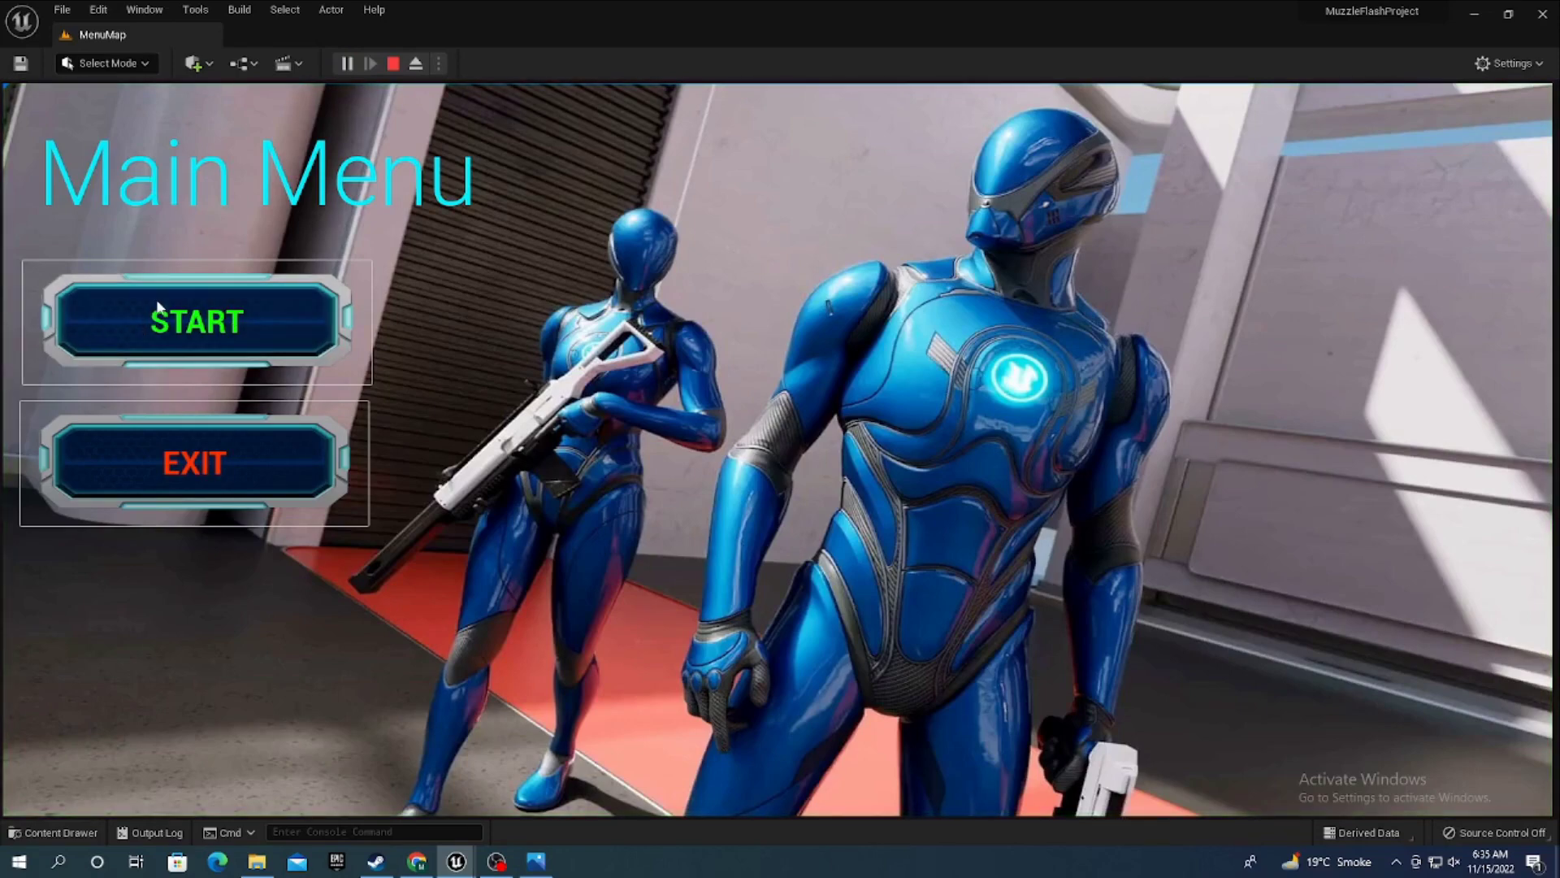
pyautogui.click(253, 301)
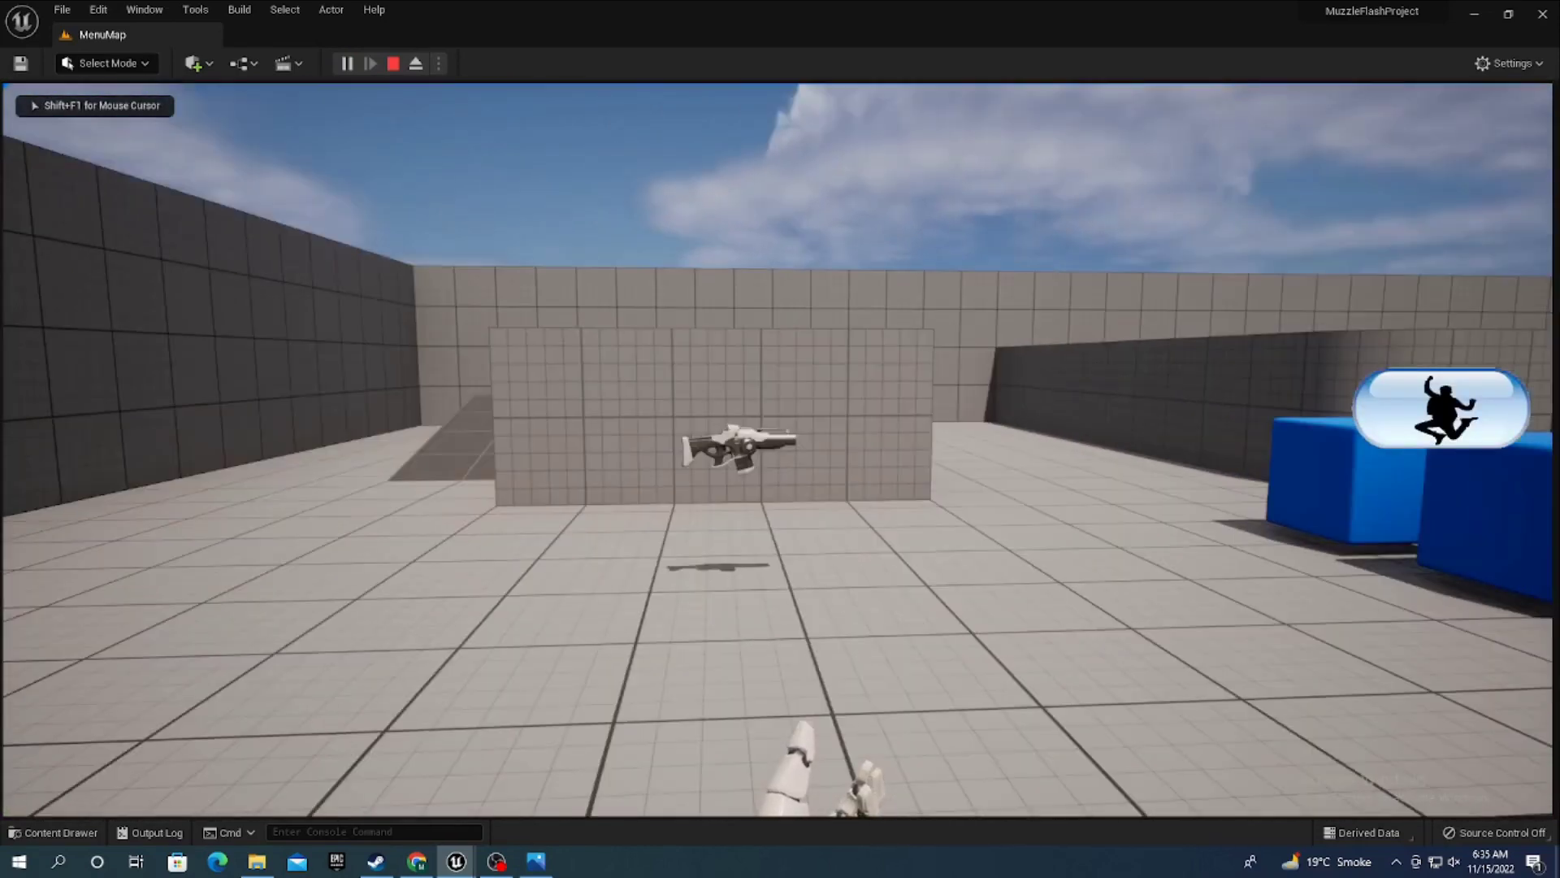
pyautogui.press('w')
pyautogui.press('w')
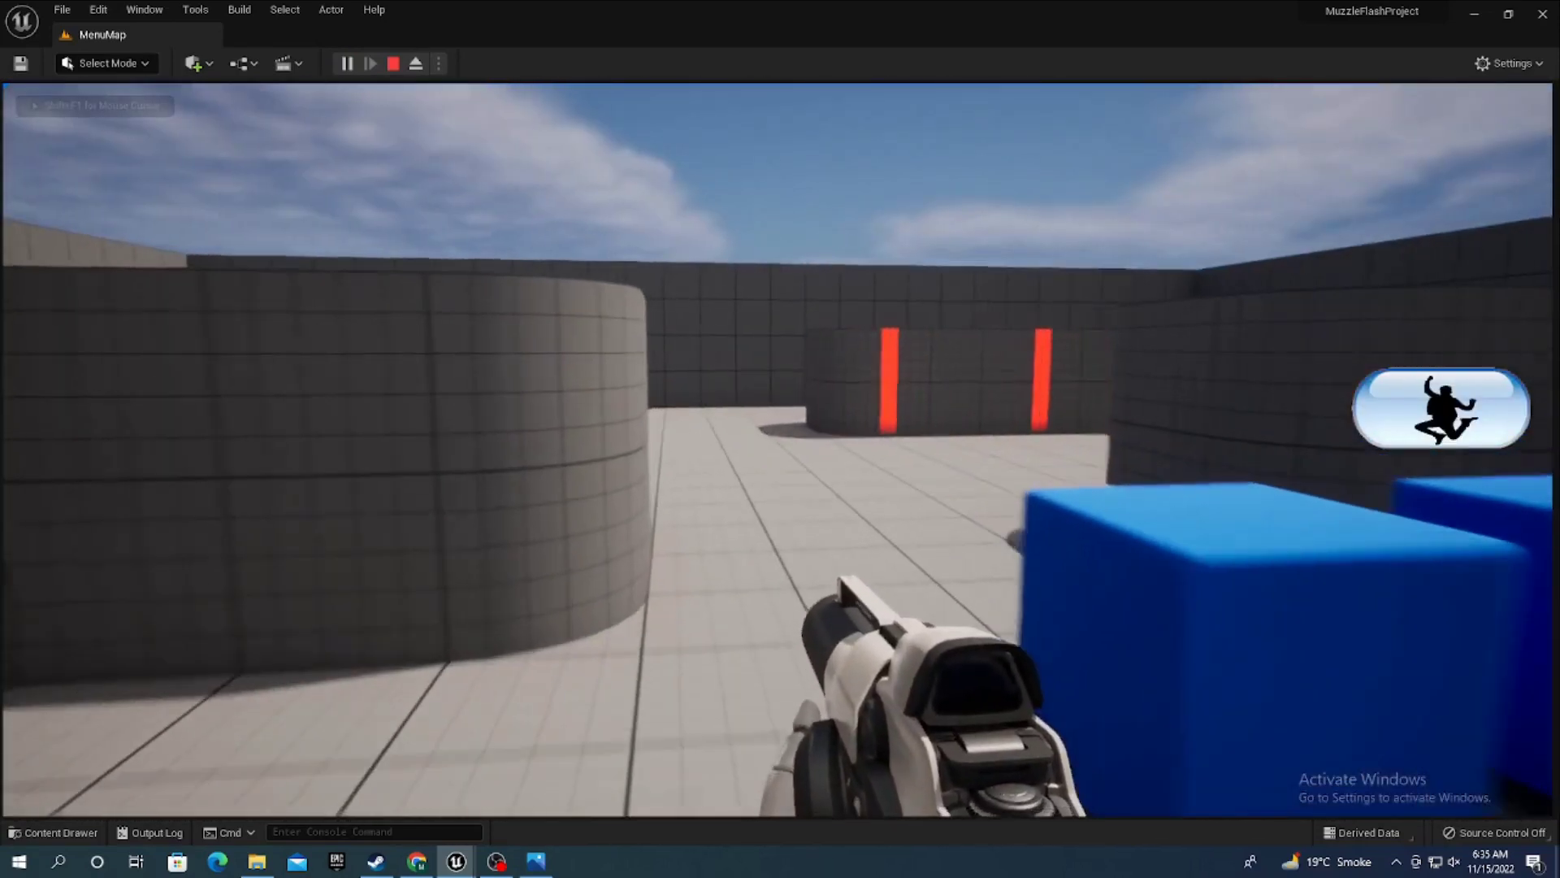
pyautogui.press('w')
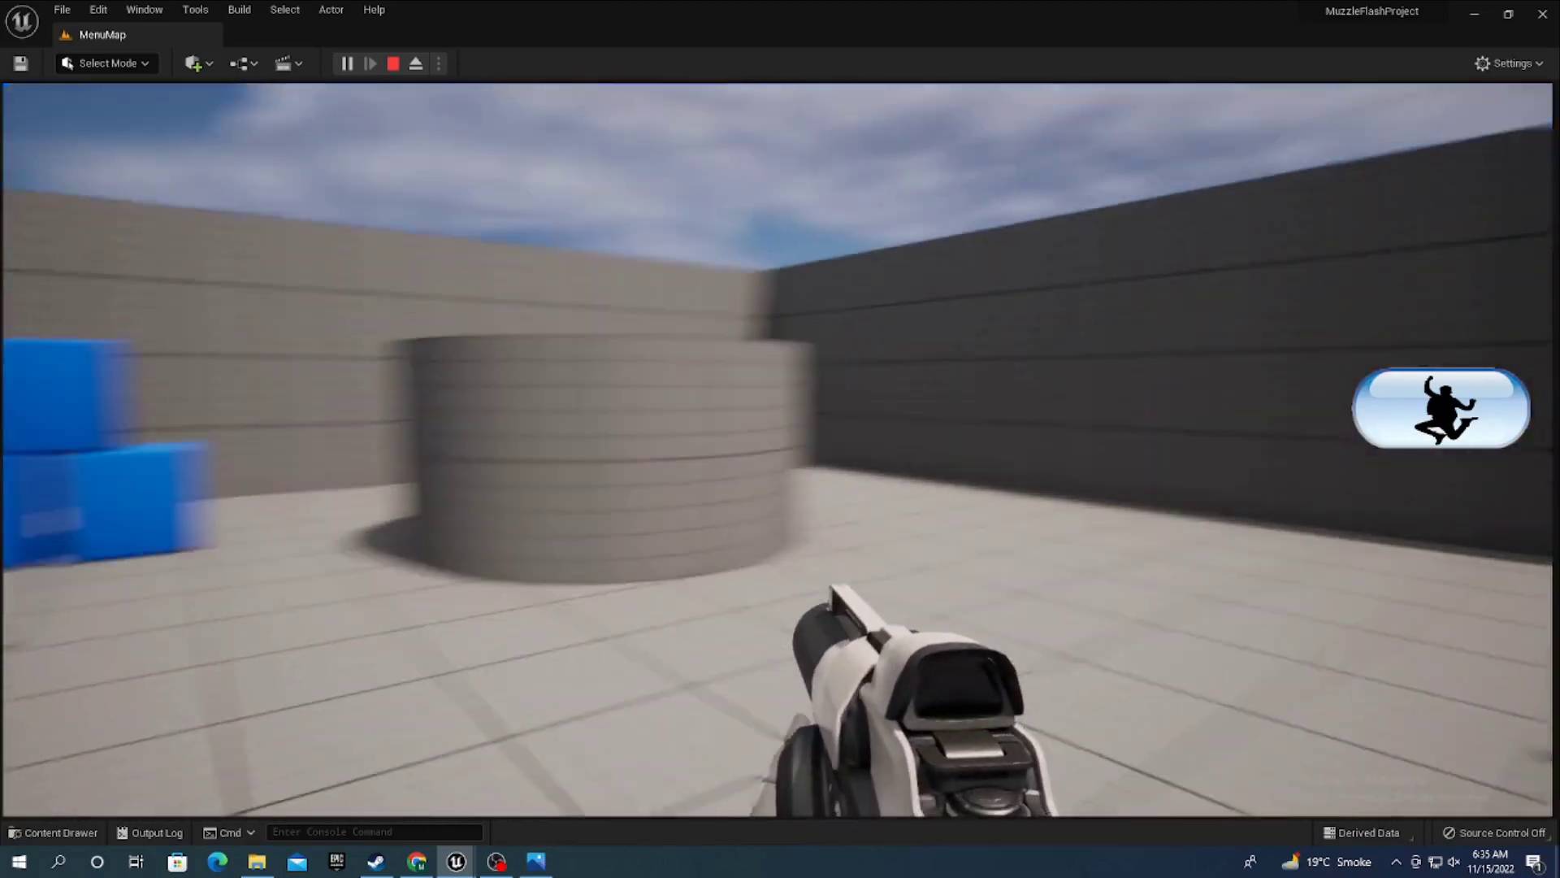
pyautogui.press('w')
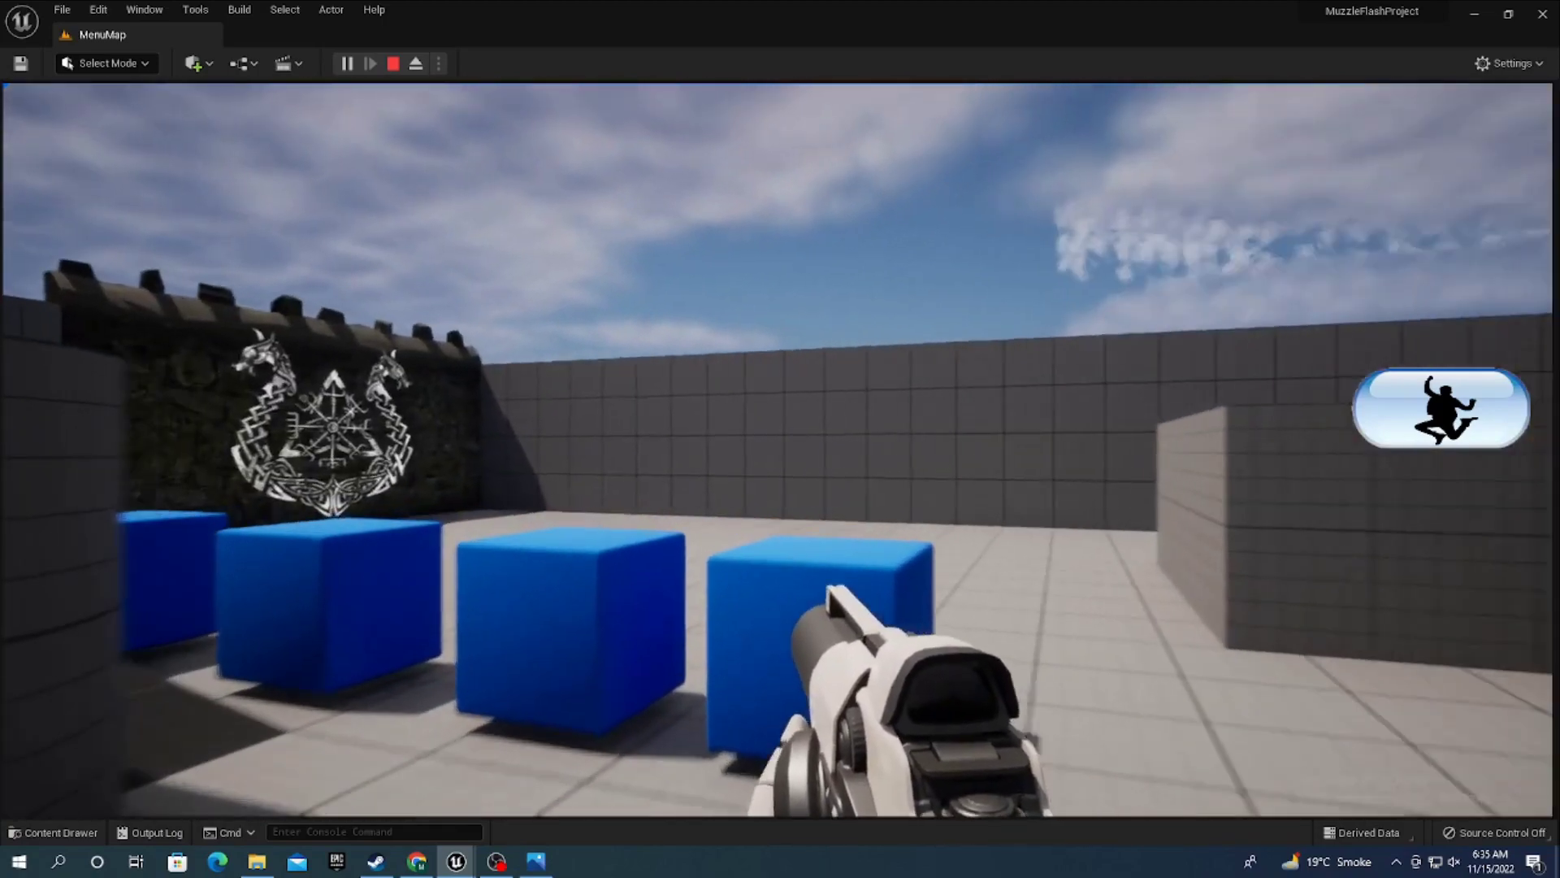
pyautogui.click(780, 439)
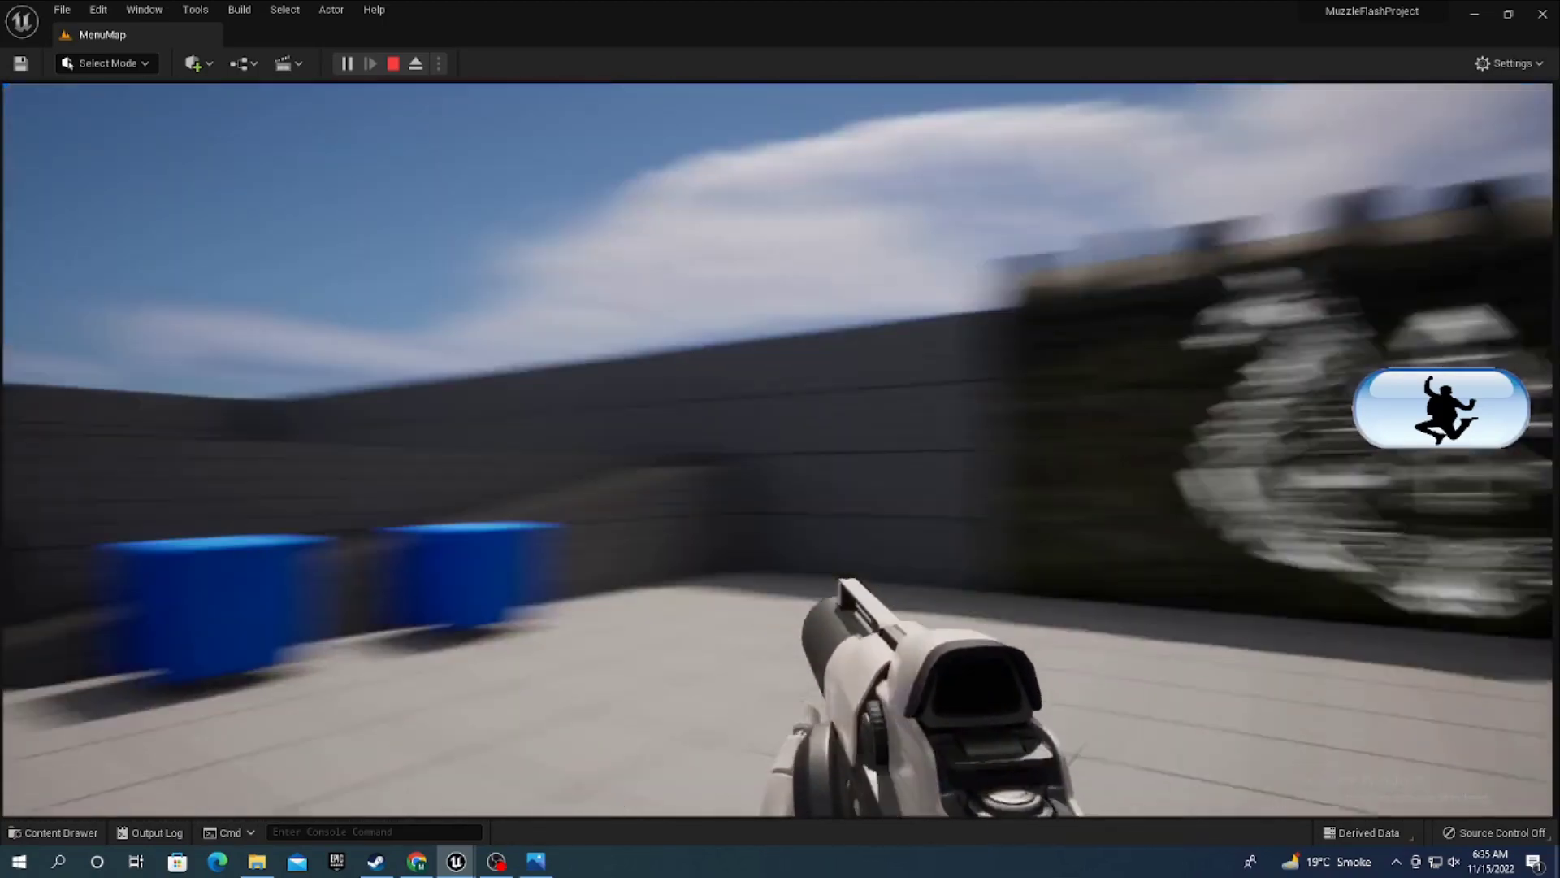
pyautogui.press('Escape')
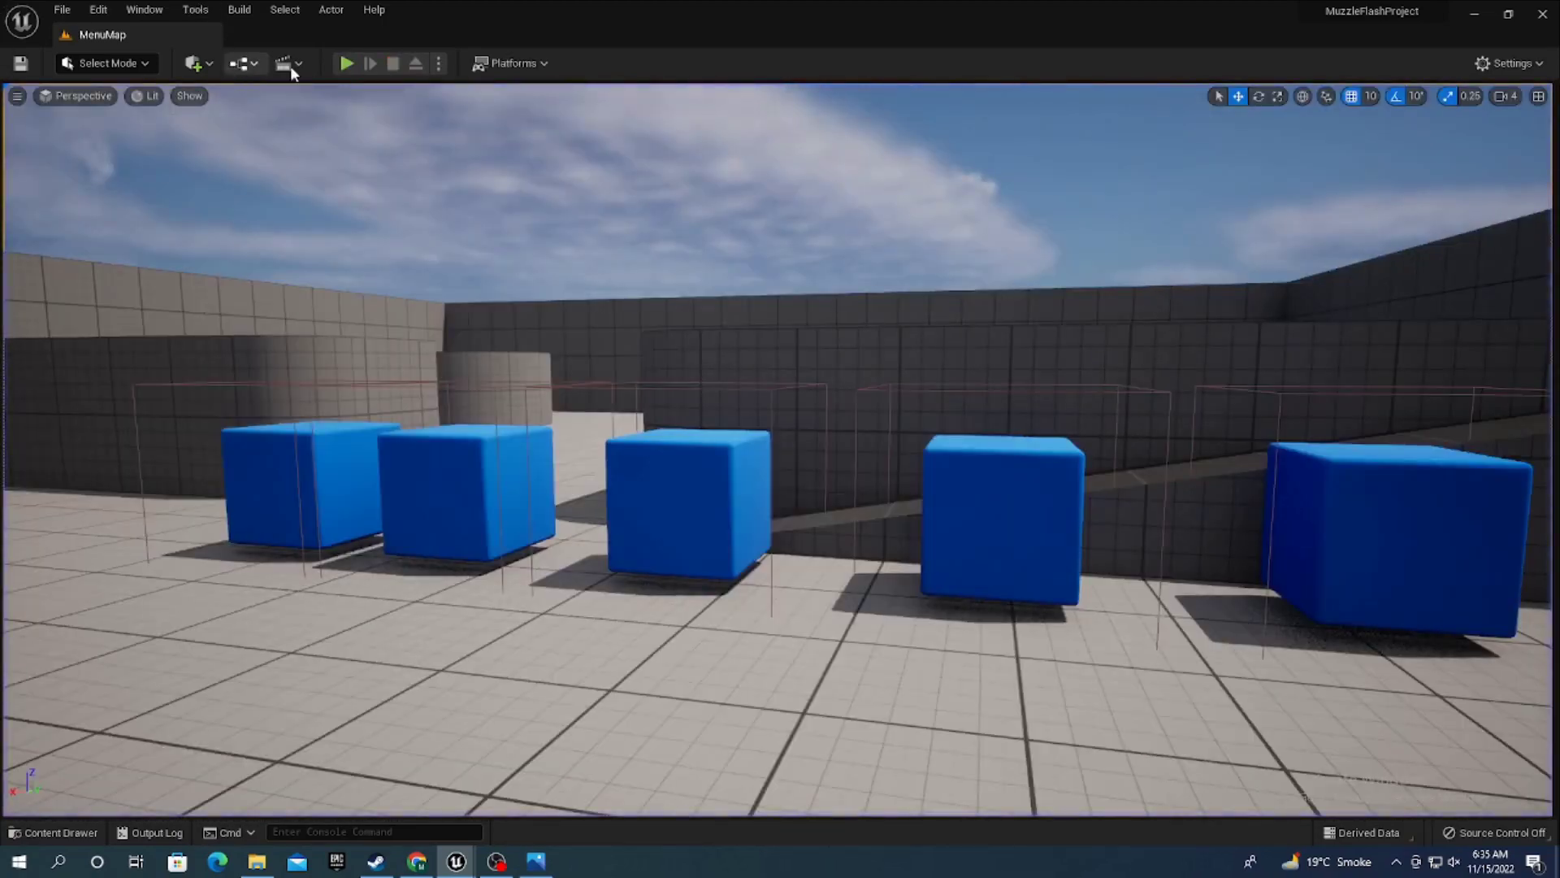